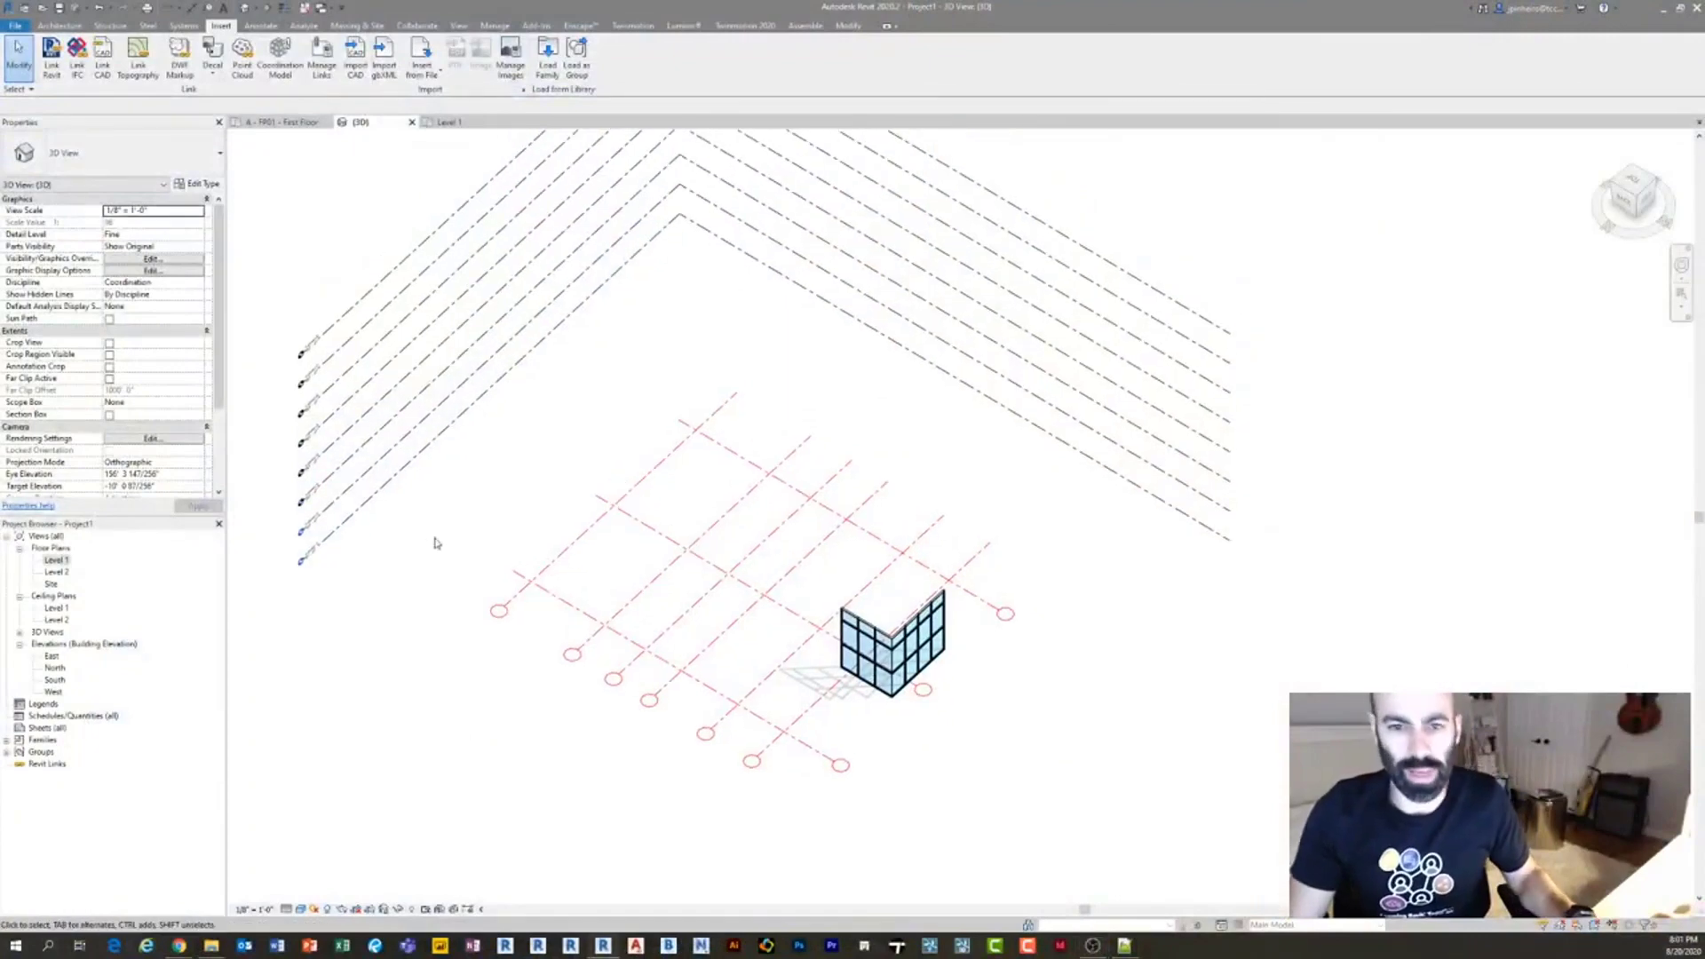
Look over the grids and levels in the 3D view and switch to the A - FP01 First Floor plan.
scroll(373, 525, "up", 2)
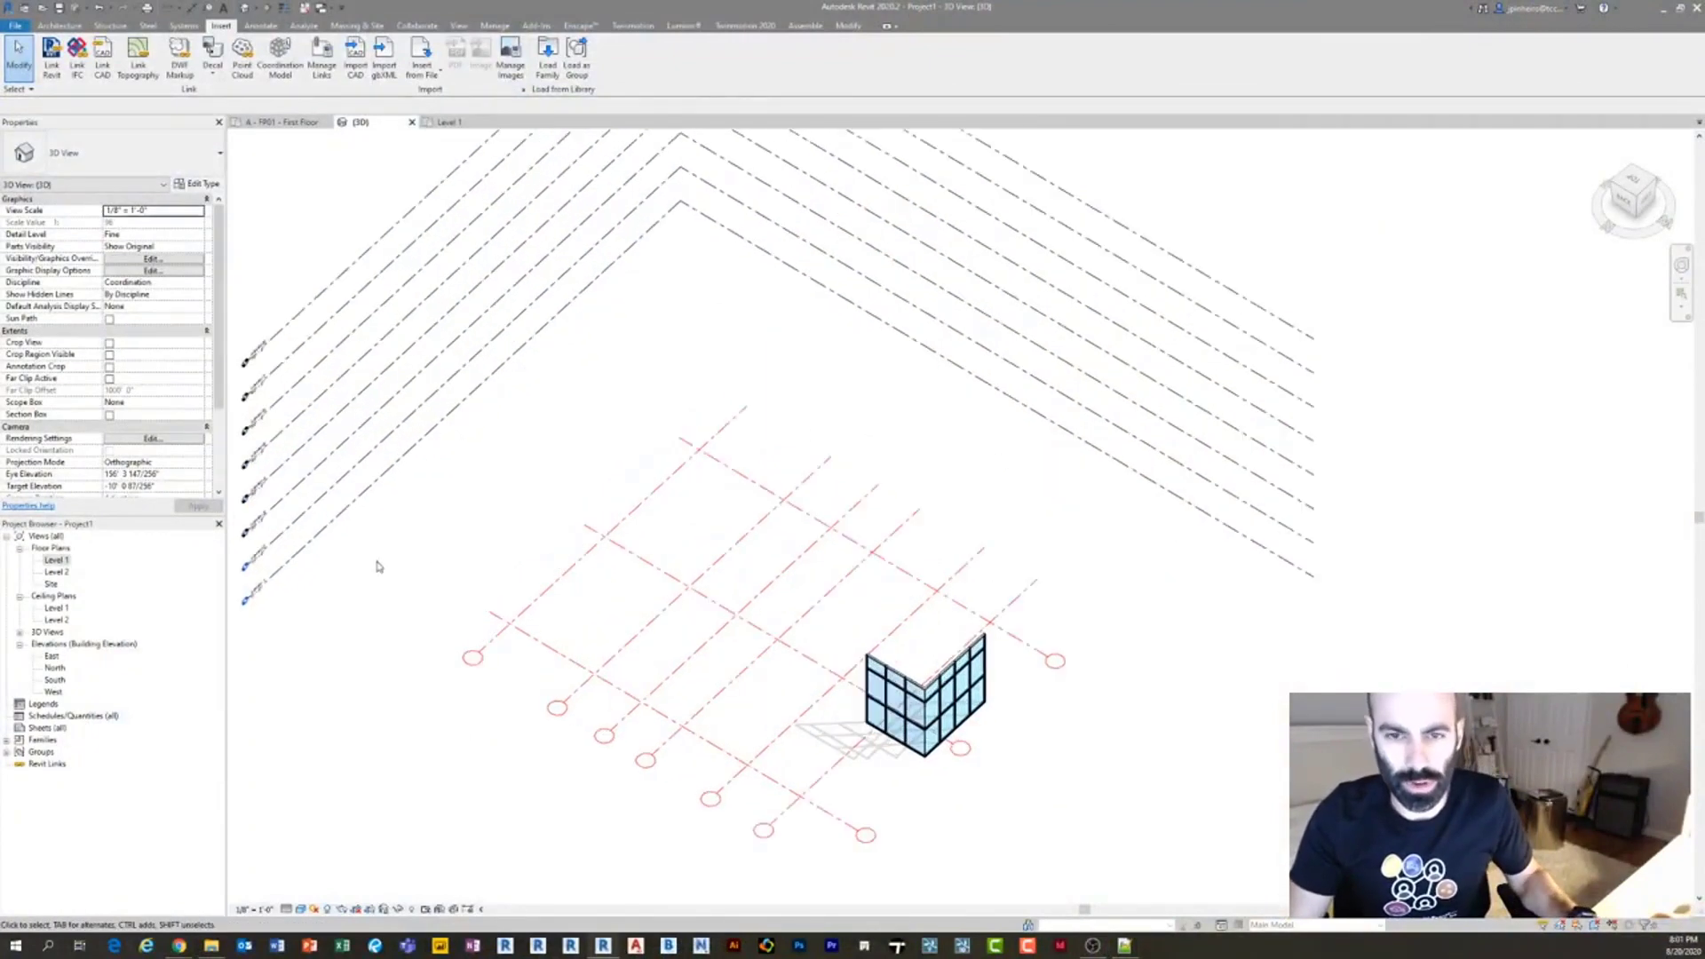
middle_click_drag(321, 225, 334, 230)
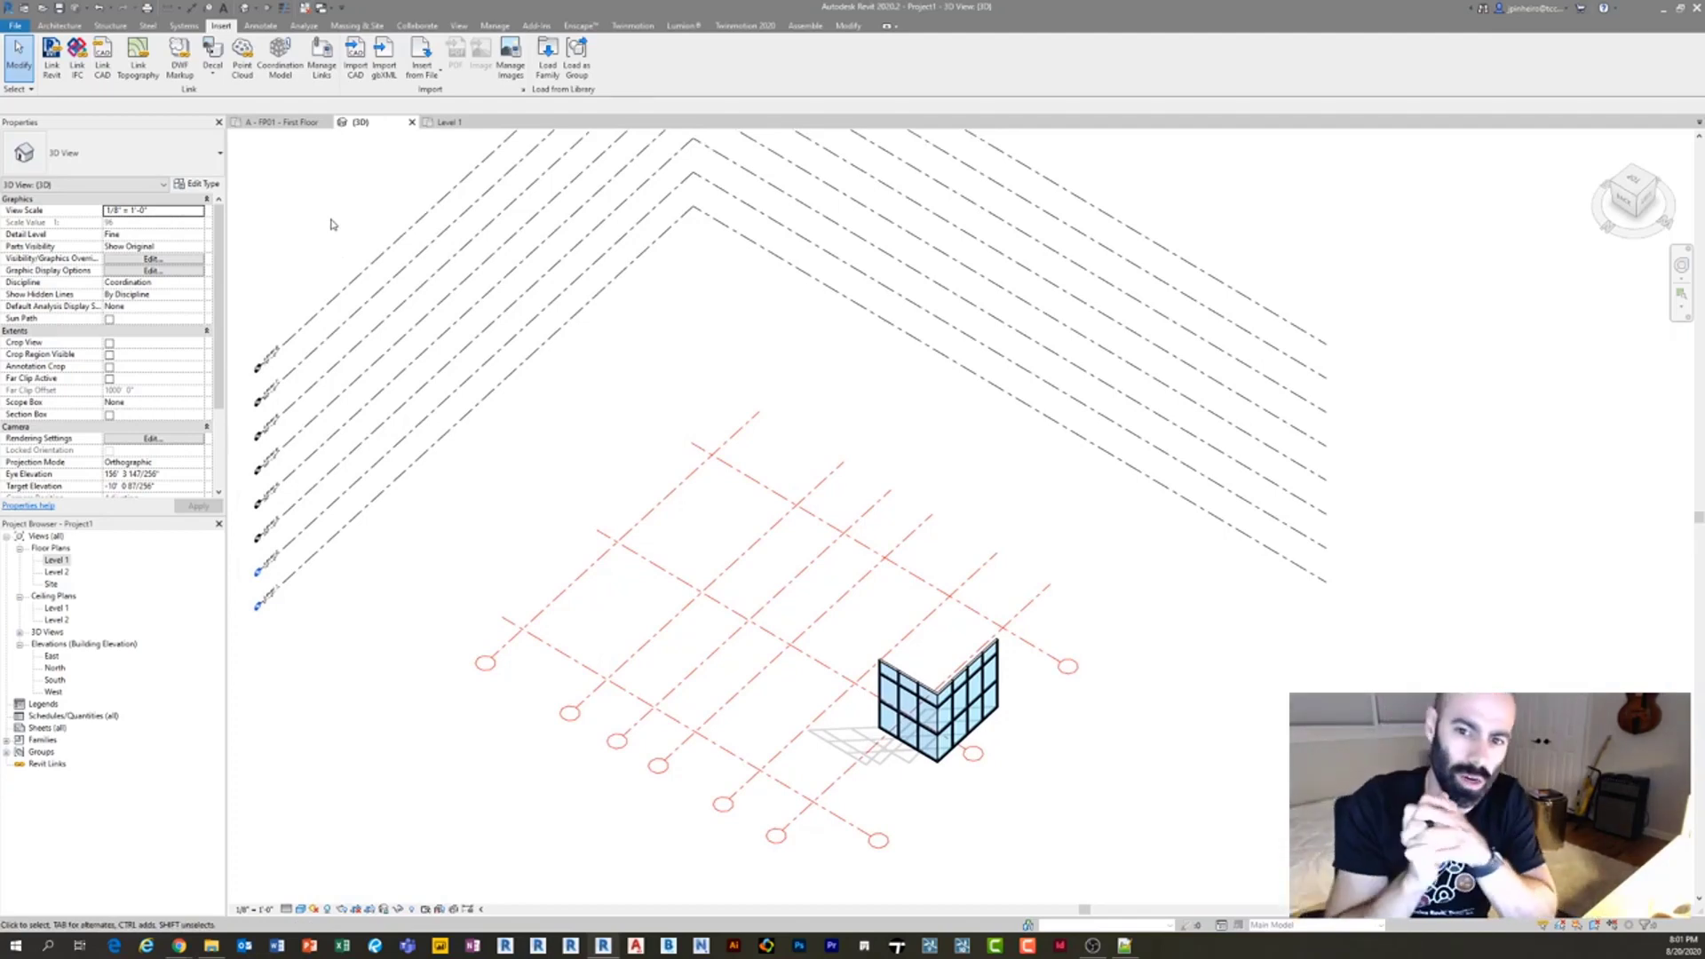
left_click(293, 123)
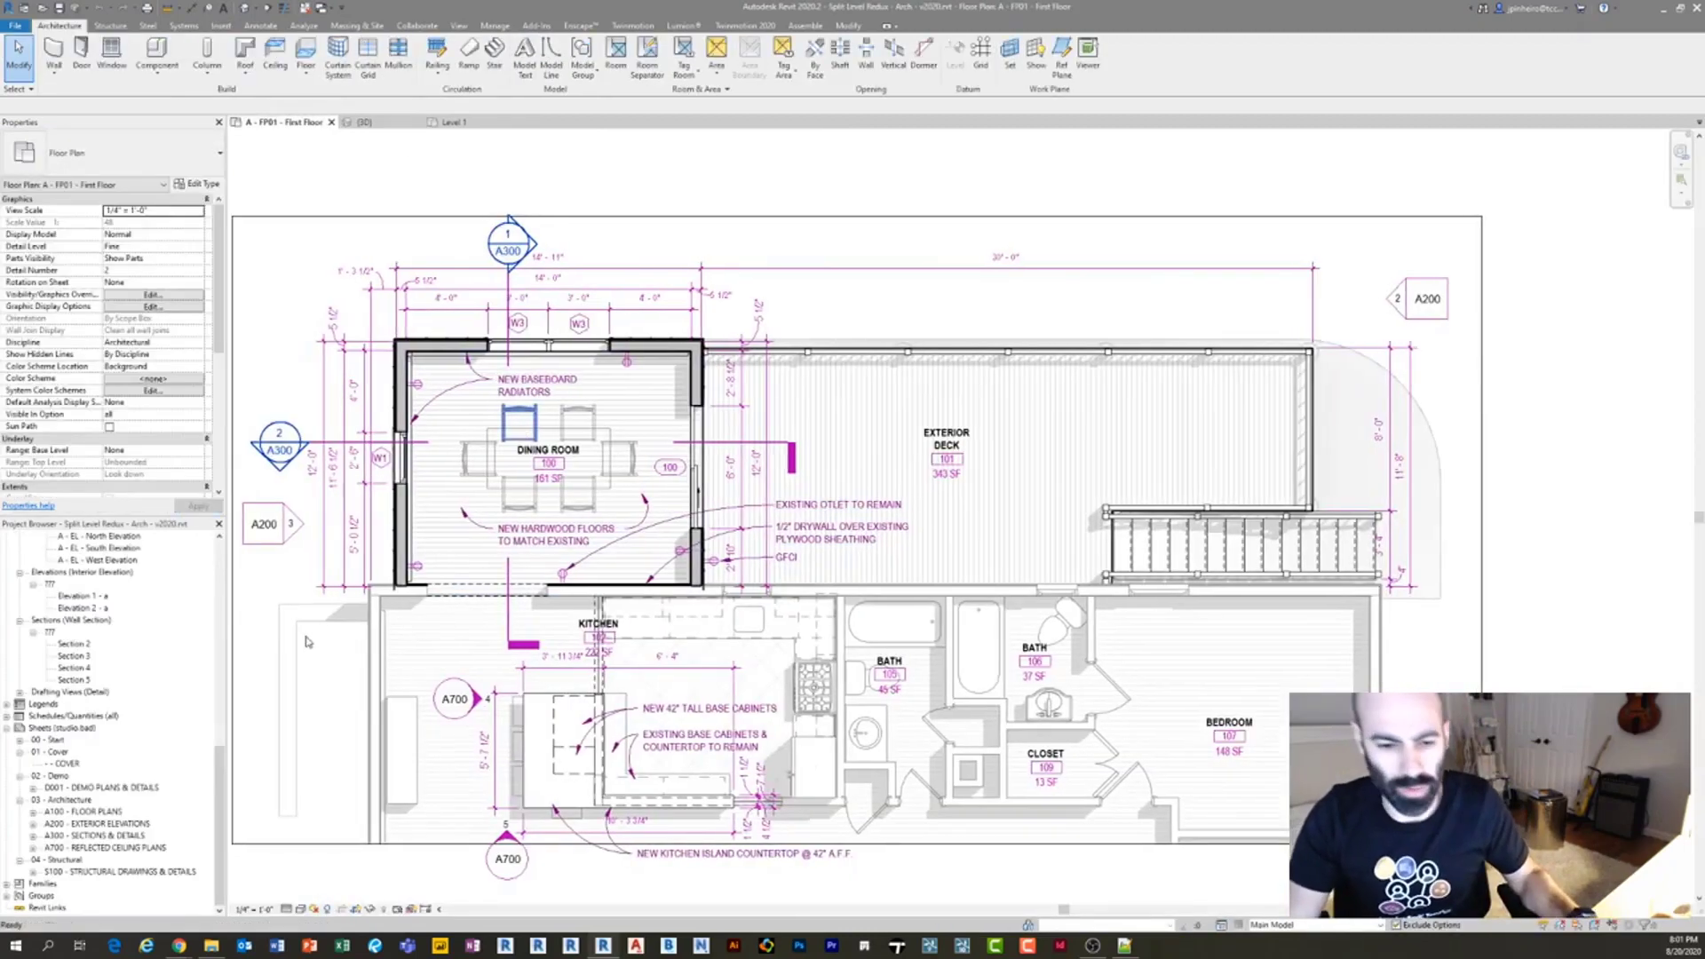
Browse the project's views and open the 3D - Building Framing view.
left_click(177, 688)
scroll(185, 677, "up", 8)
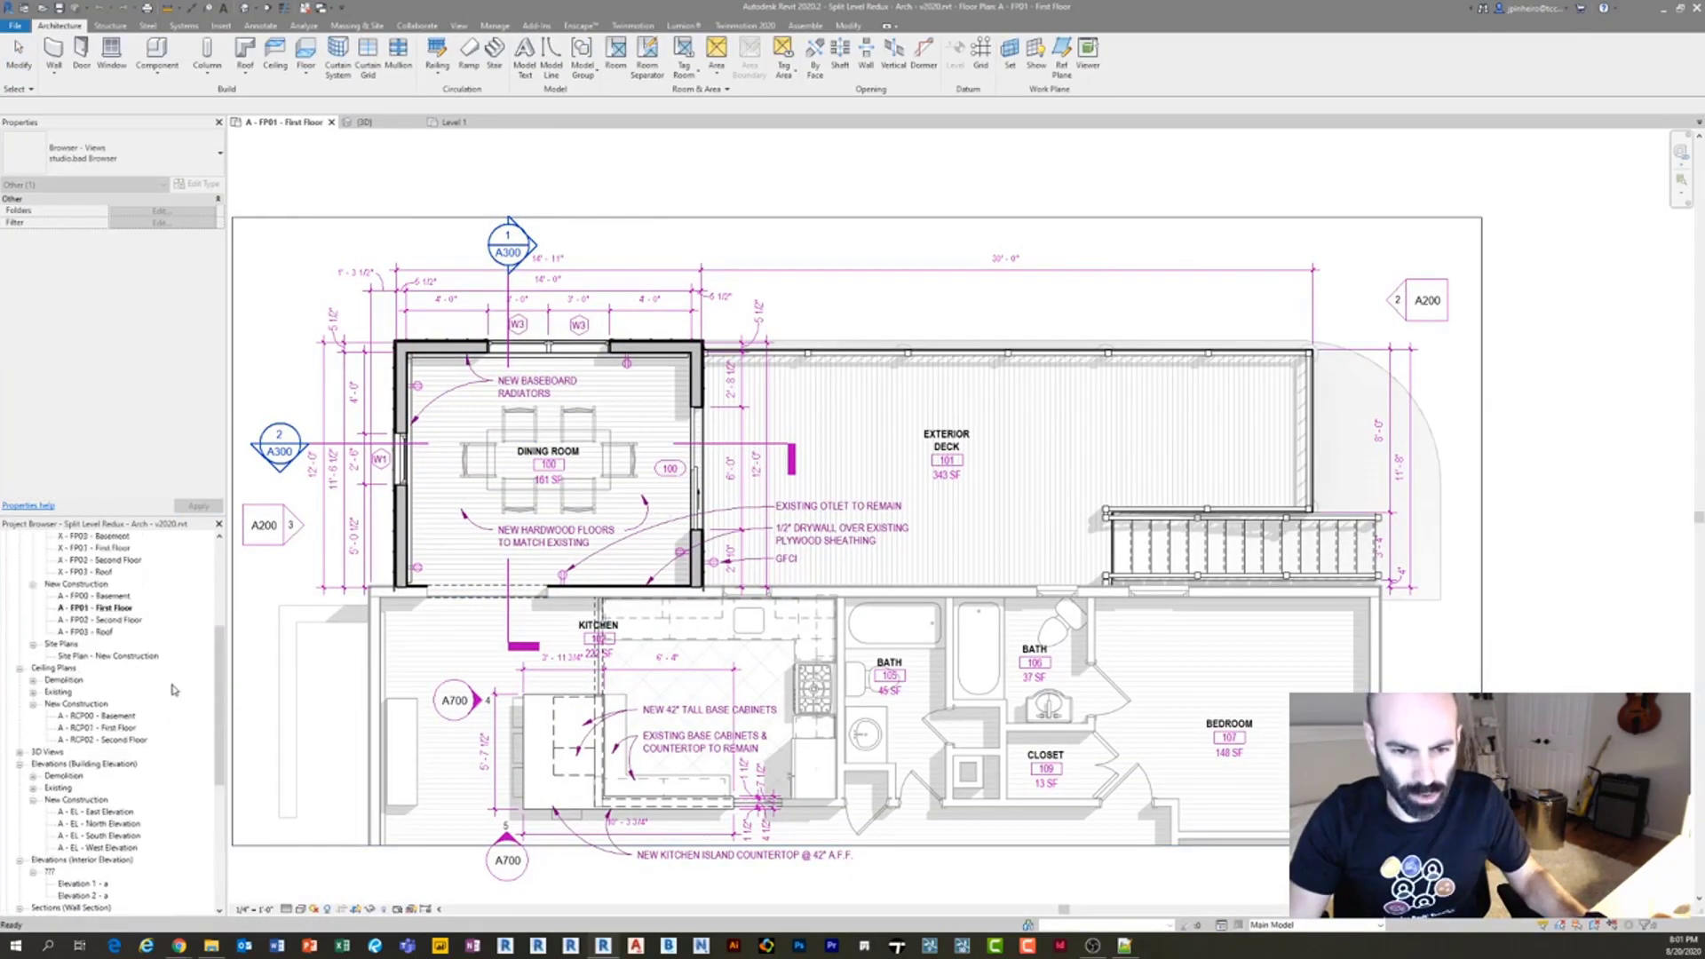
scroll(174, 689, "down", 4)
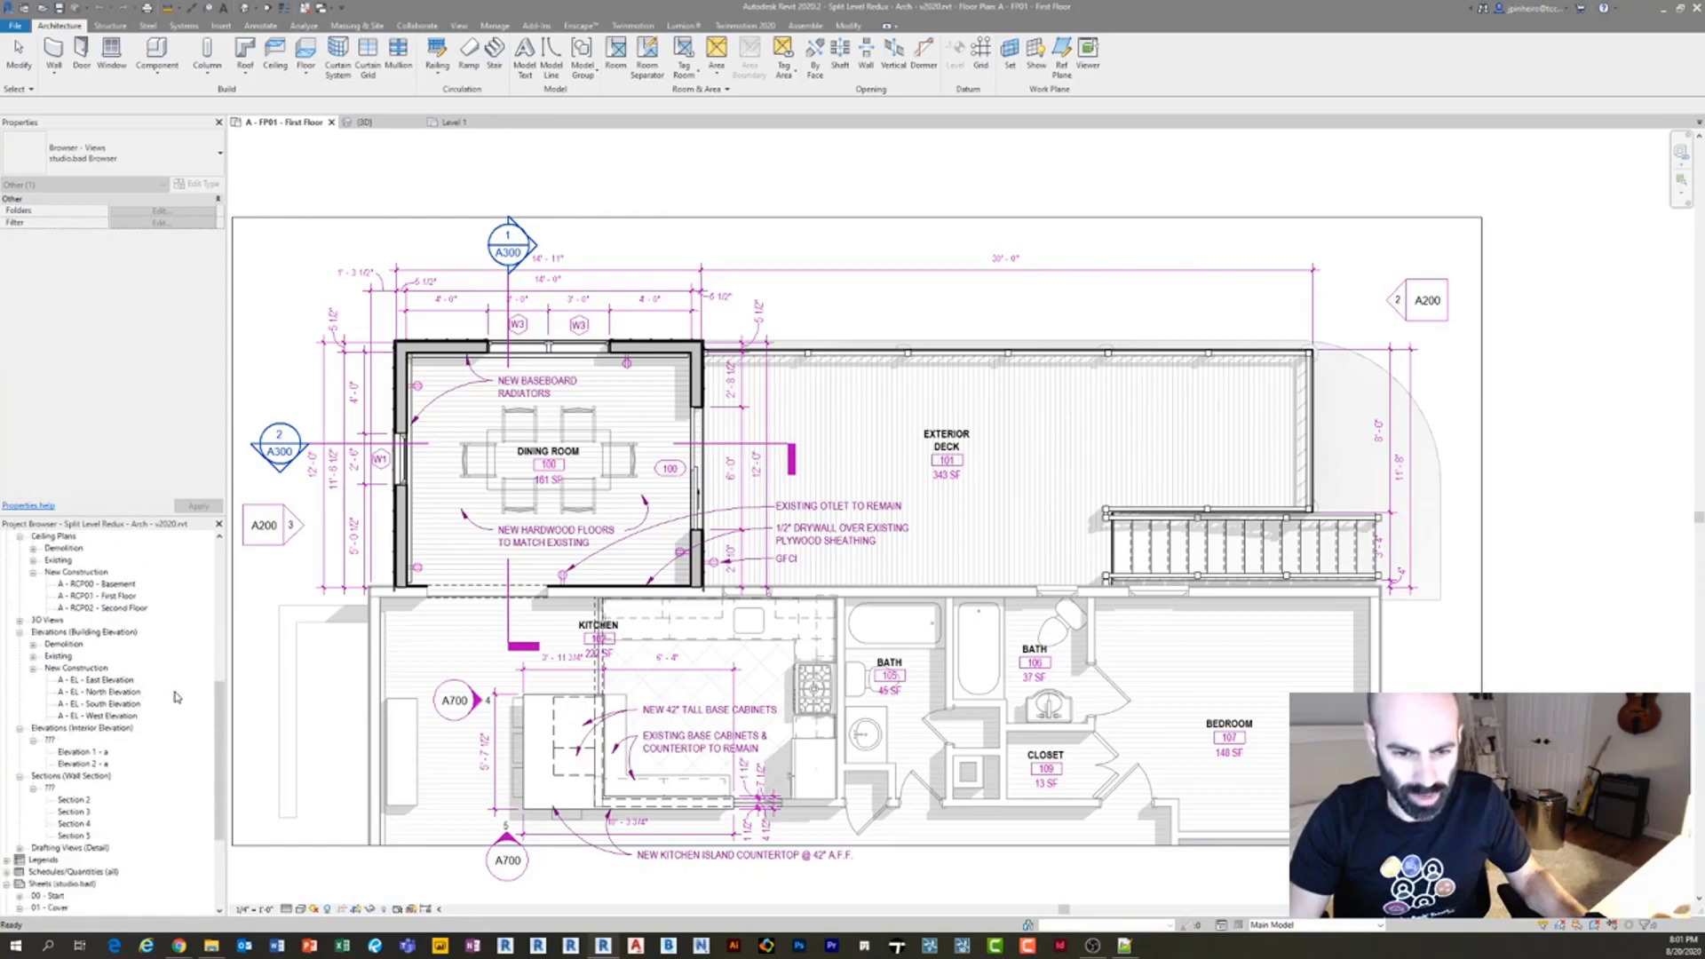
scroll(175, 697, "down", 2)
scroll(176, 699, "up", 5)
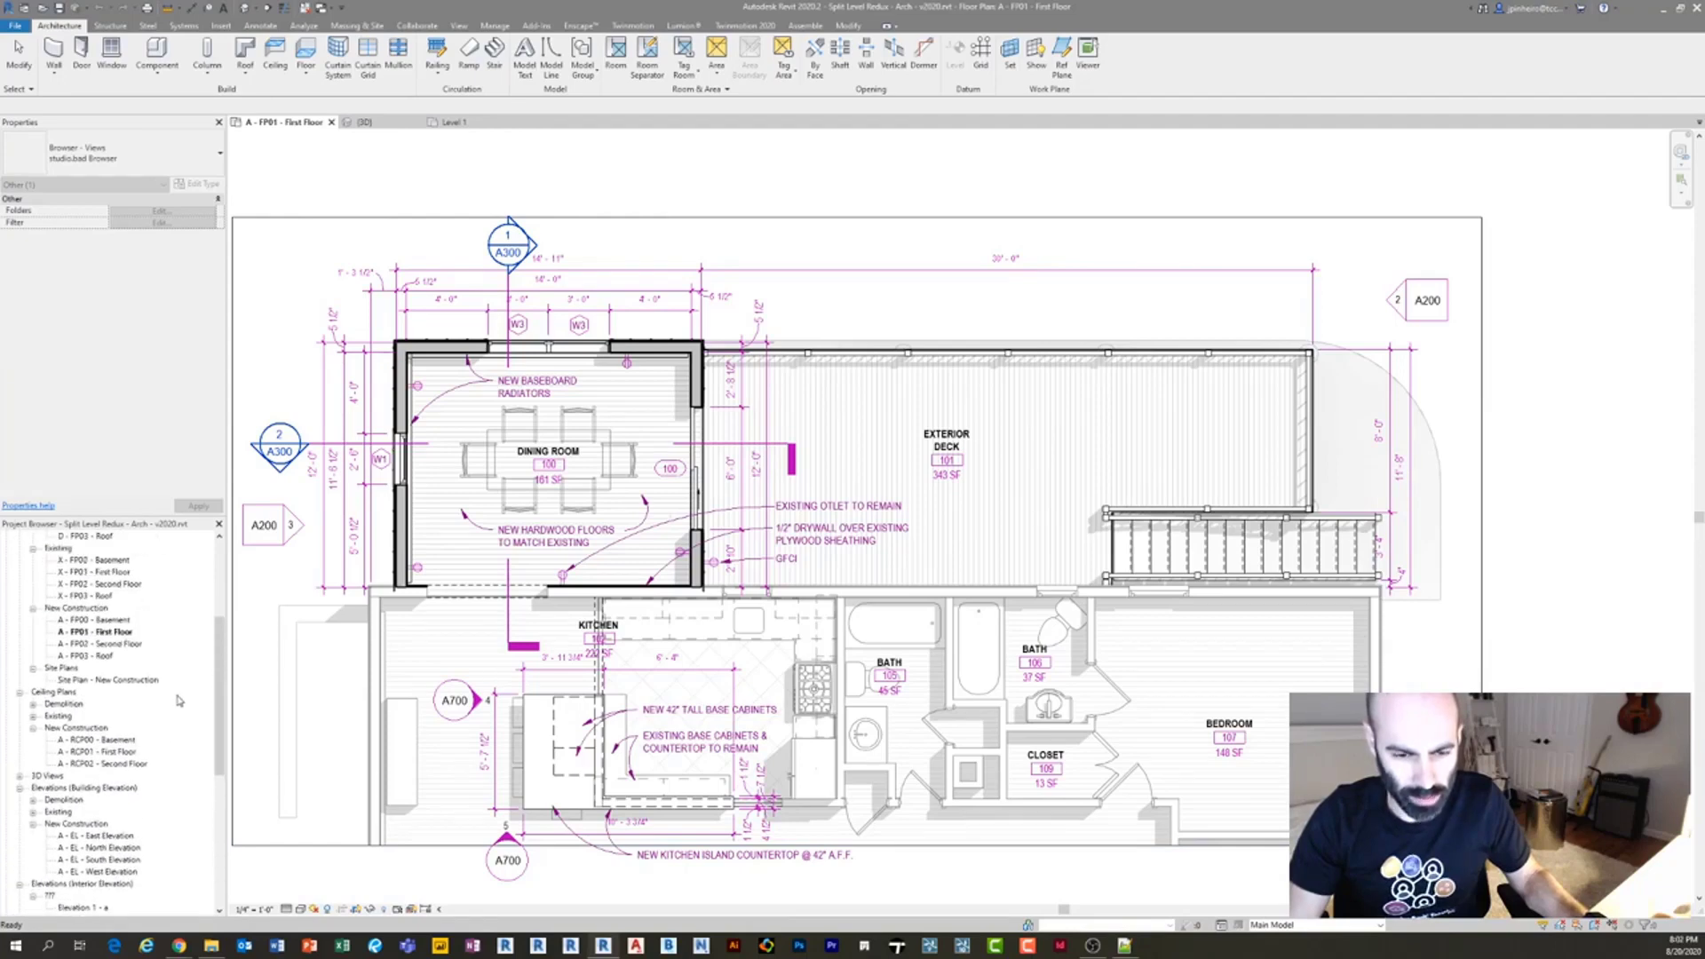
scroll(177, 699, "up", 8)
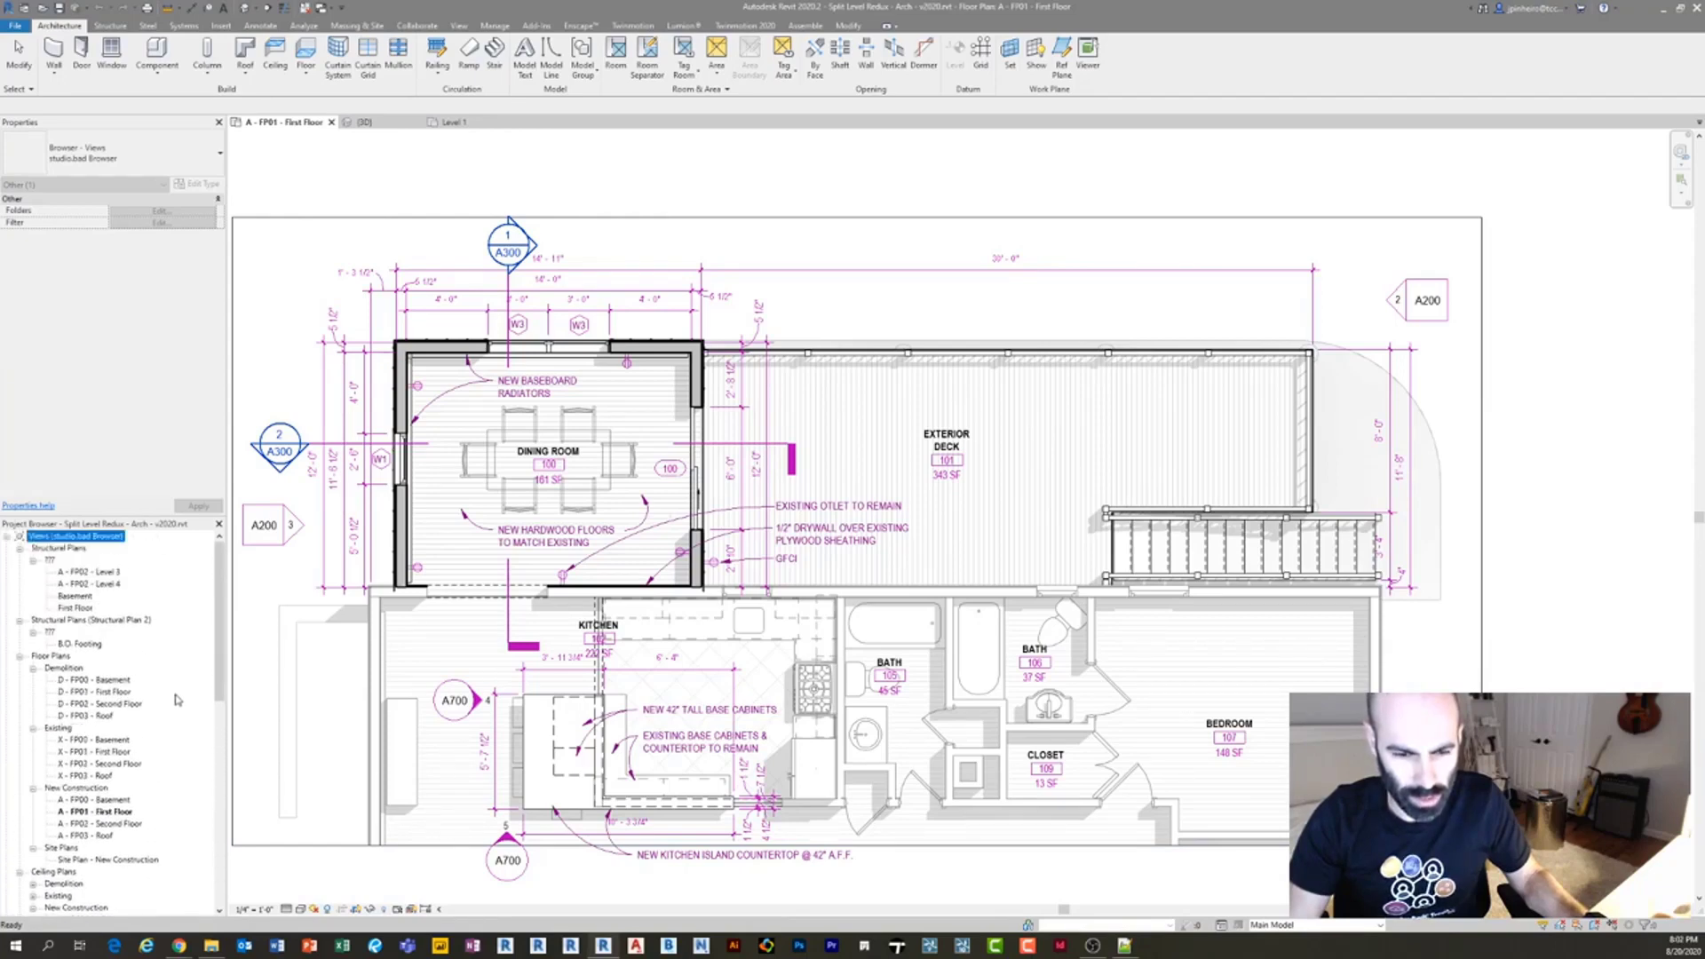
scroll(178, 699, "down", 10)
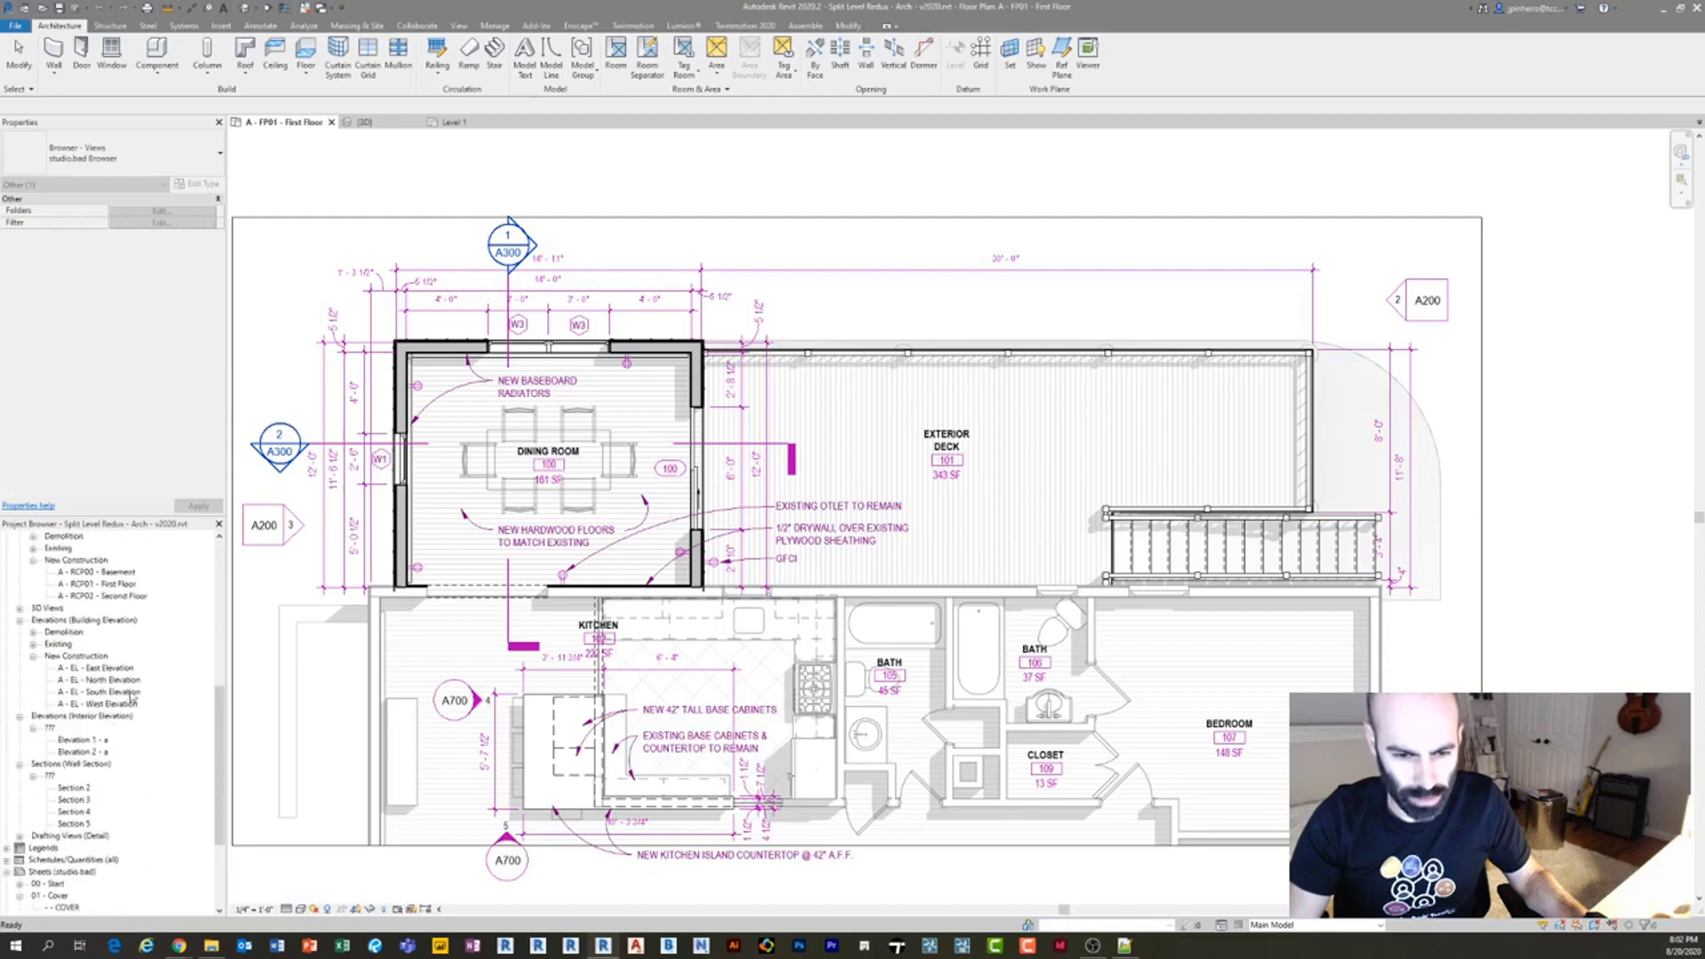
left_click(20, 611)
double_click(99, 632)
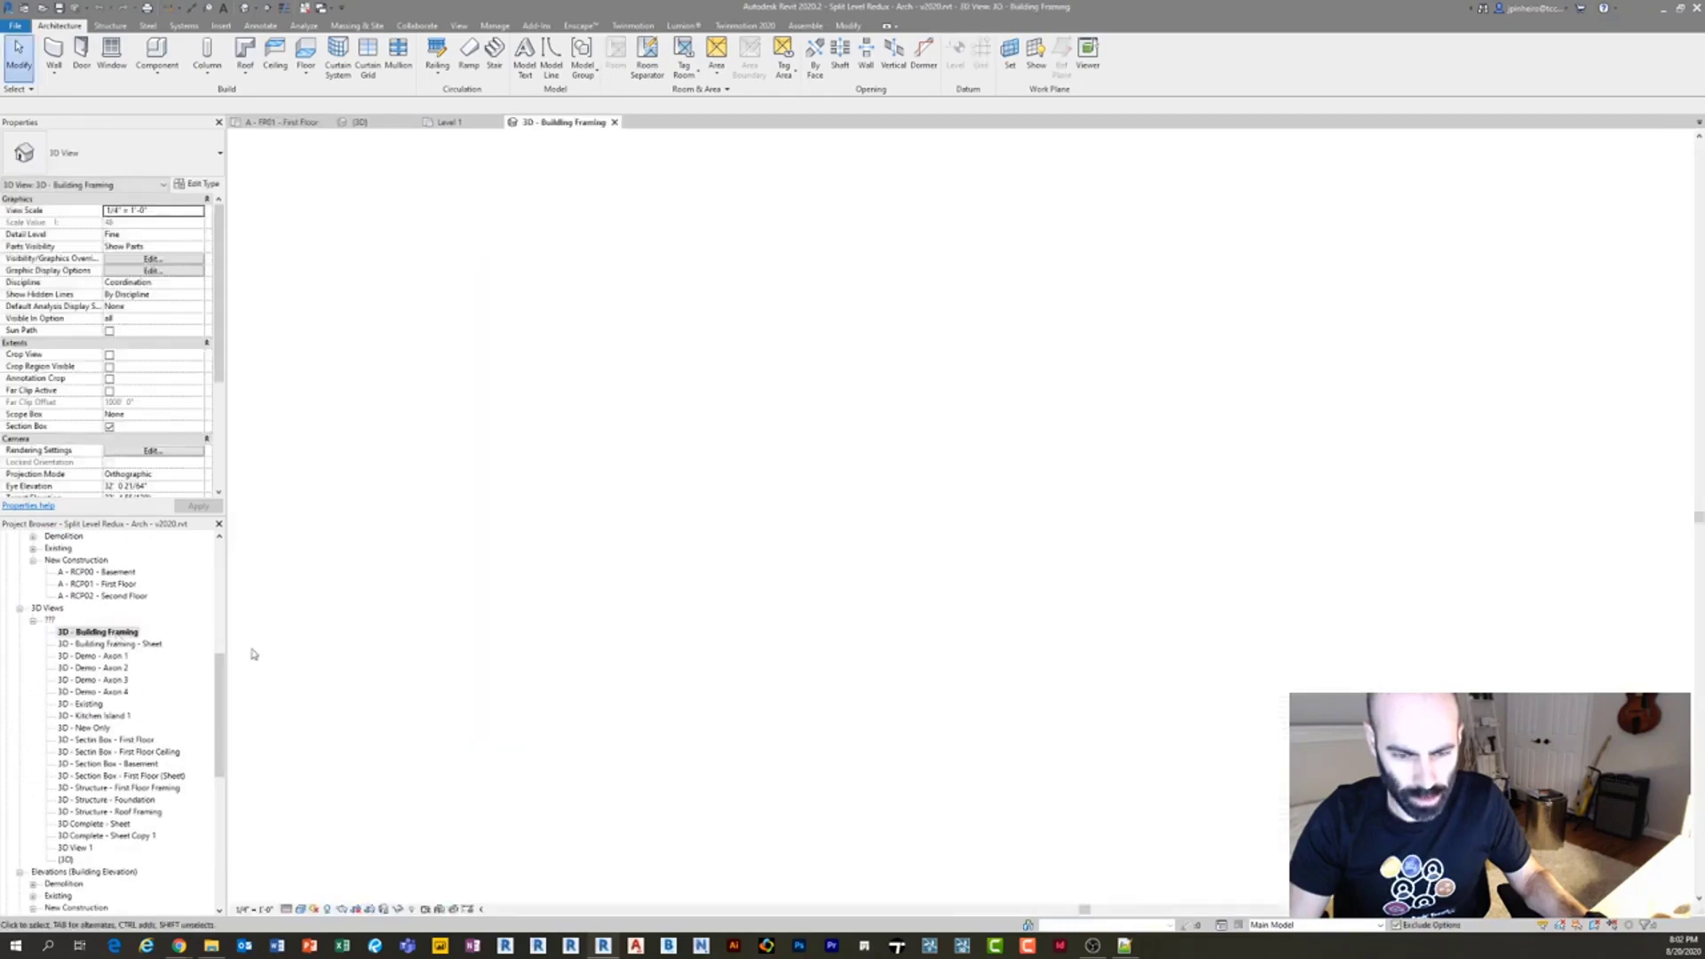
Examine the addition's roof and wall framing from several angles in the Building Framing view.
middle_click_drag(750, 661, 679, 437, "shift")
scroll(679, 435, "up", 5)
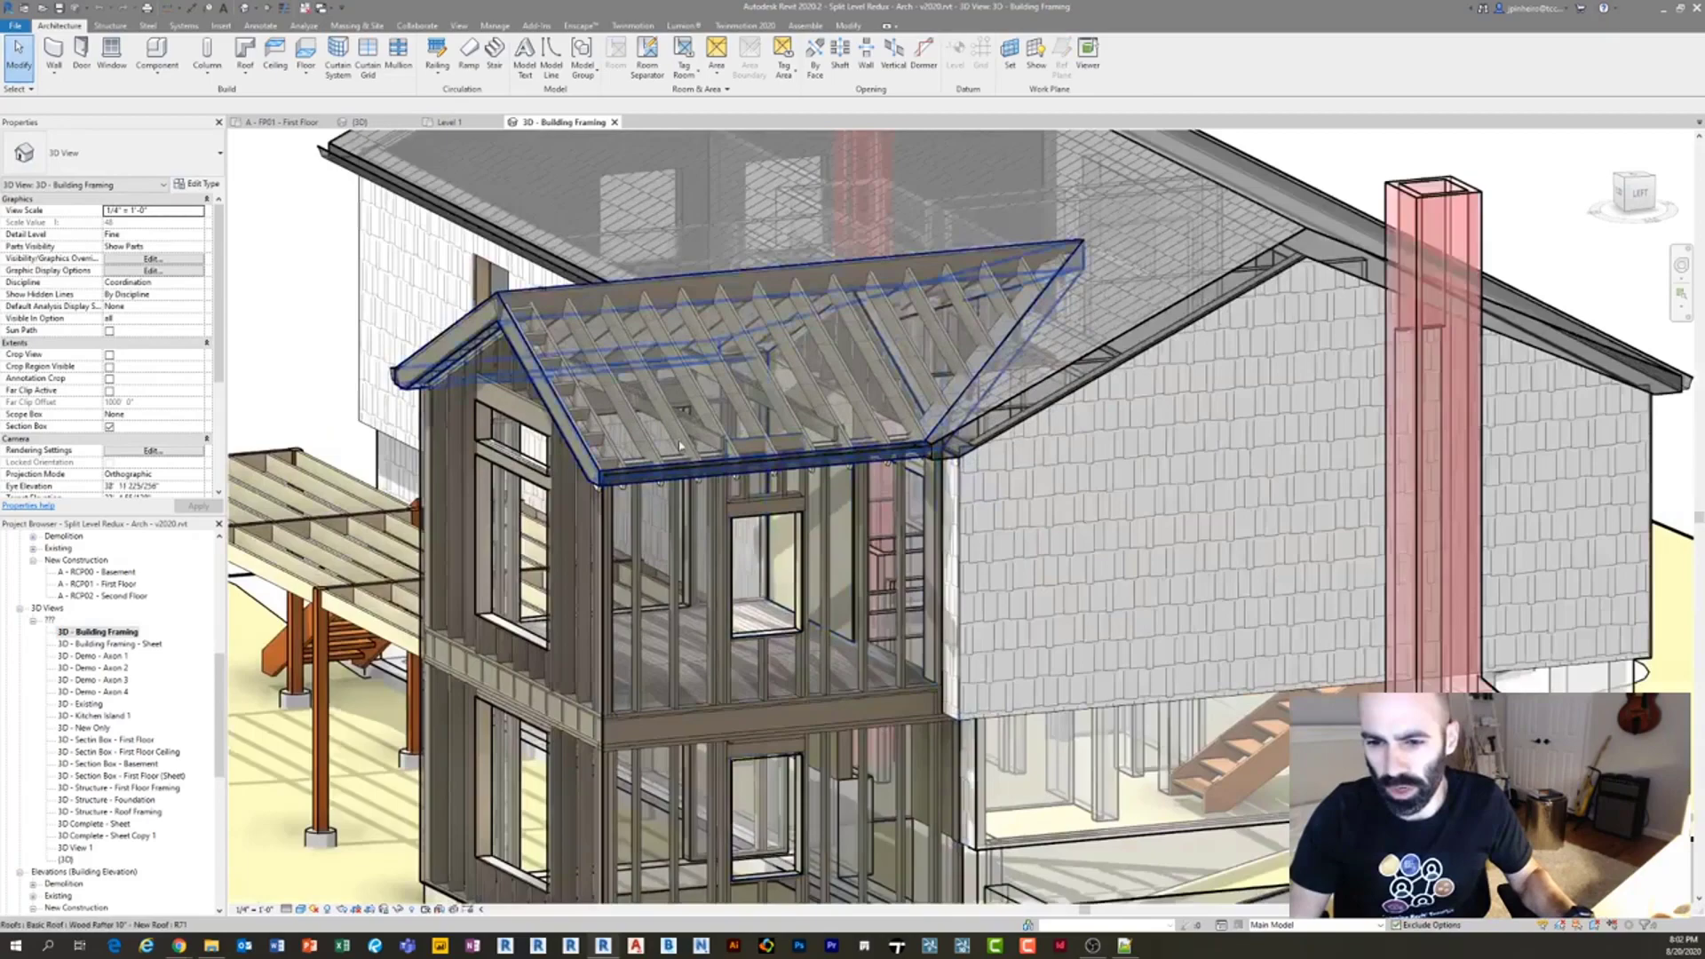
middle_click_drag(622, 486, 843, 531, "shift")
left_click(961, 323)
scroll(961, 323, "up", 2)
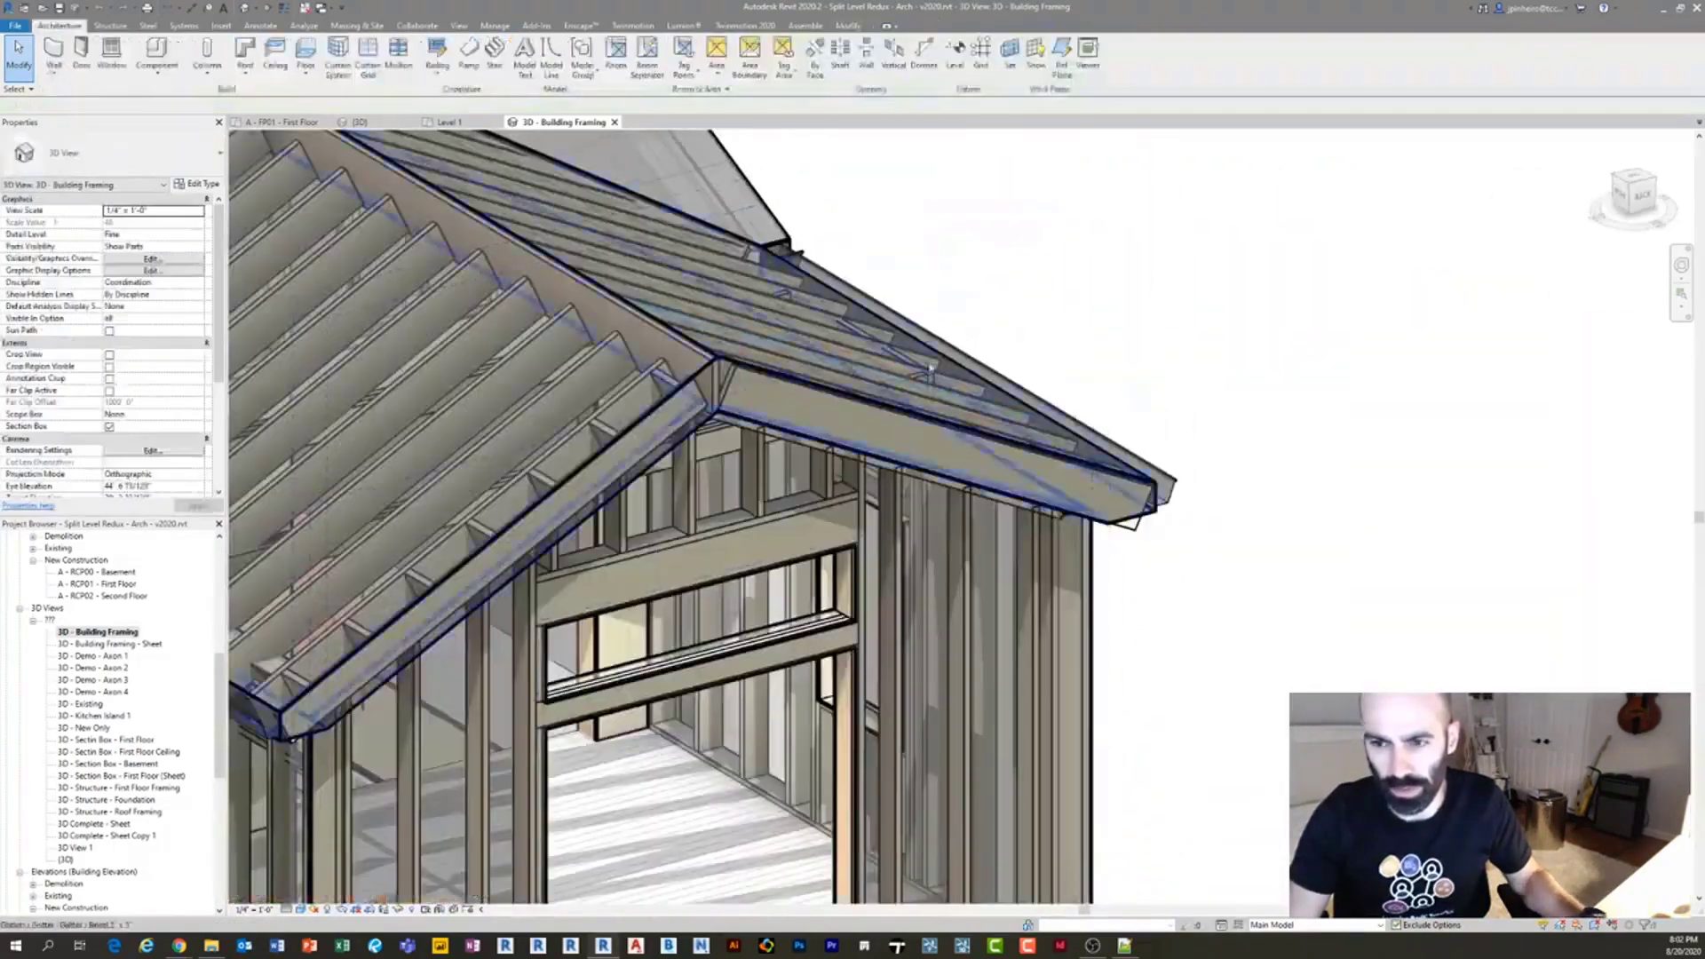
middle_click_drag(950, 373, 773, 367, "shift")
scroll(557, 424, "down", 3)
scroll(571, 432, "up", 4)
scroll(624, 344, "up", 2)
scroll(625, 344, "down", 1)
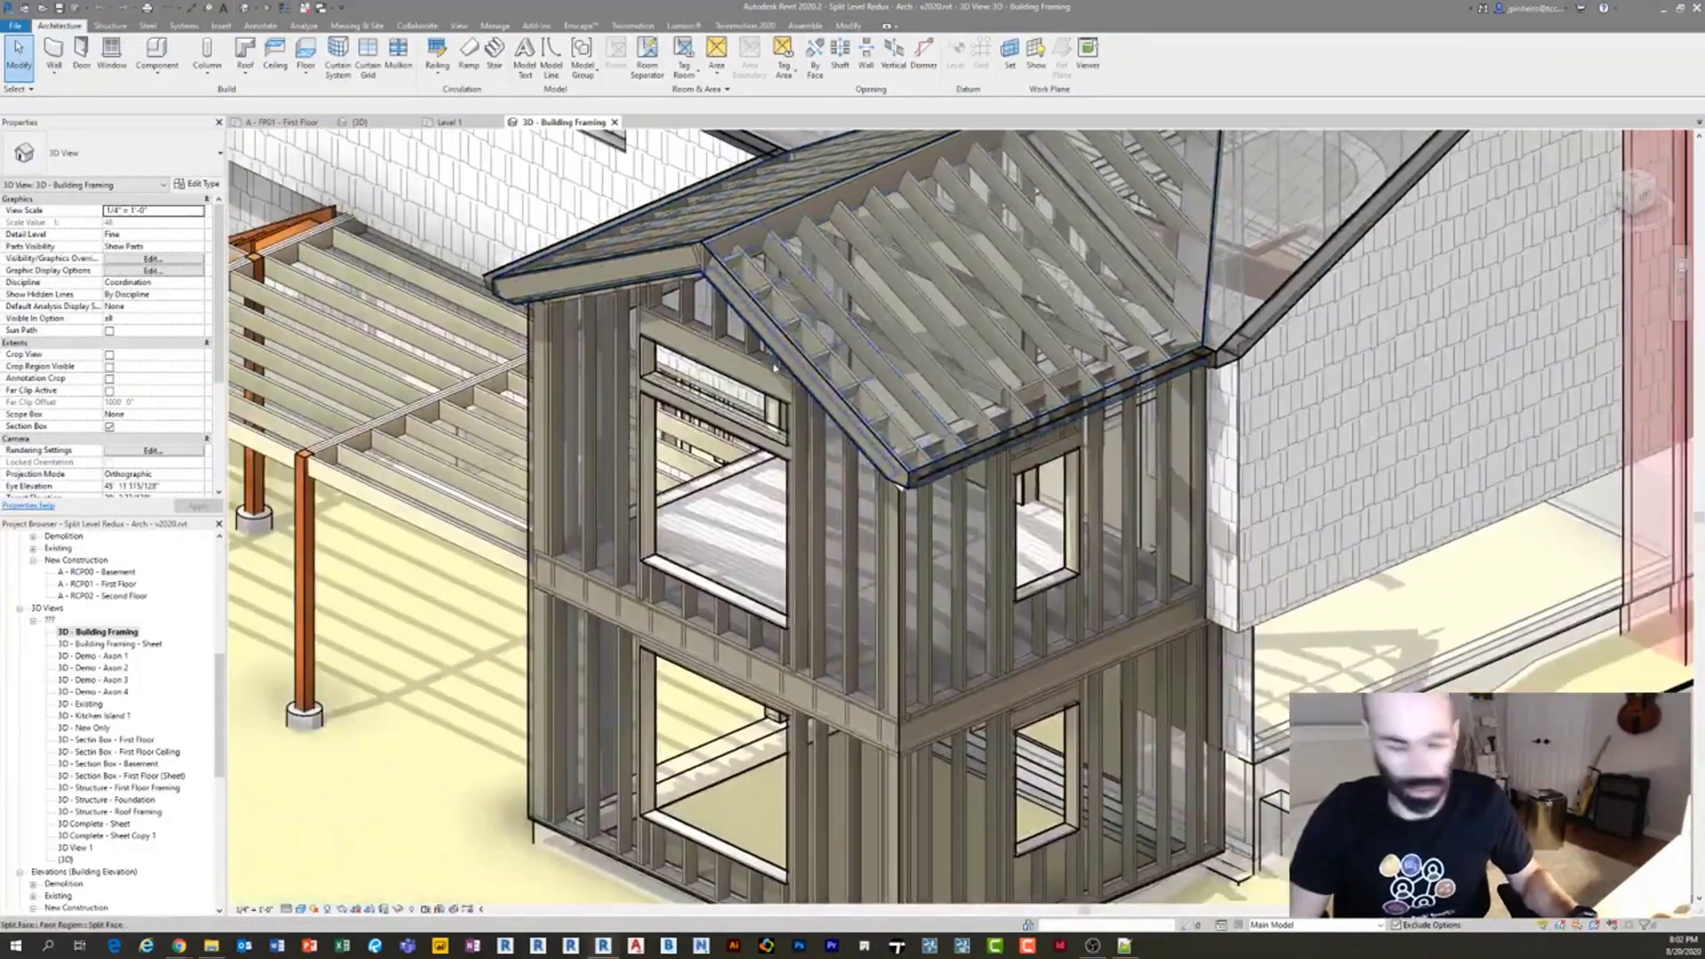
Hide the Walls and Roofs model categories in the Building Framing view.
key("g")
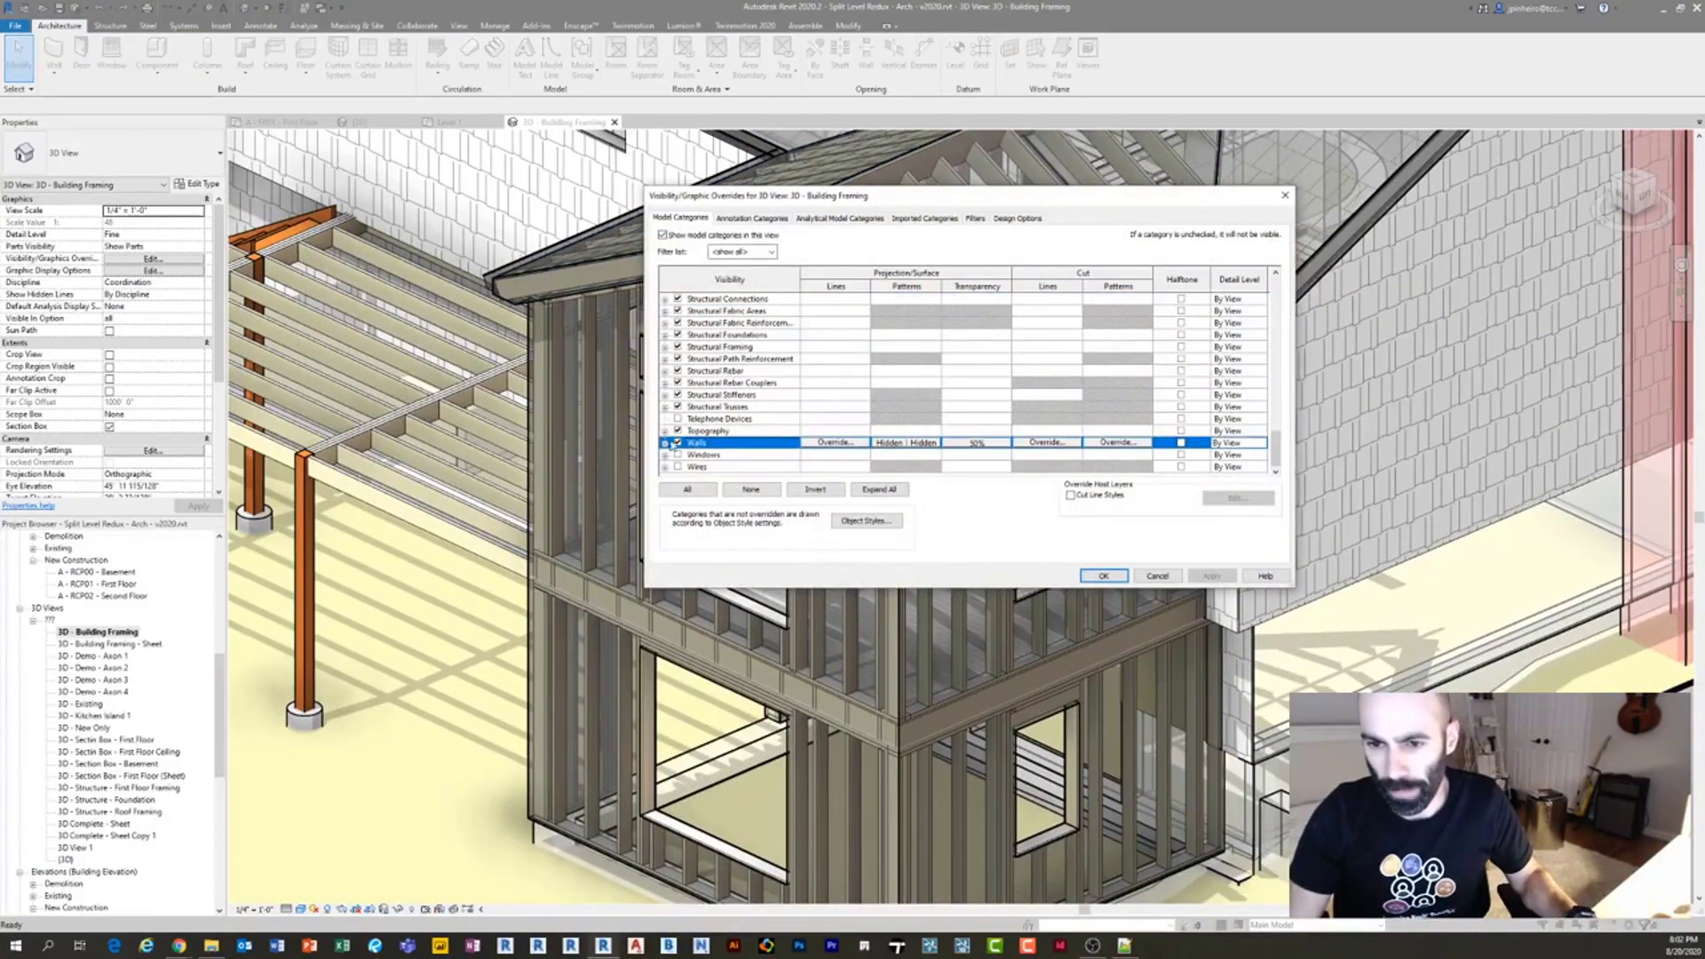
left_click(1101, 575)
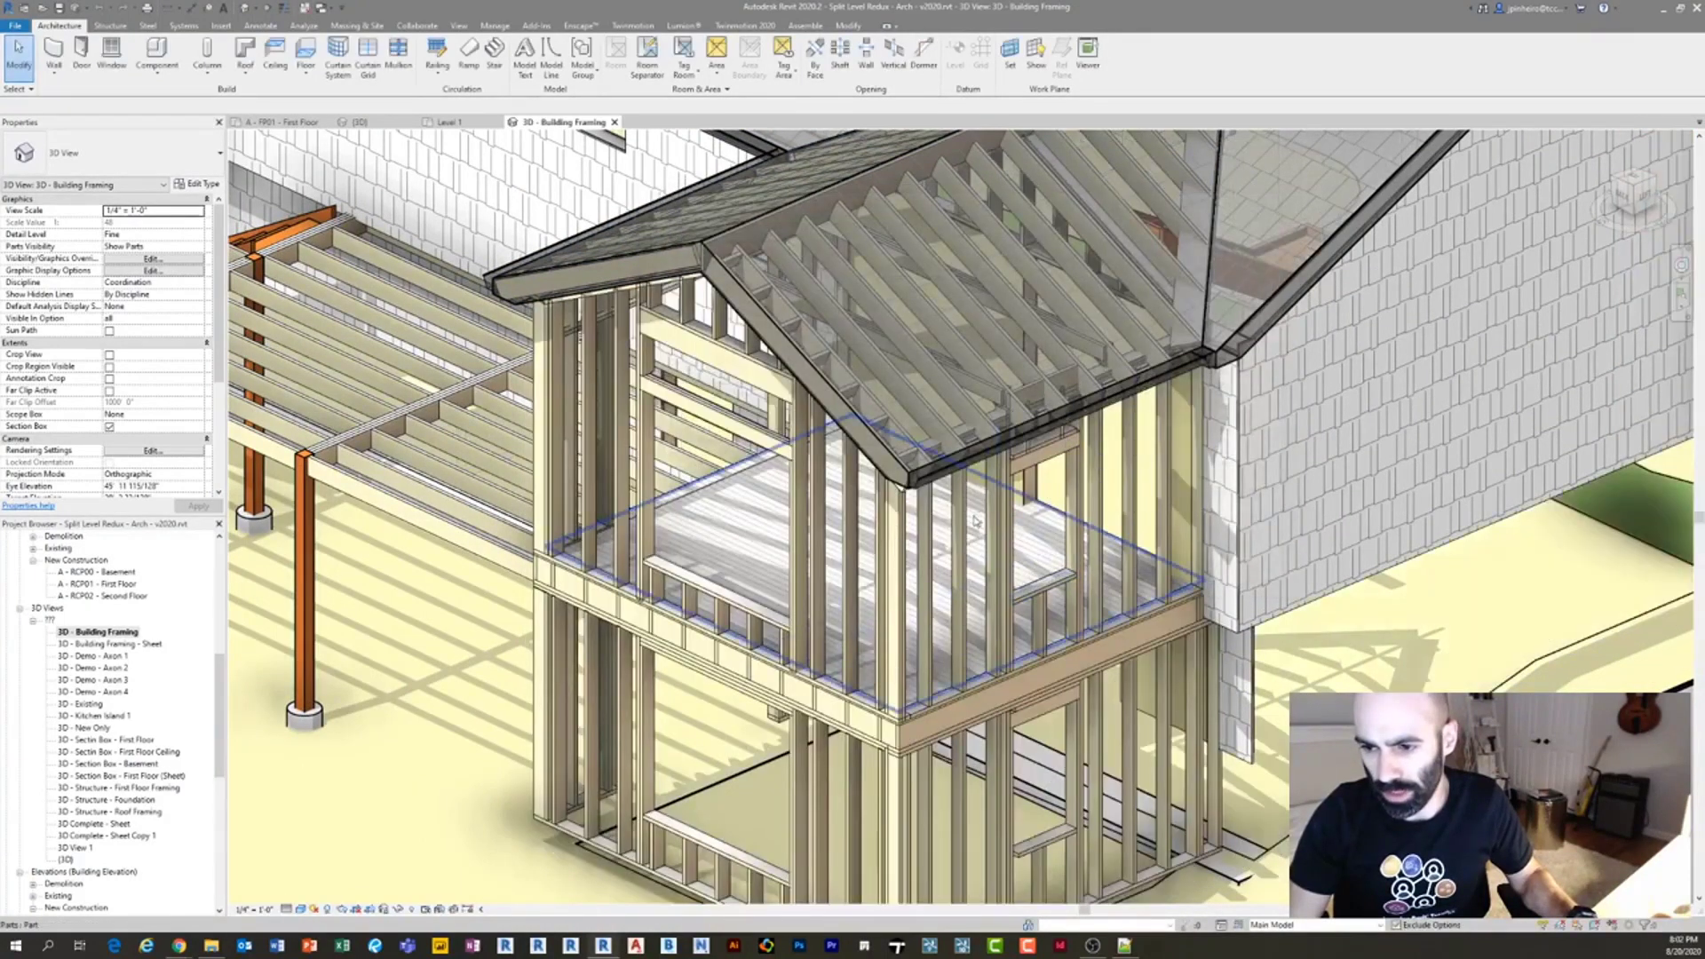
scroll(982, 494, "down", 3)
scroll(982, 495, "up", 2)
key("v")
key("g")
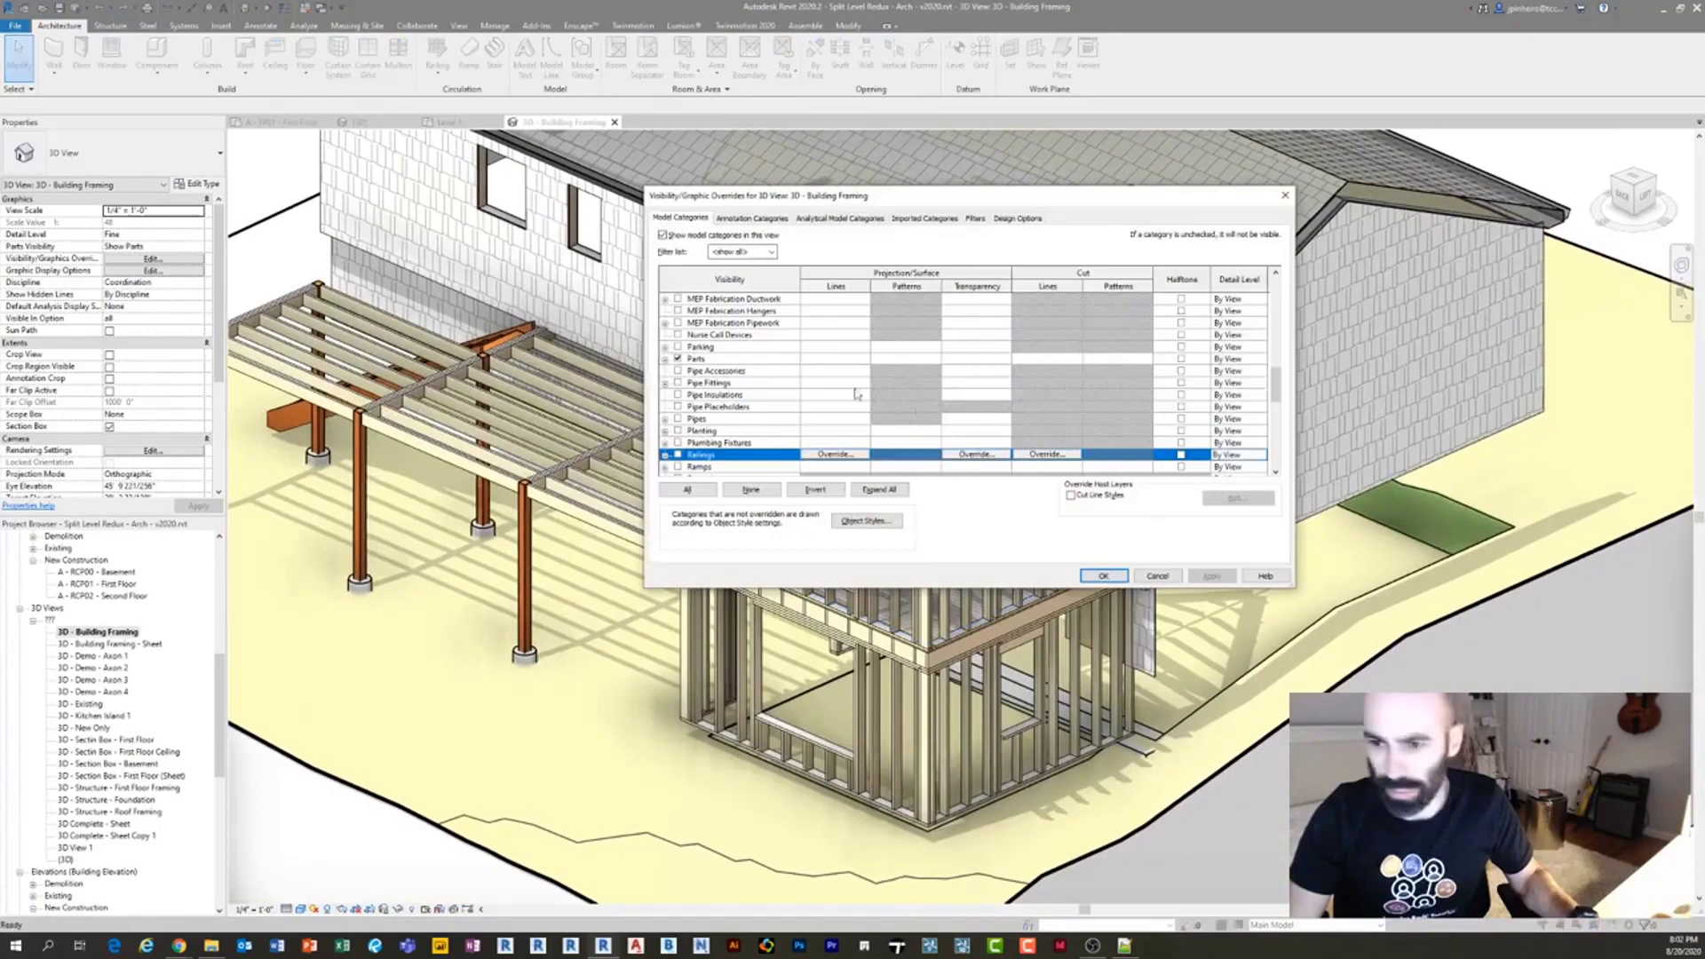
left_click(678, 466)
left_click(1103, 576)
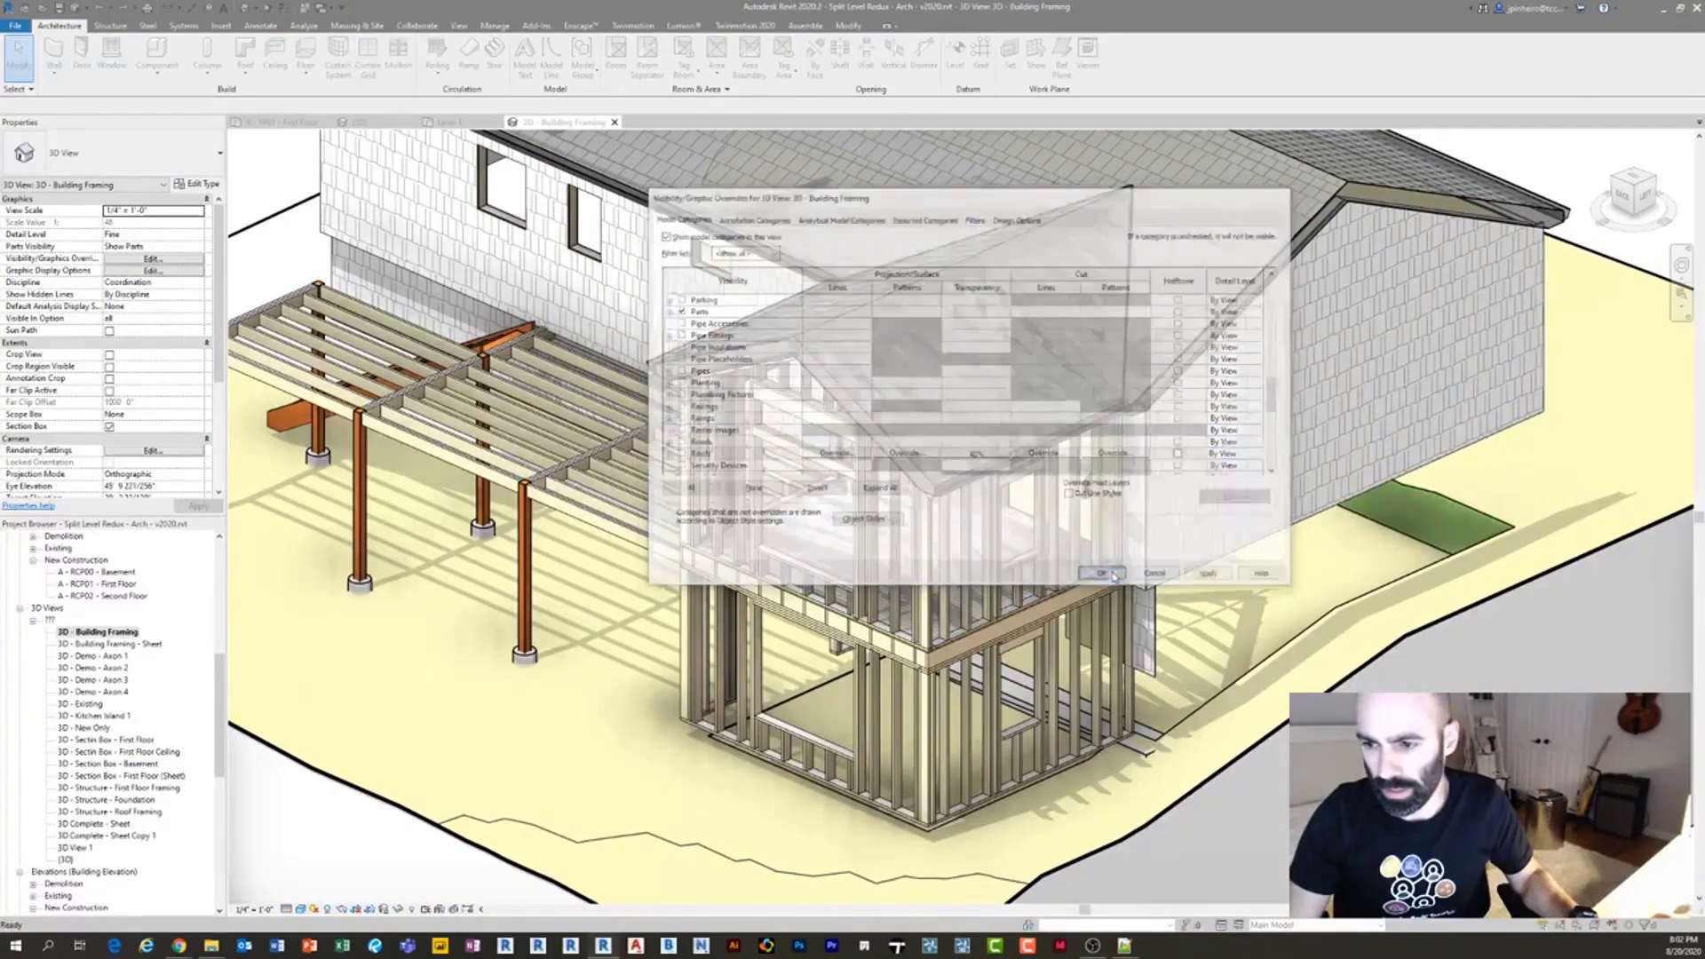
Examine the addition's exposed rafters, studs and deck joists from different sides.
middle_click_drag(902, 529, 1316, 520, "shift")
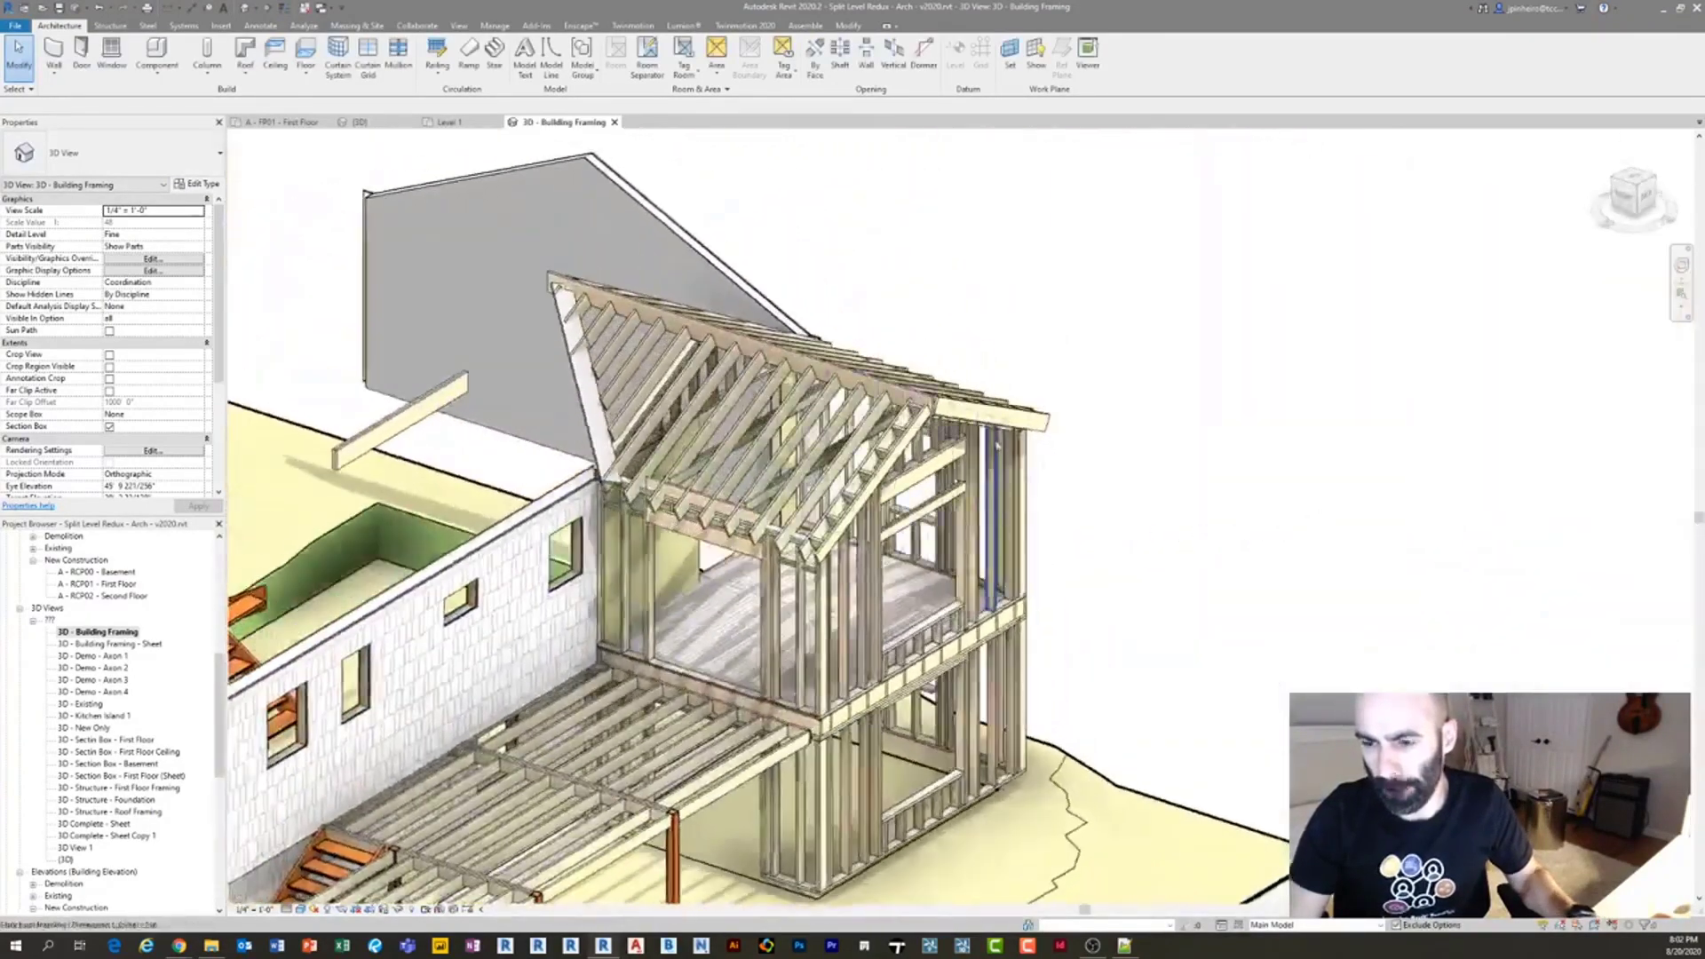
scroll(961, 359, "up", 2)
left_click(1050, 391)
middle_click_drag(1082, 481, 837, 493, "shift")
scroll(1015, 498, "down", 2)
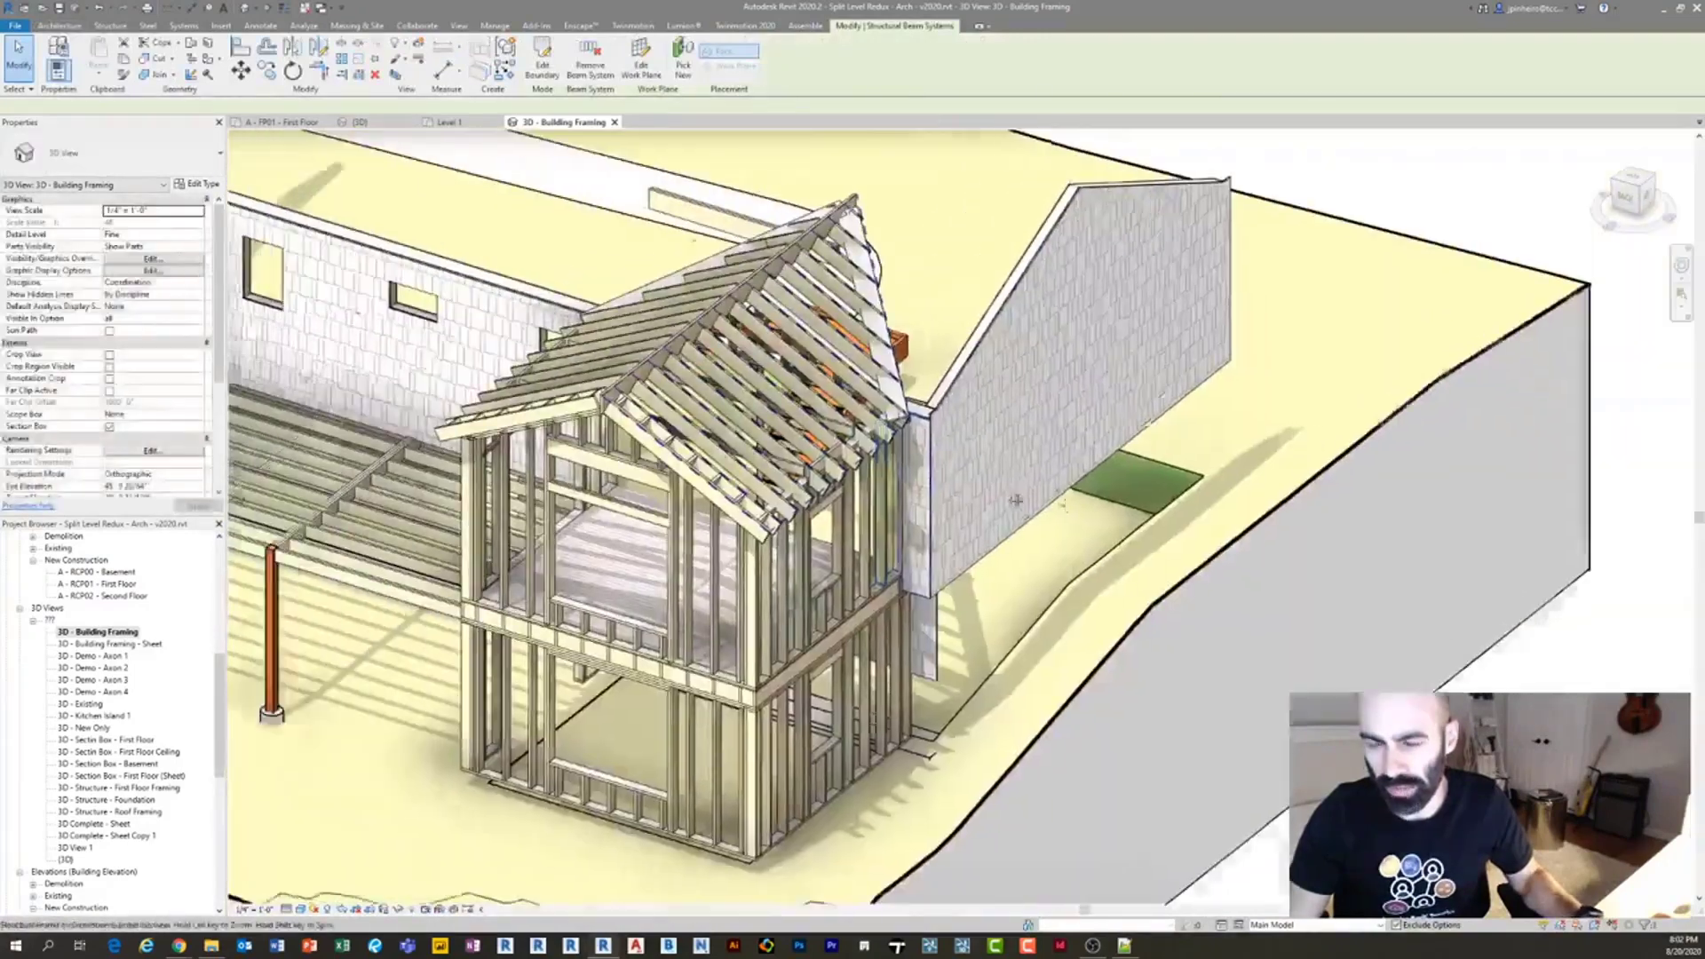
middle_click_drag(1016, 498, 837, 624, "shift")
key("Escape")
scroll(813, 633, "up", 3)
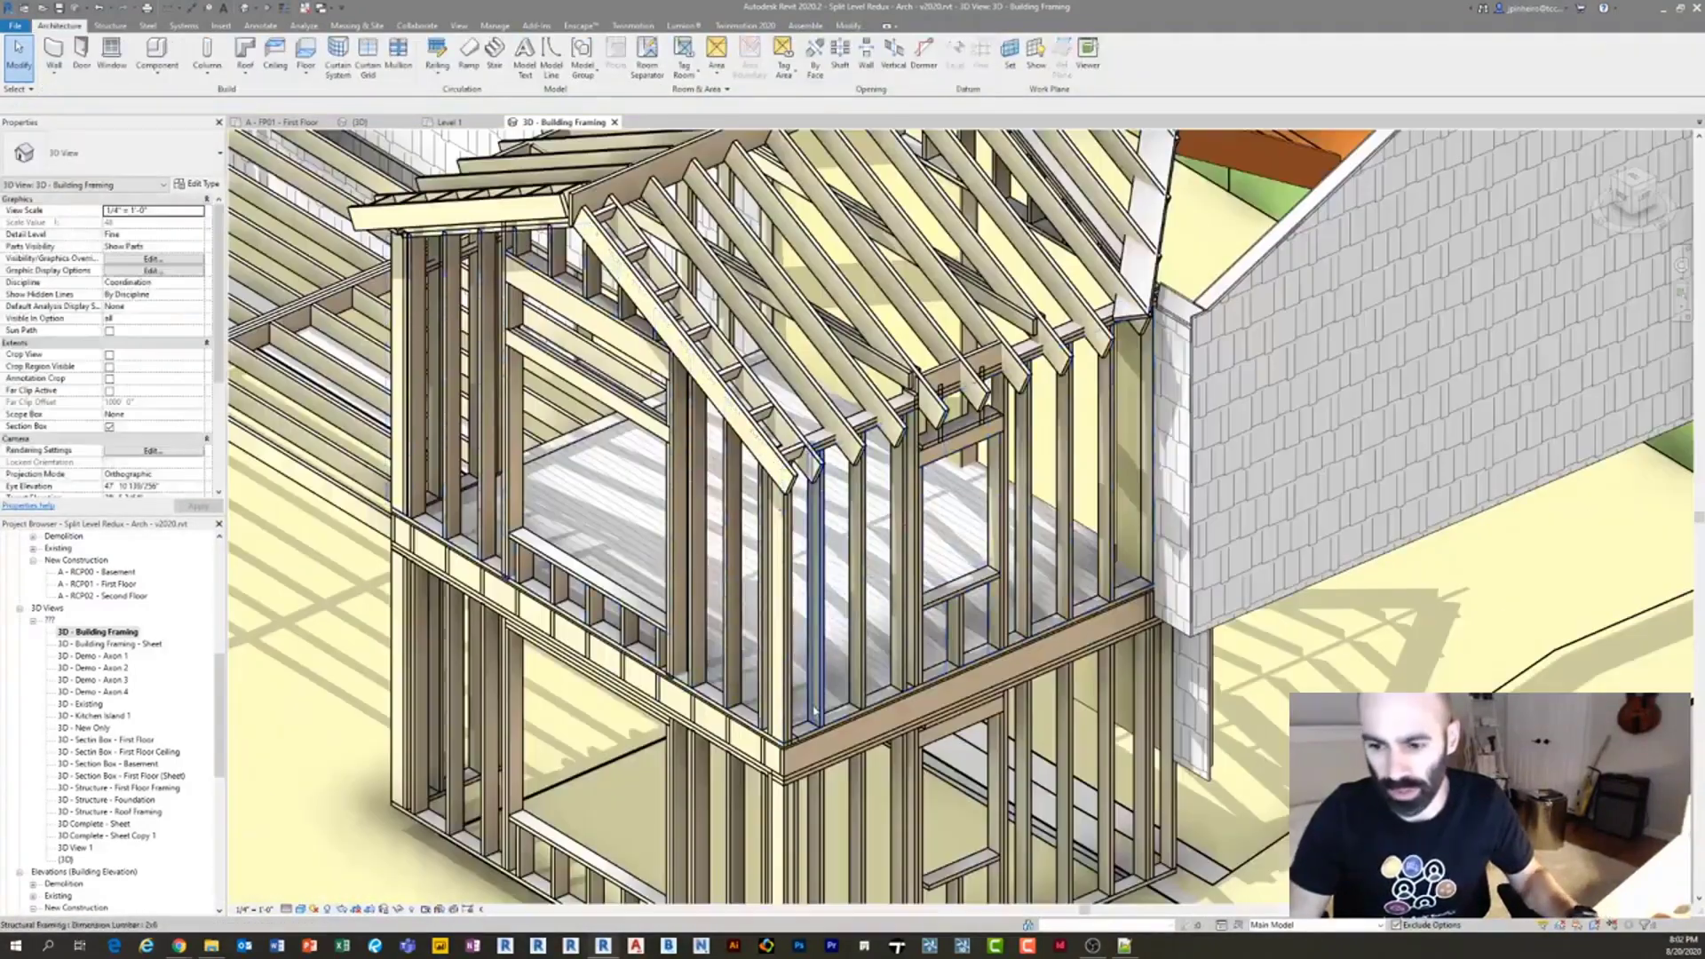
Select the structural beam system forming the upper-floor side wall studs and inspect its properties.
key("Tab")
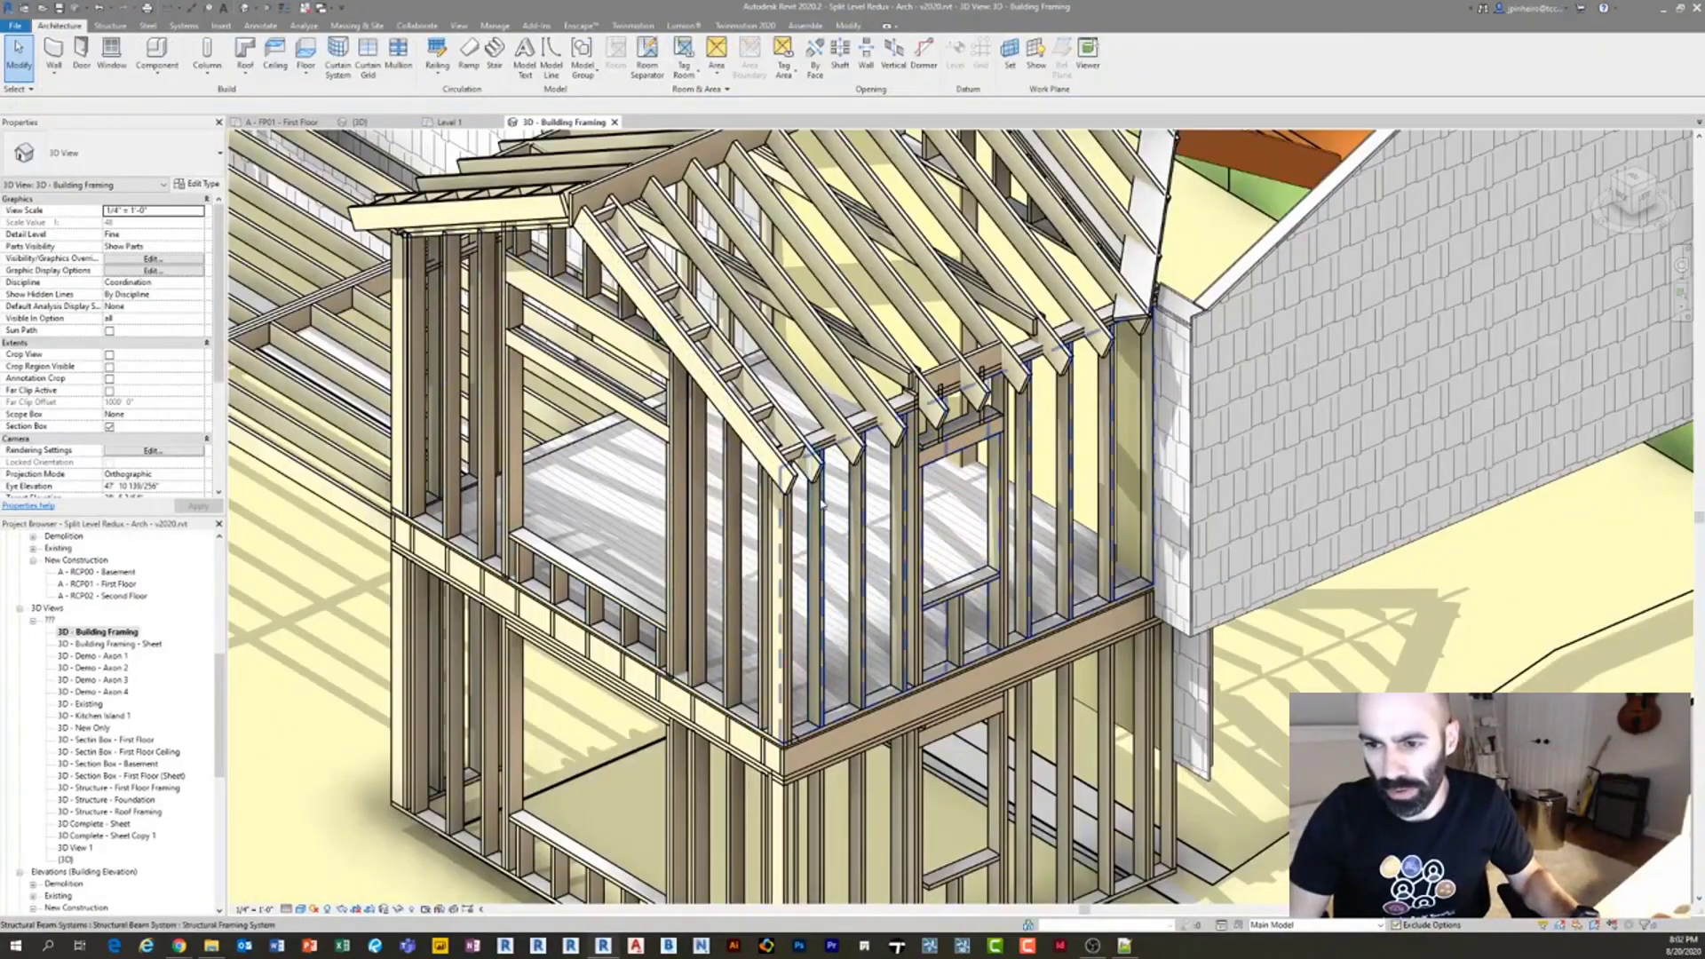
left_click(822, 507)
scroll(822, 508, "down", 2)
middle_click_drag(822, 507, 850, 579, "shift")
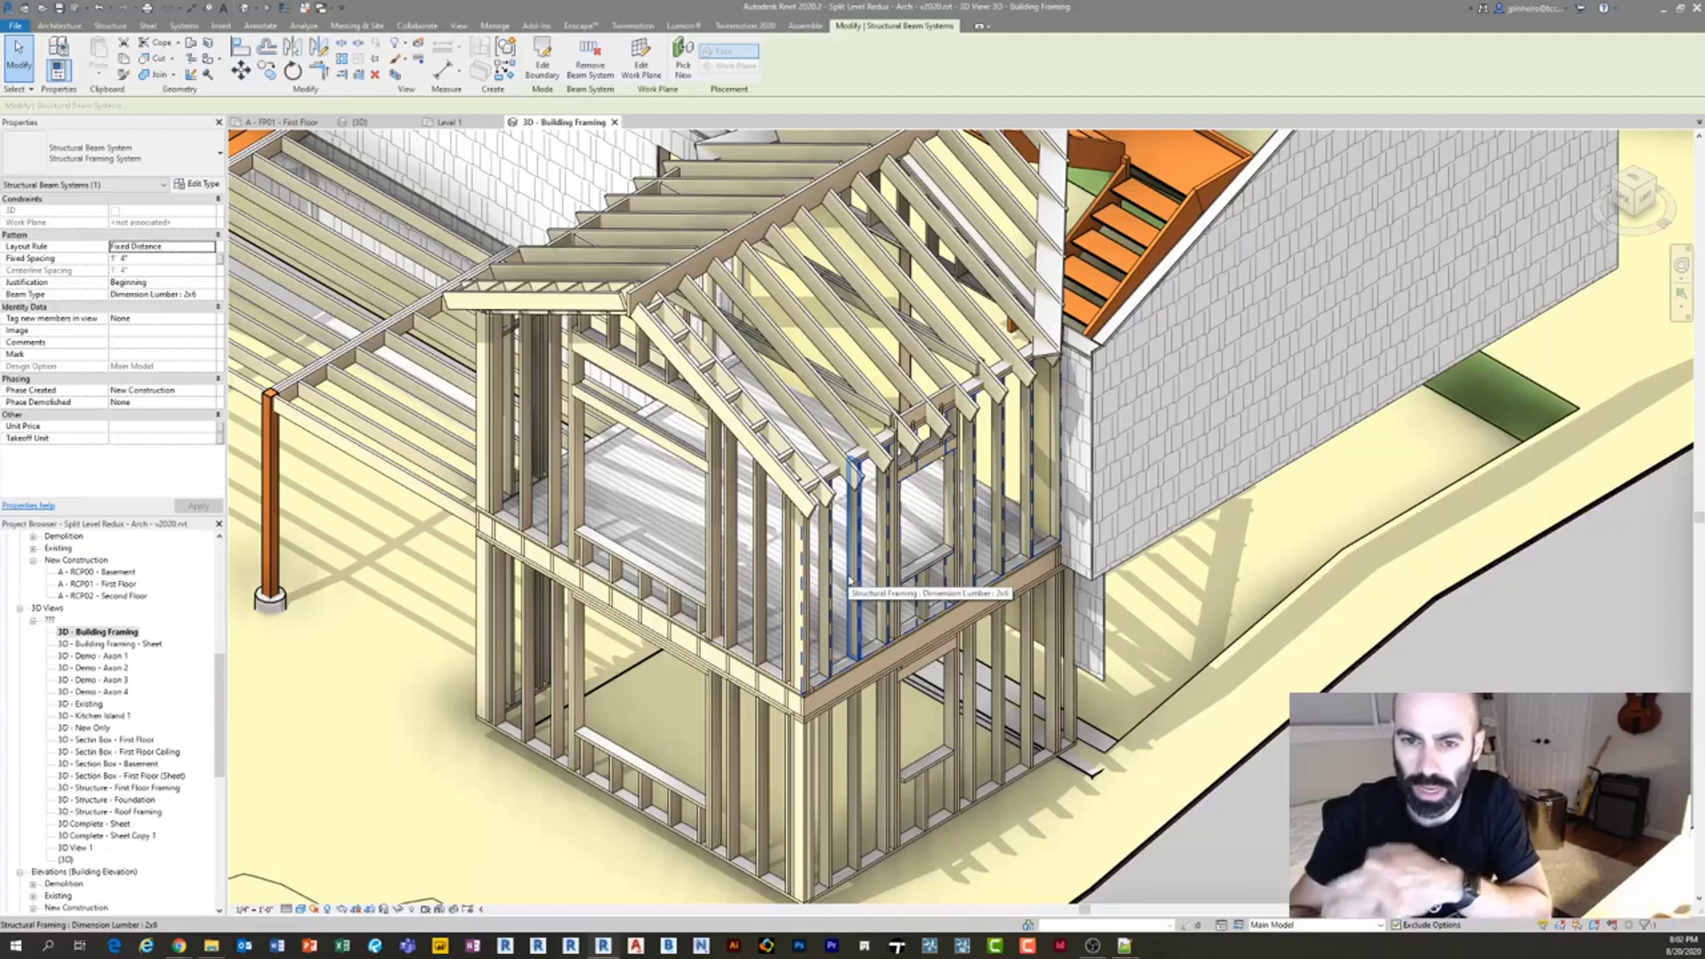
Save the project as a new copy named Split Level Redux - Arch - v2020_2.rvt.
left_click(17, 25)
mouse_move(50, 182)
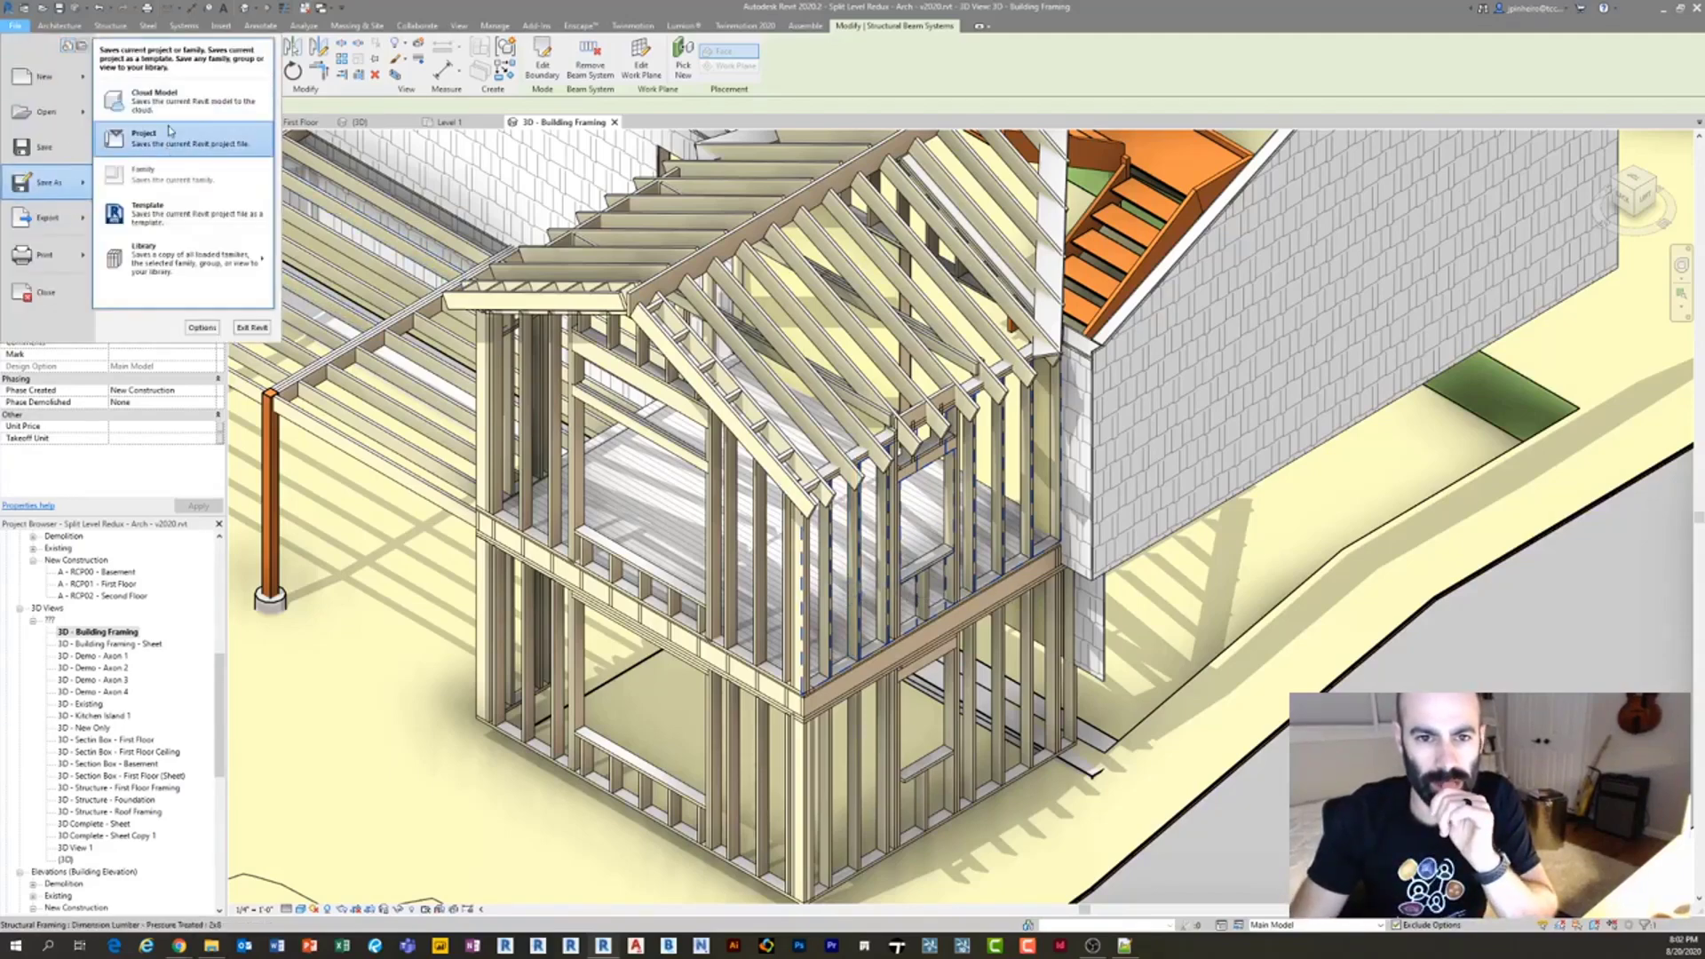
left_click(167, 134)
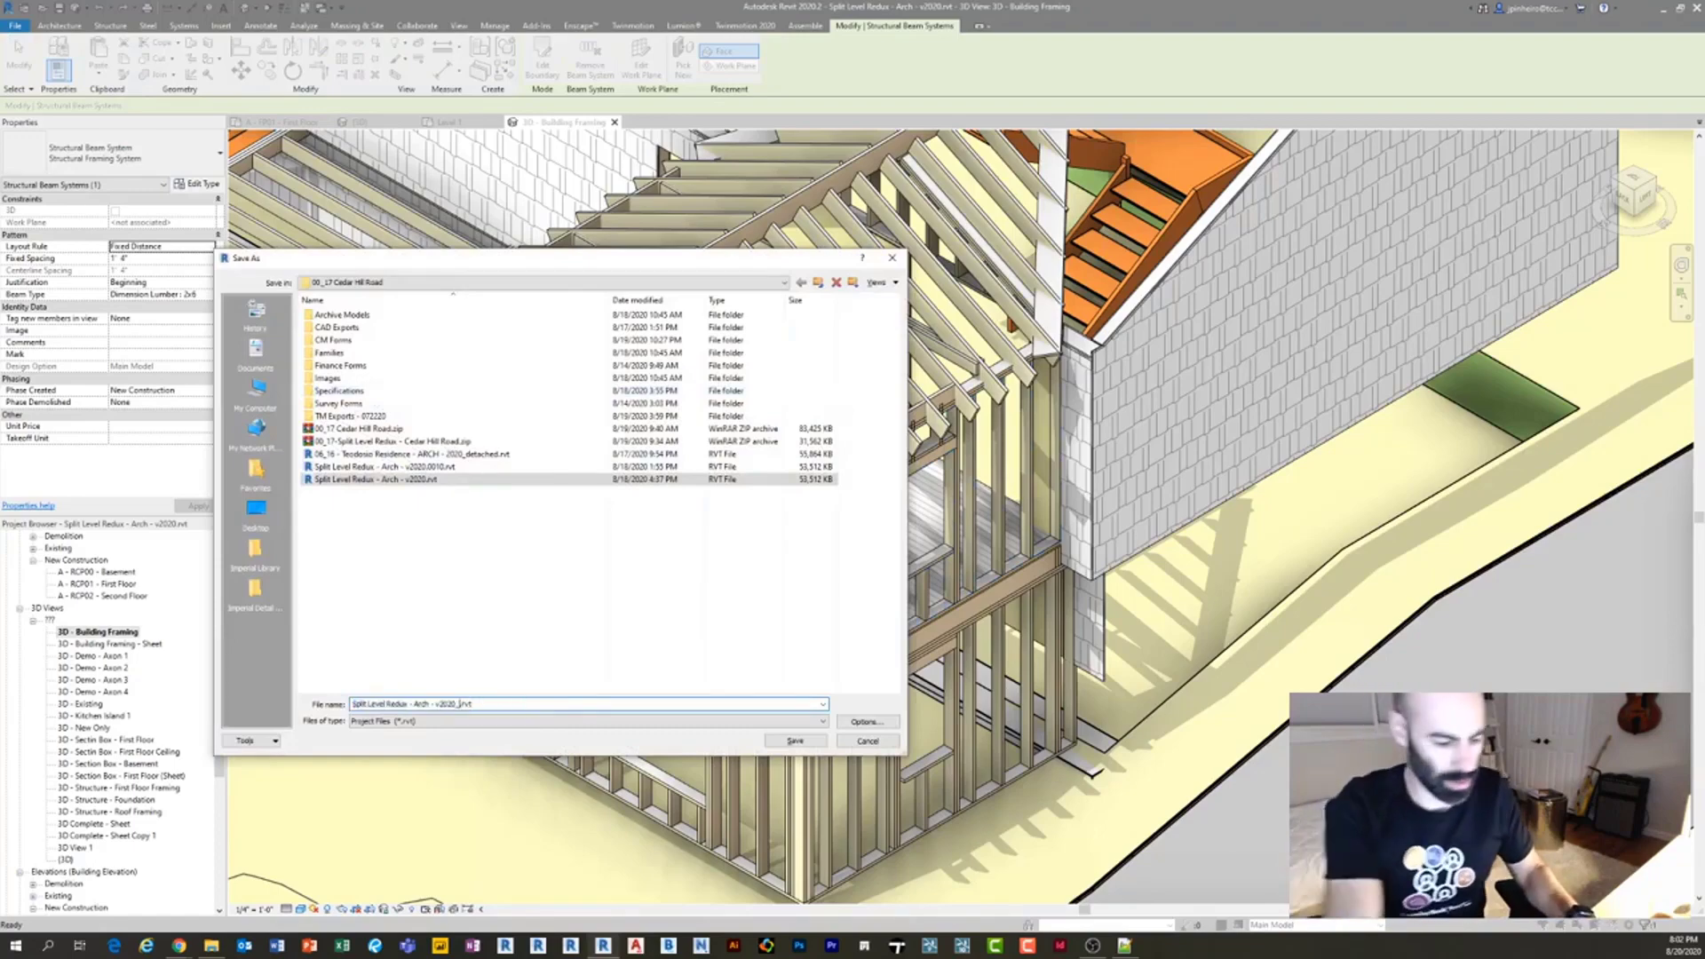
key("Return")
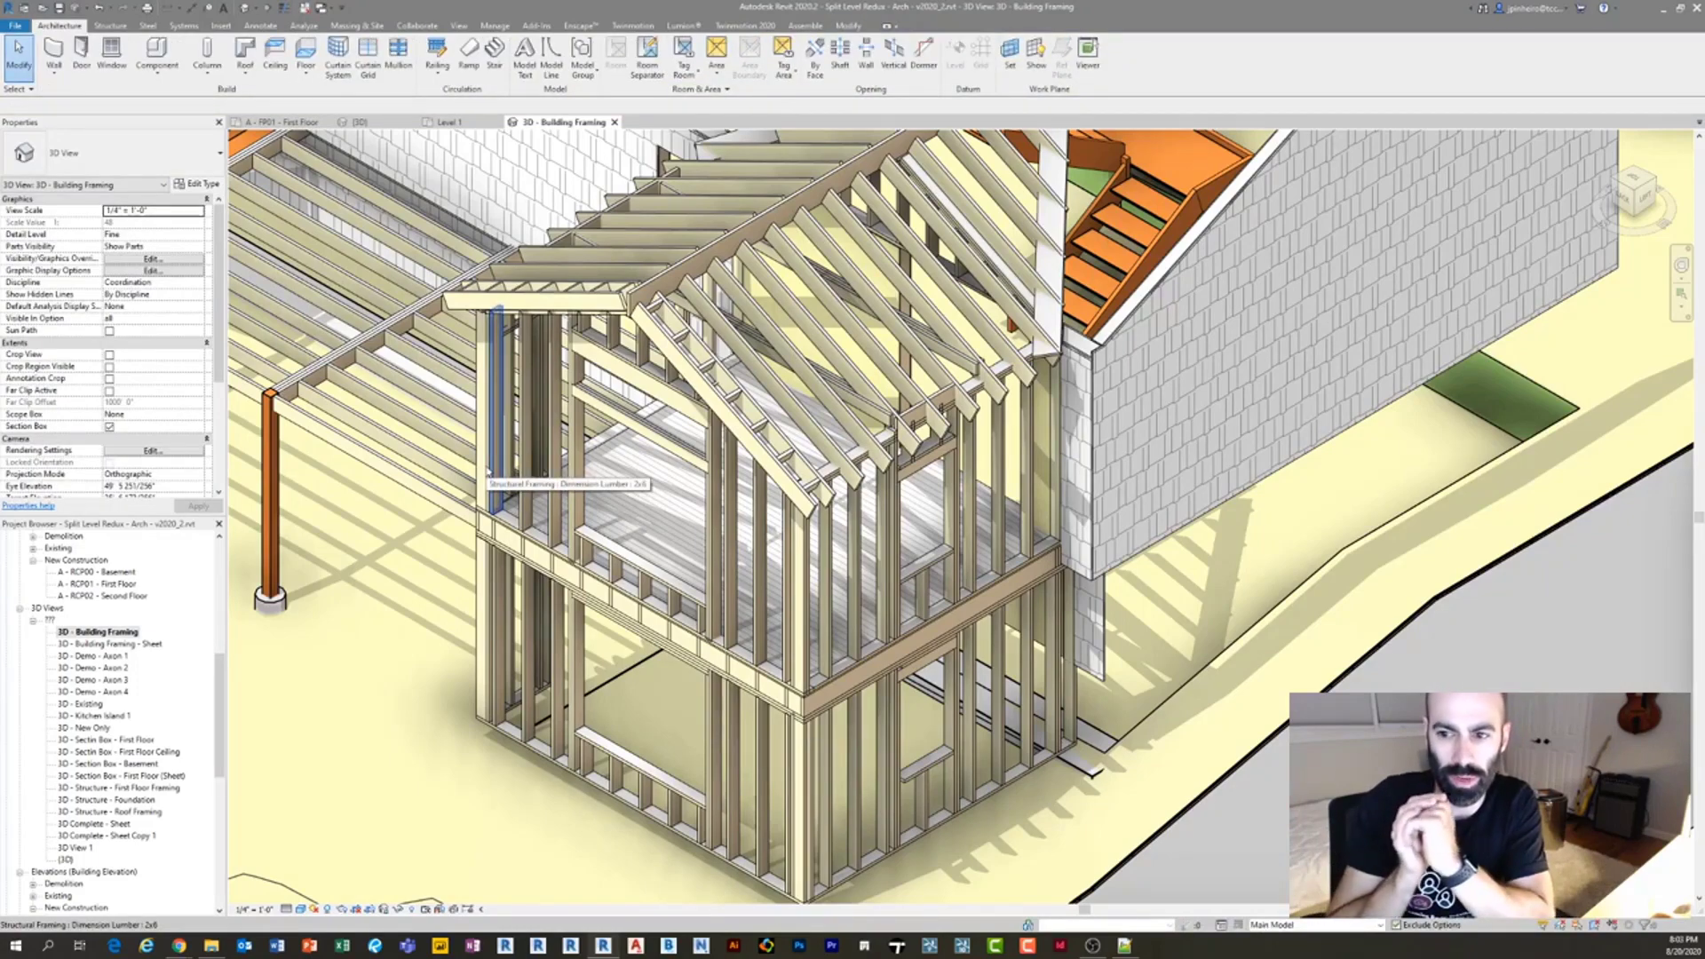
Examine the framing around the upper-floor side window opening, including its header, sill and adjacent studs.
scroll(488, 470, "down", 2)
scroll(843, 448, "up", 5)
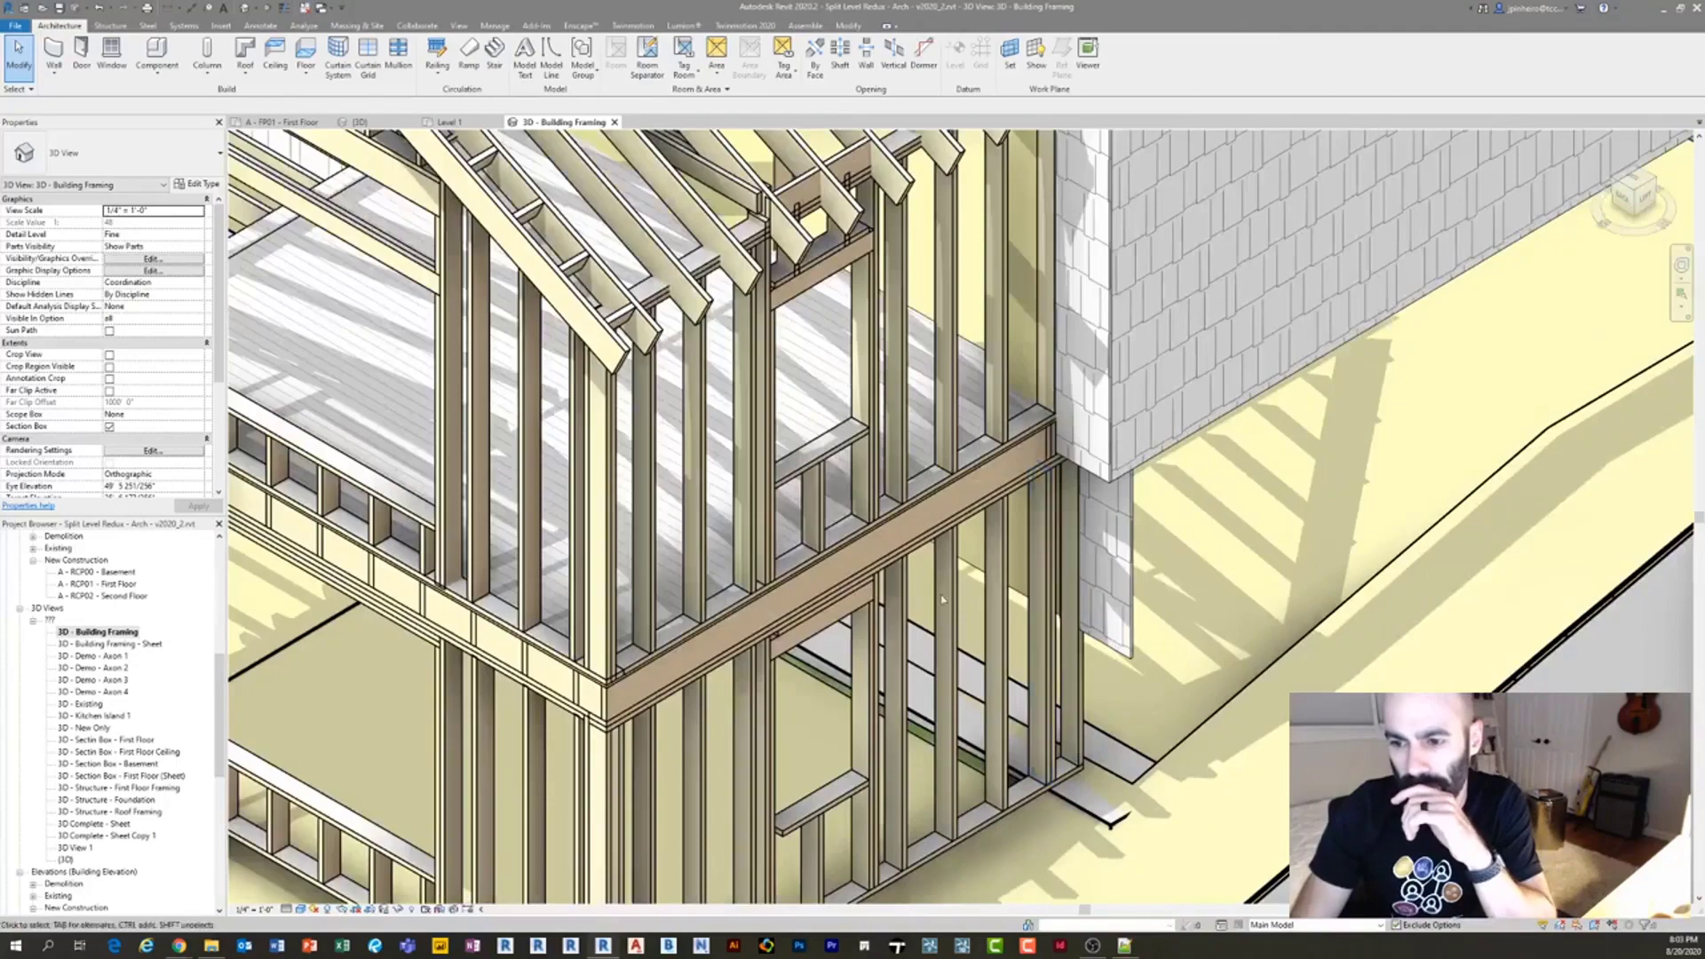
left_click(841, 448)
middle_click_drag(842, 449, 779, 324, "shift")
key("Escape")
scroll(765, 258, "up", 2)
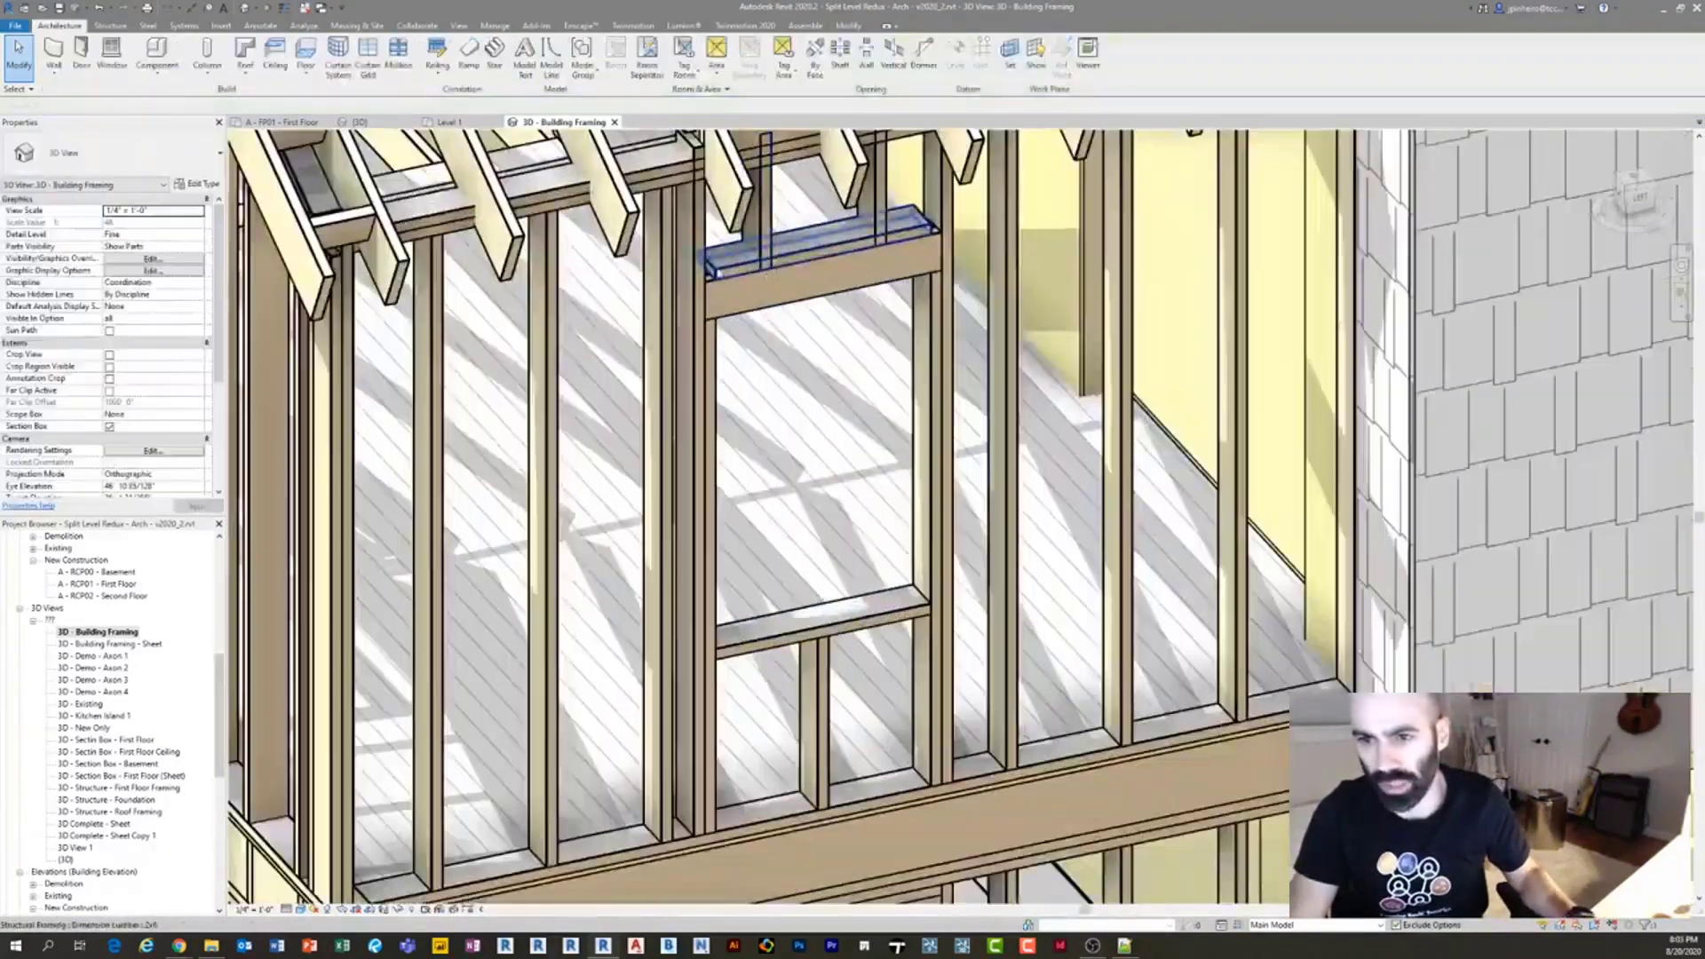
scroll(771, 335, "down", 3)
scroll(746, 550, "up", 1)
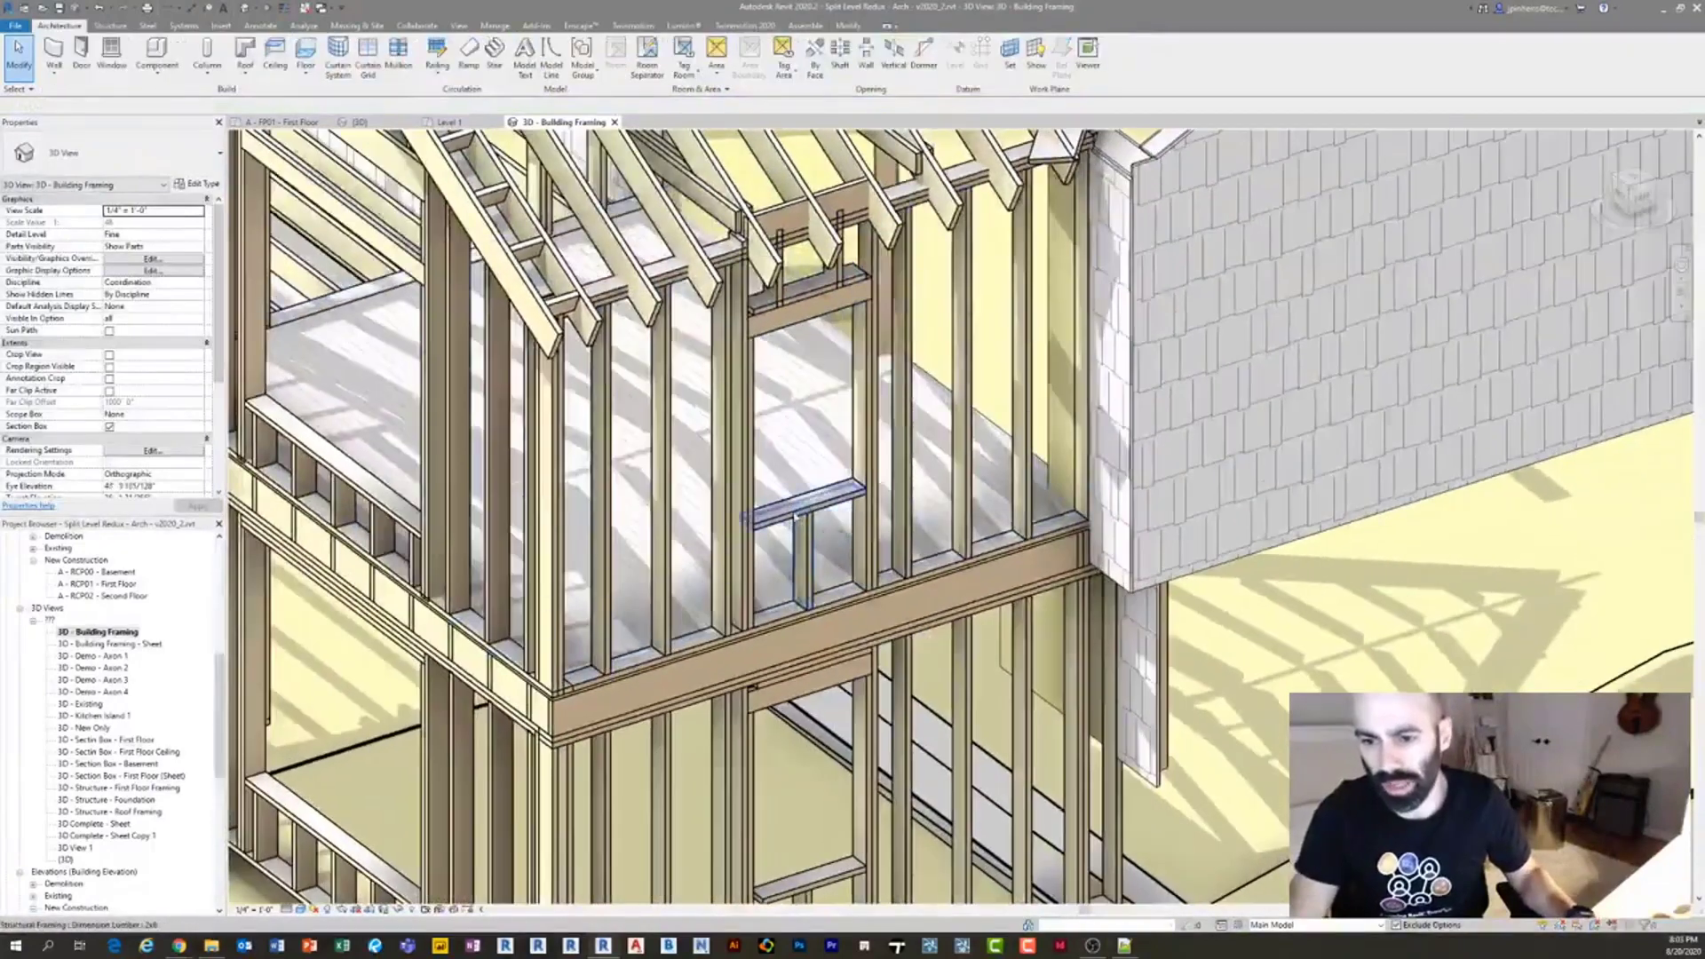
left_click(744, 571)
middle_click_drag(743, 571, 795, 568, "shift")
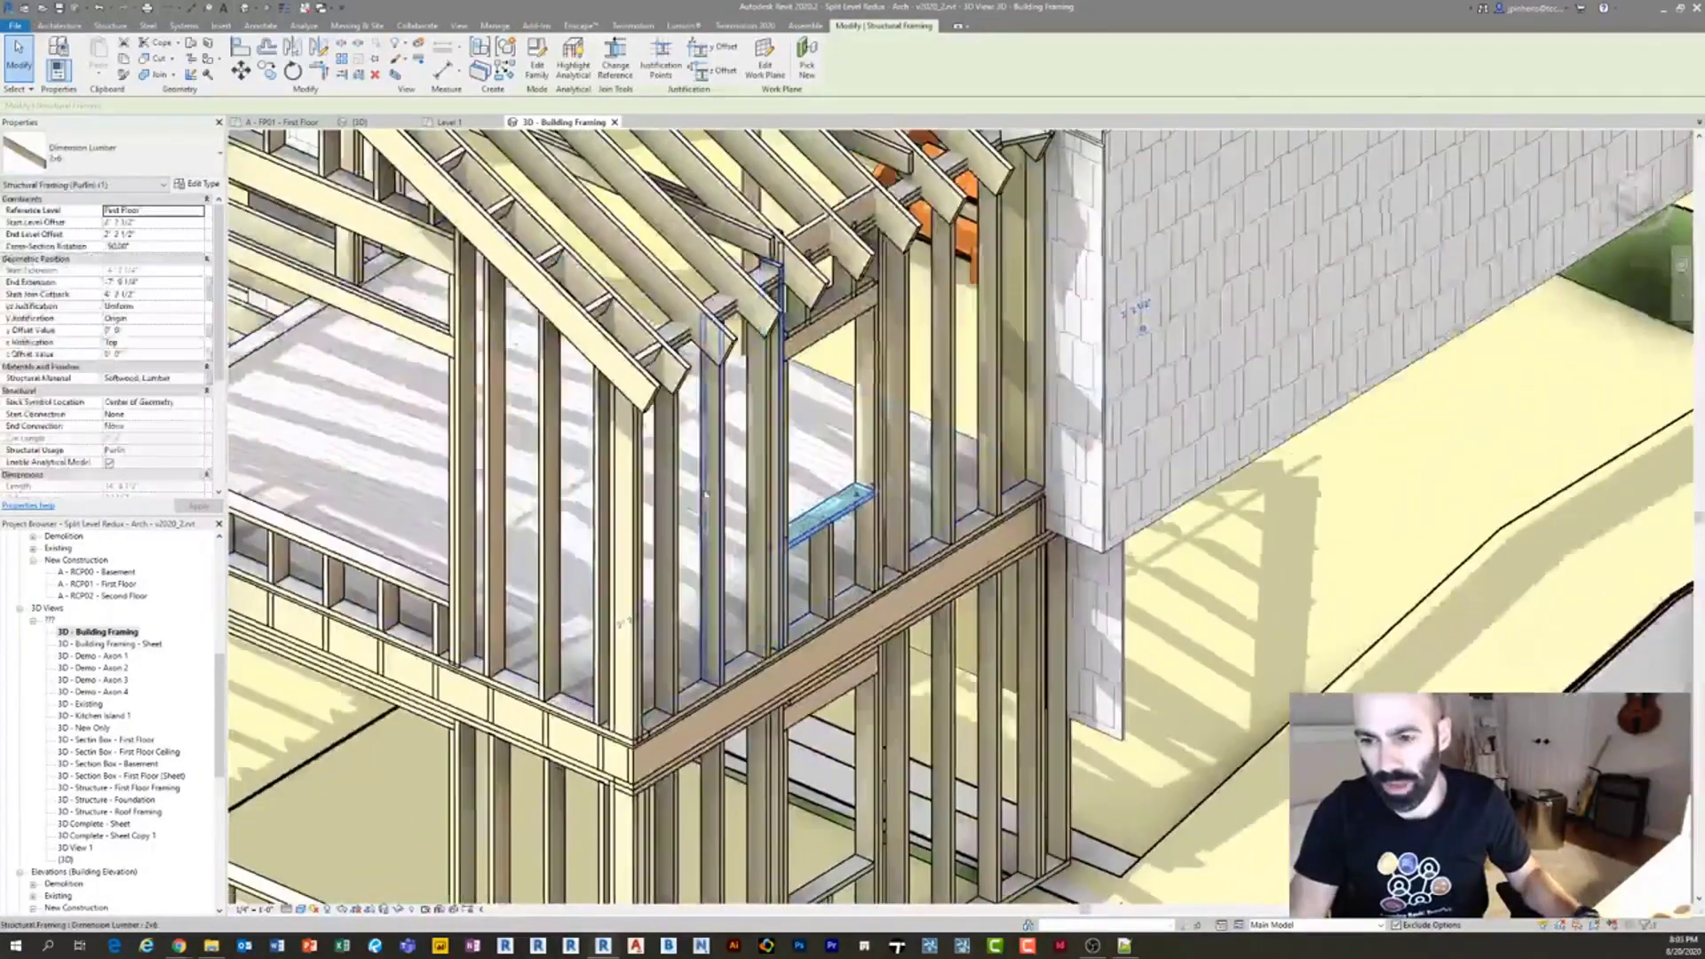
scroll(693, 496, "down", 5)
key("Escape")
scroll(552, 494, "up", 2)
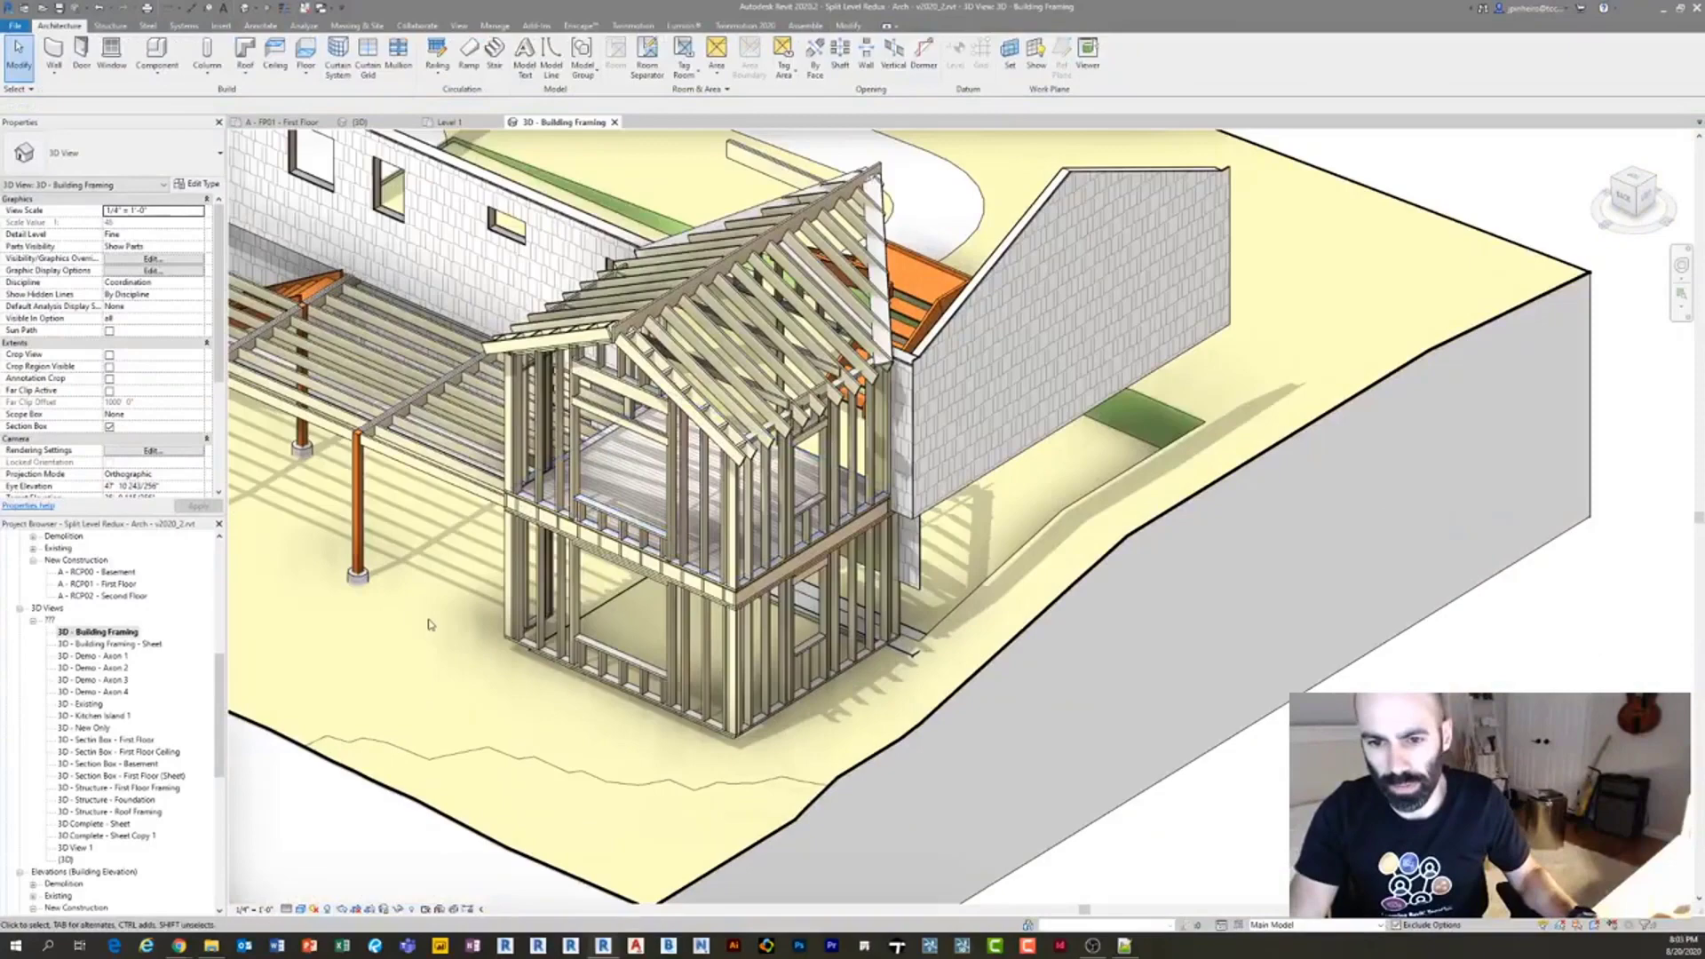
Inspect the wall's beam system and the 2x10 framing member along the upper floor's deck side.
left_click(211, 627)
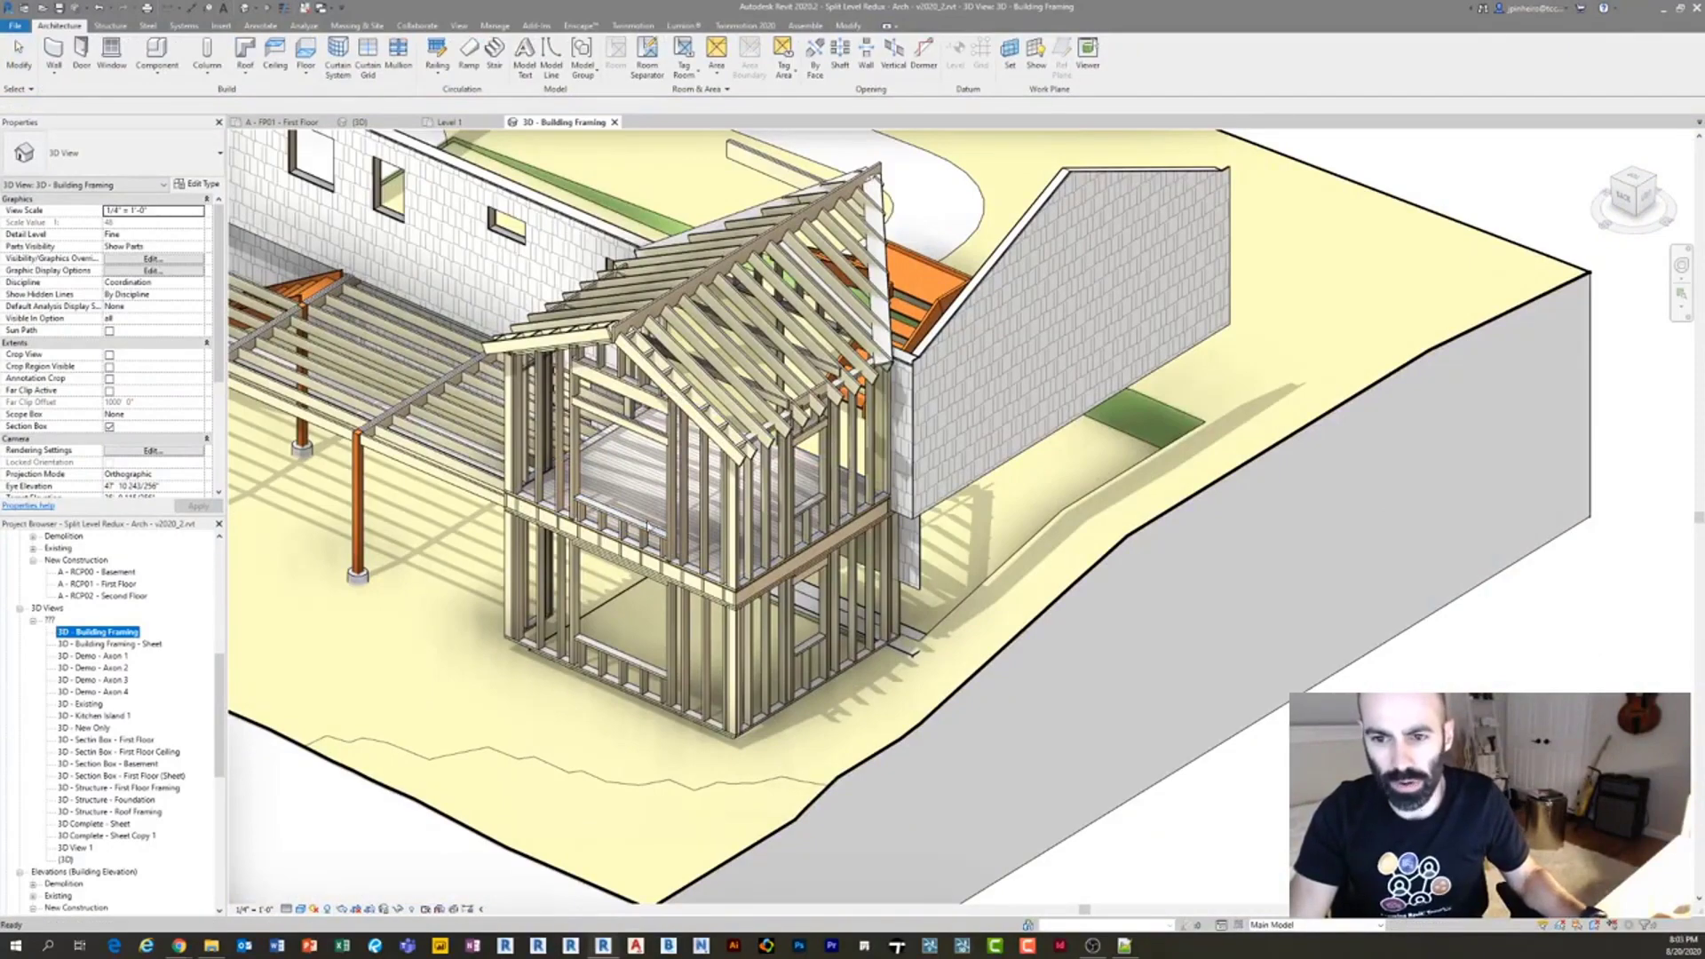
scroll(663, 588, "down", 2)
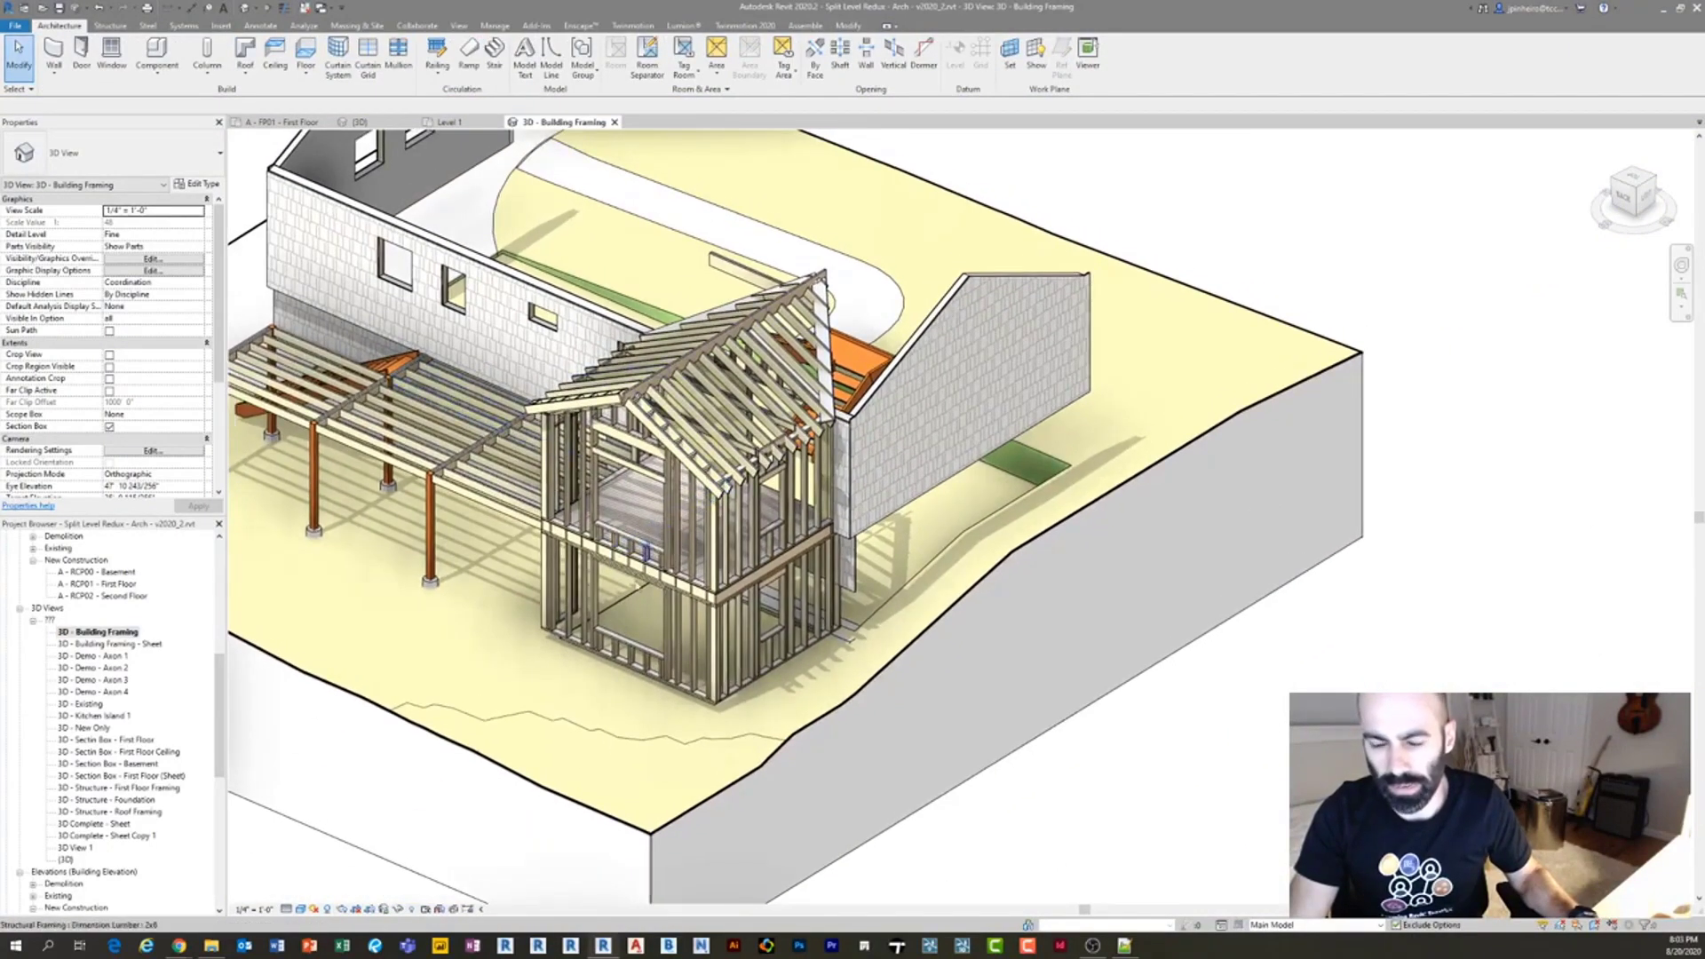
scroll(645, 550, "up", 2)
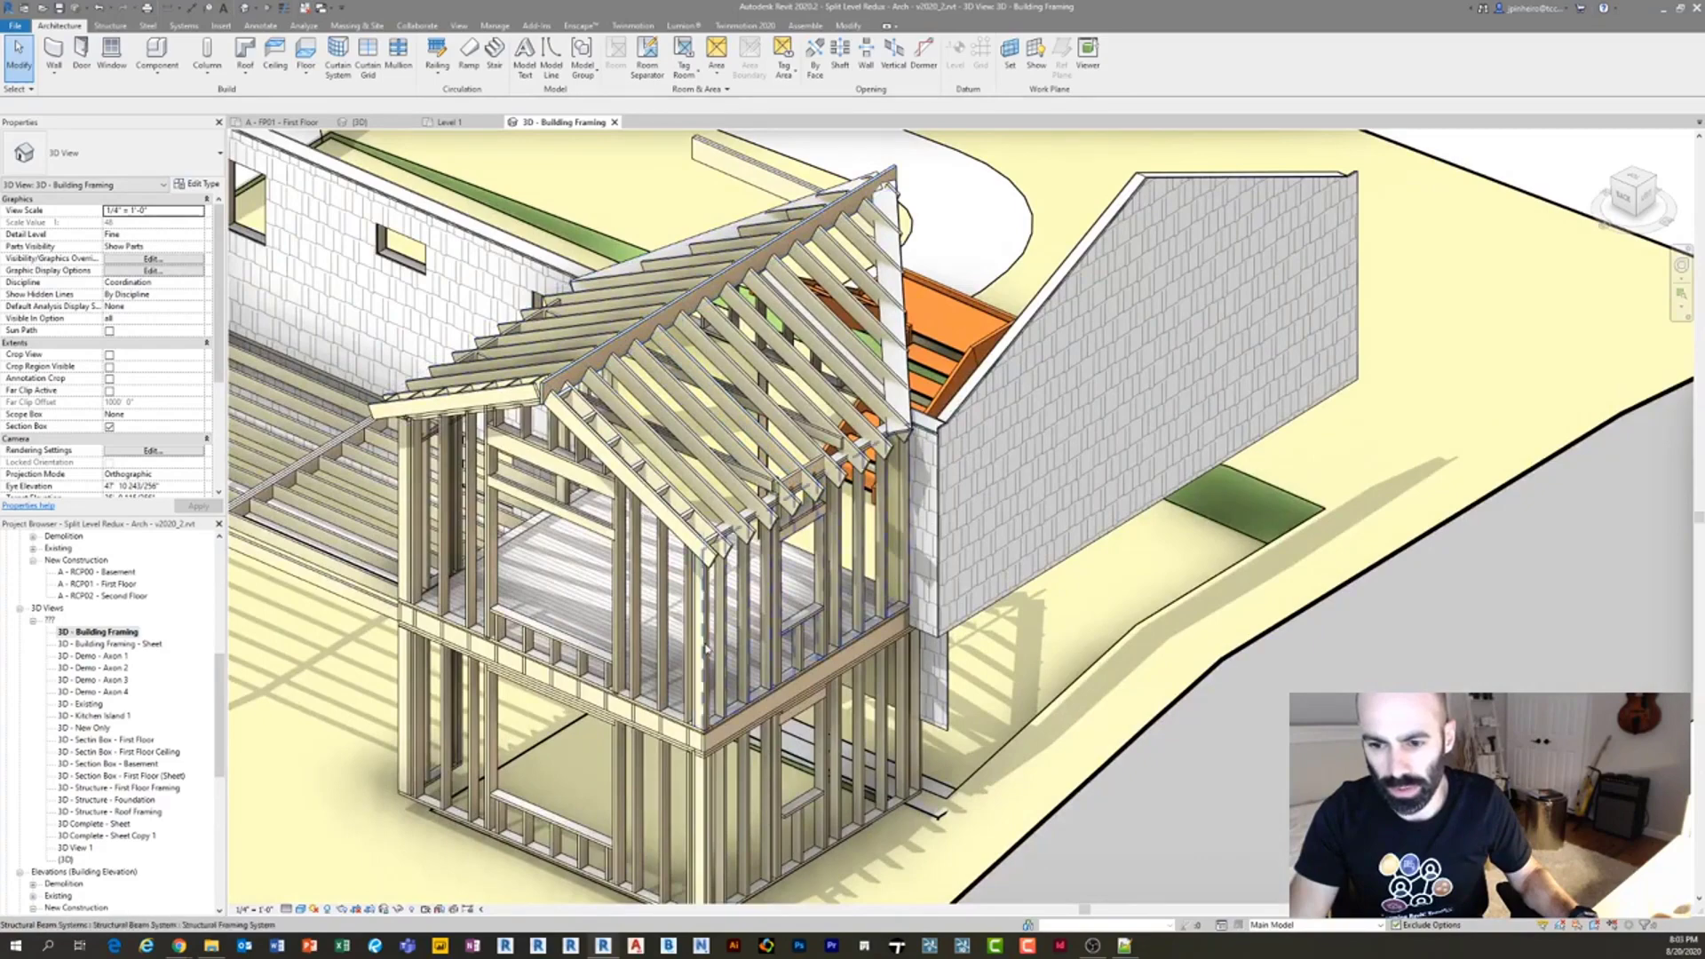
key("Tab")
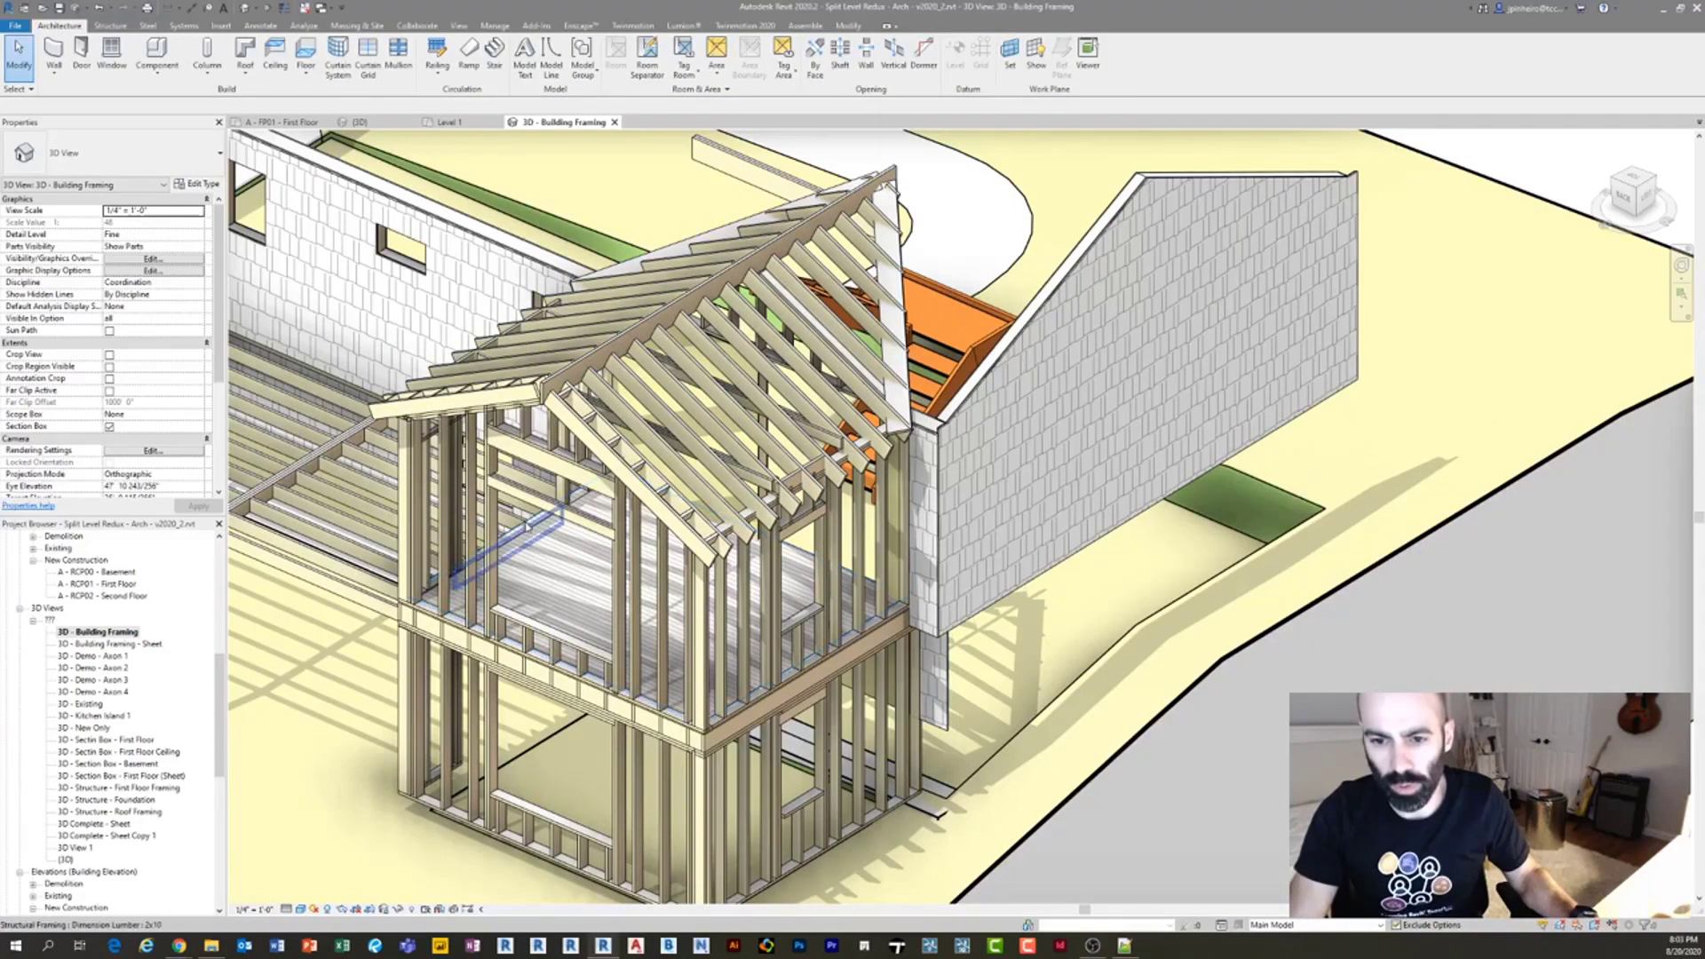
left_click(513, 524)
key("Escape")
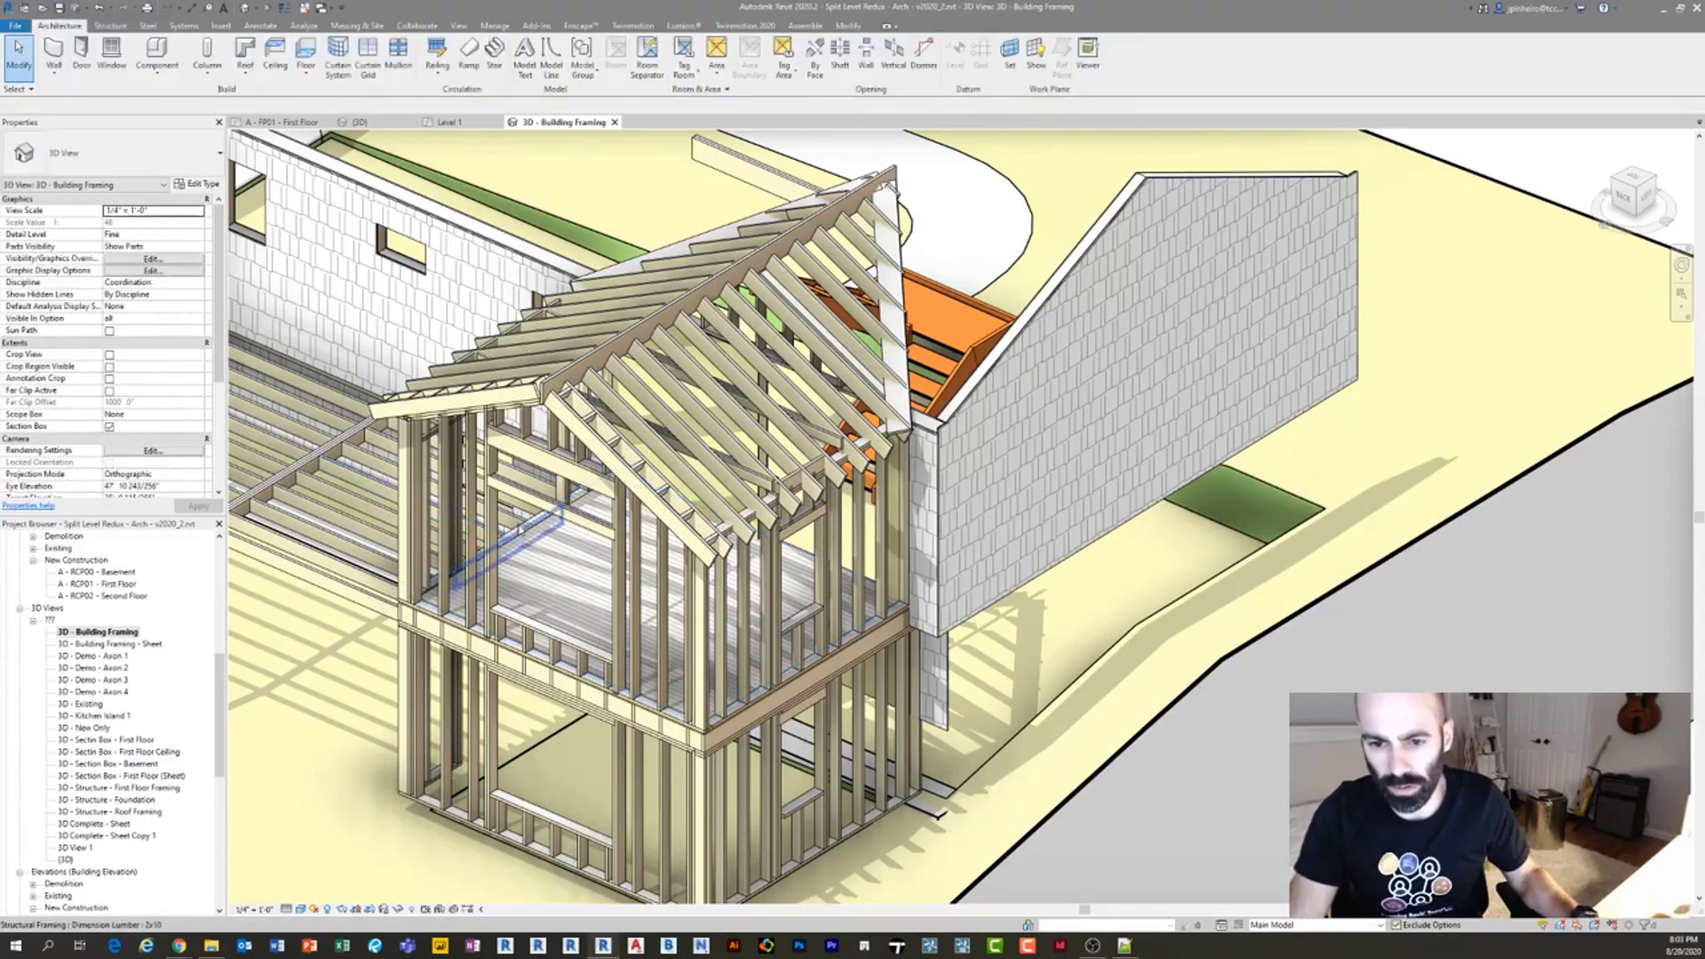
Switch to the A - FP01 First Floor plan view.
left_click(320, 509)
left_click(301, 121)
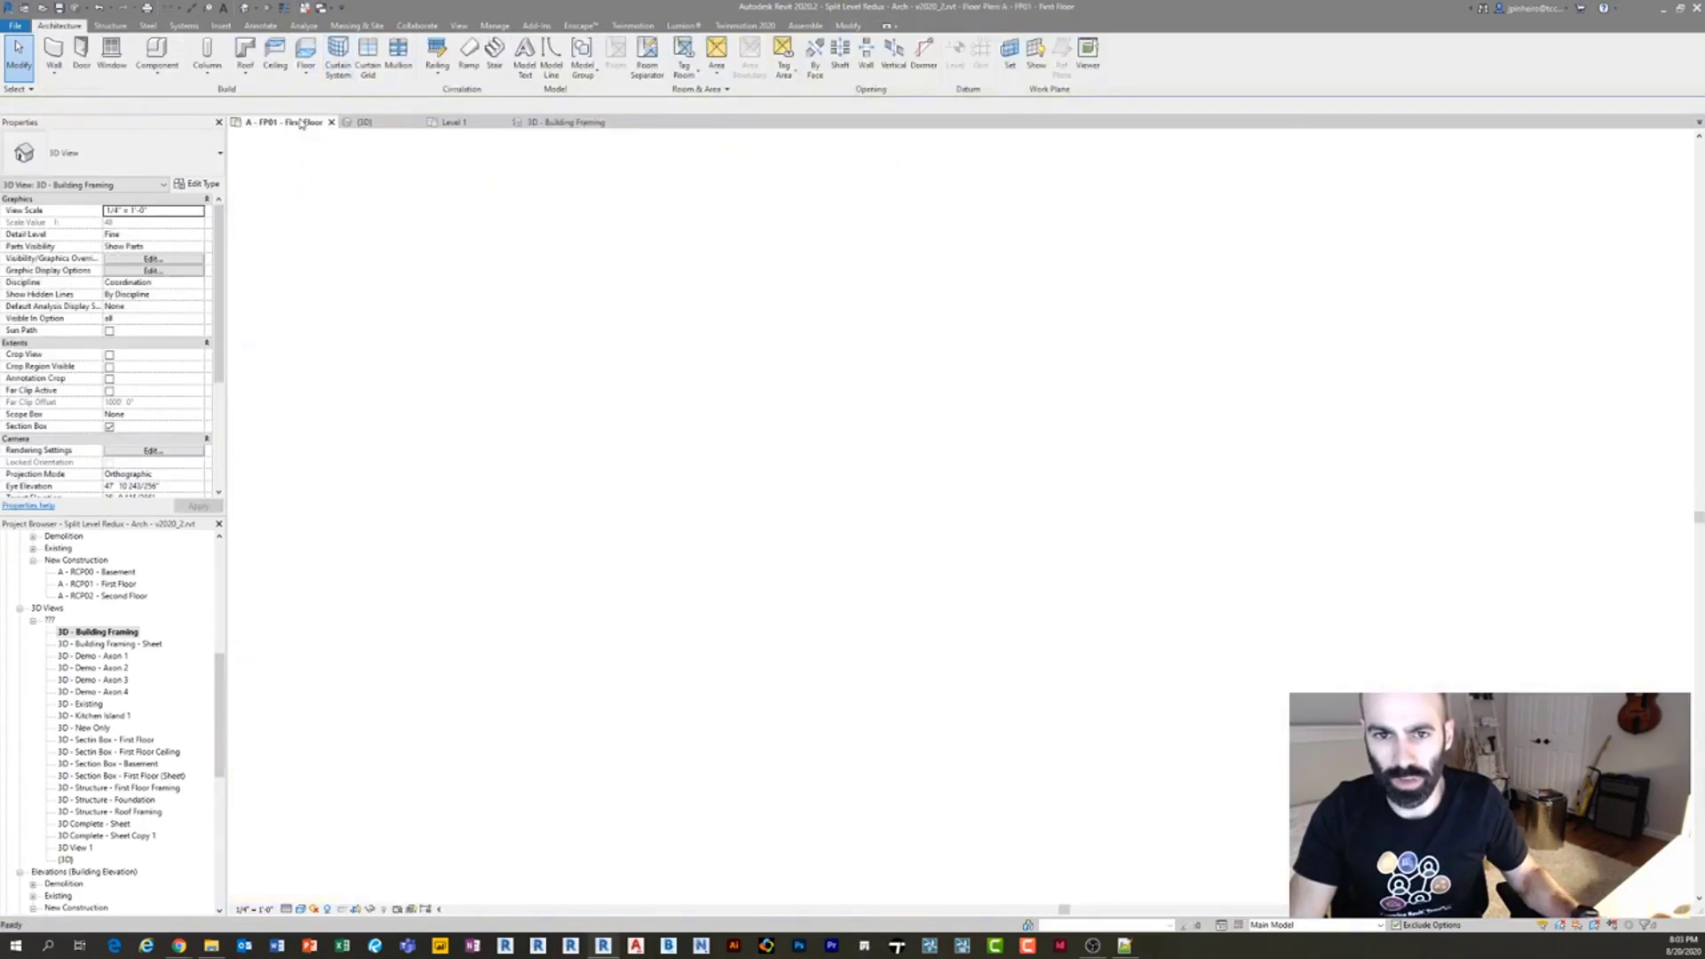
Switch to Project1's 3D view and load the Light Gauge-Joists.rfa family from the Structural Framing library's Light Gauge Steel folder.
left_click(403, 122)
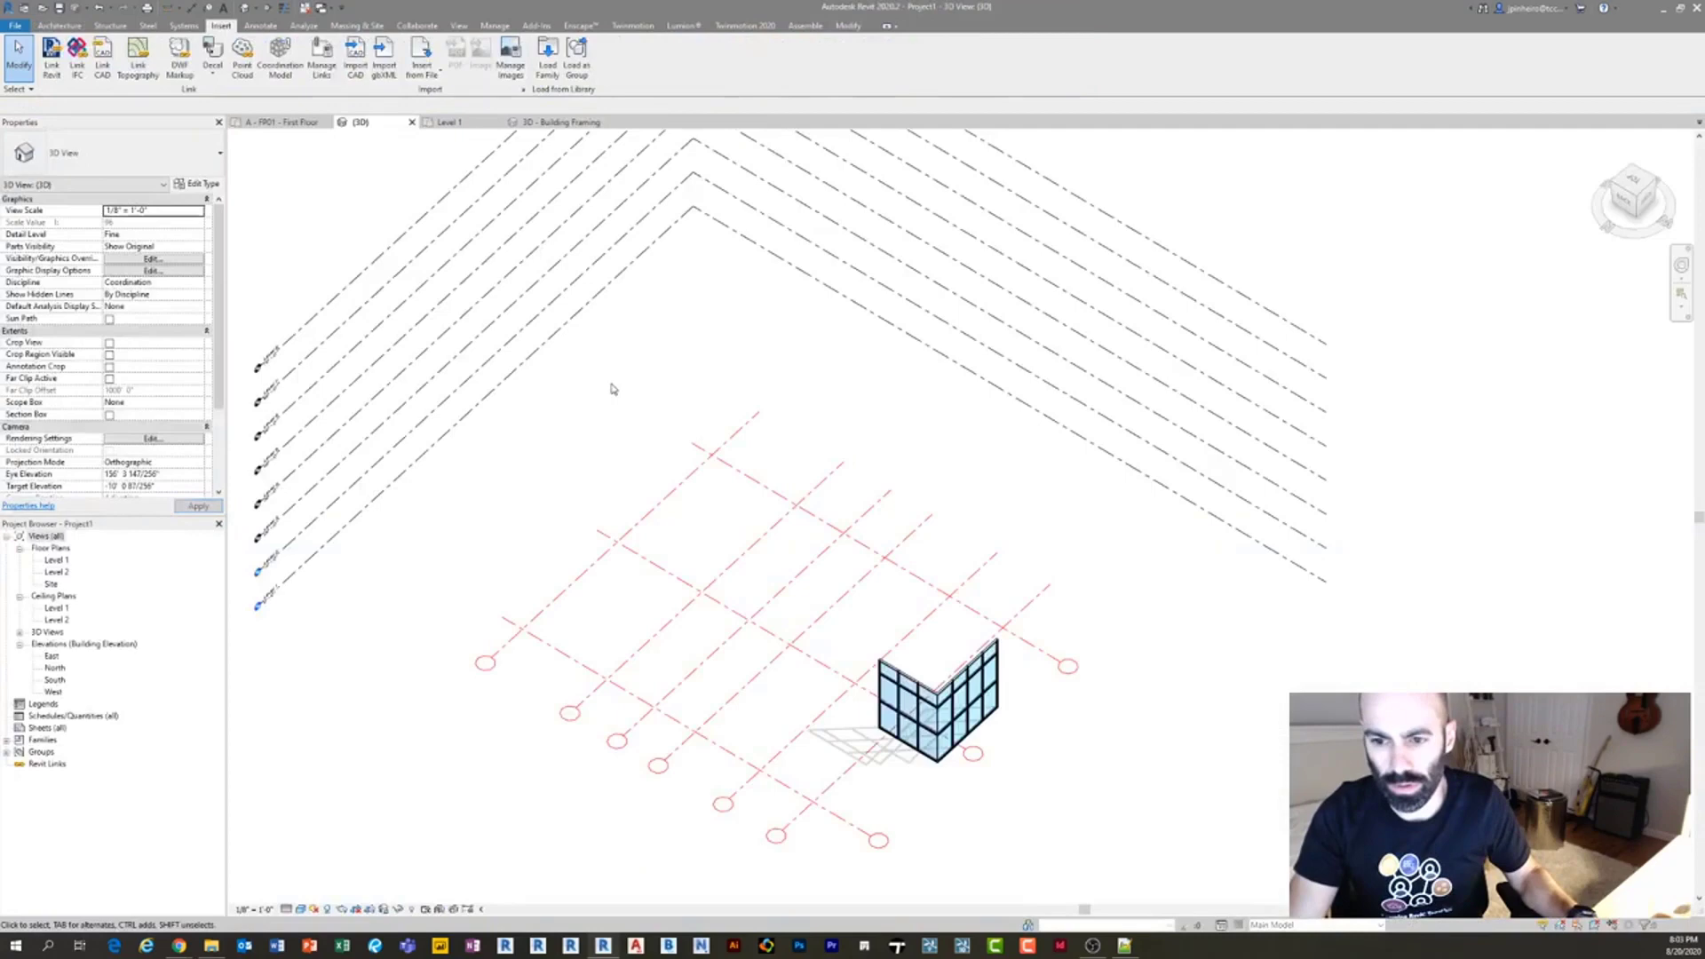
scroll(385, 310, "up", 2)
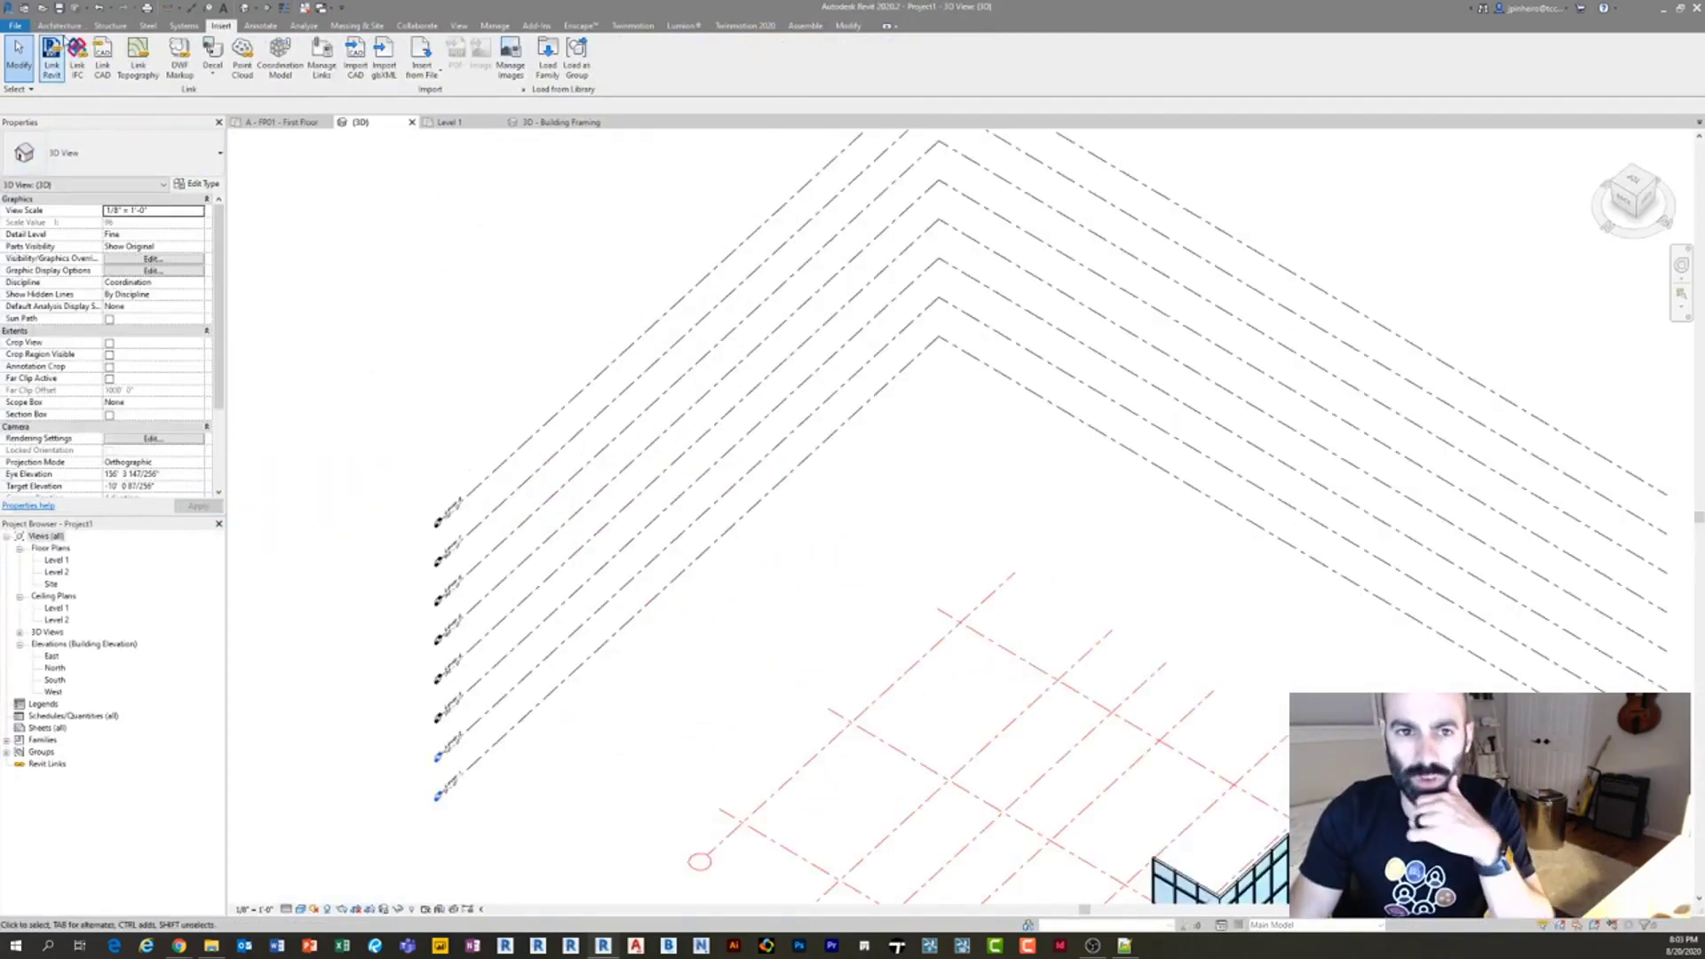
left_click(548, 56)
left_click(438, 444)
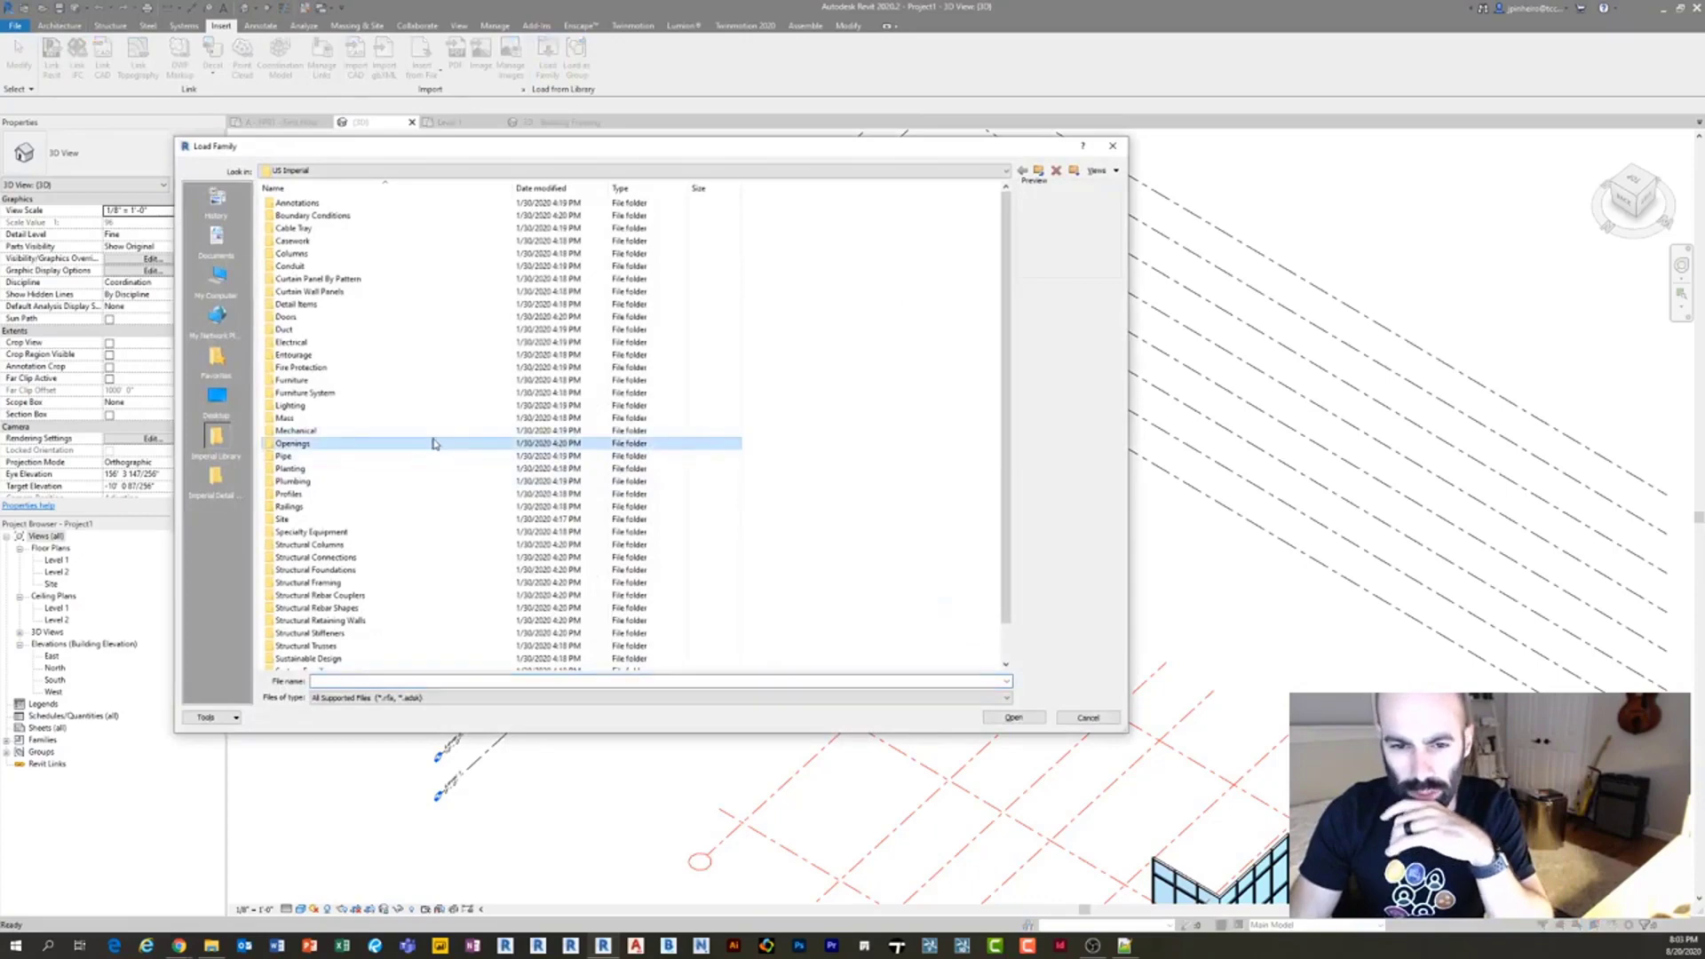
scroll(382, 546, "down", 1)
double_click(365, 544)
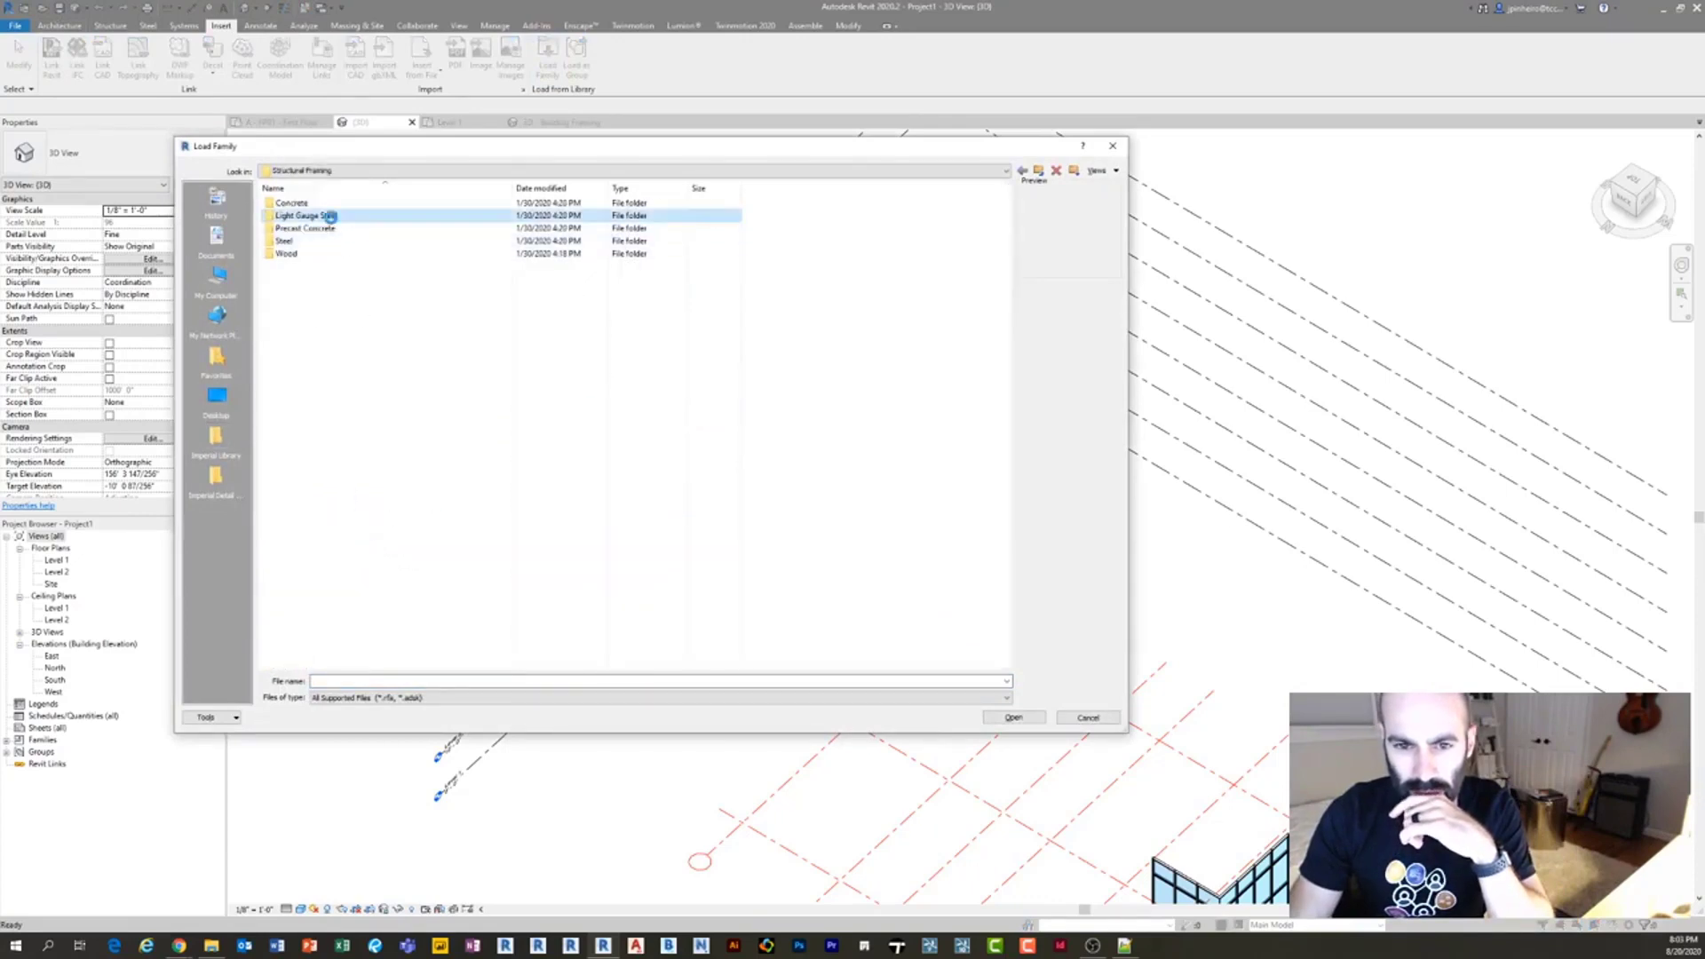
double_click(335, 215)
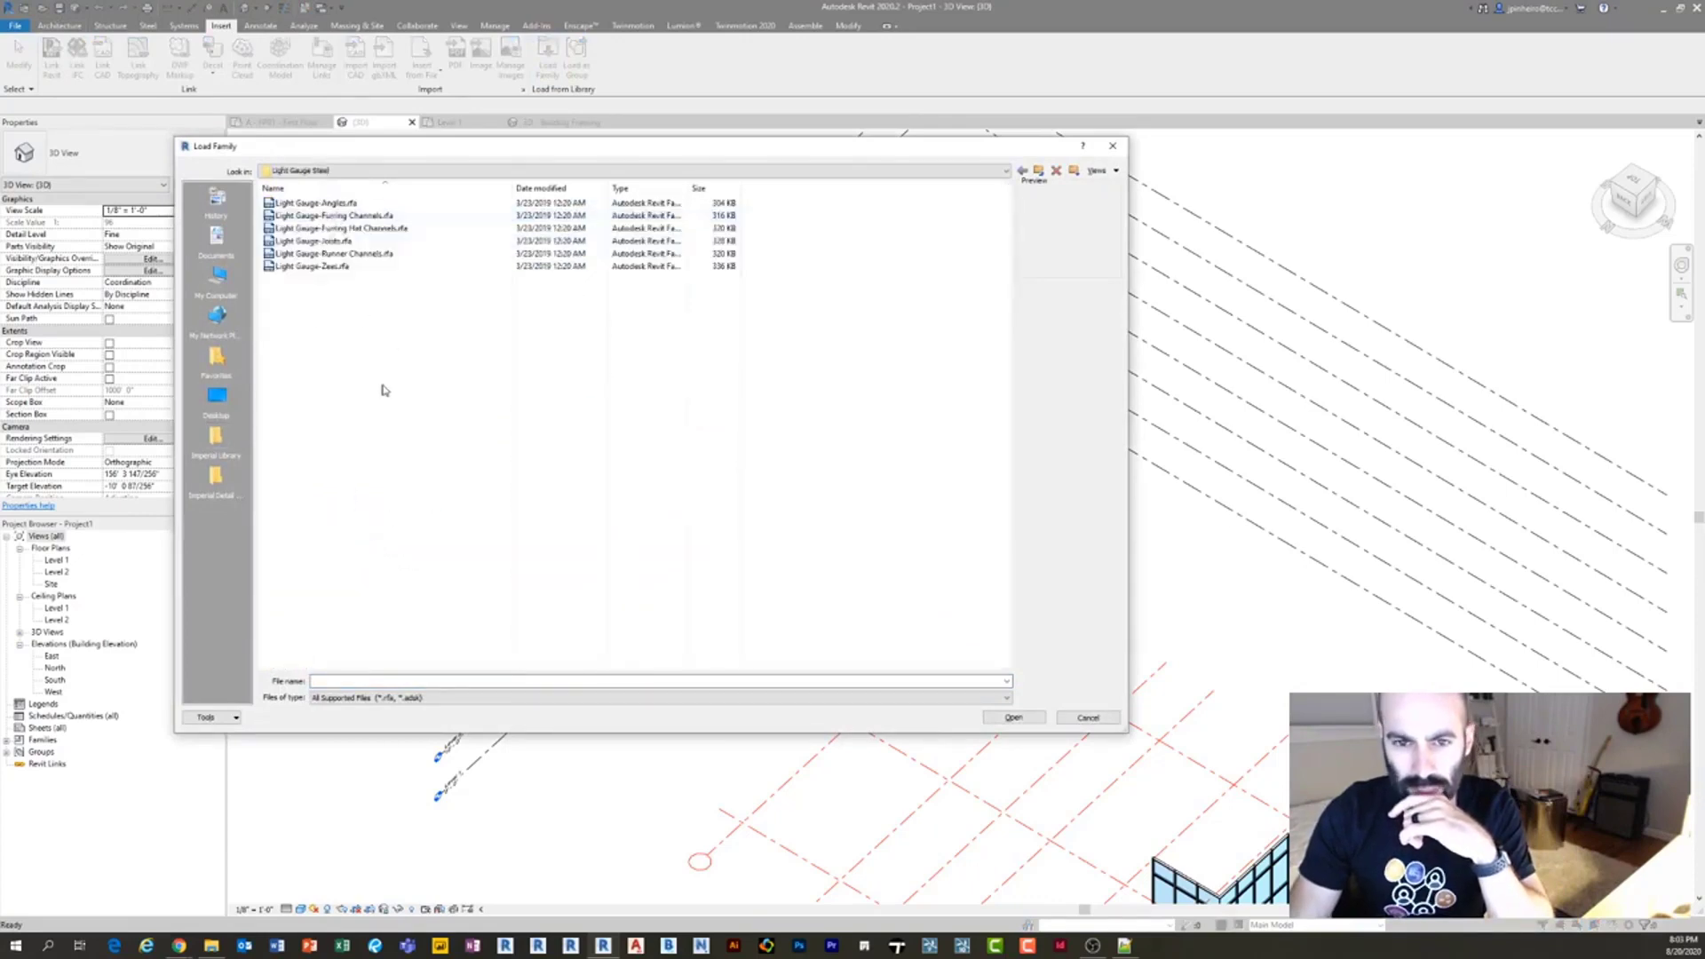
left_click(409, 229)
left_click(411, 243)
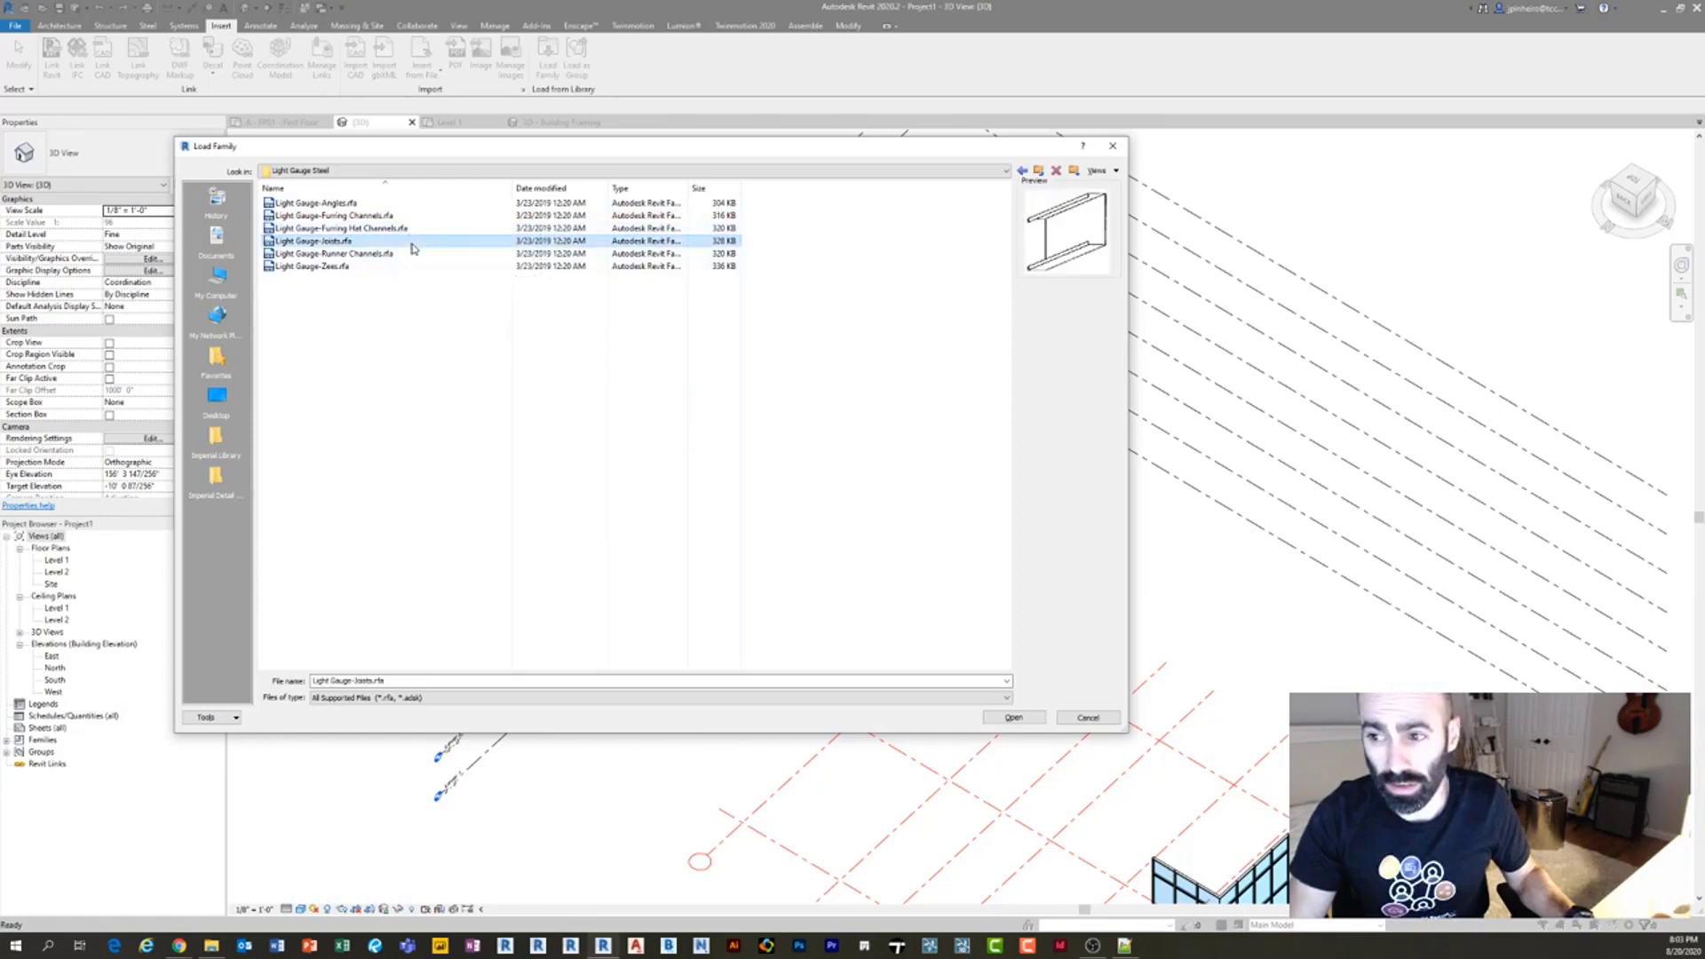
left_click(1011, 718)
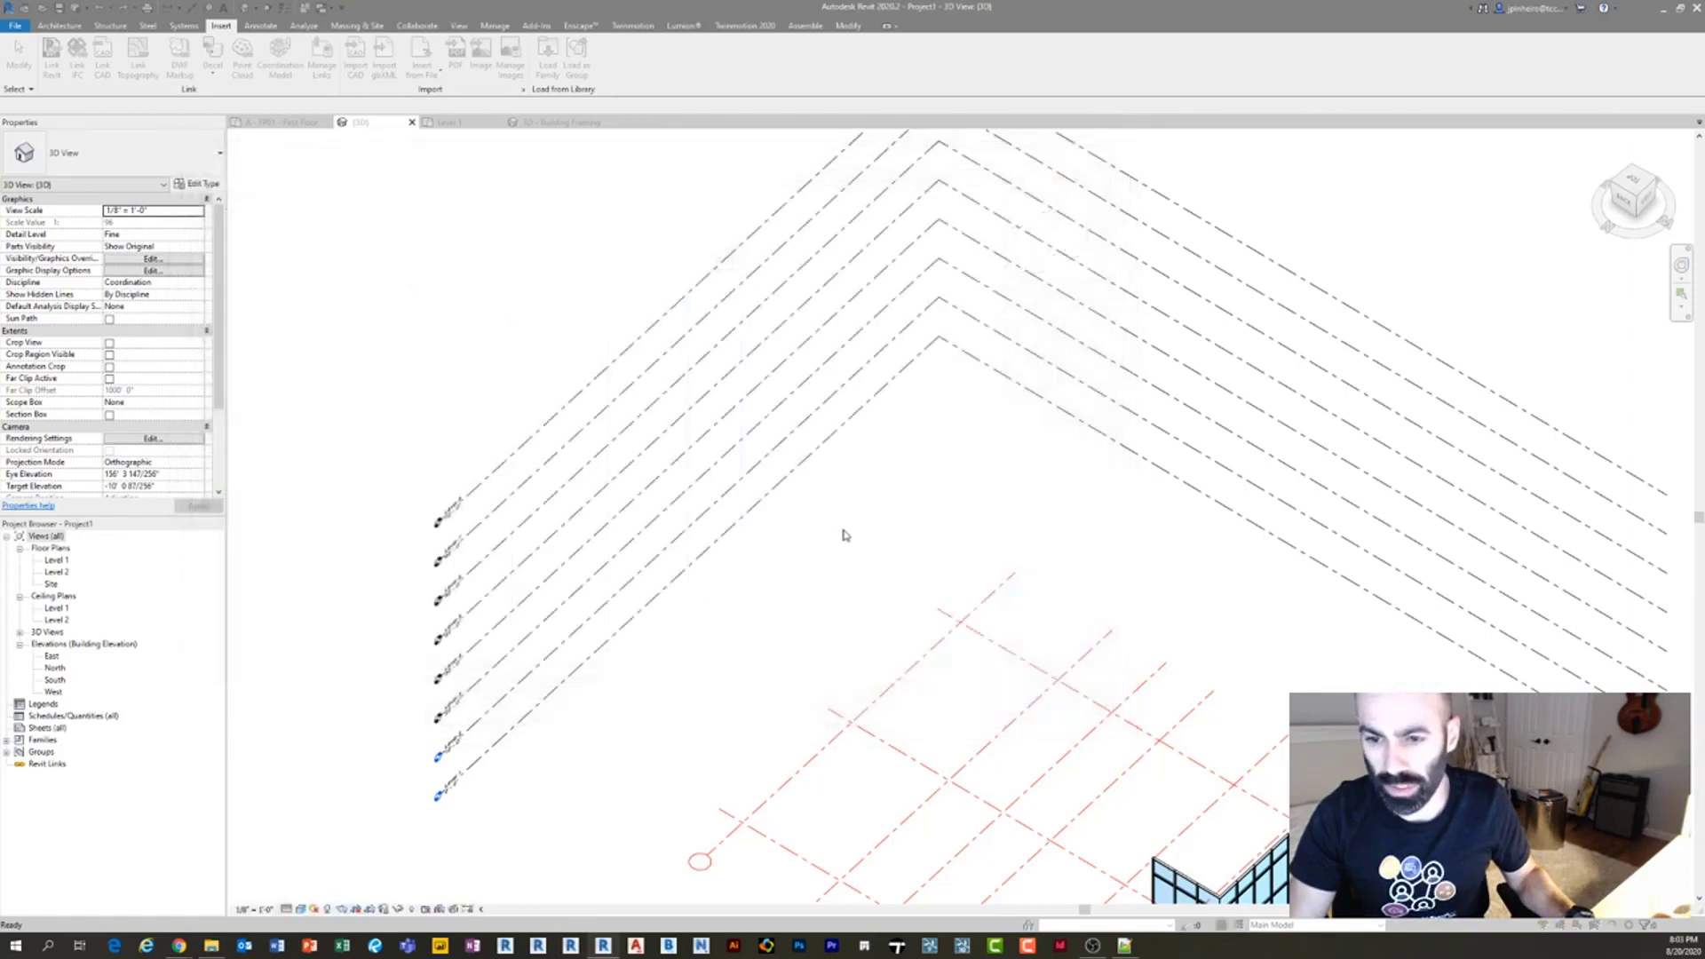
Load the joist types 400S125-18, 400S125-27, 550S125-27, 550S125-30 and 600S125-27.
scroll(810, 415, "down", 5)
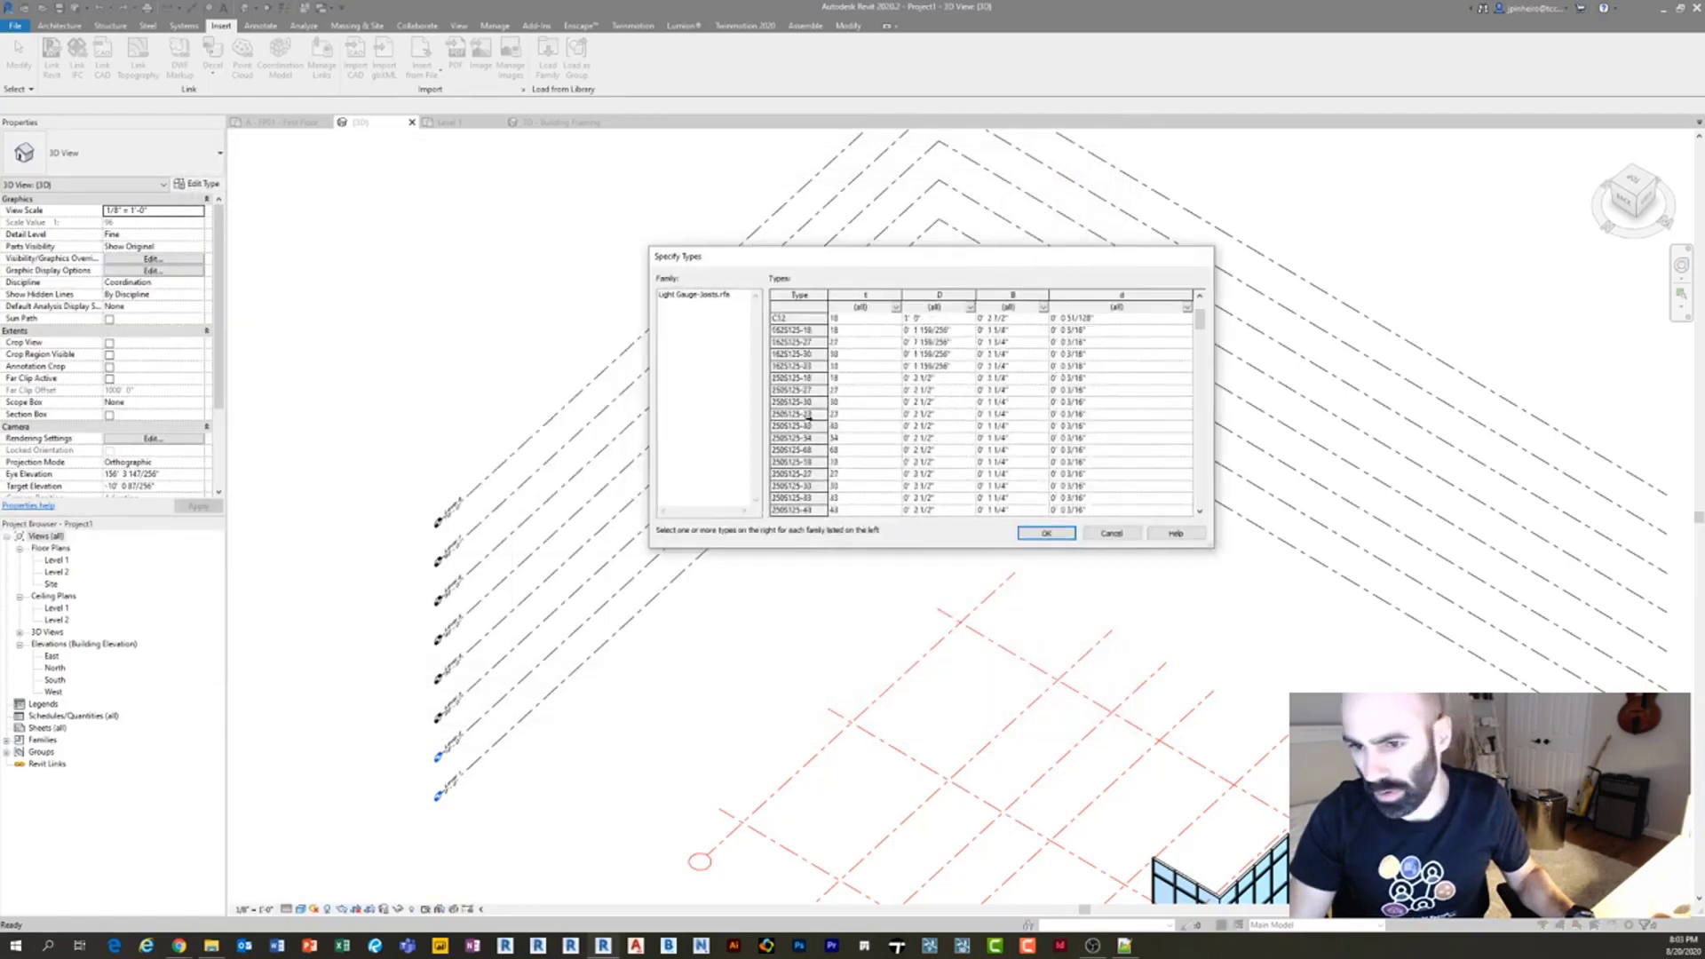
scroll(809, 415, "up", 5)
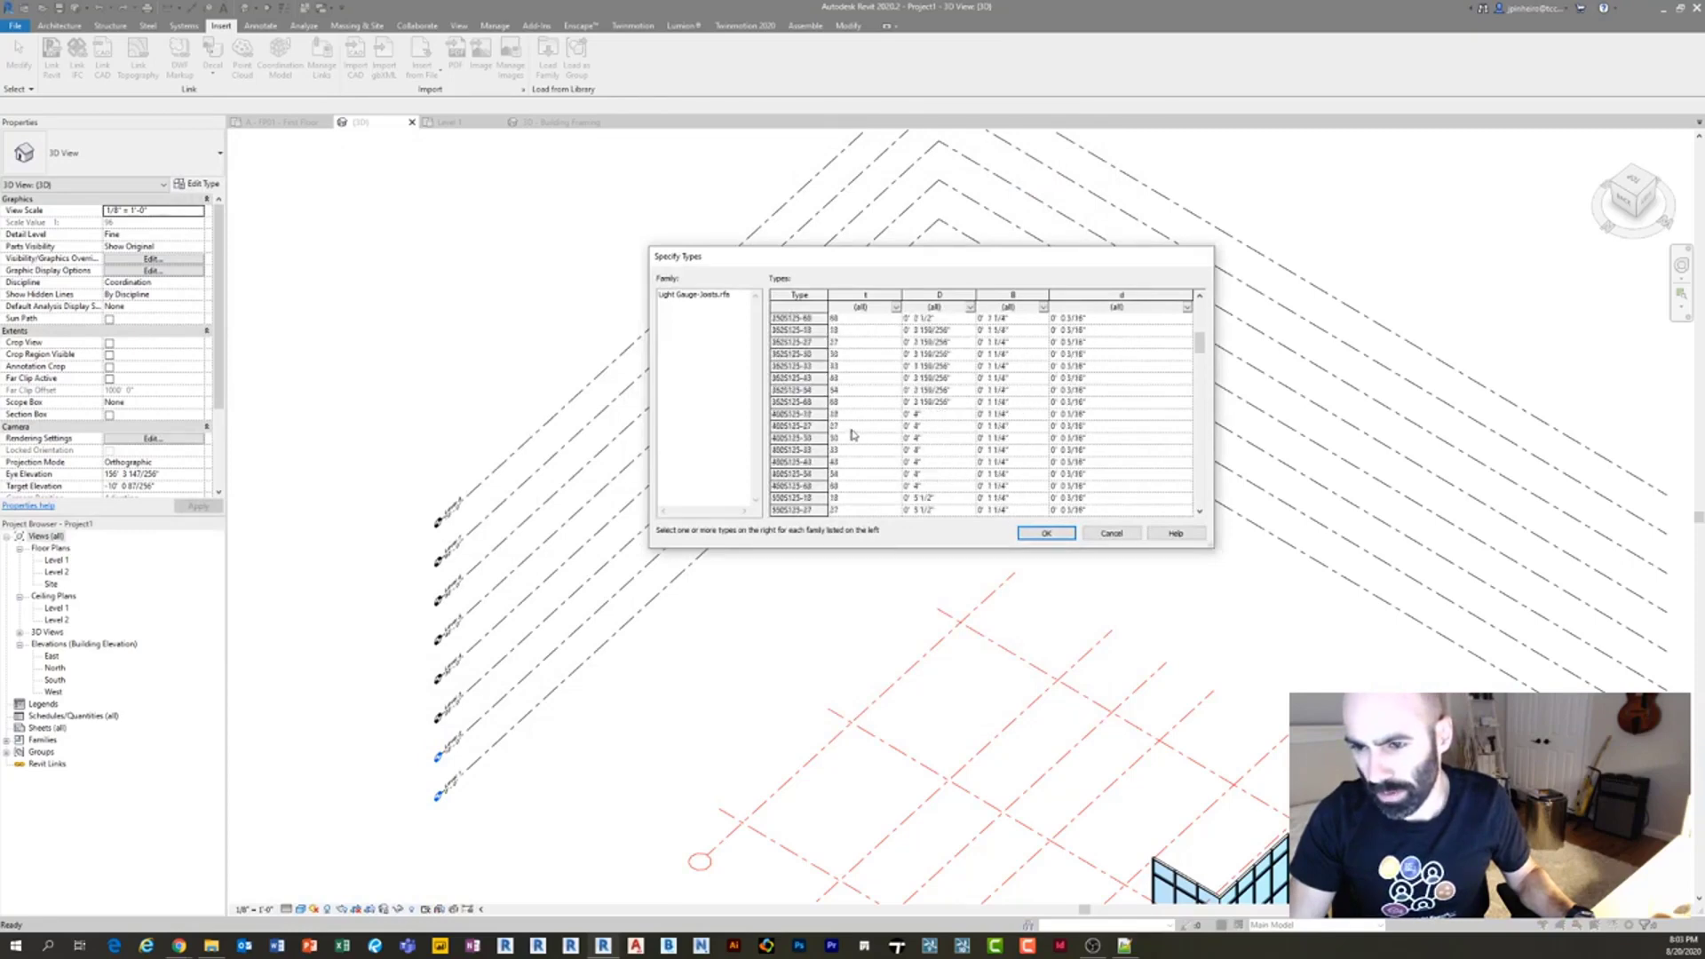
left_click(810, 414)
left_click(811, 426, "ctrl")
scroll(815, 427, "up", 8)
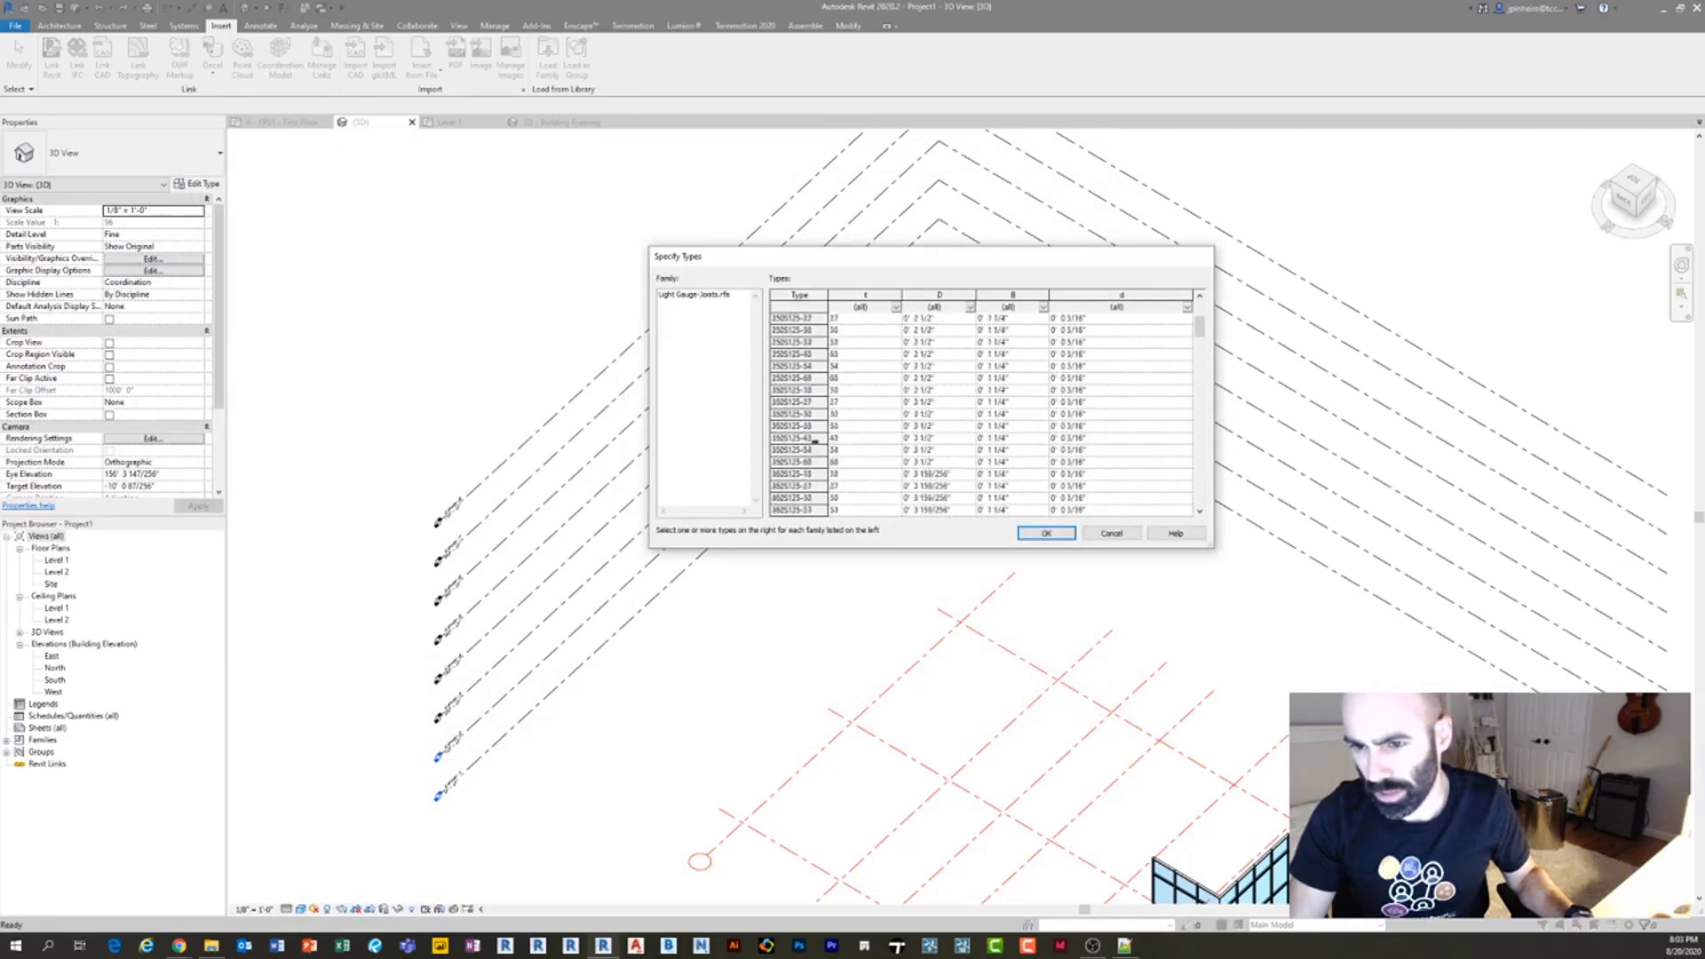
scroll(808, 440, "down", 6)
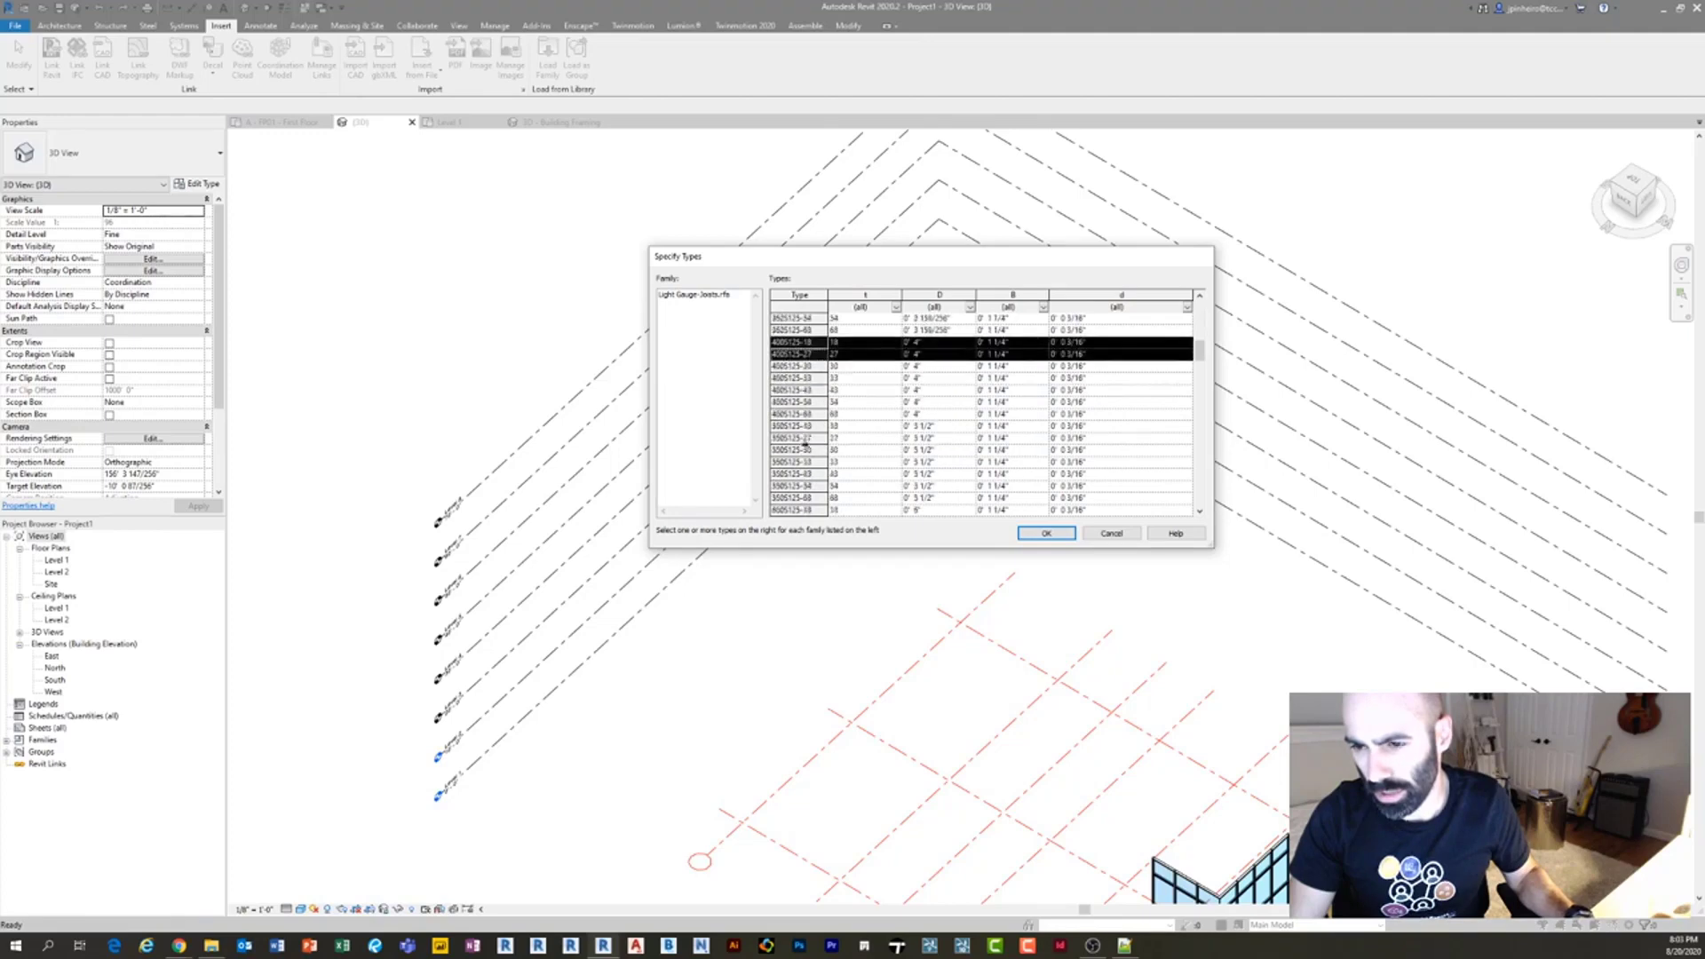
left_click(821, 401, "ctrl")
left_click(824, 414, "ctrl")
left_click(816, 487, "ctrl")
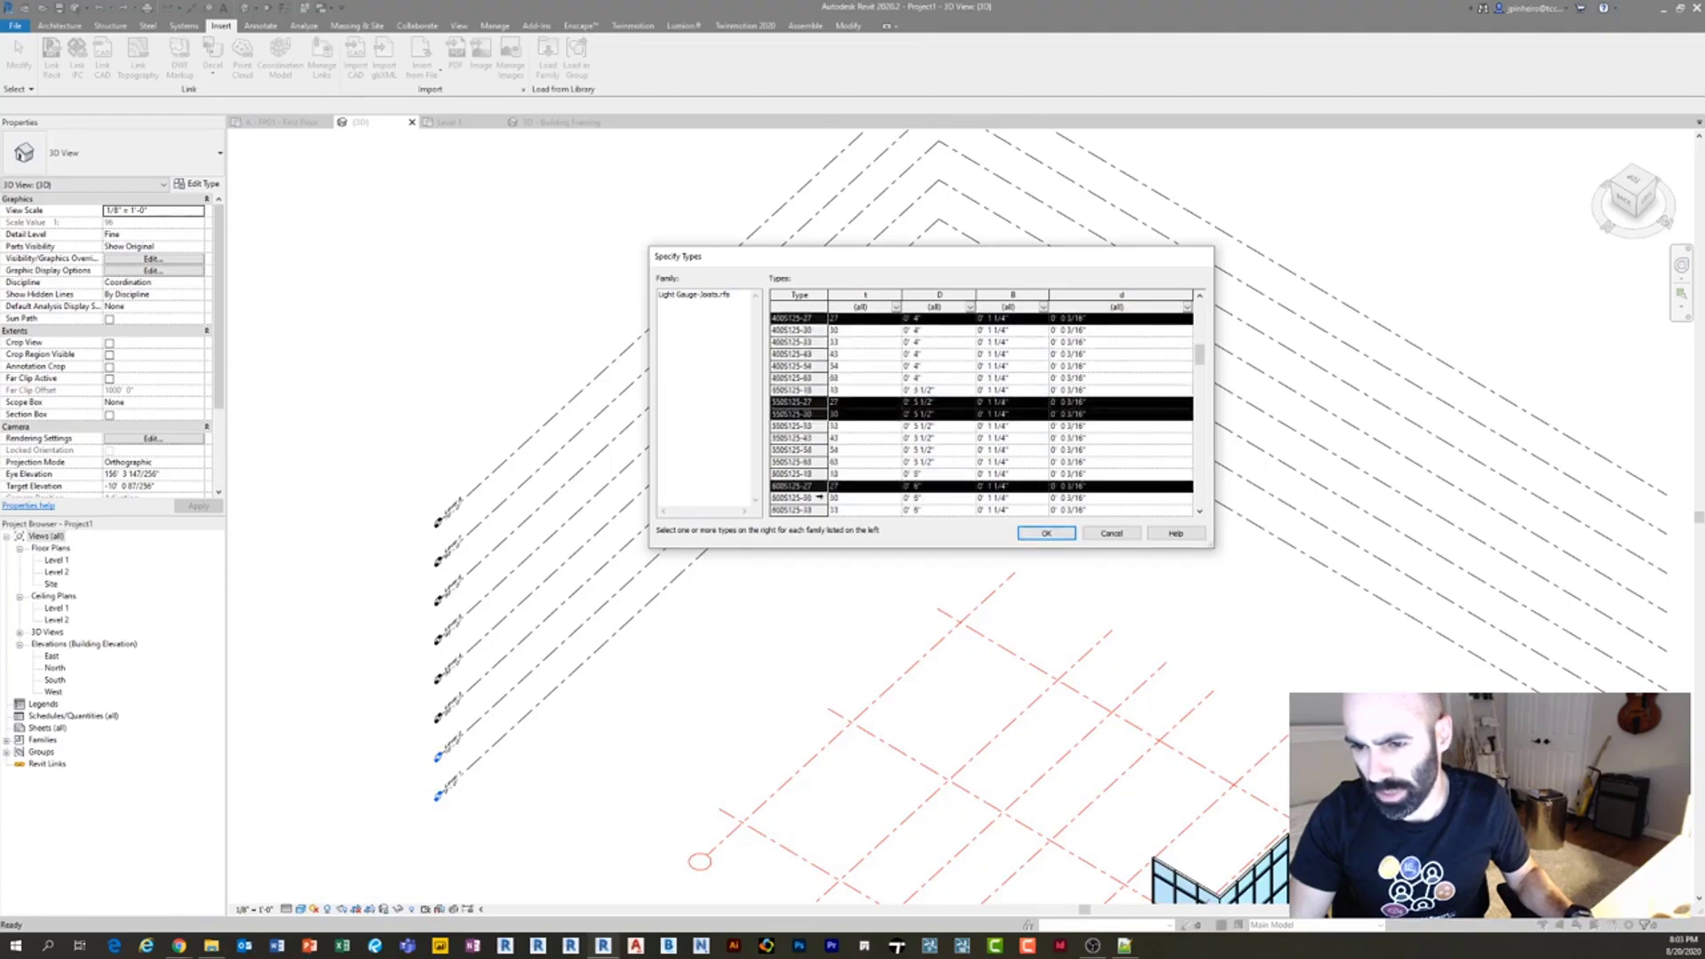
left_click(1046, 534)
Start a structural beam system on Level 1 and sketch a rectangular boundary beside the grid lines.
middle_click_drag(859, 535, 718, 540)
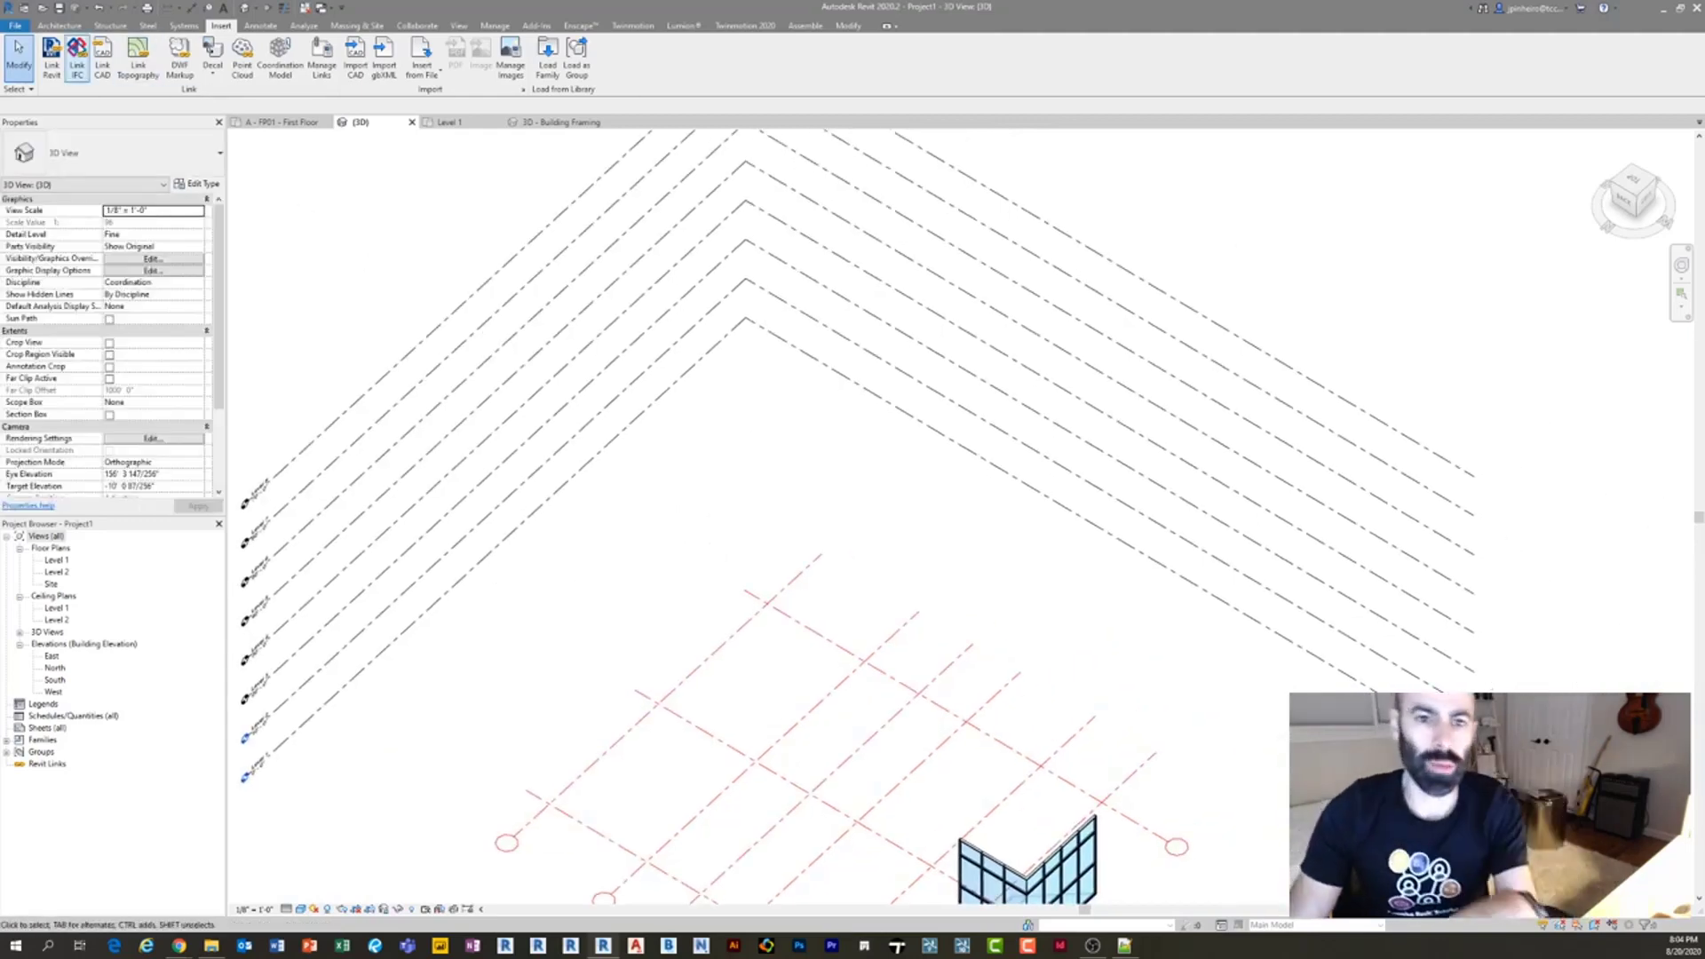
left_click(116, 28)
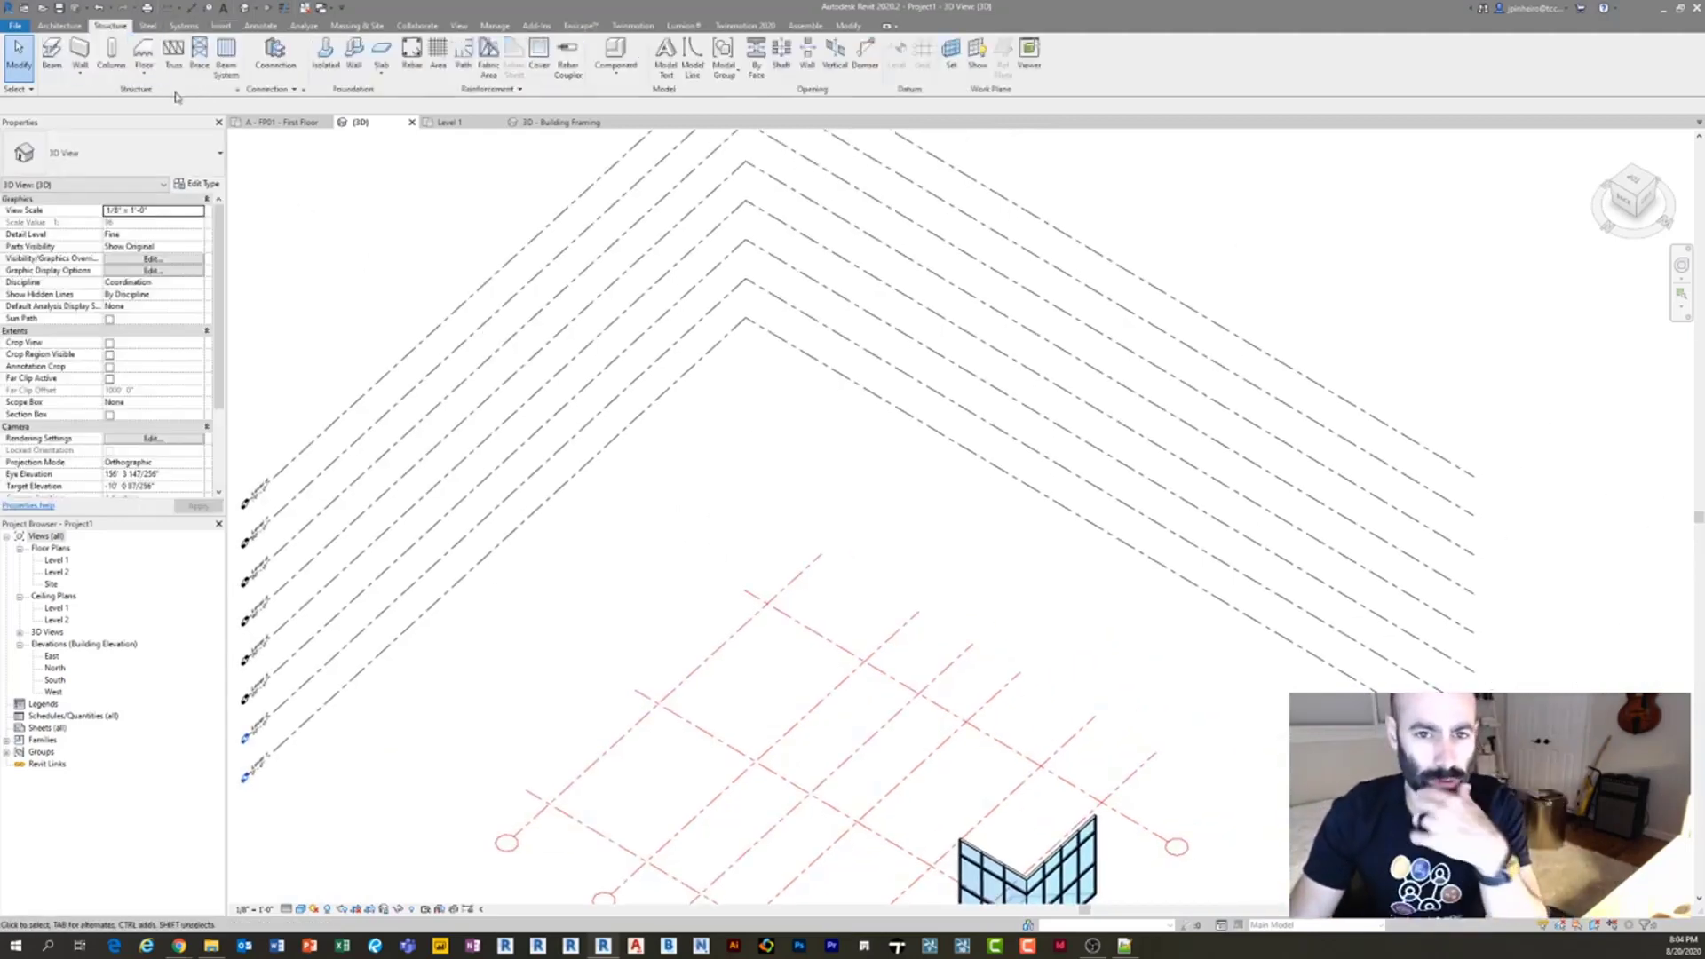
left_click(227, 77)
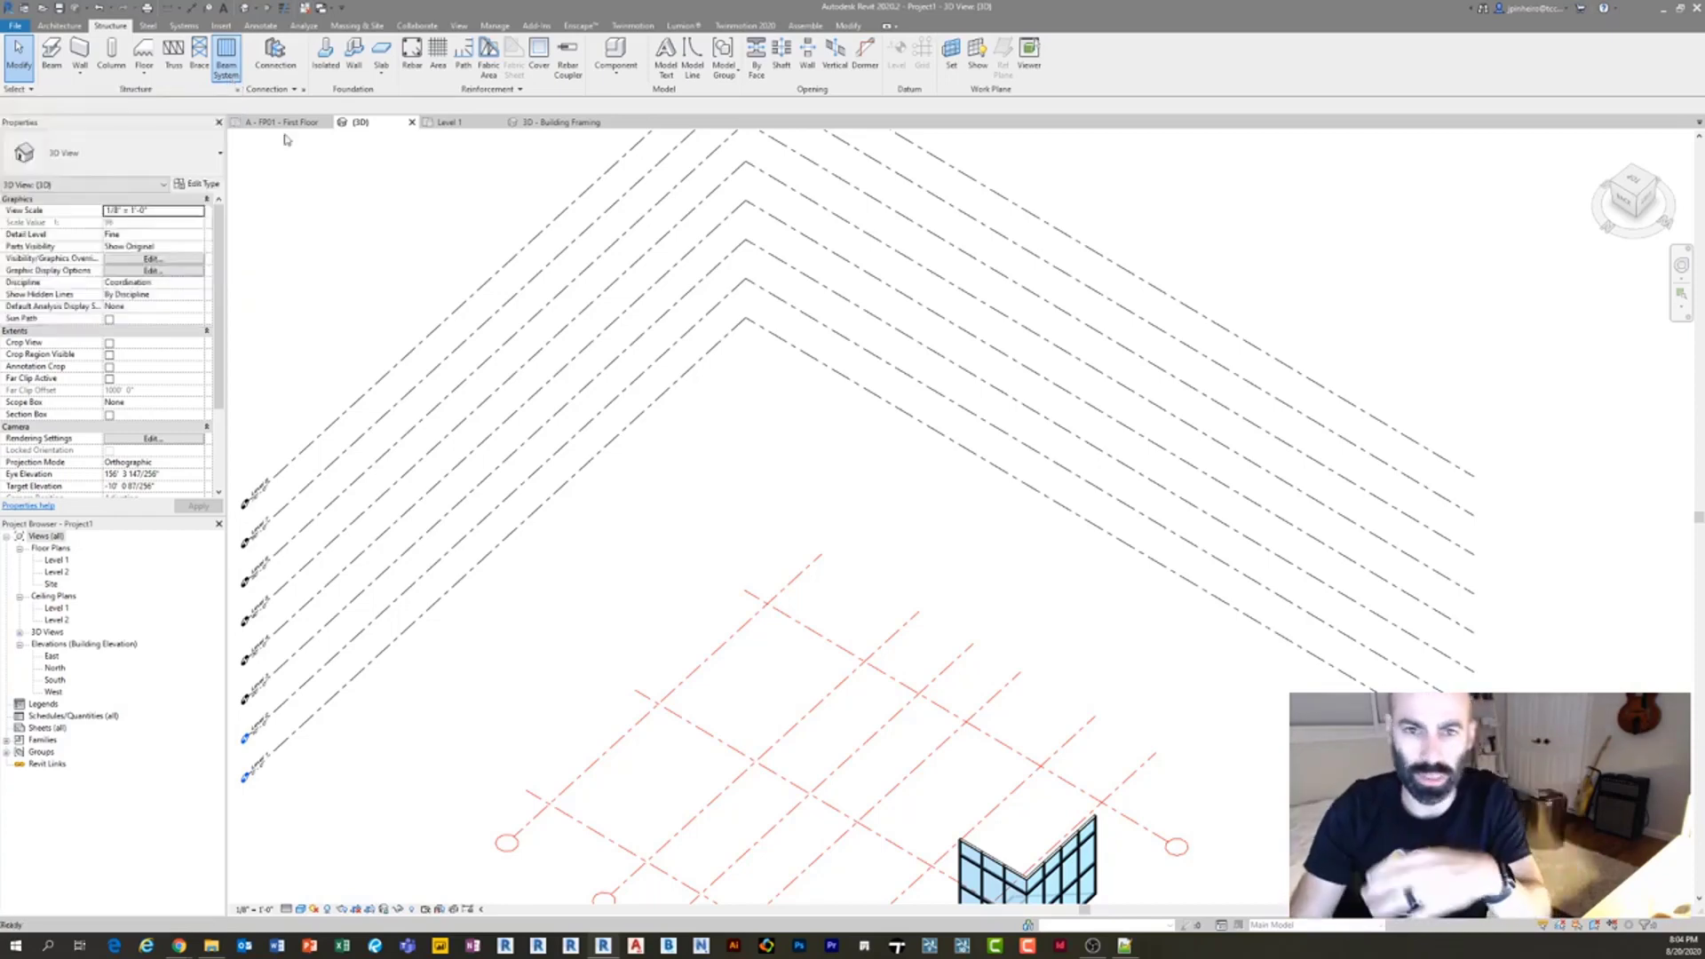
left_click(652, 44)
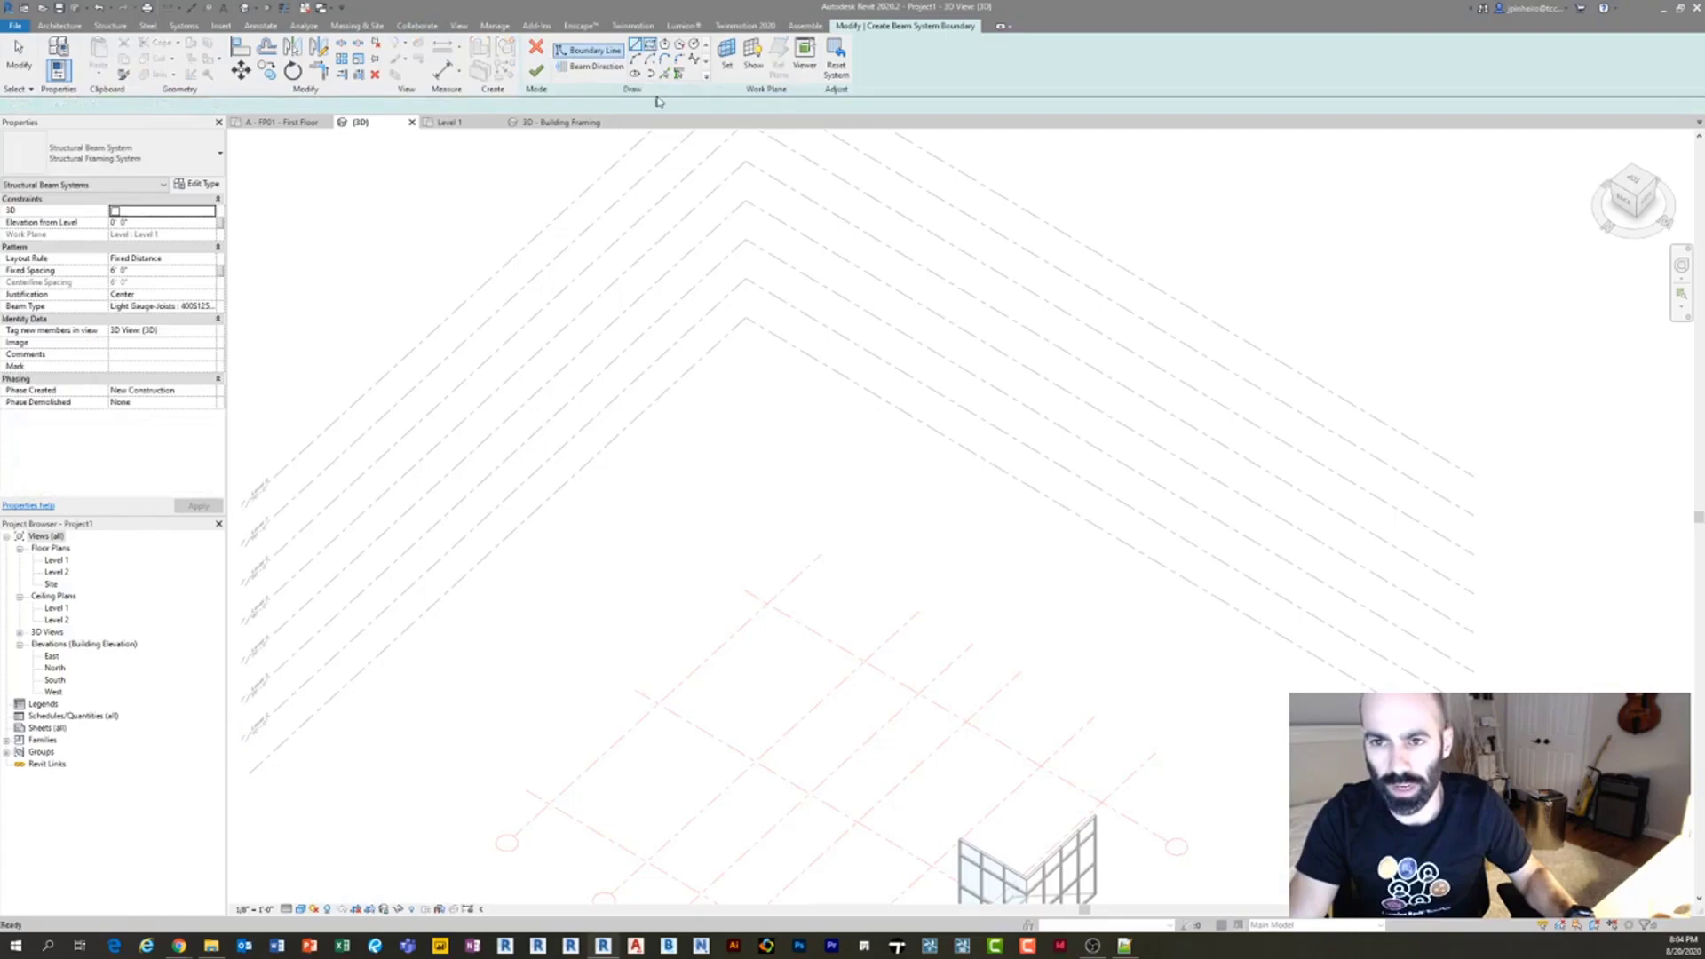
left_click(622, 612)
left_click(715, 248)
scroll(715, 250, "down", 2)
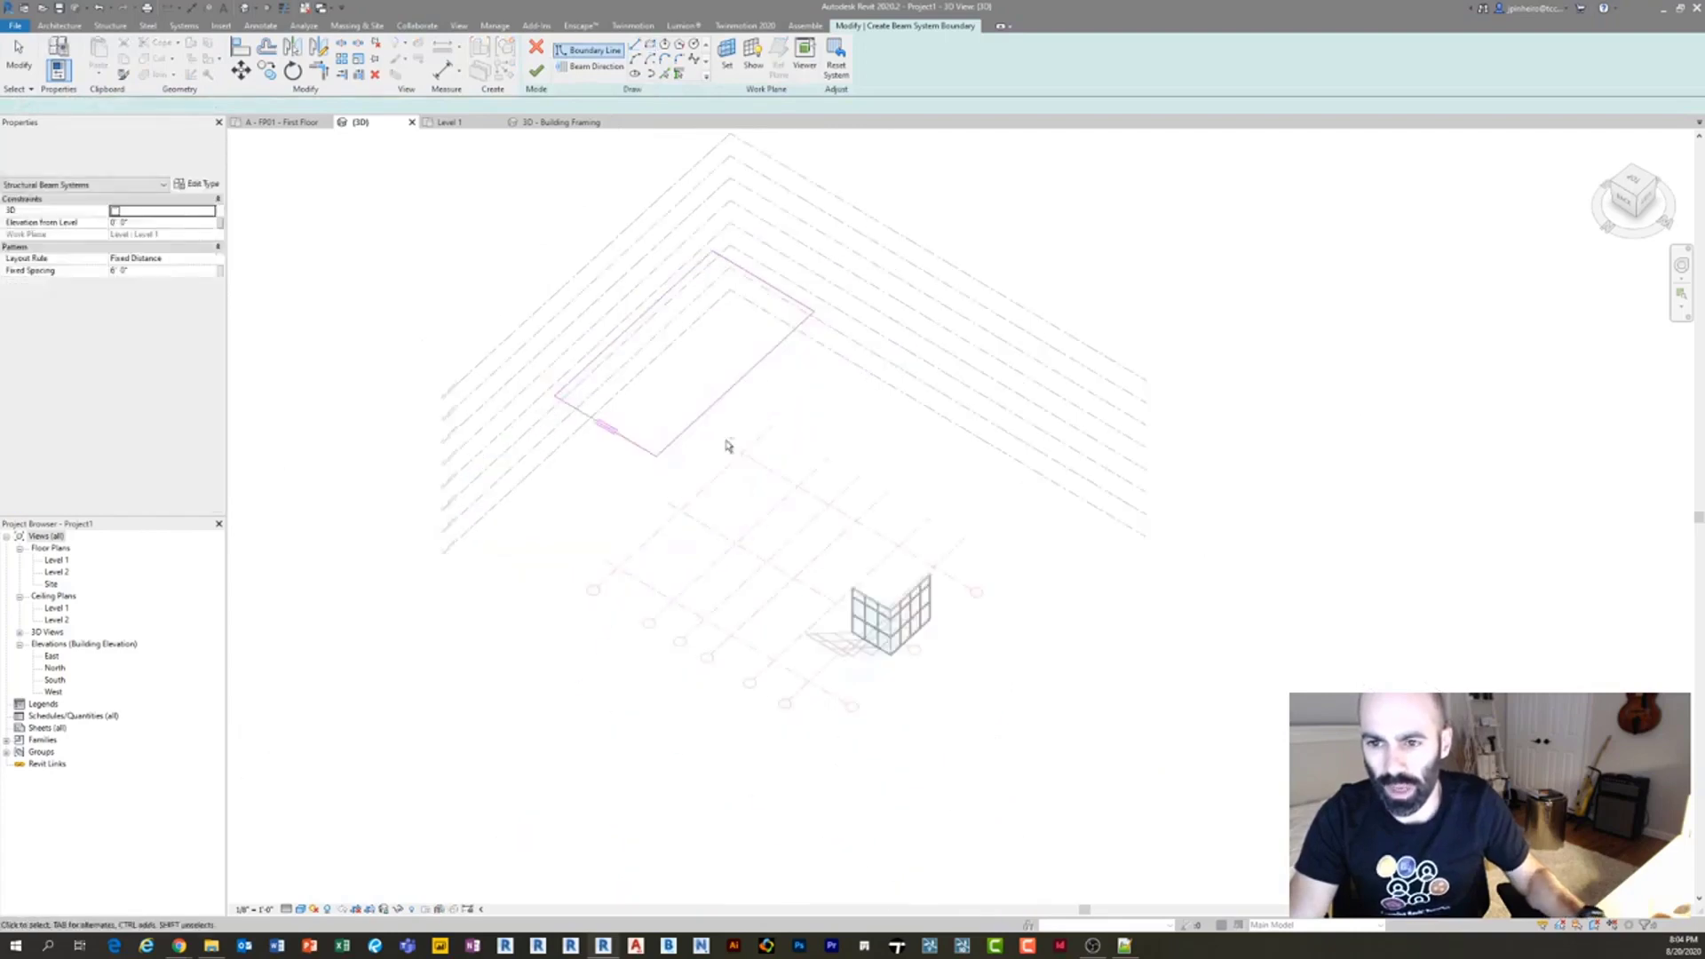
Set the beam direction parallel to the short near edge of the rectangular boundary.
middle_click_drag(727, 445, 772, 205, "shift")
key("Escape")
left_click(586, 537)
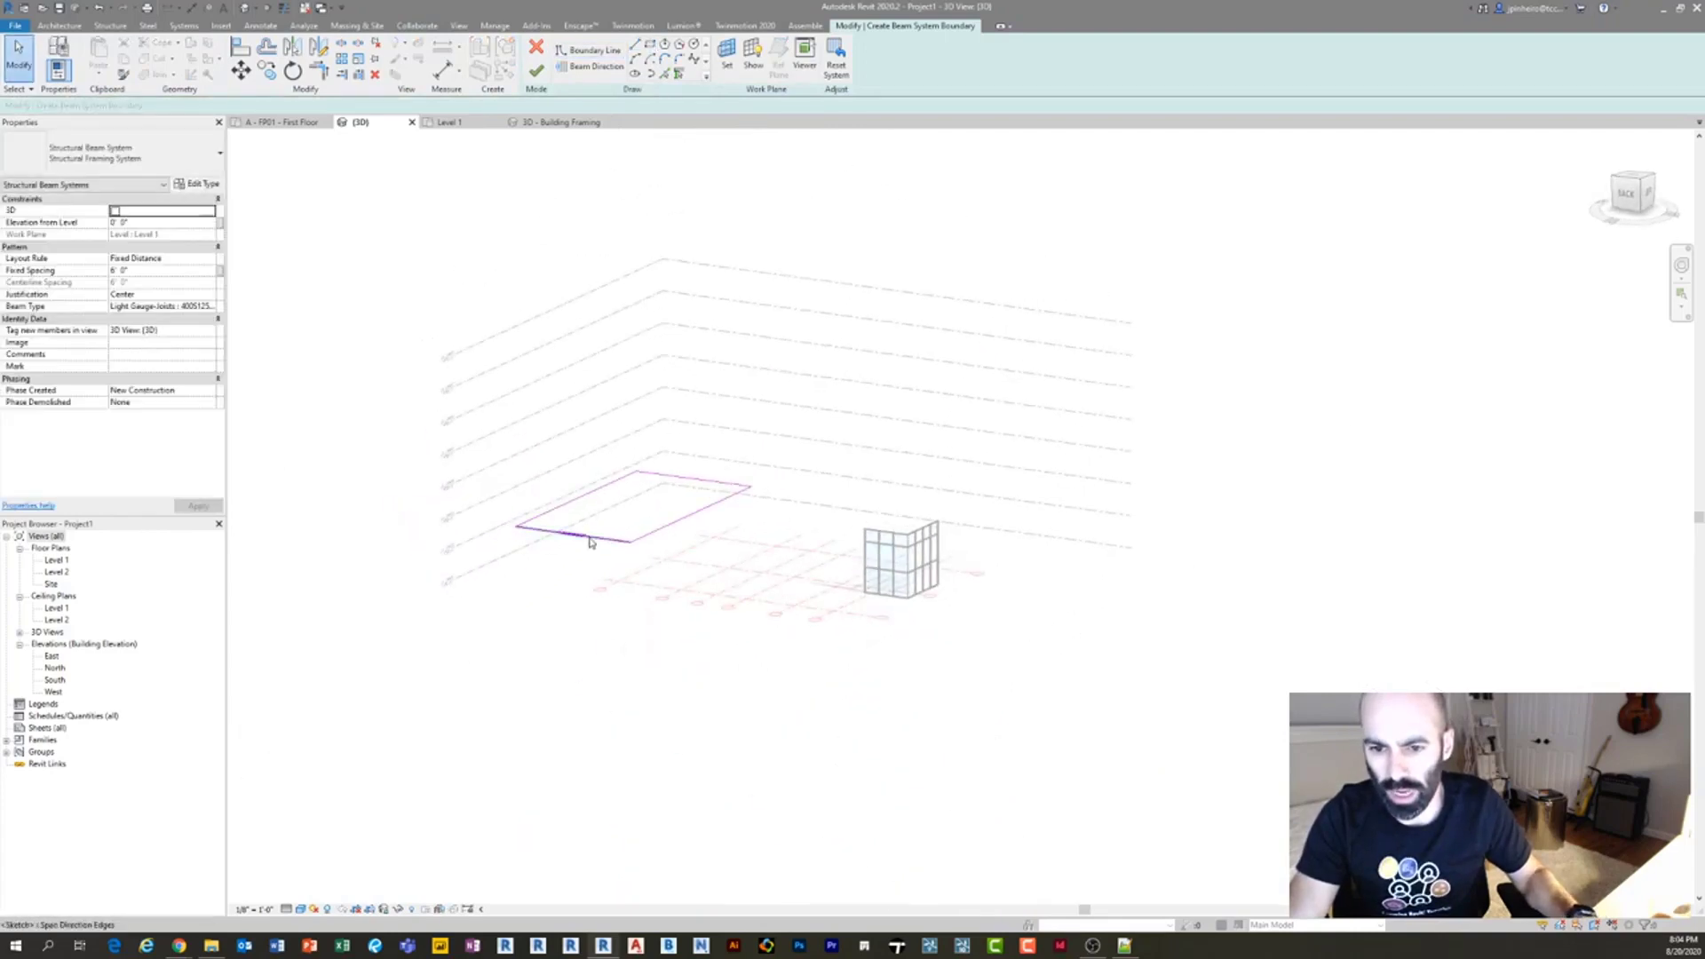
scroll(626, 551, "up", 5)
middle_click_drag(571, 541, 666, 595)
left_click(560, 563)
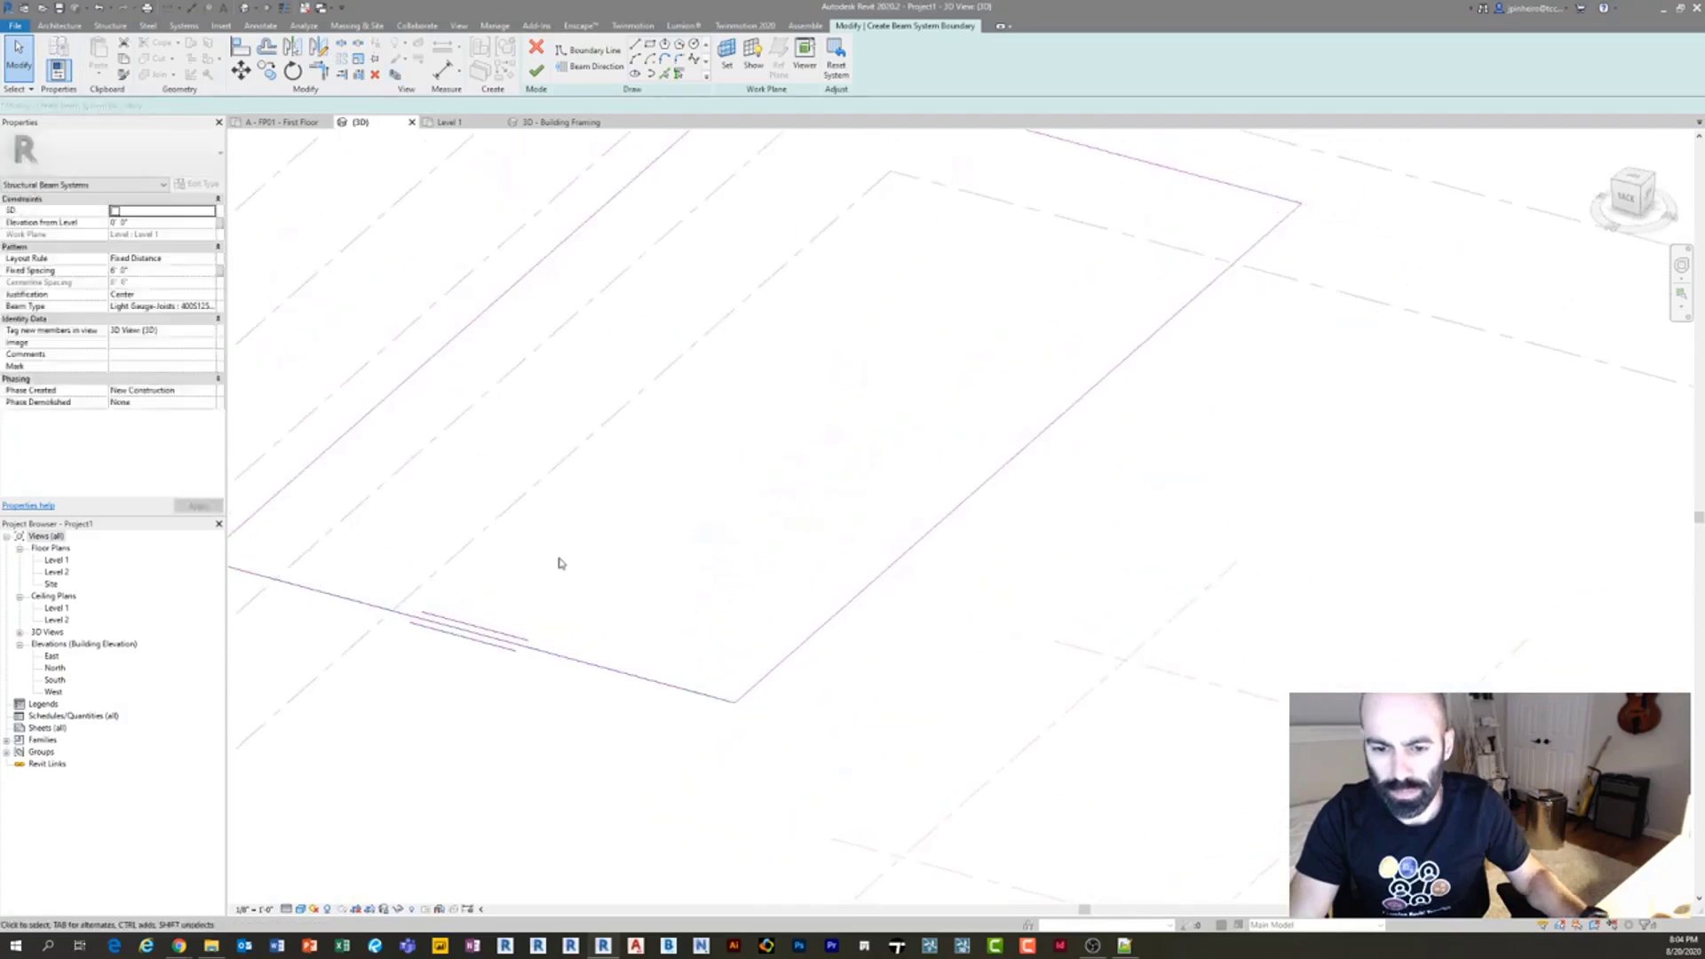
scroll(565, 556, "down", 3)
left_click(537, 600)
left_click(566, 648)
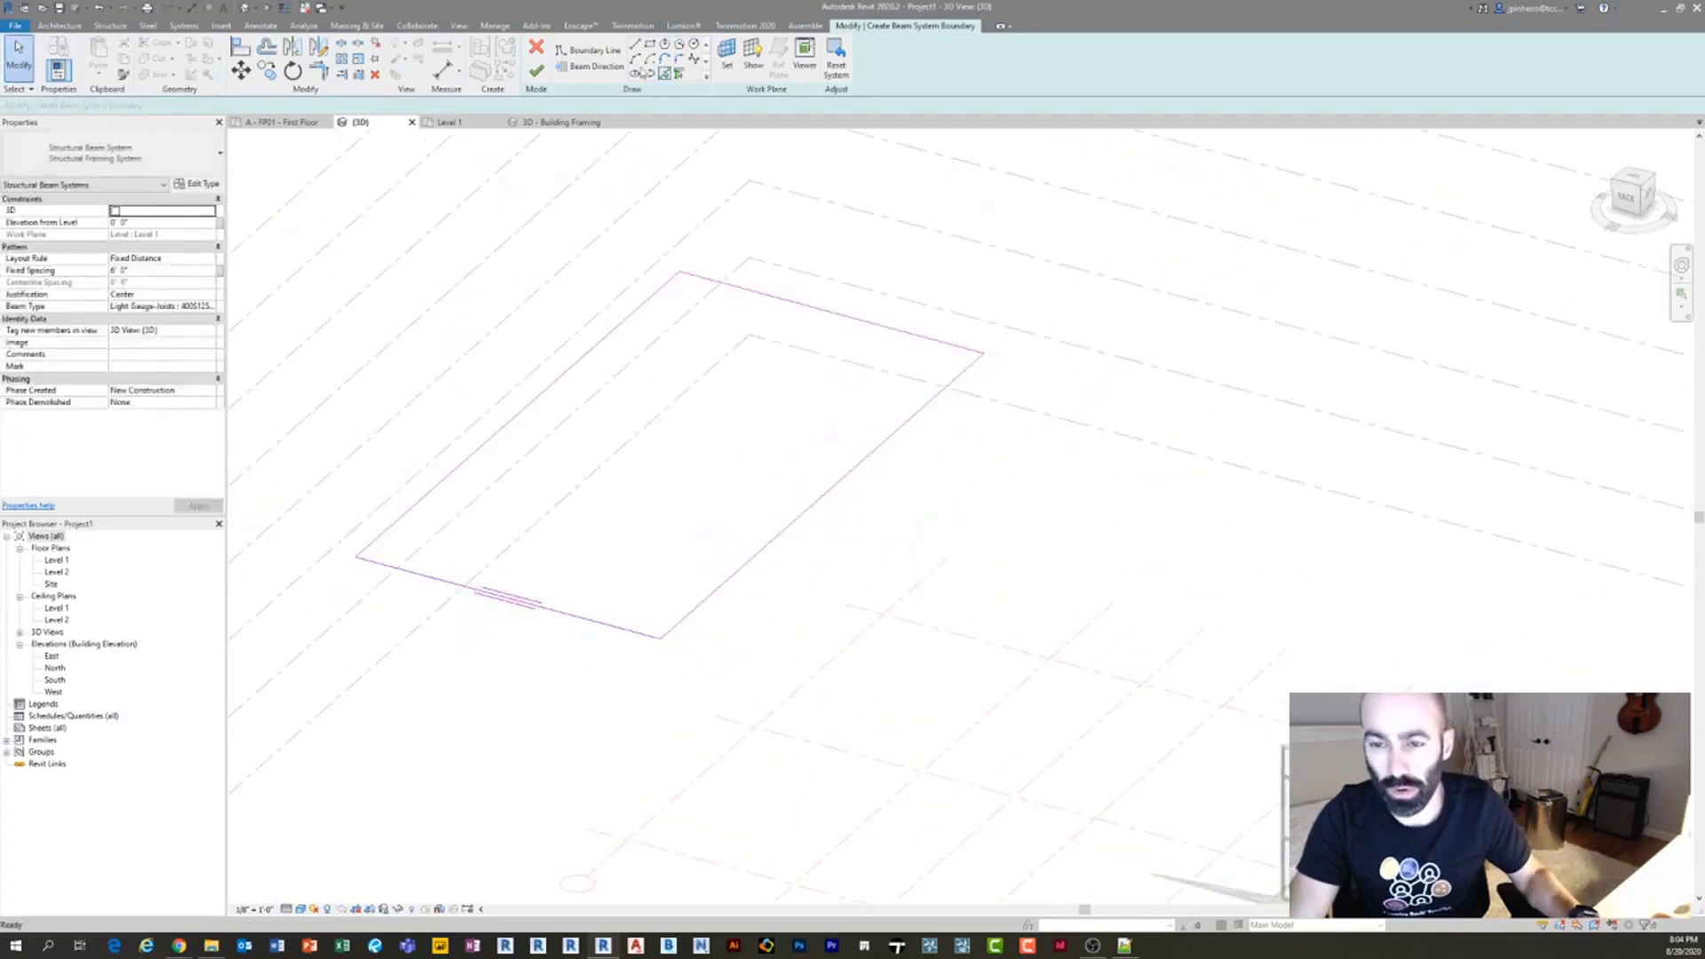
left_click(589, 69)
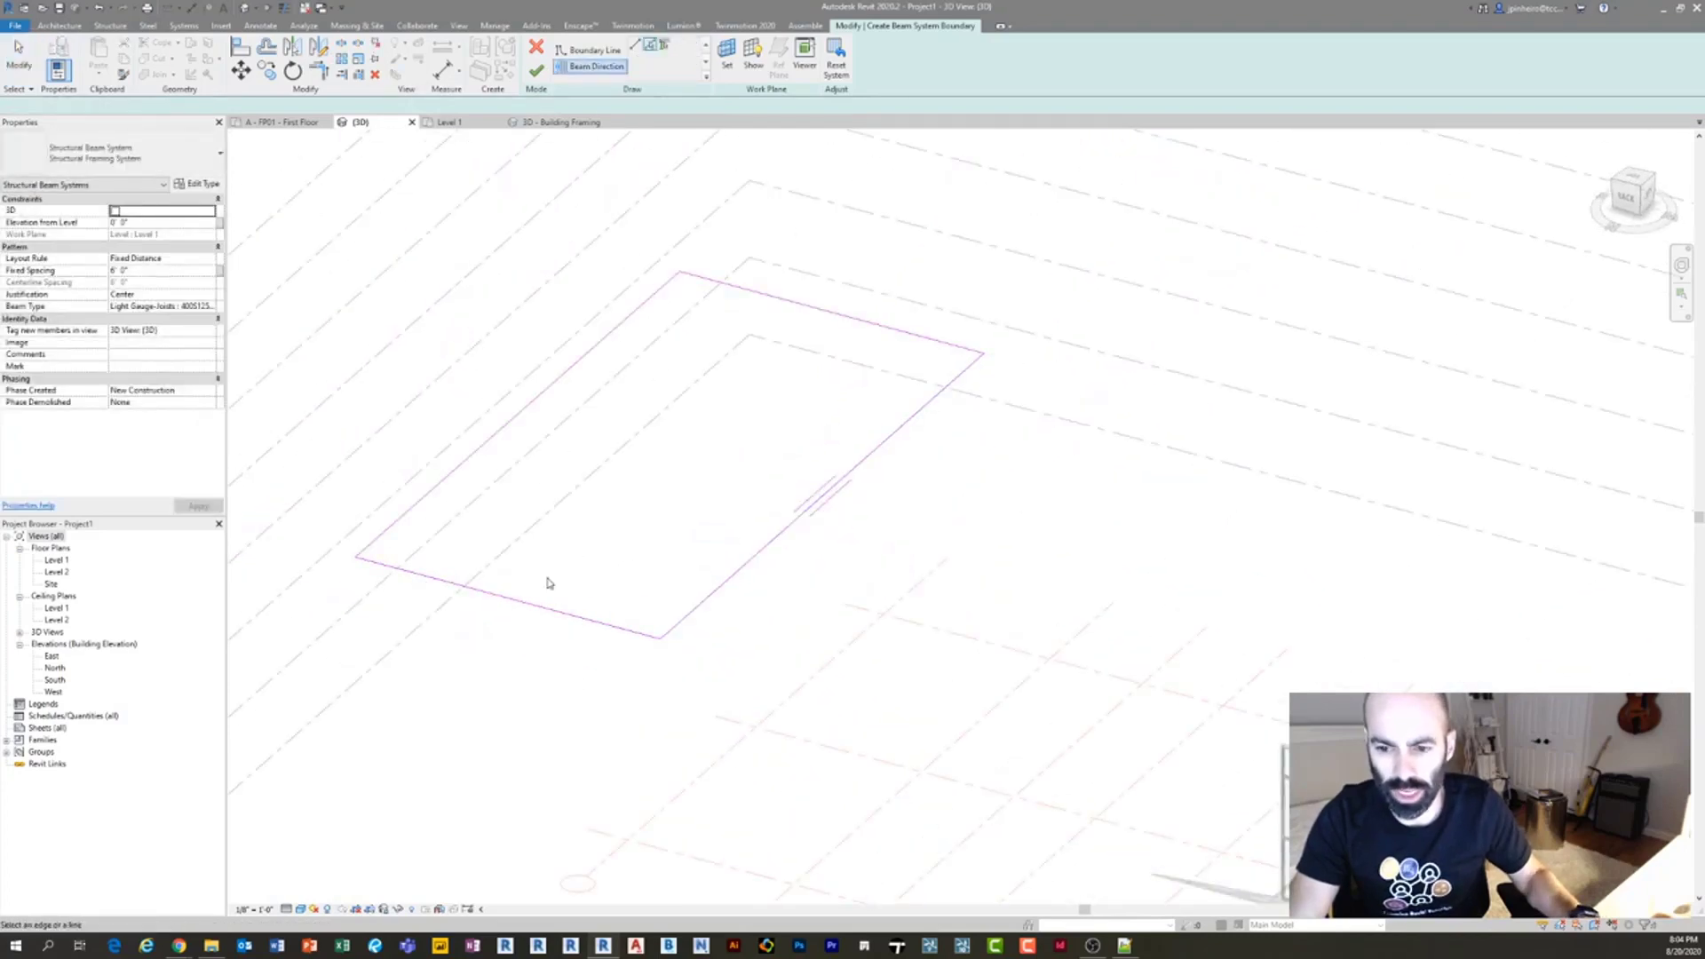
left_click(563, 610)
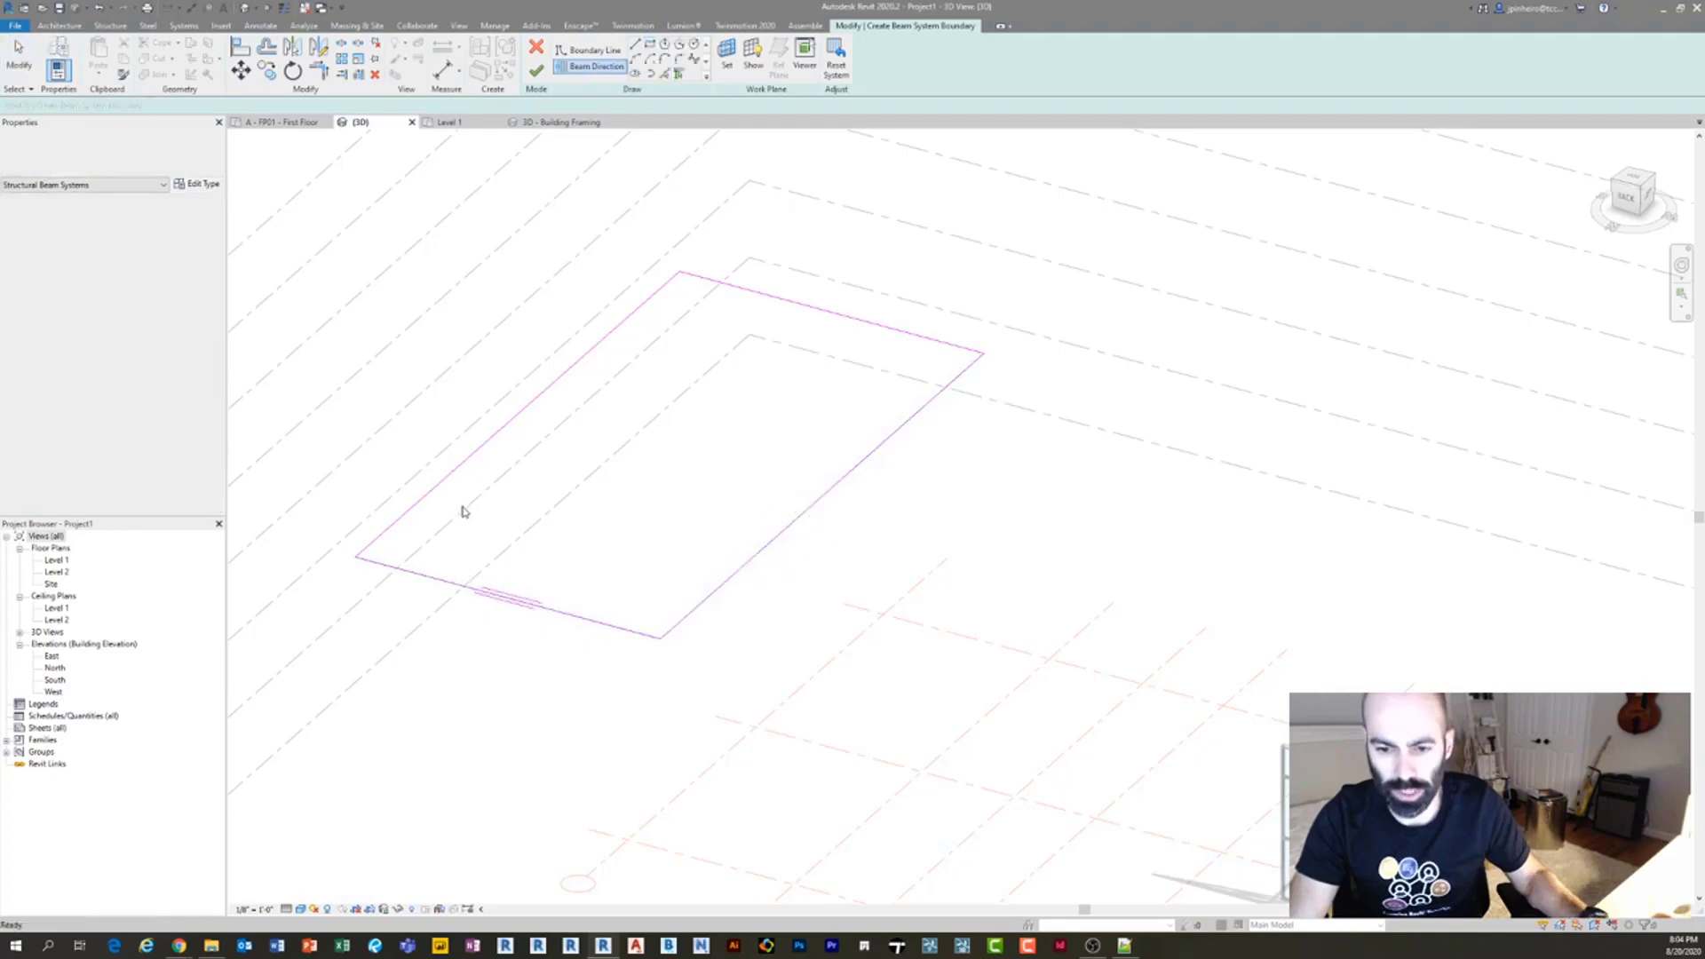
Set the fixed spacing to 24" and the beam type to Light Gauge-Joists 400S125-27, and finish the beam system.
scroll(246, 422, "up", 1)
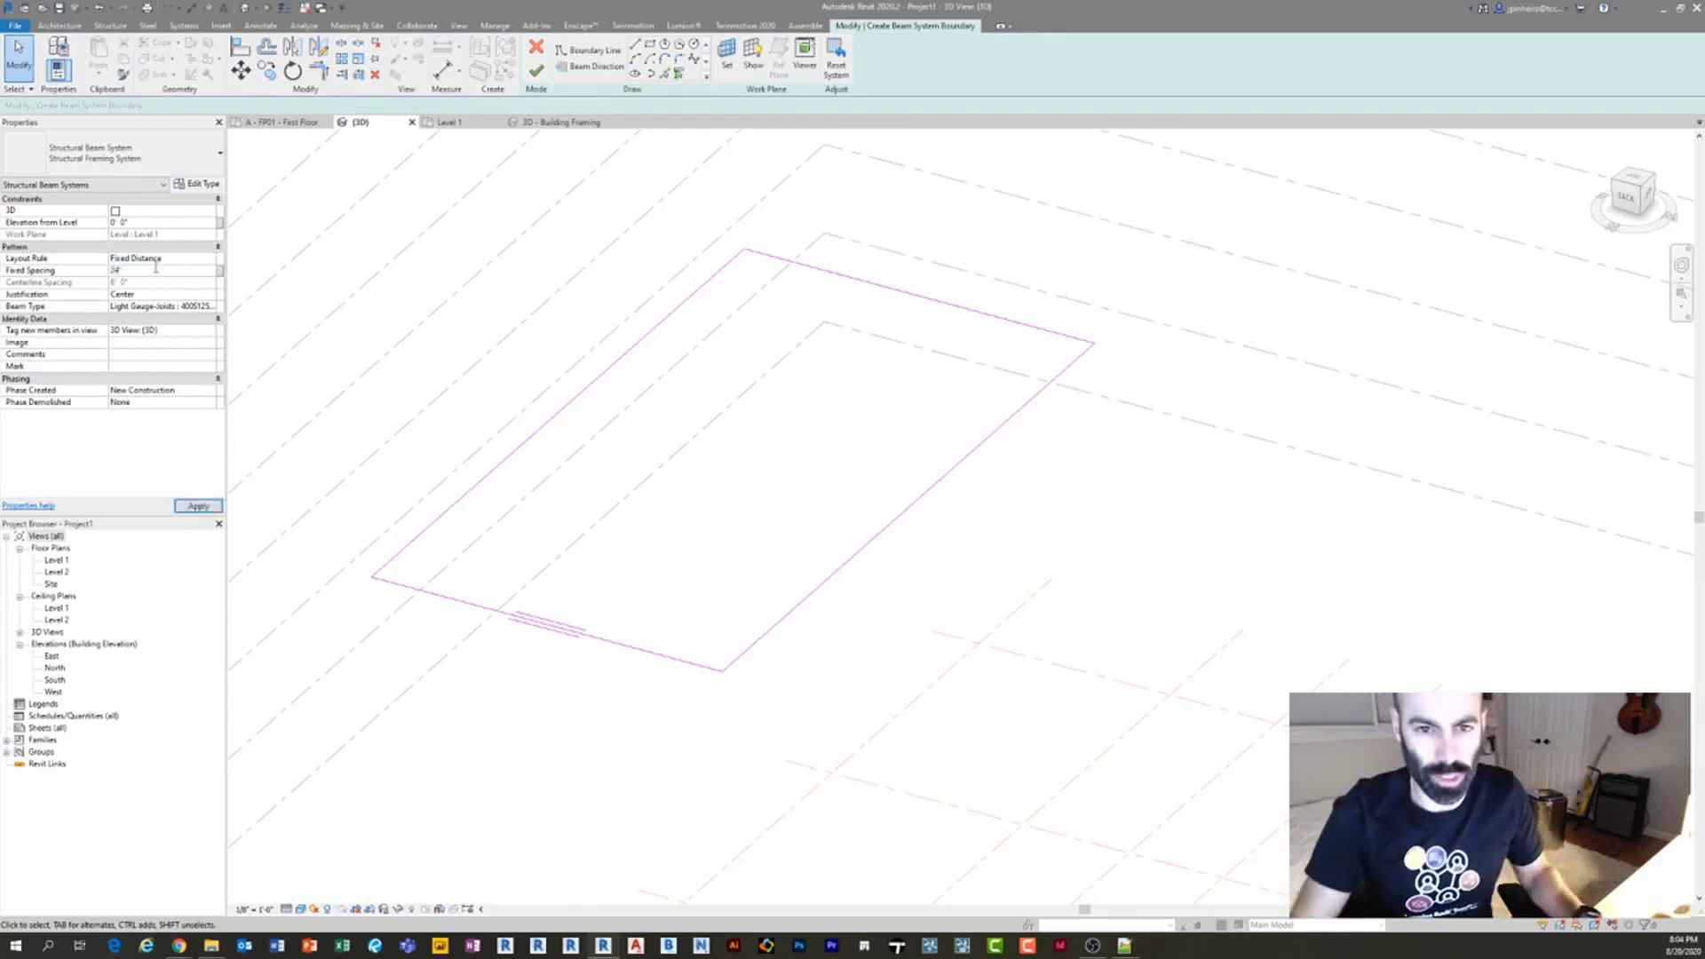
left_click(210, 307)
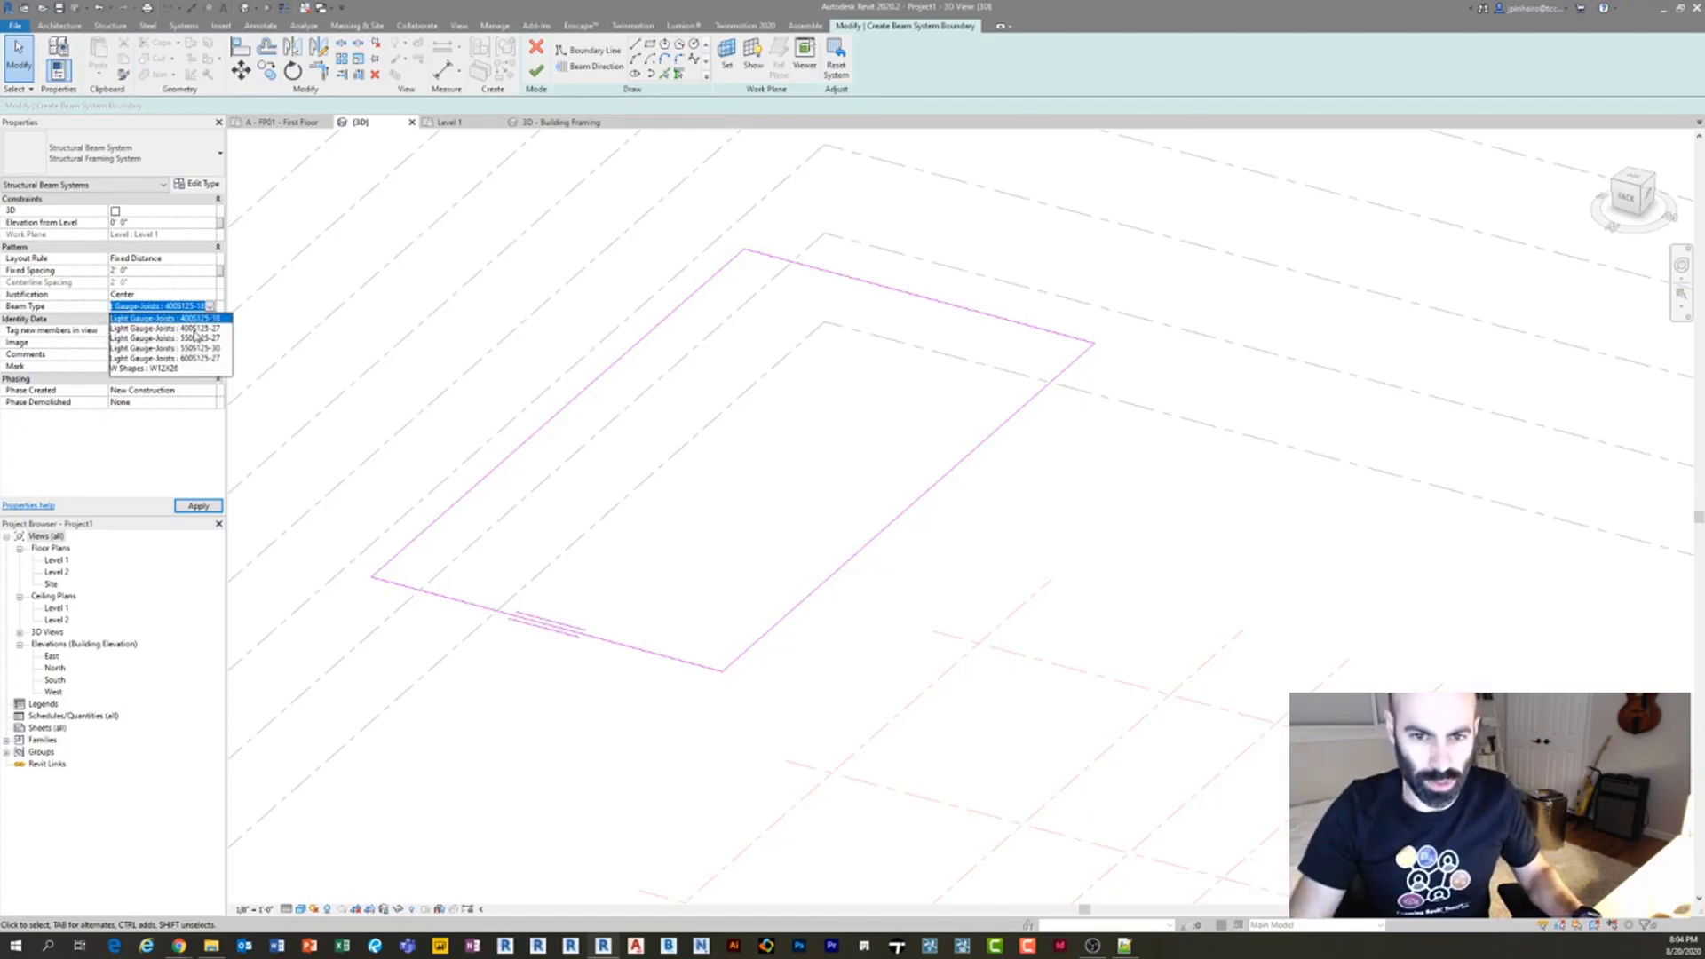
left_click(186, 328)
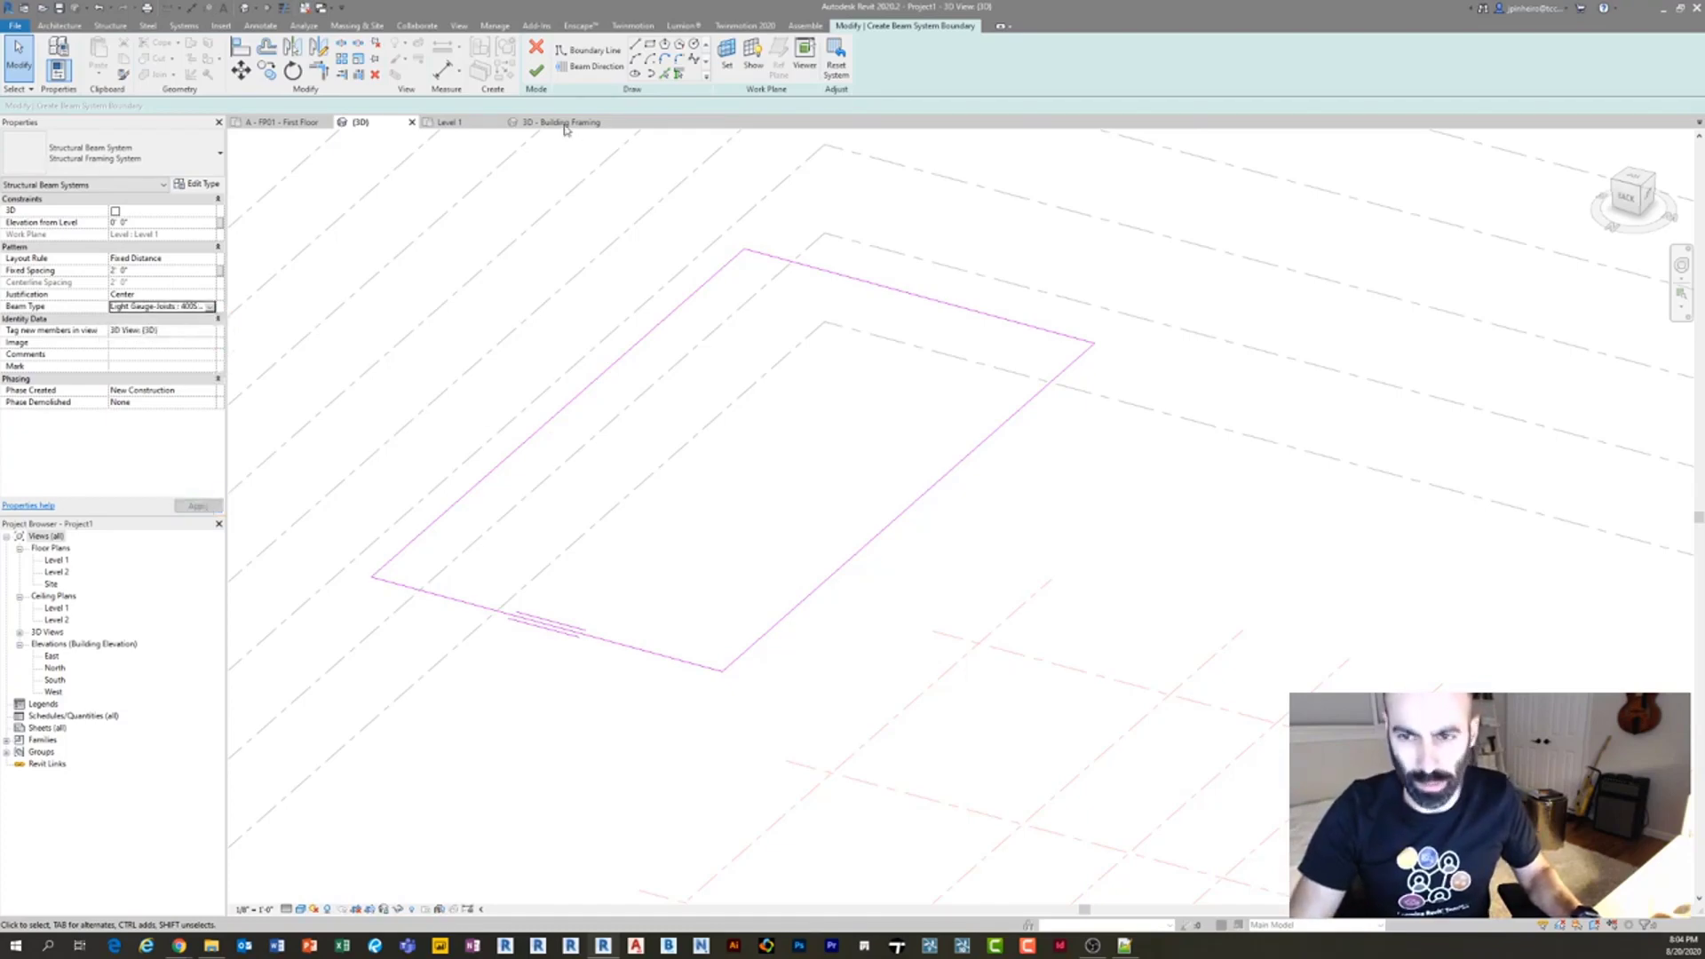
Examine the beam system's light gauge joists, their end profiles and spacing from several 3D angles.
scroll(737, 674, "up", 5)
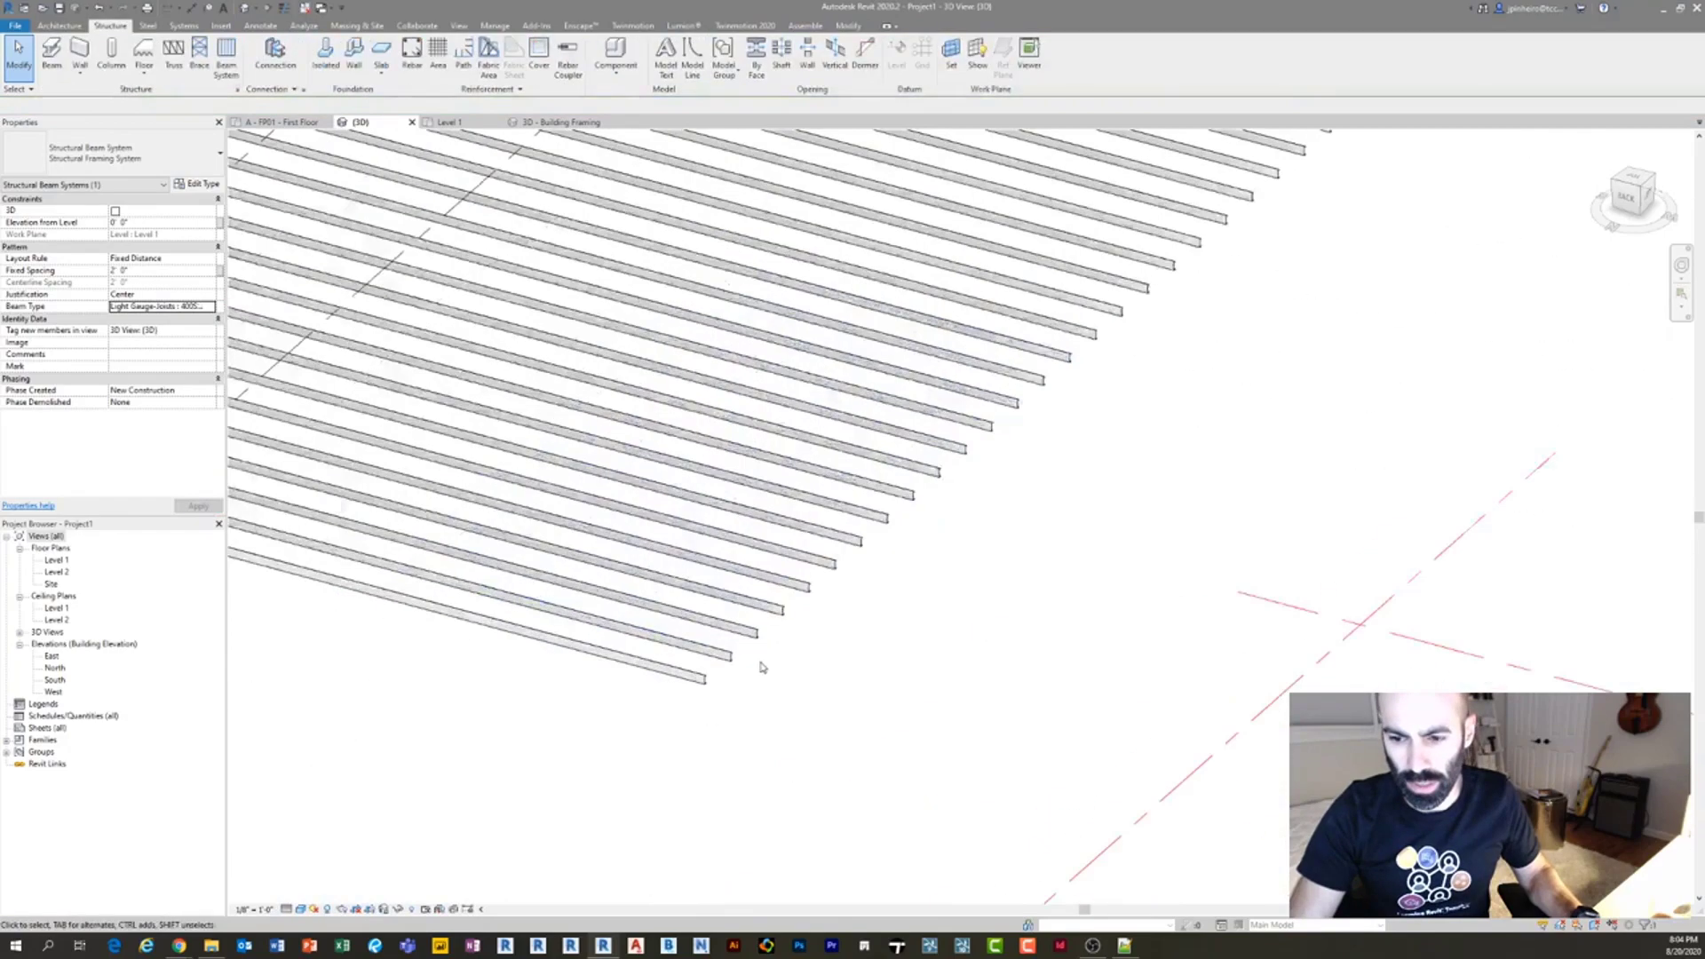
left_click(705, 634)
scroll(724, 621, "down", 4)
middle_click_drag(822, 662, 476, 666, "shift")
middle_click_drag(706, 654, 595, 738)
mouse_move(737, 701)
middle_mouse_down("shift")
mouse_move(627, 698)
mouse_move(954, 765)
middle_mouse_up("shift")
key("Escape")
scroll(621, 677, "down", 3)
Edit the beam system's boundary so its long edge facing the grid lines moves outward, and finish the sketch.
left_click(711, 696)
middle_click_drag(822, 757, 1021, 790, "shift")
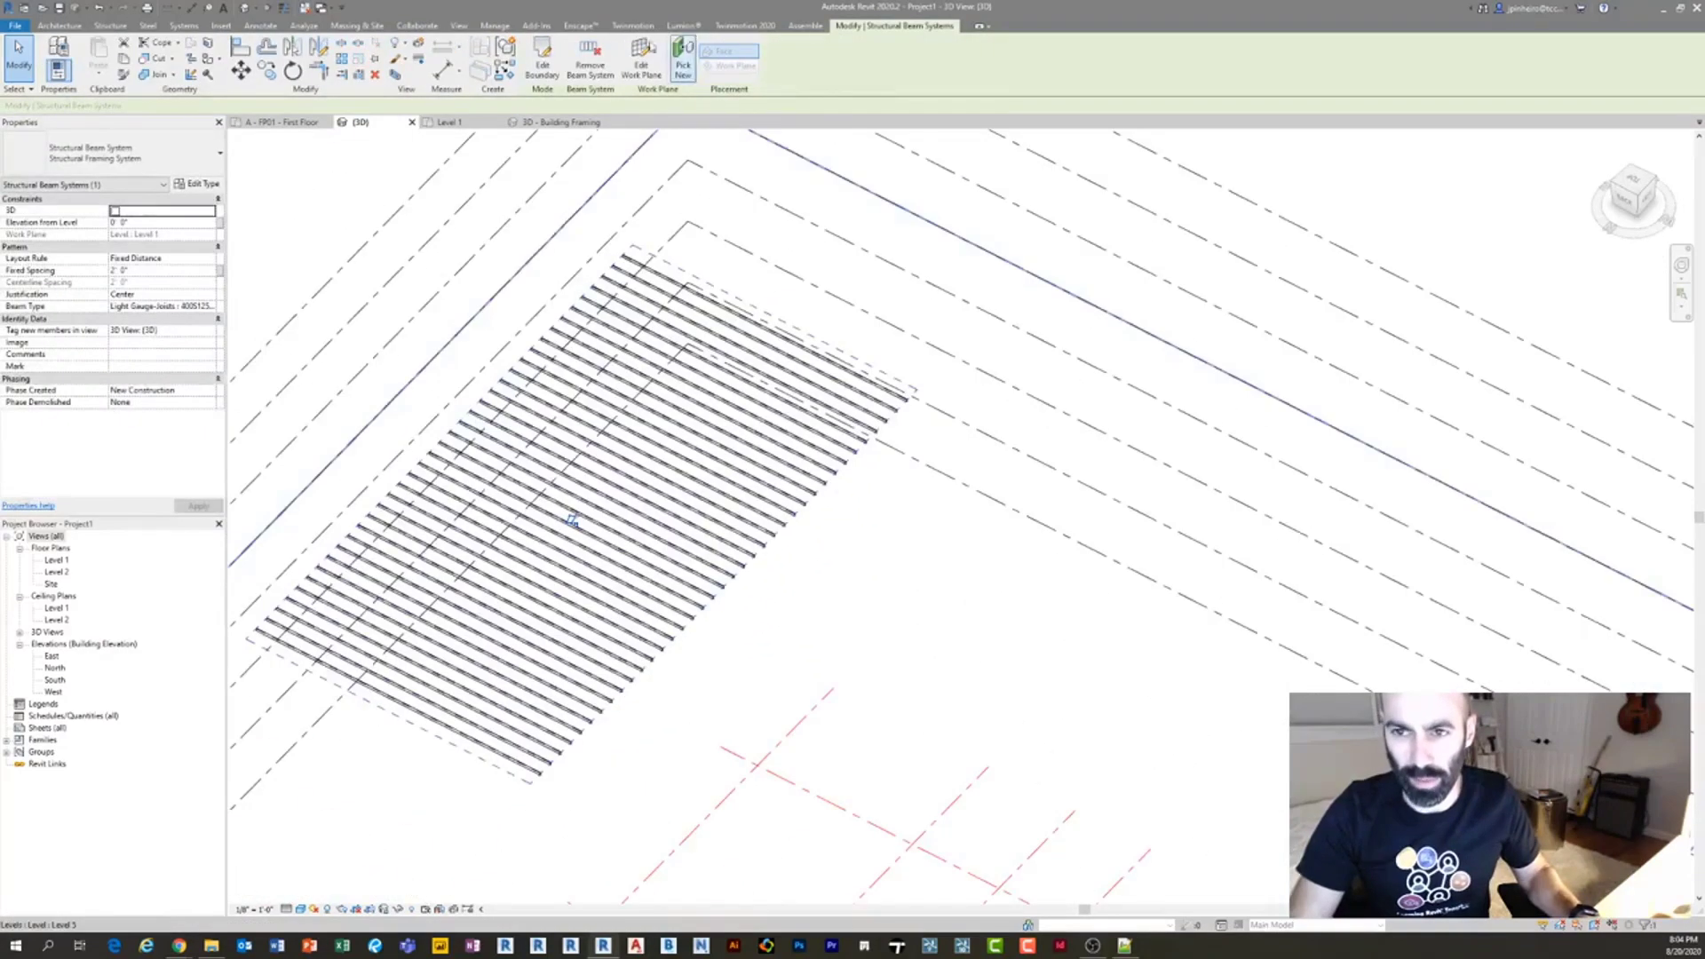
left_click(541, 61)
left_click(785, 529)
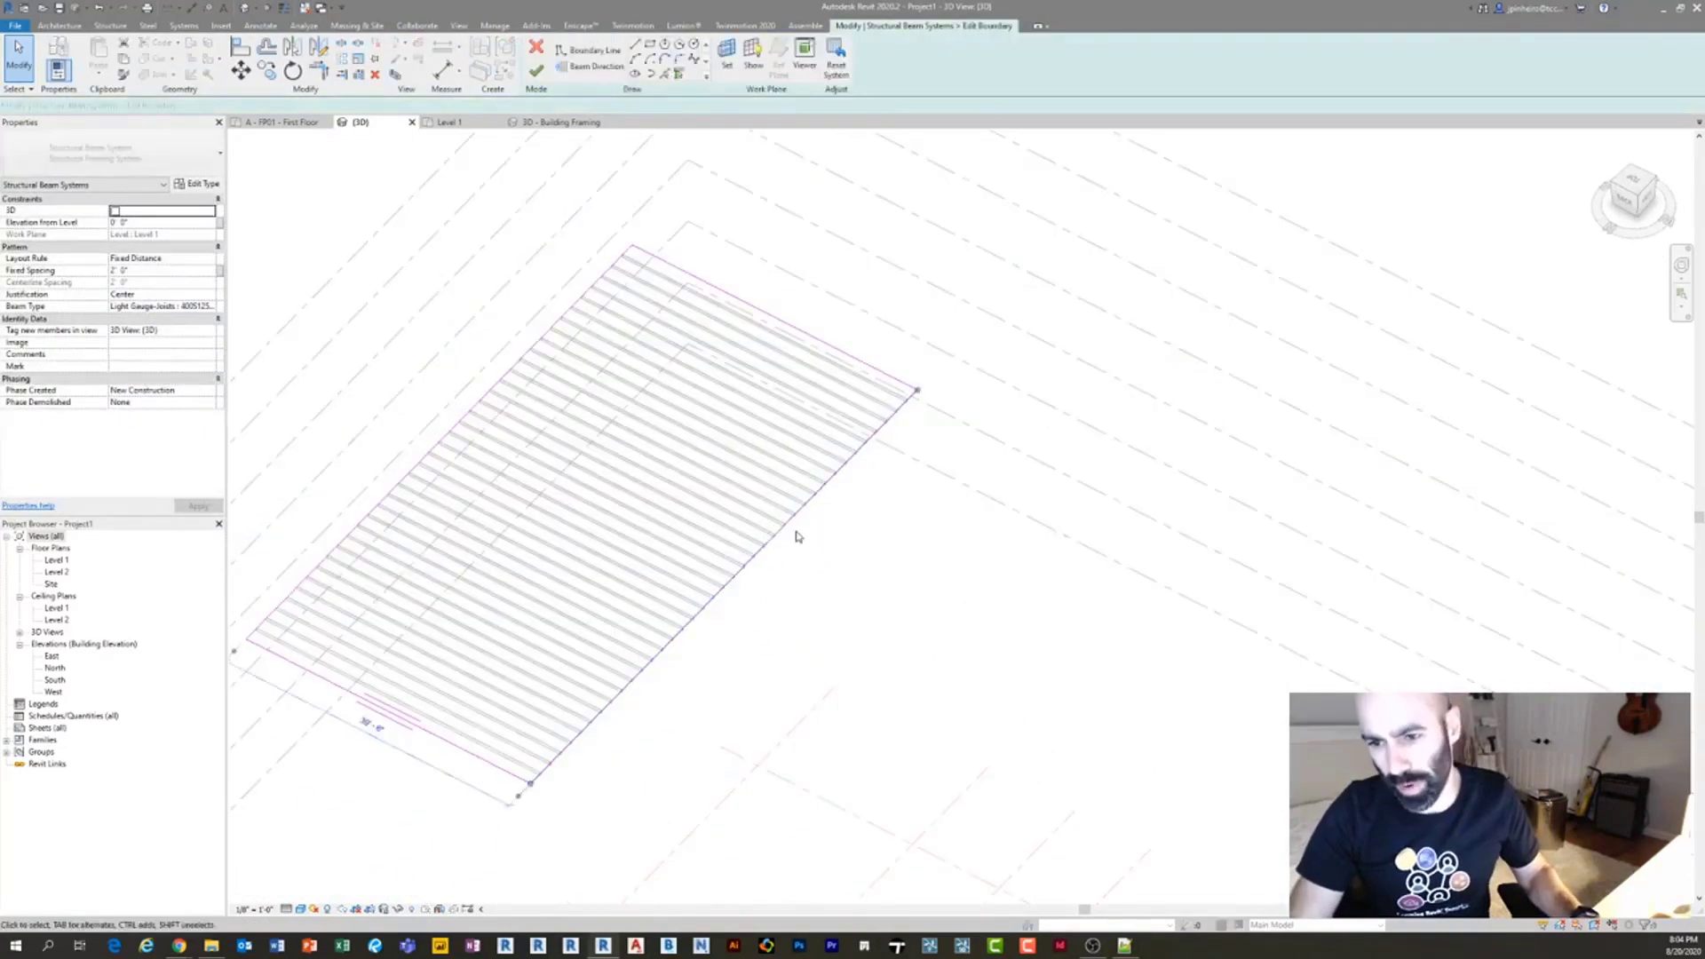
left_click_drag(791, 517, 884, 578)
left_click(536, 71)
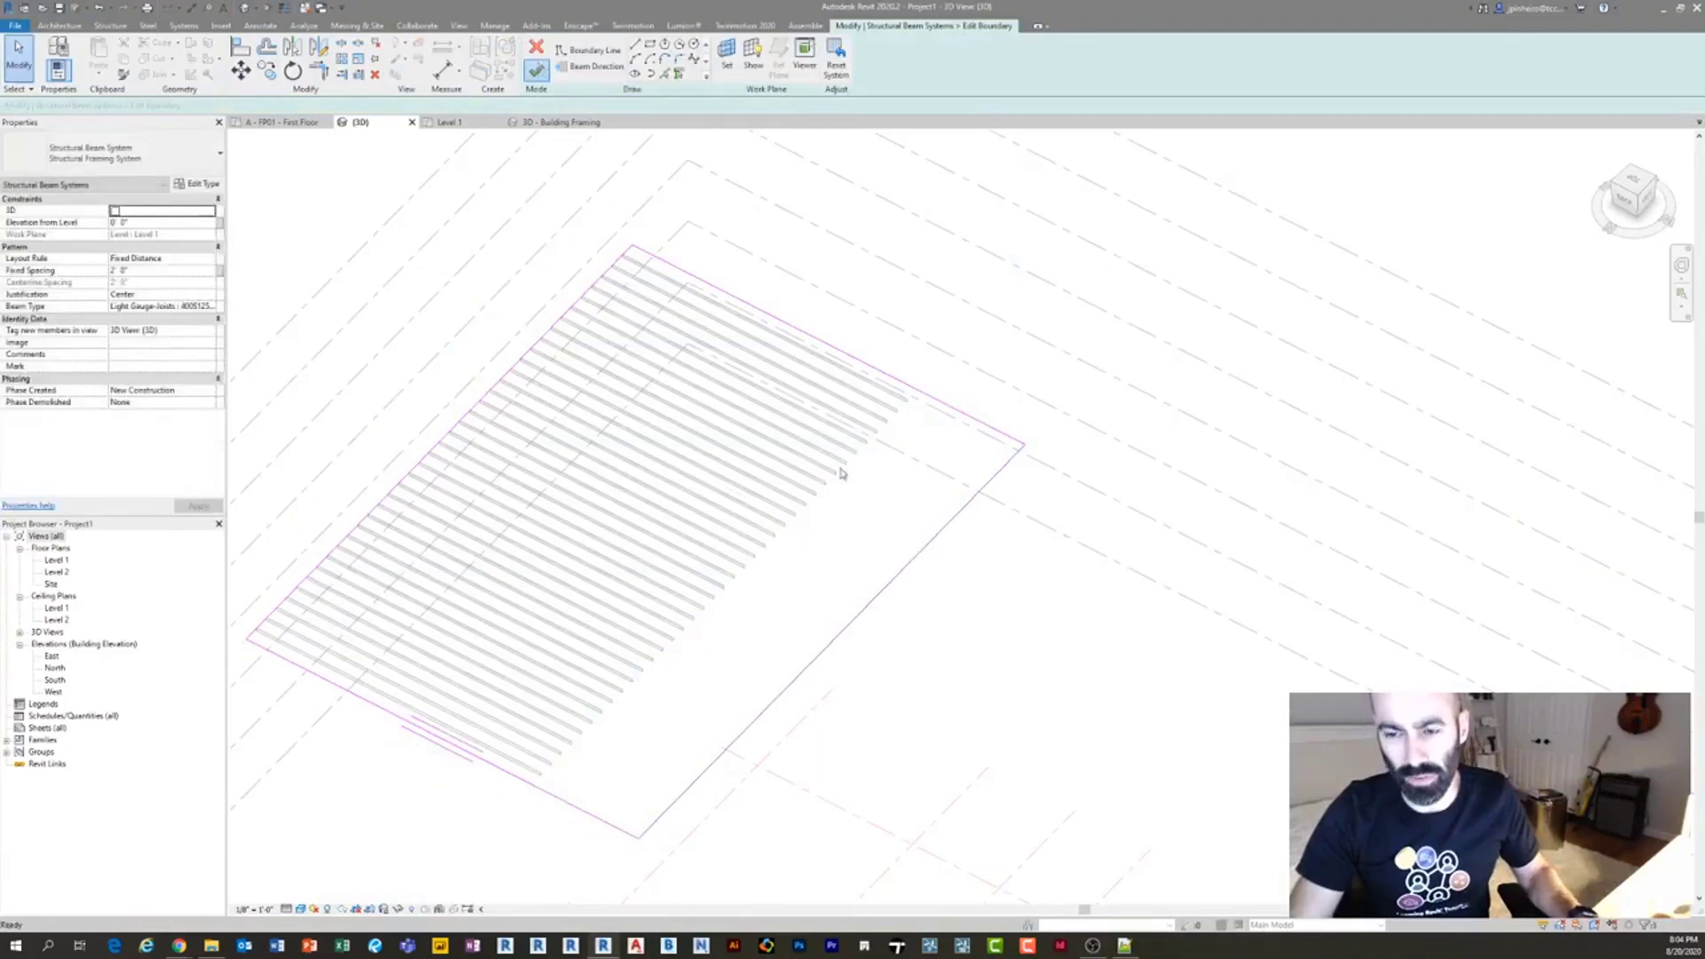
key("Escape")
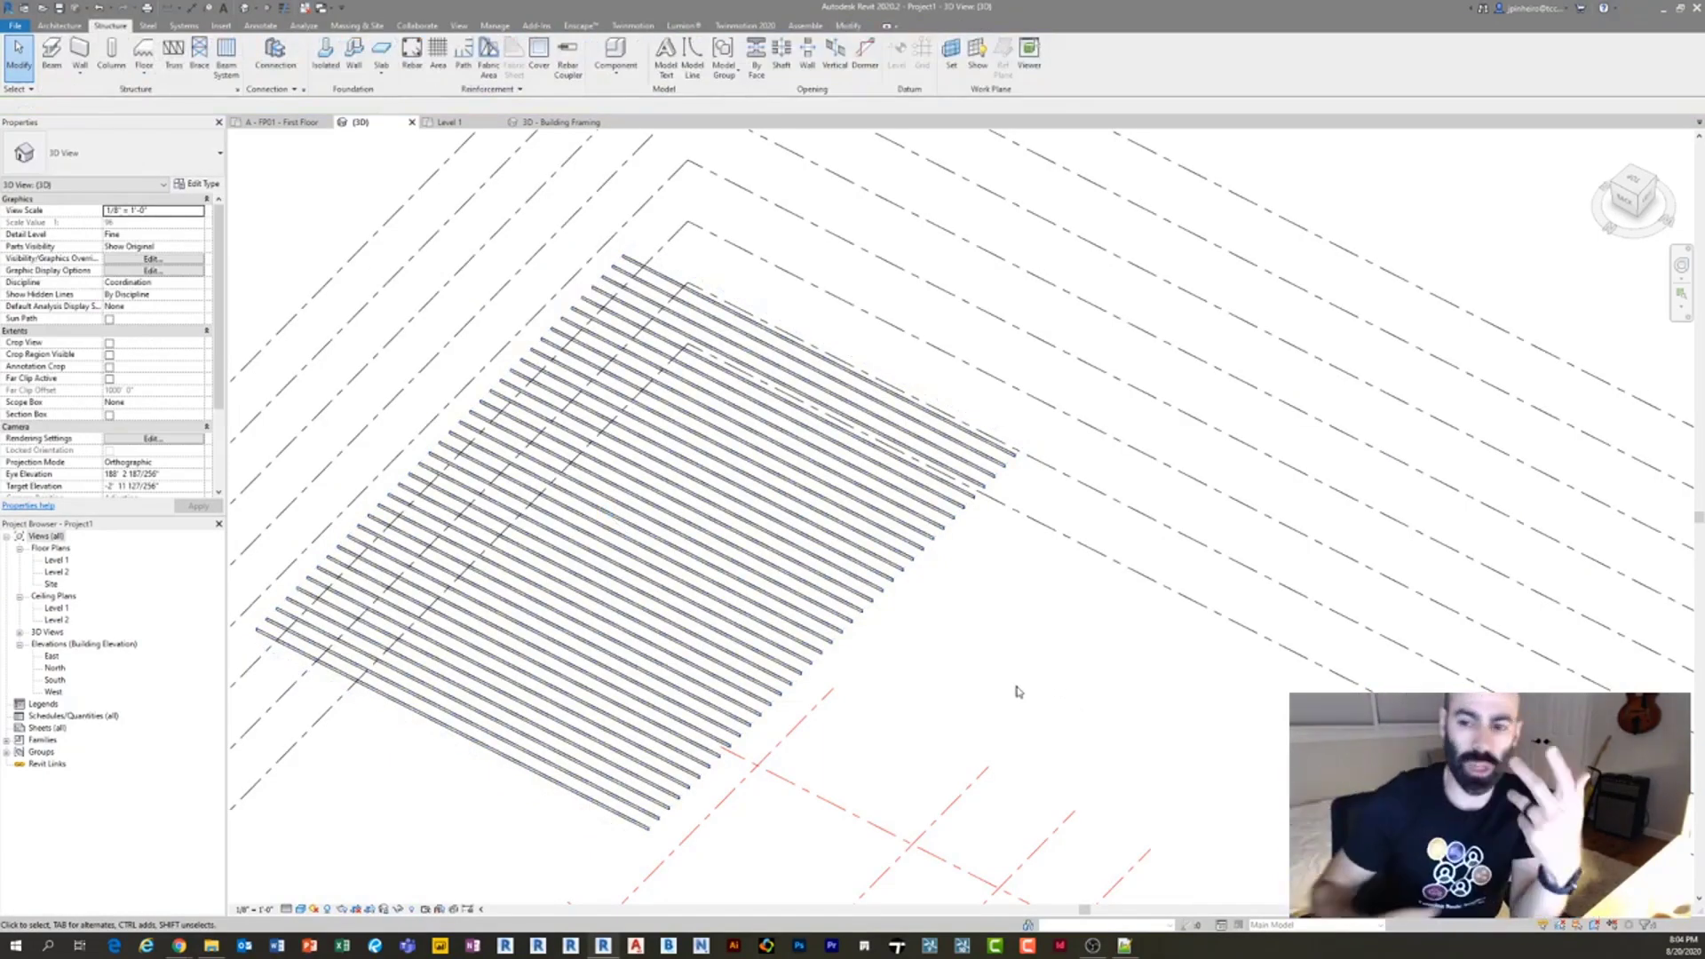
Edit the beam system's boundary to include a rectangular opening inside the joist field, and finish the sketch.
left_click(904, 569)
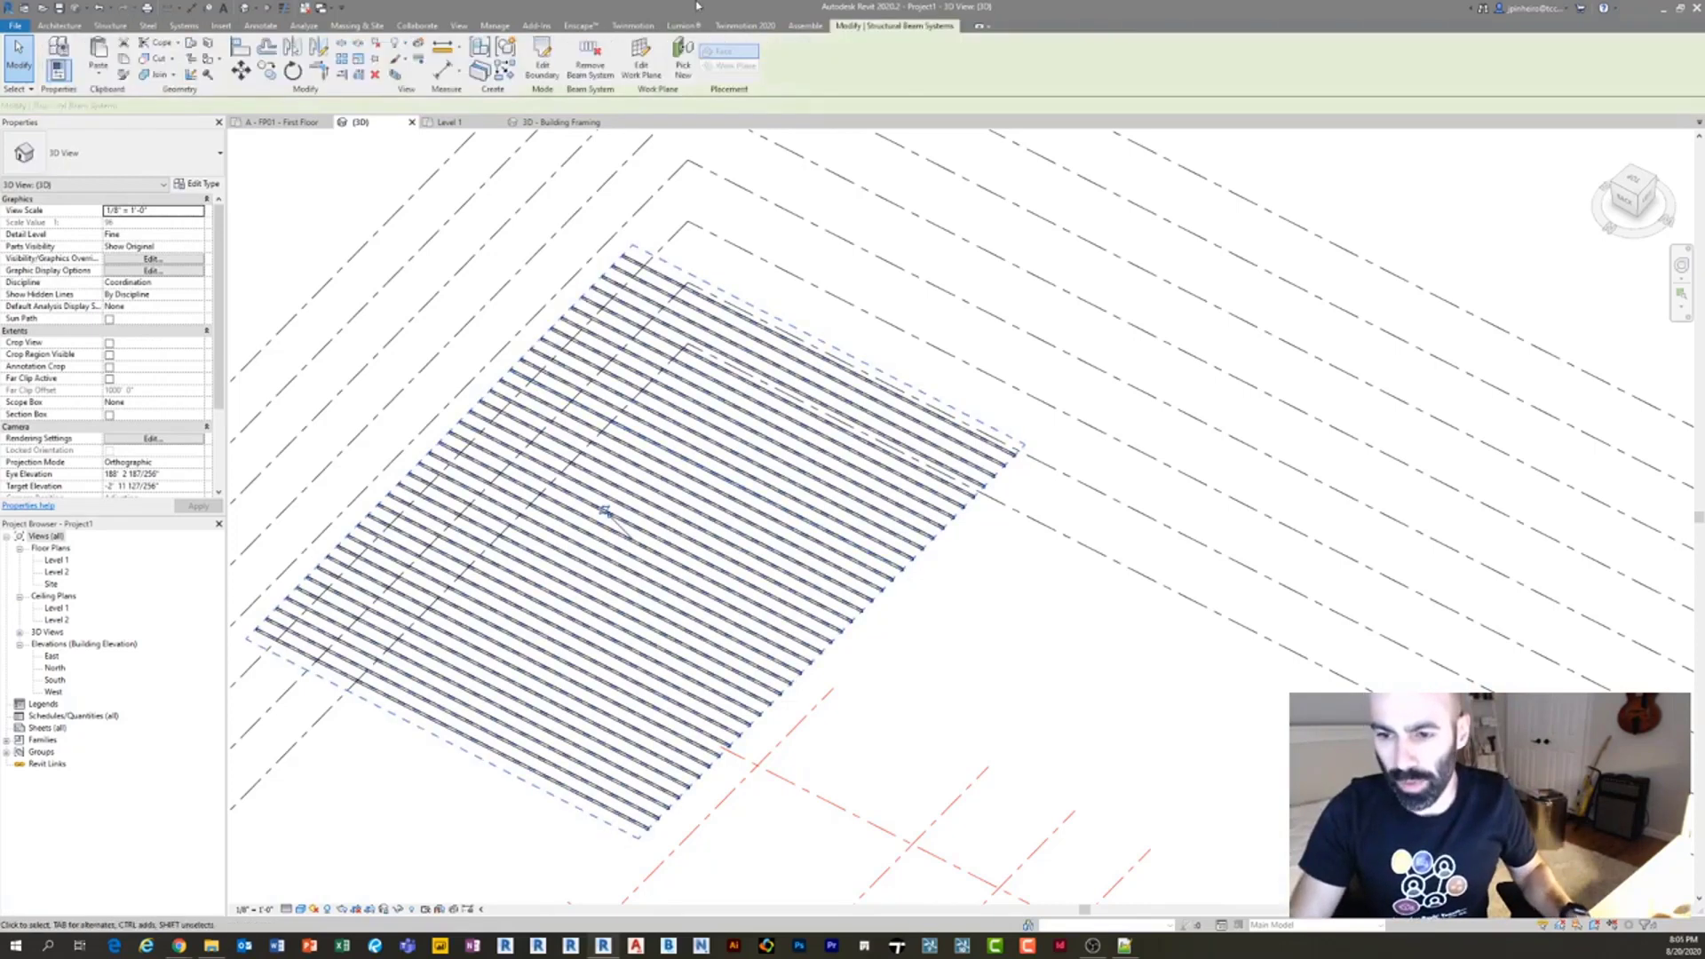
left_click(541, 67)
left_click(766, 560)
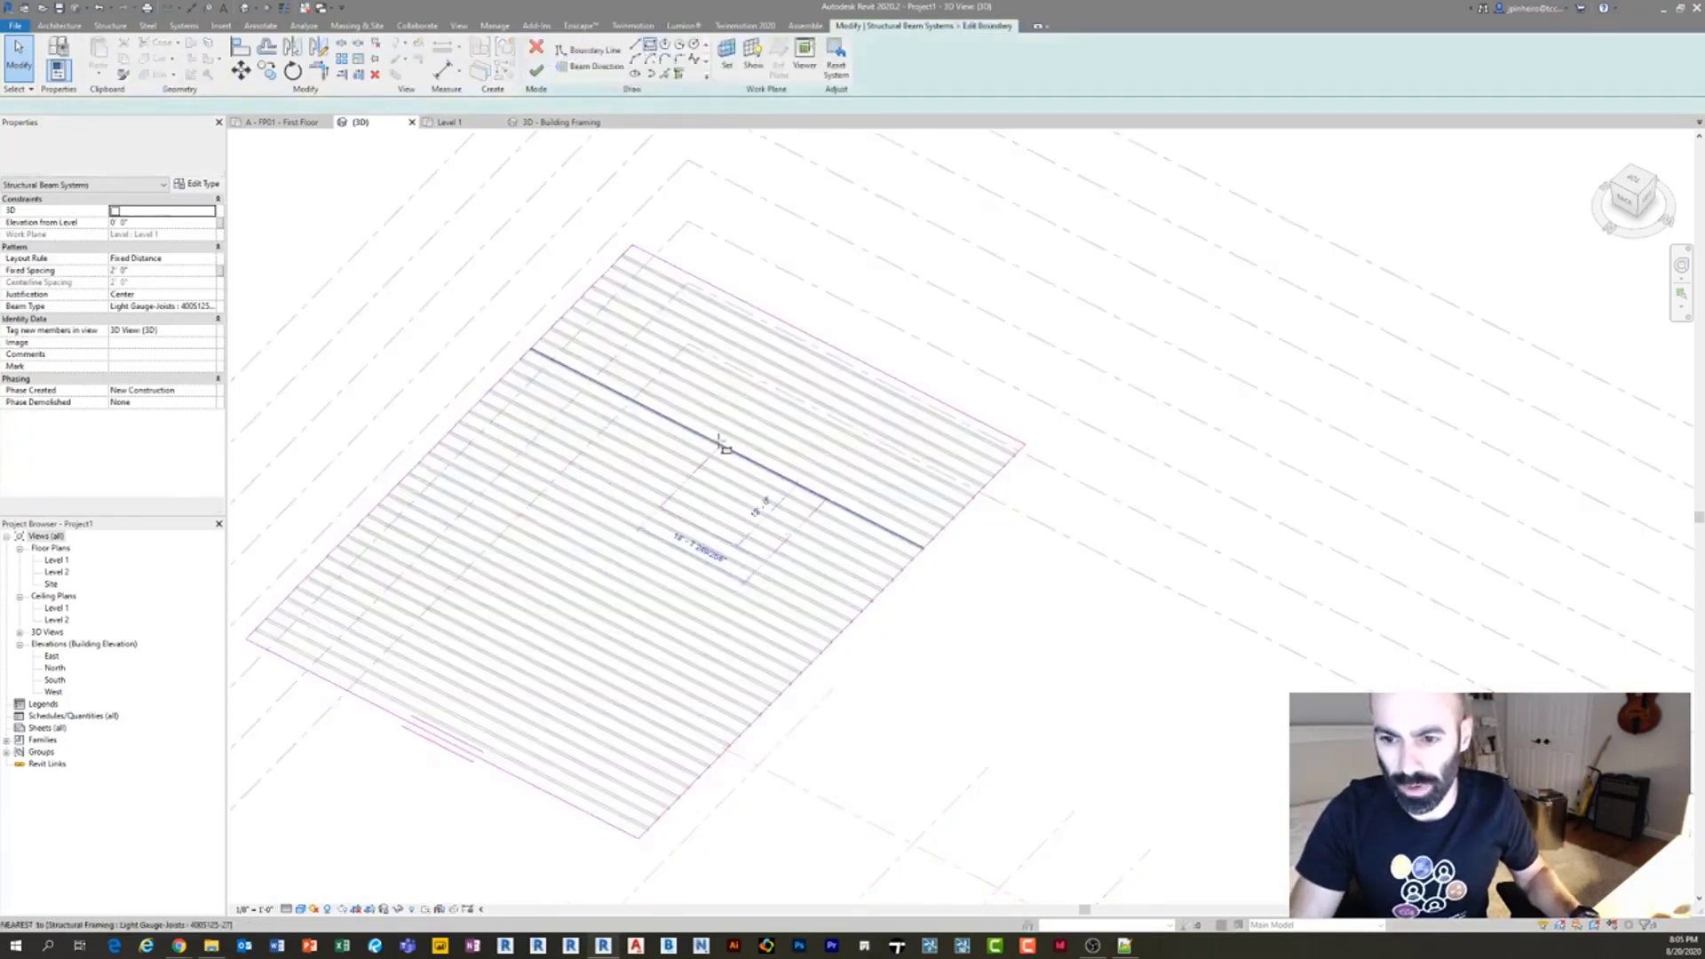
left_click(713, 380)
left_click(542, 72)
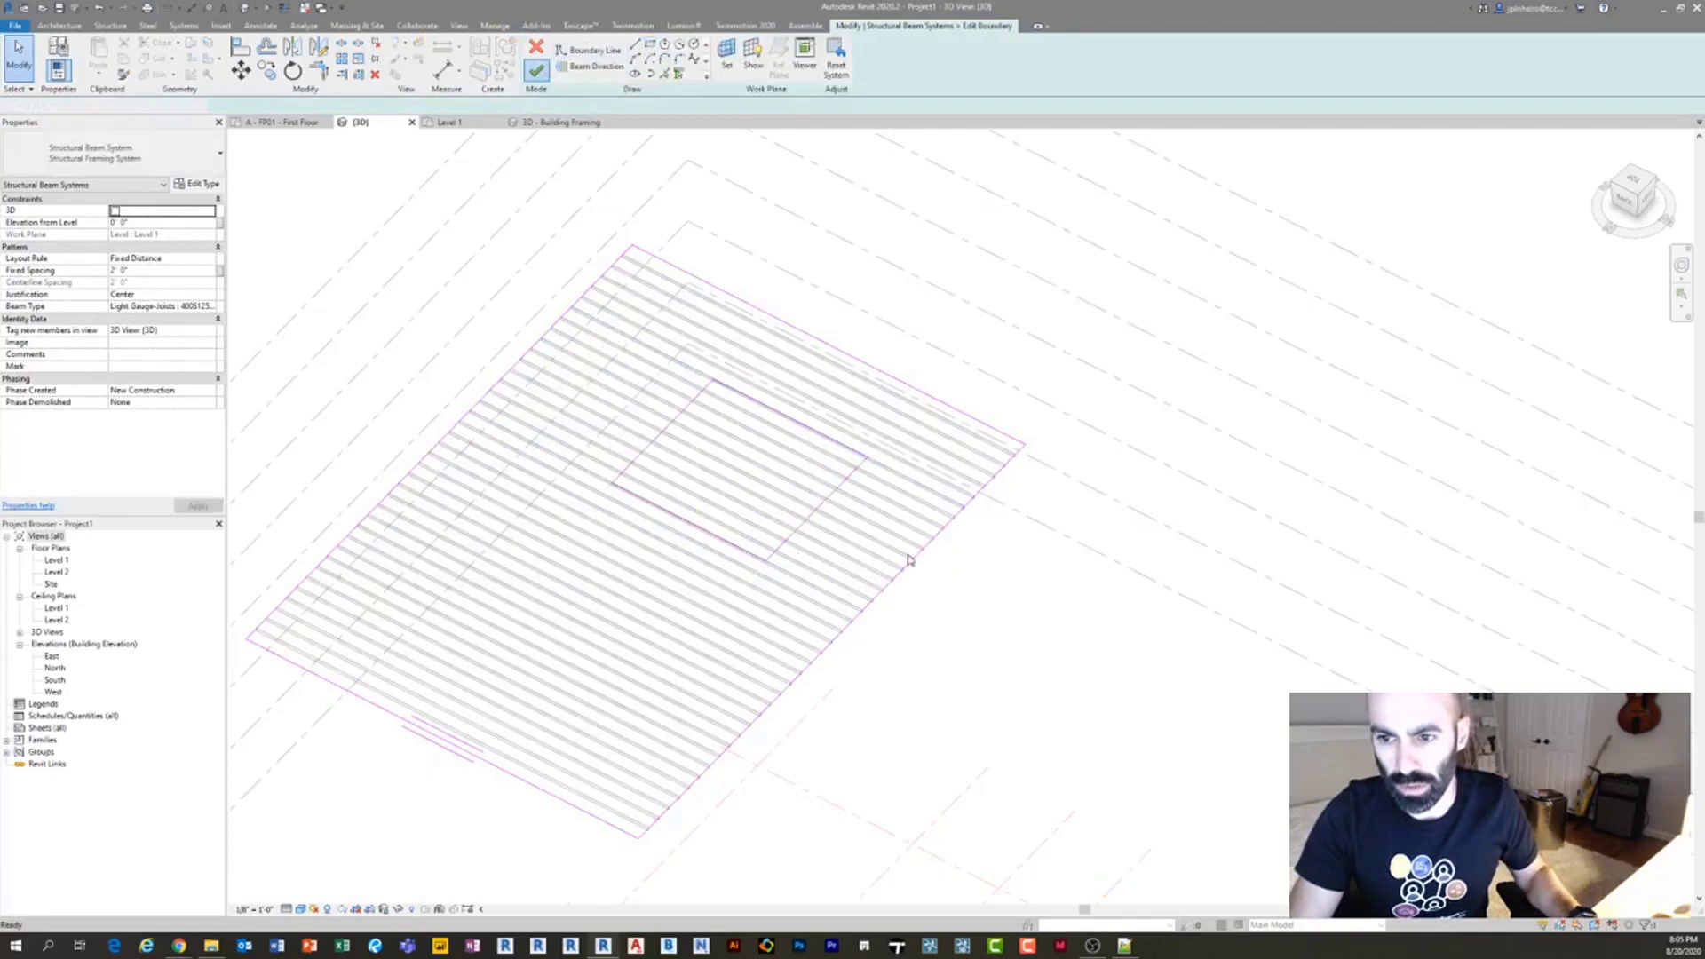
left_click(944, 628)
Examine the joists interrupted around the rectangular opening in 3D and from directly above.
middle_click_drag(799, 557, 1114, 493, "shift")
scroll(524, 381, "up", 3)
middle_click_drag(524, 382, 912, 502)
scroll(824, 424, "down", 3)
scroll(826, 568, "up", 3)
scroll(879, 507, "down", 2)
left_click(1637, 181)
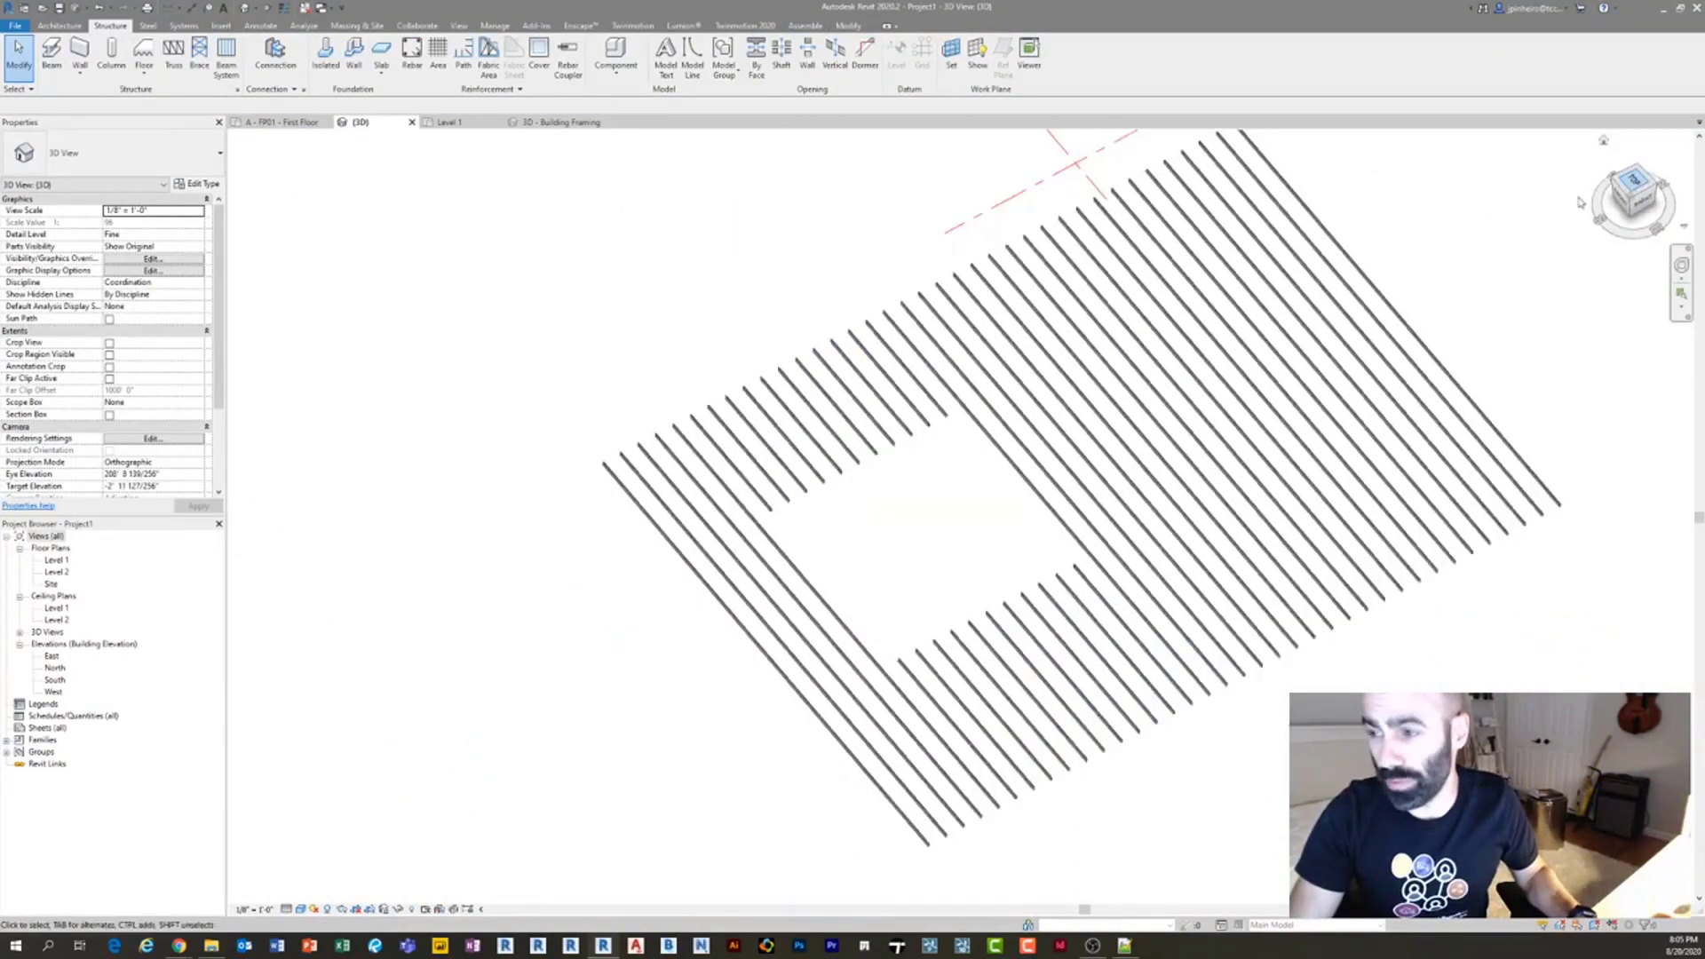
scroll(743, 742, "up", 6)
middle_click_drag(884, 736, 644, 662)
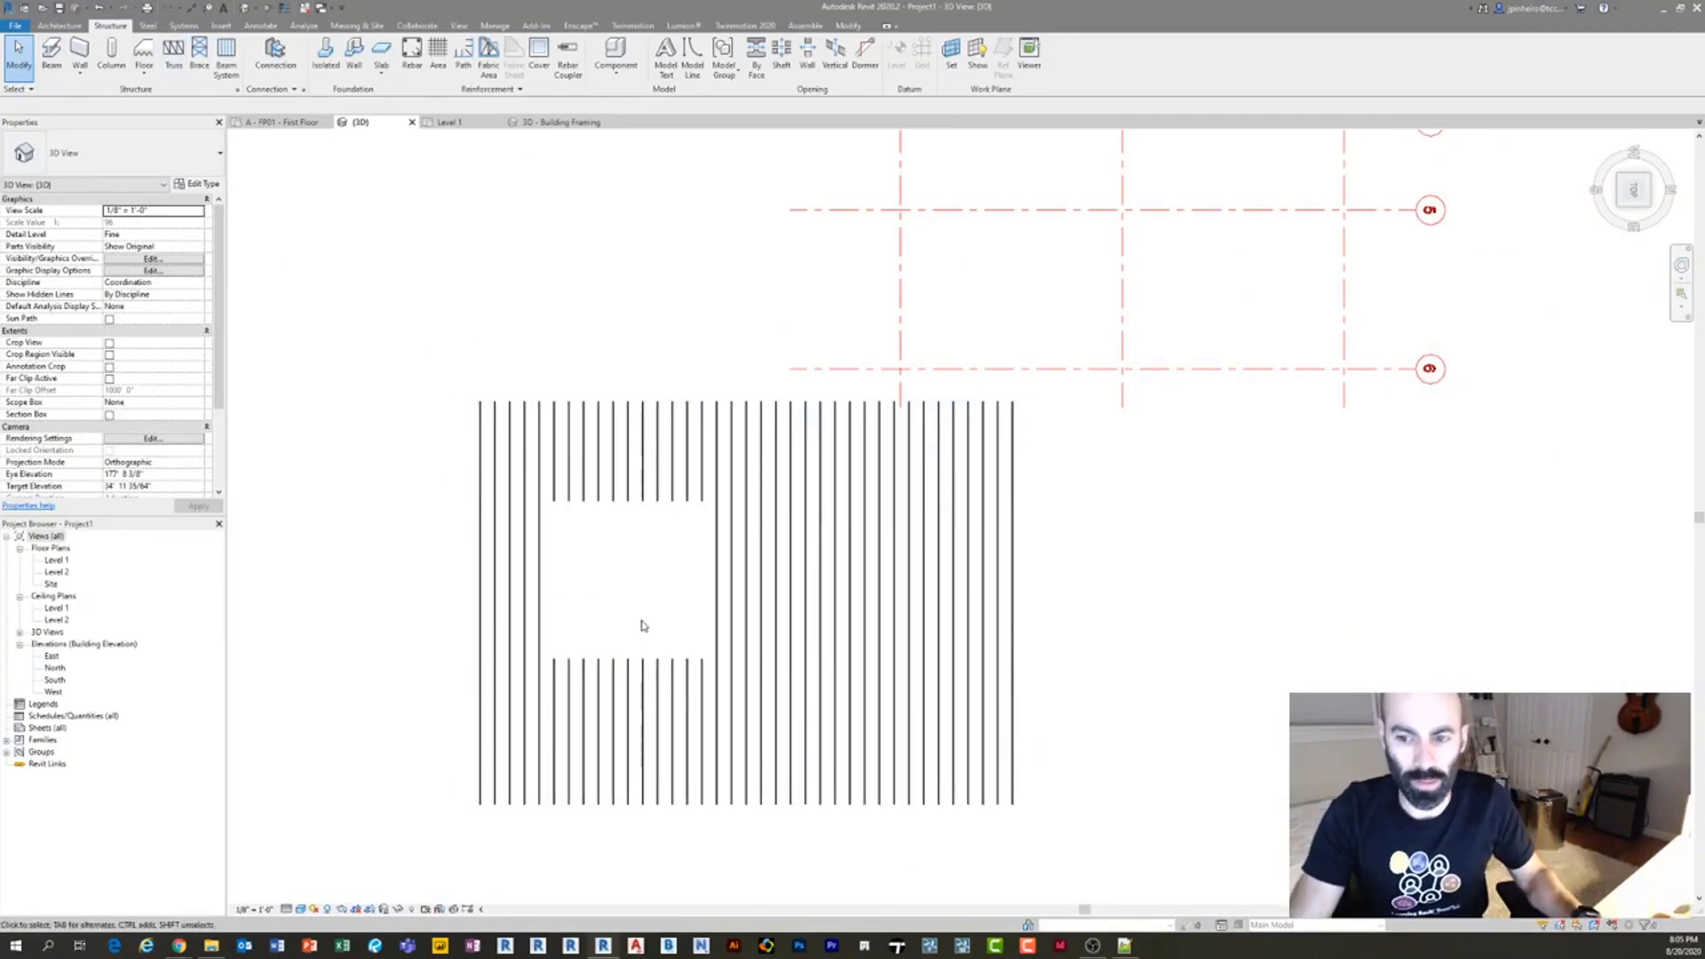
Try copying the full-length joist bordering the opening into the opening, and view the copy in 3D.
scroll(666, 578, "up", 2)
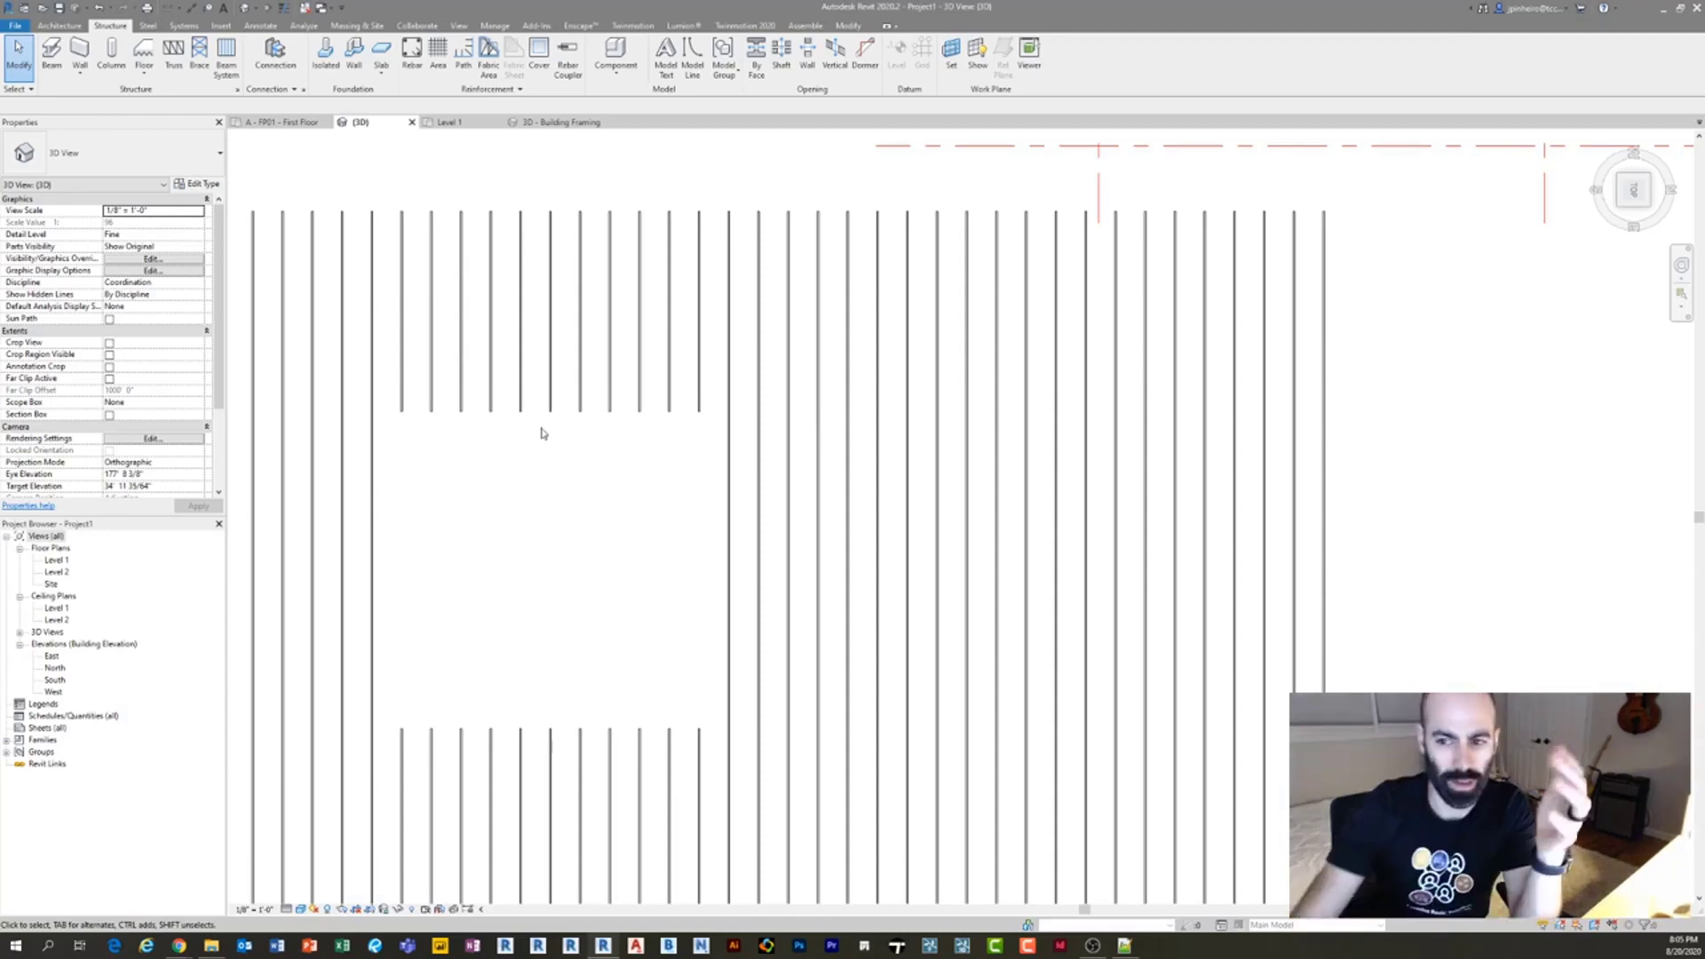
left_click(731, 506)
scroll(746, 557, "up", 1)
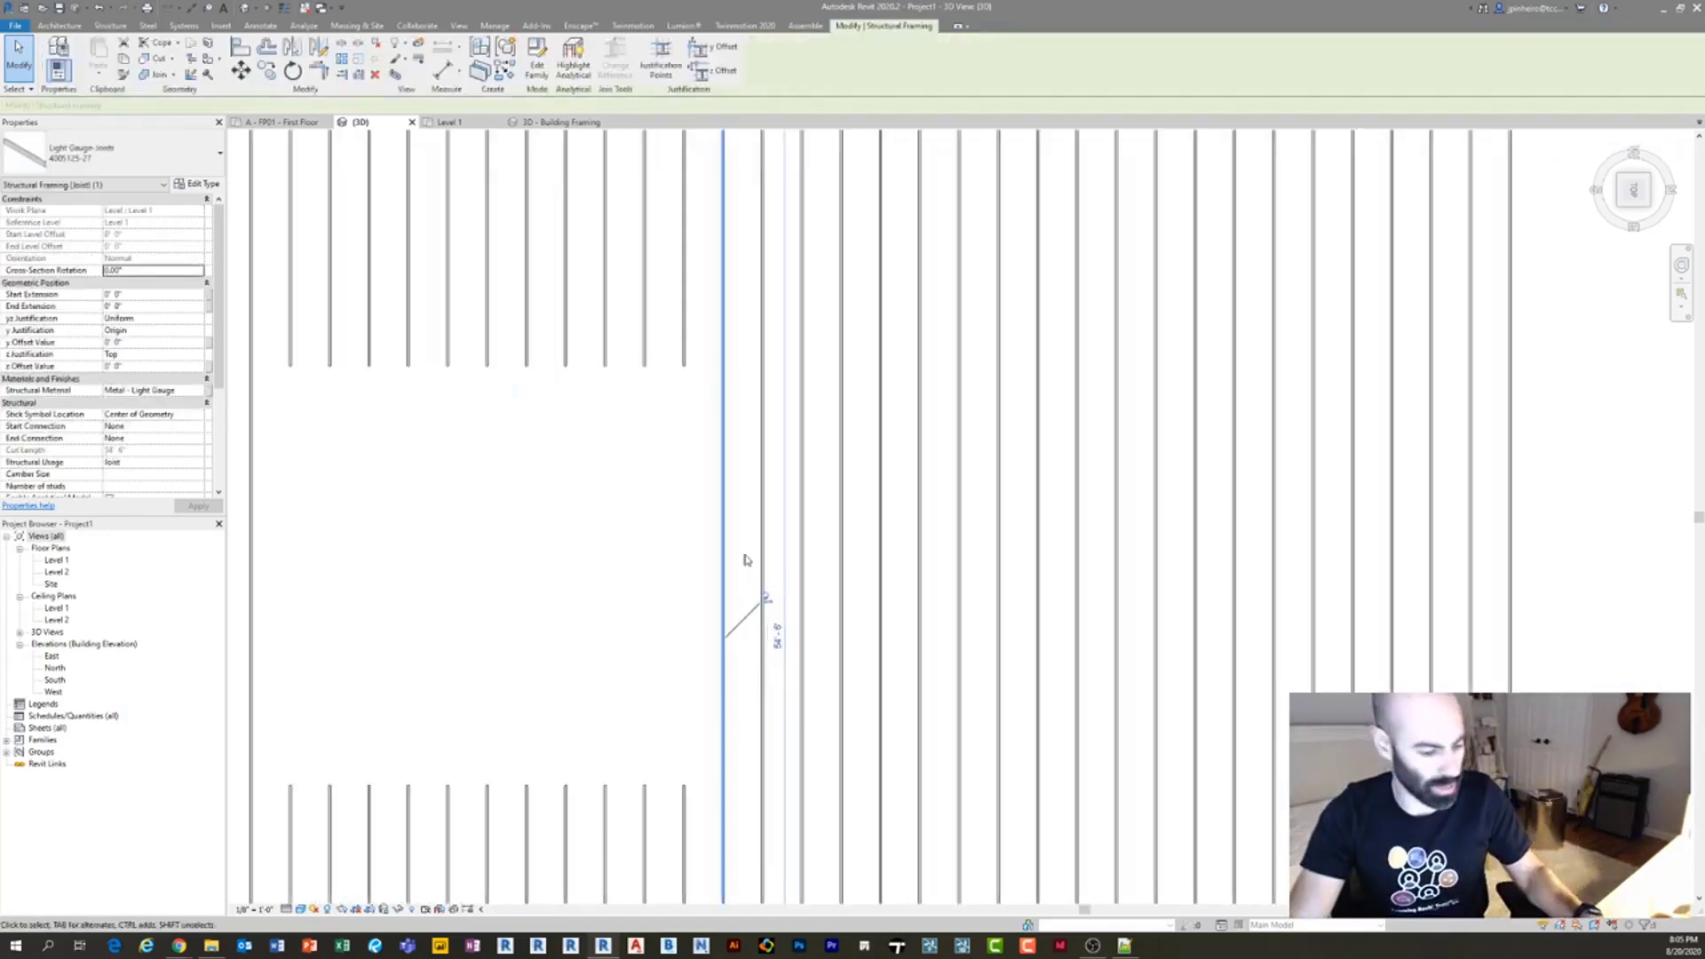
key("c")
key("o")
left_click(749, 552)
left_click(651, 549)
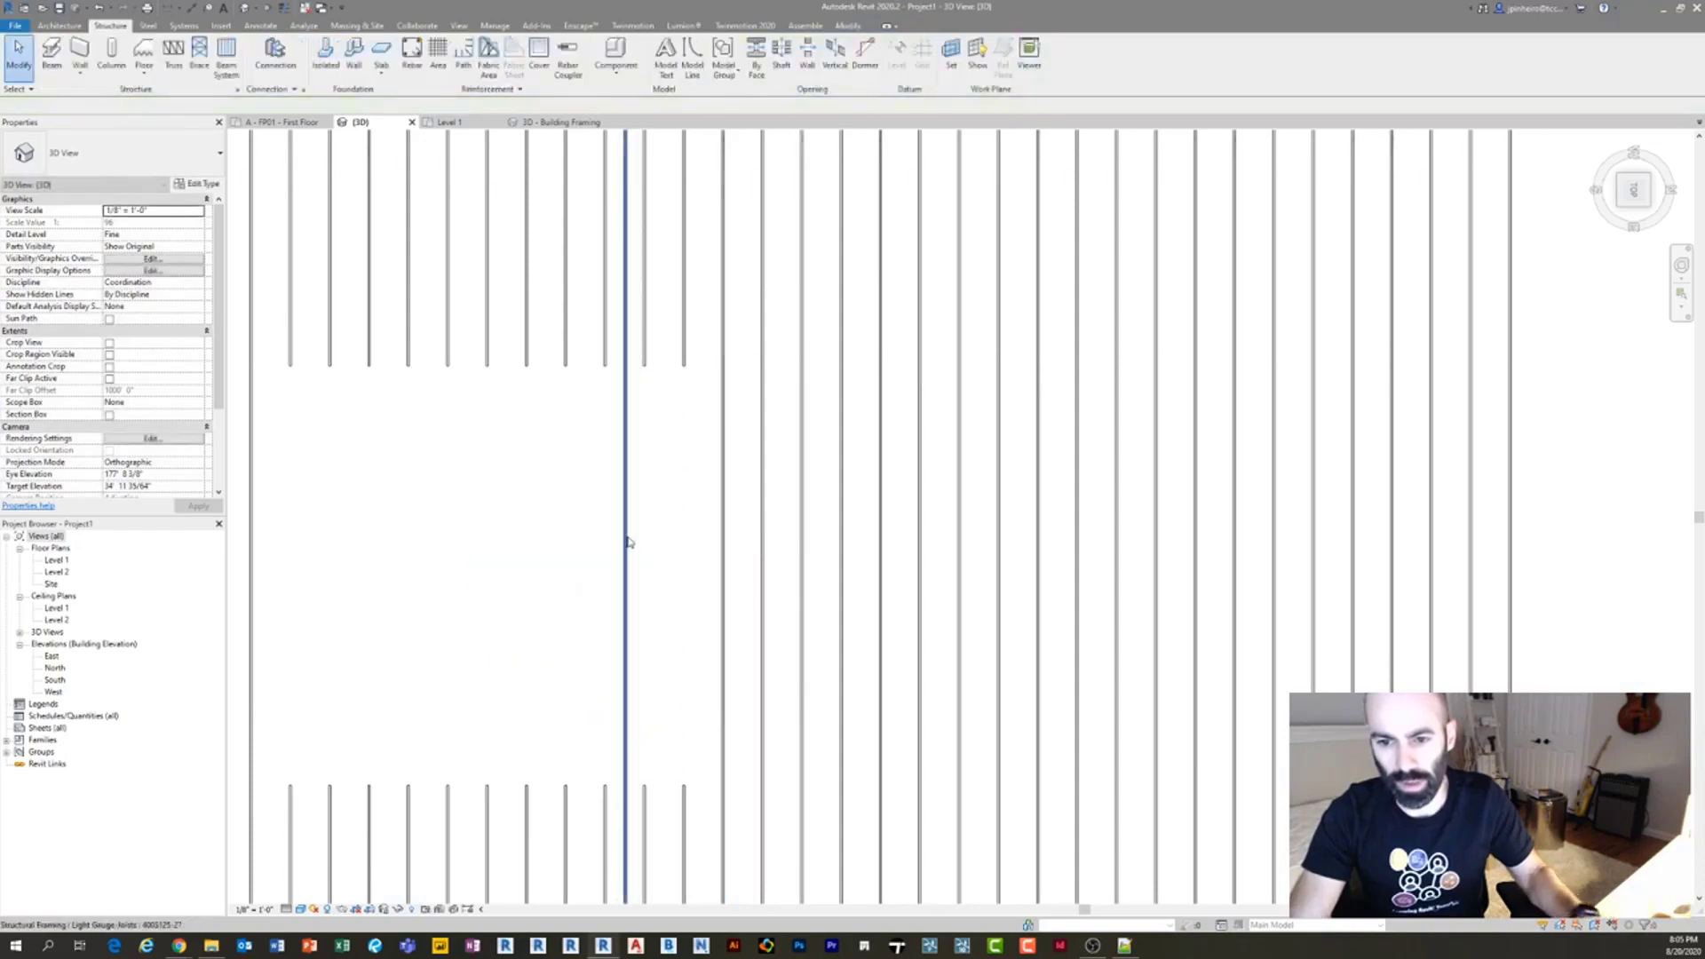
middle_click_drag(650, 583, 906, 658, "shift")
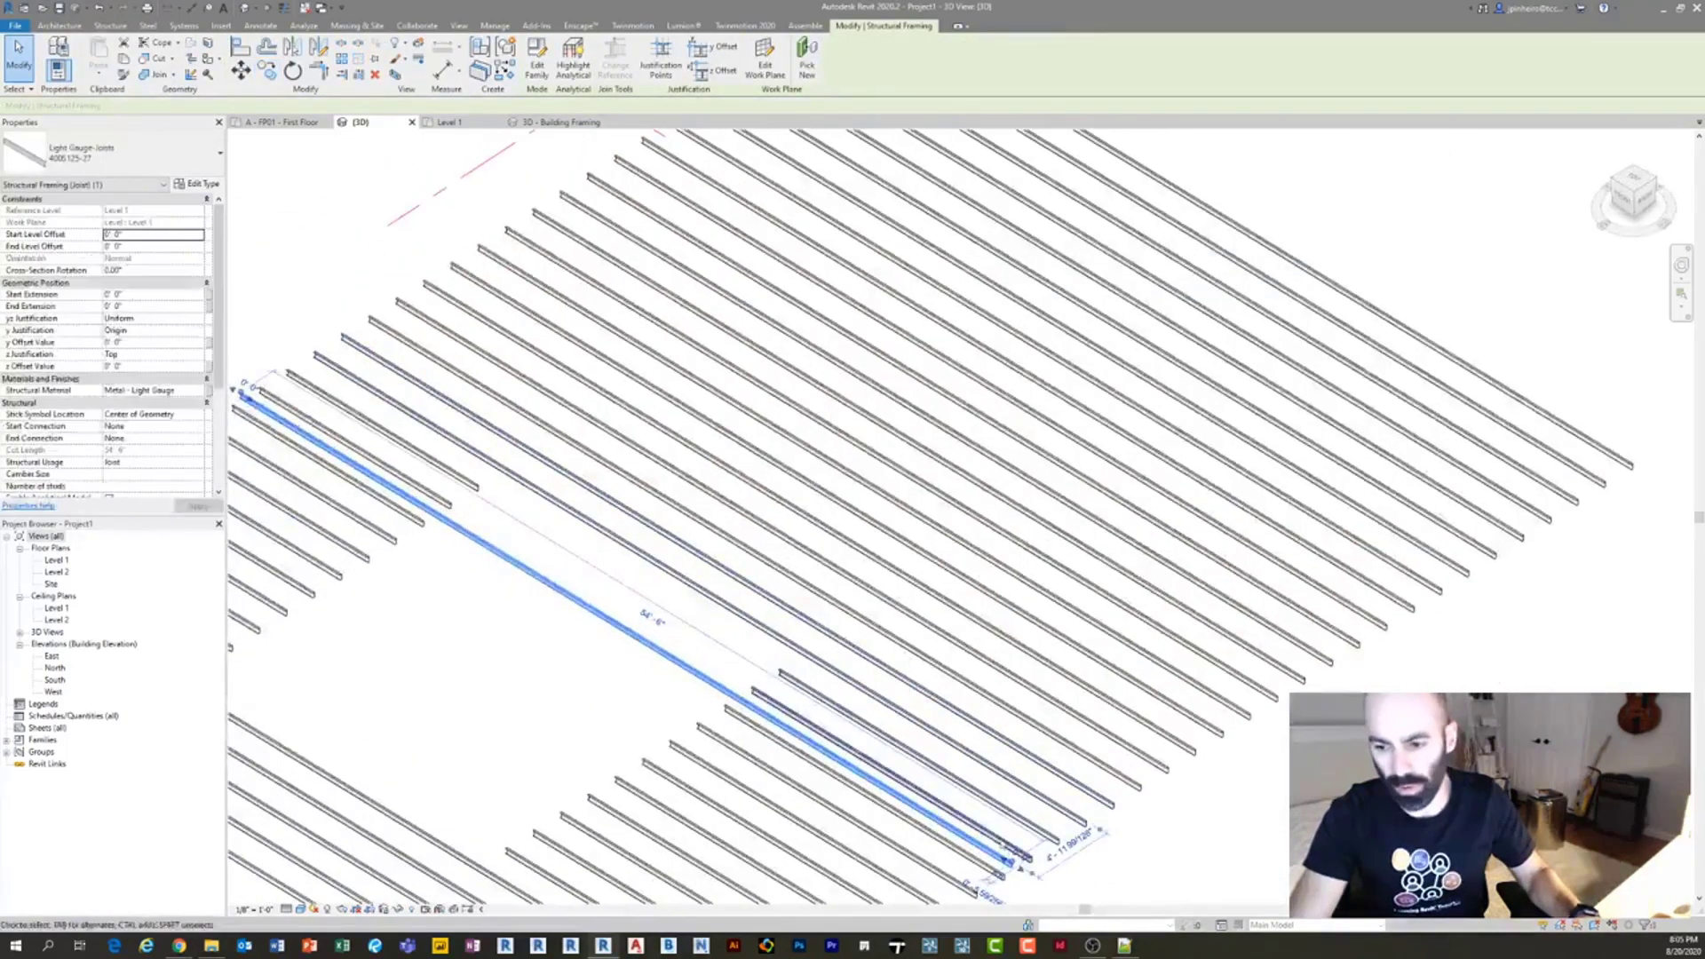
left_click(675, 684)
Place a 400S125-18 light gauge joist as a header across the opening's upper edge, spanning between the bordering full-length joists in top view.
left_click(1631, 177)
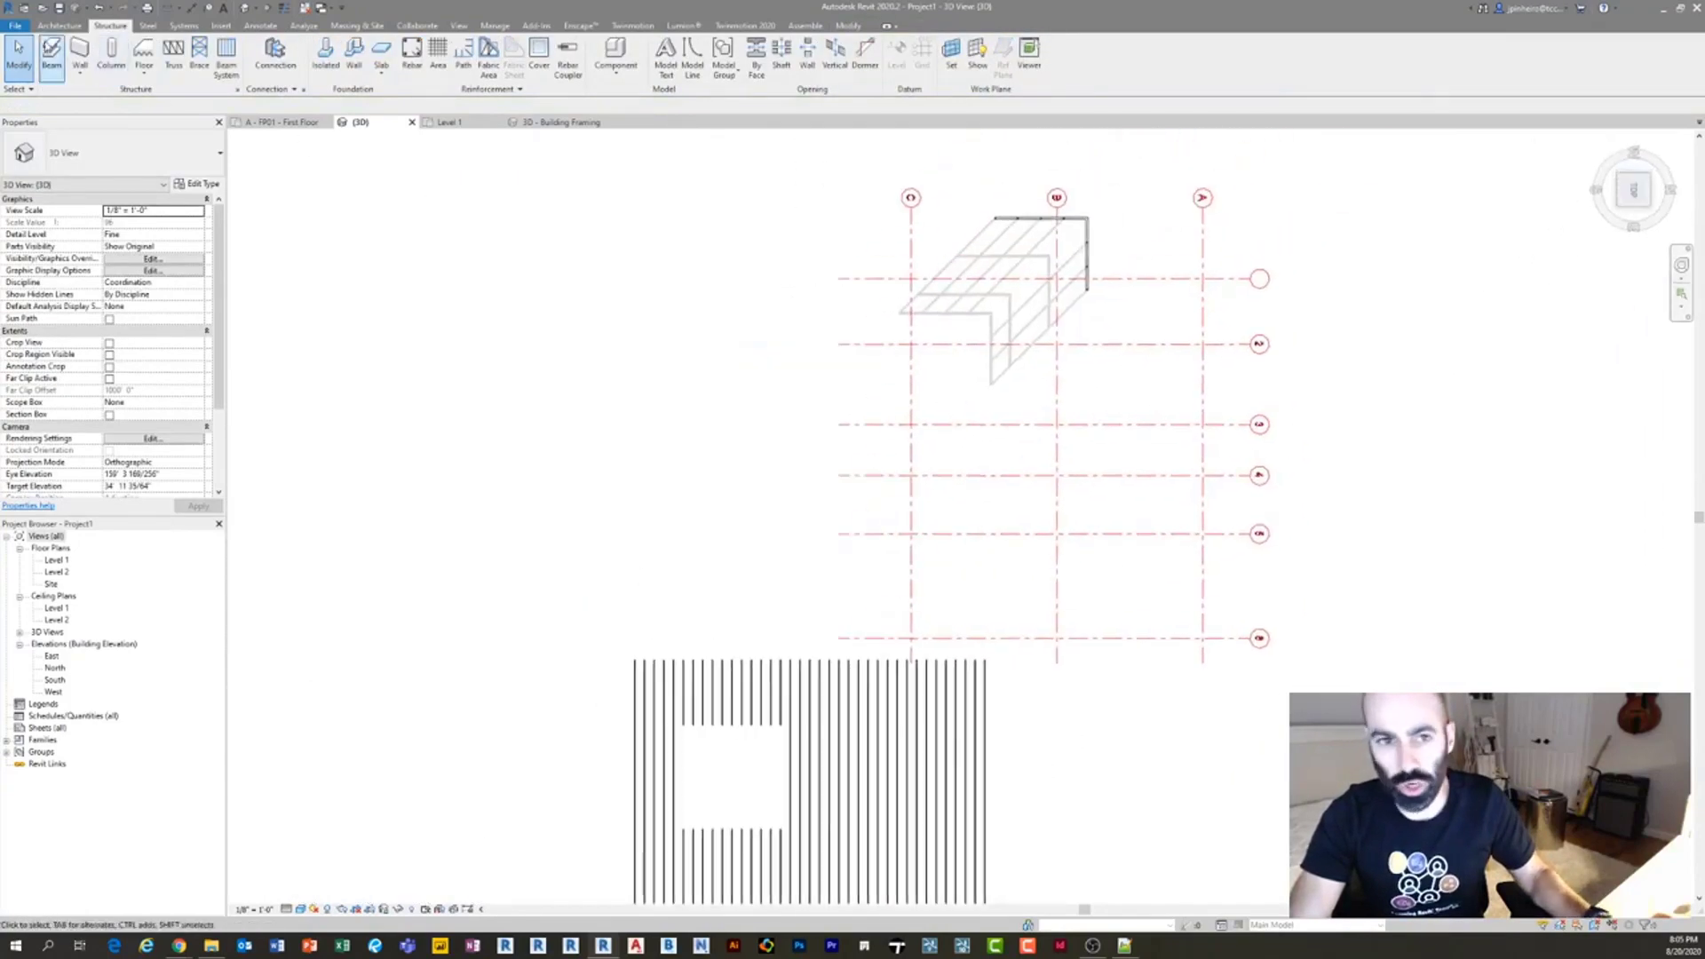
left_click(126, 160)
left_click(160, 231)
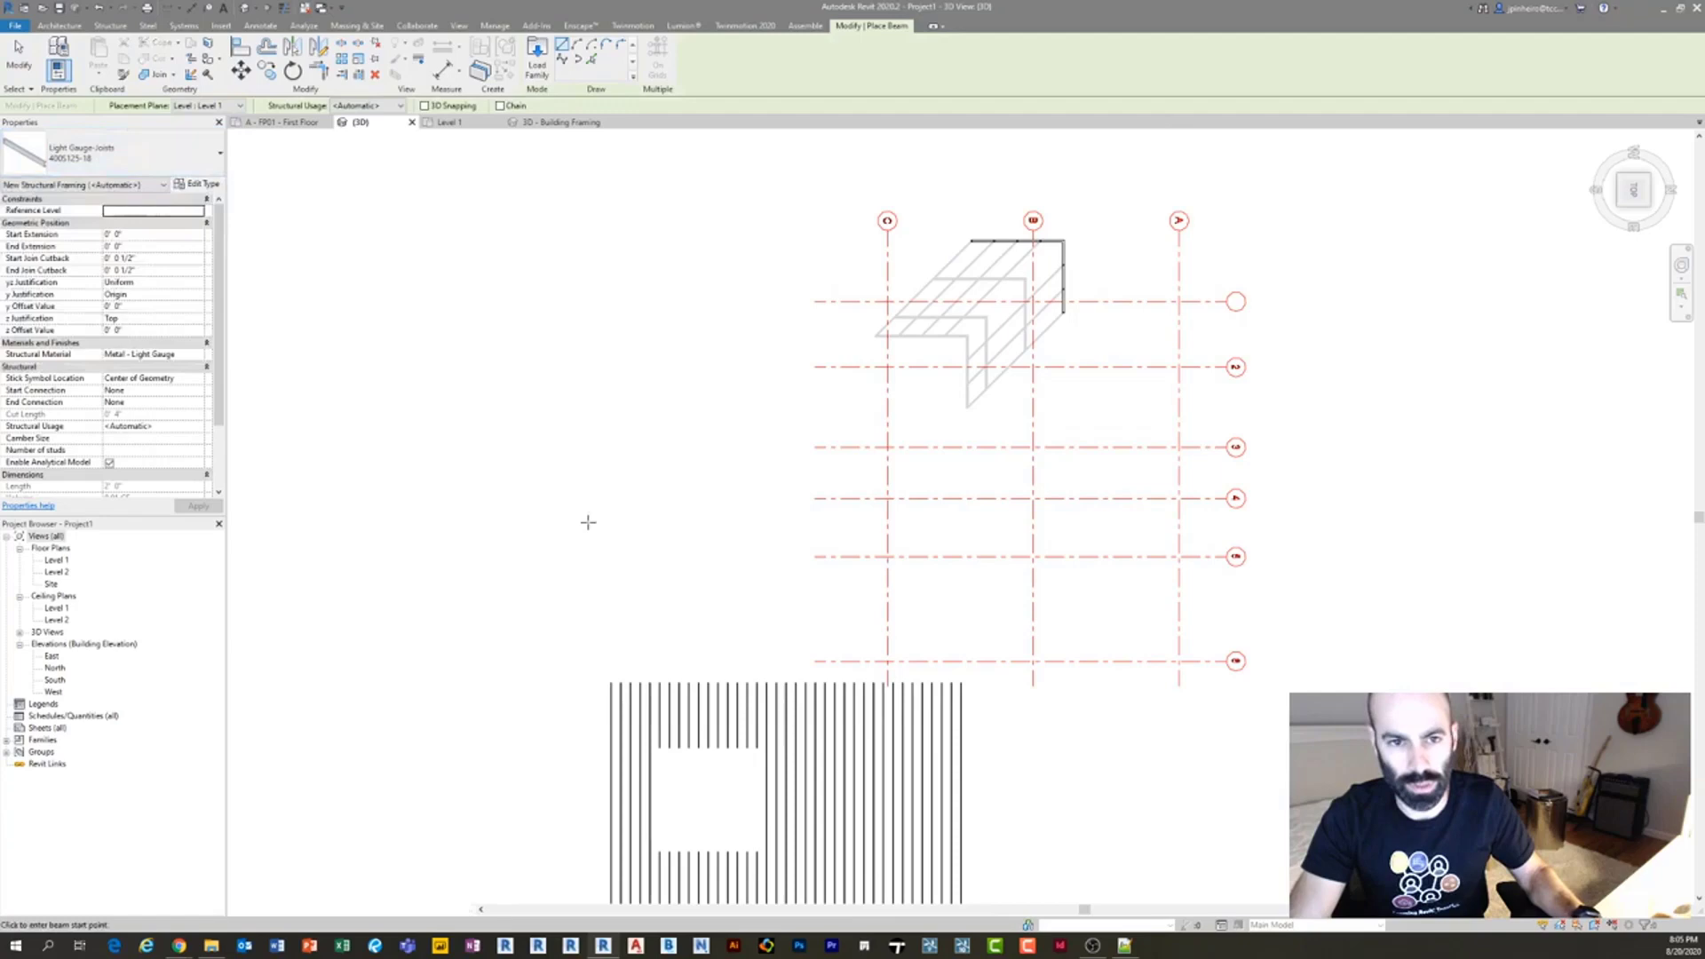
middle_click_drag(700, 812, 608, 667)
scroll(607, 668, "up", 5)
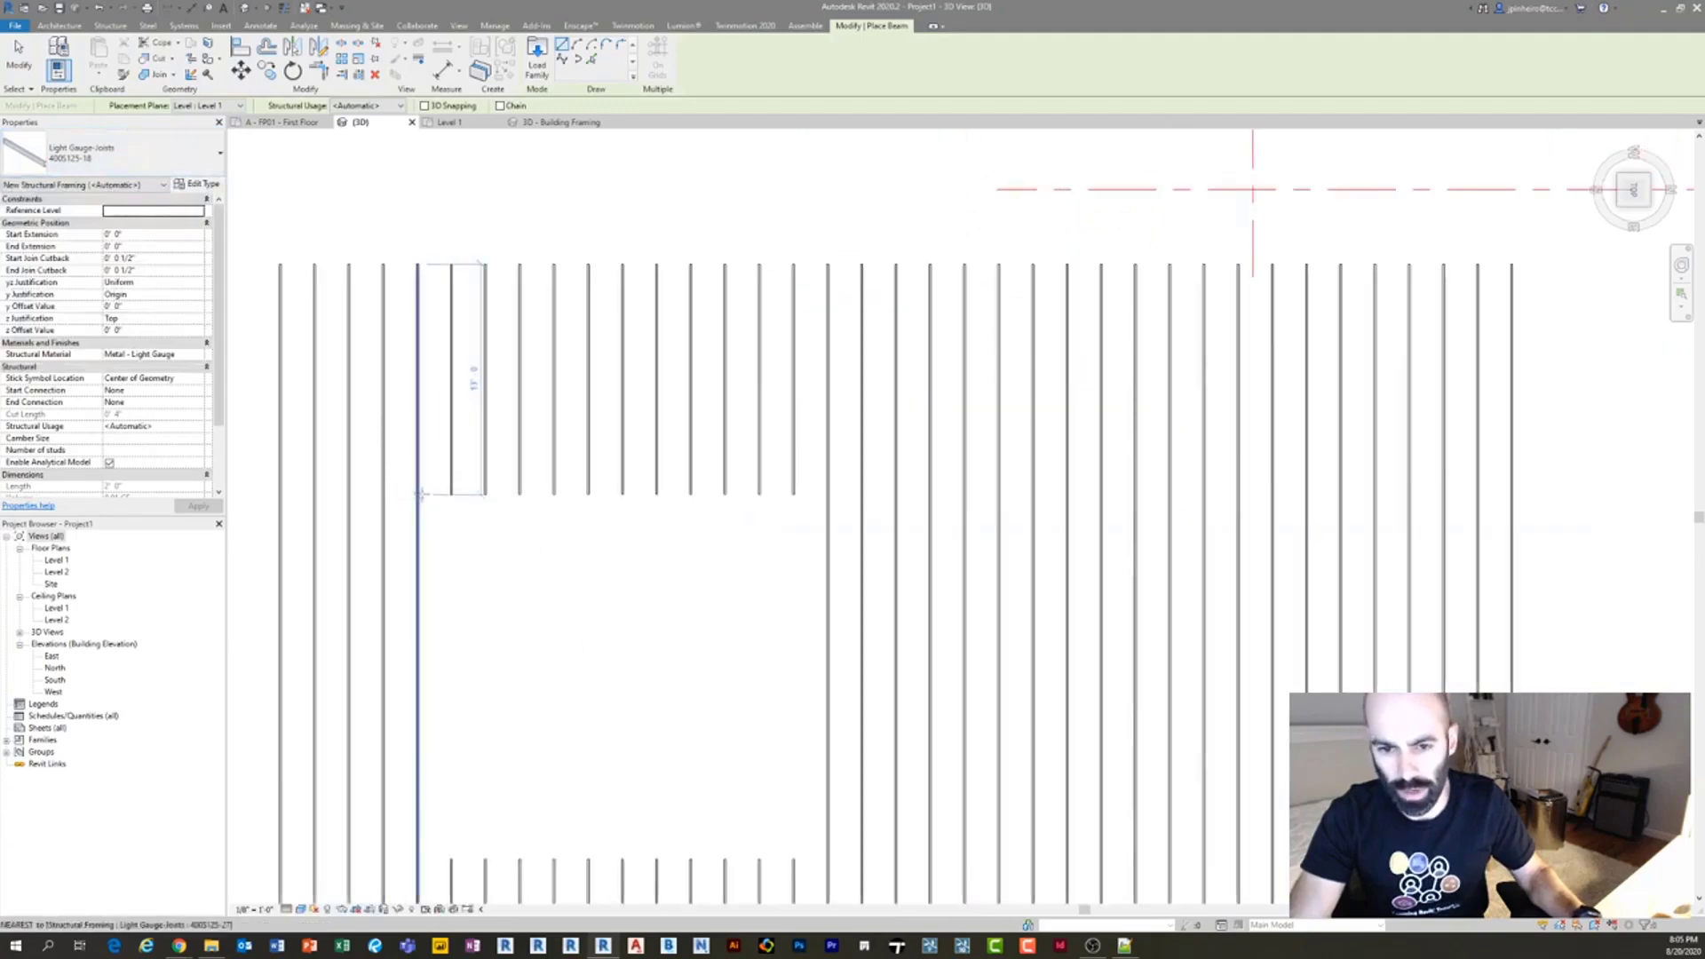
left_click(420, 495)
left_click(844, 545)
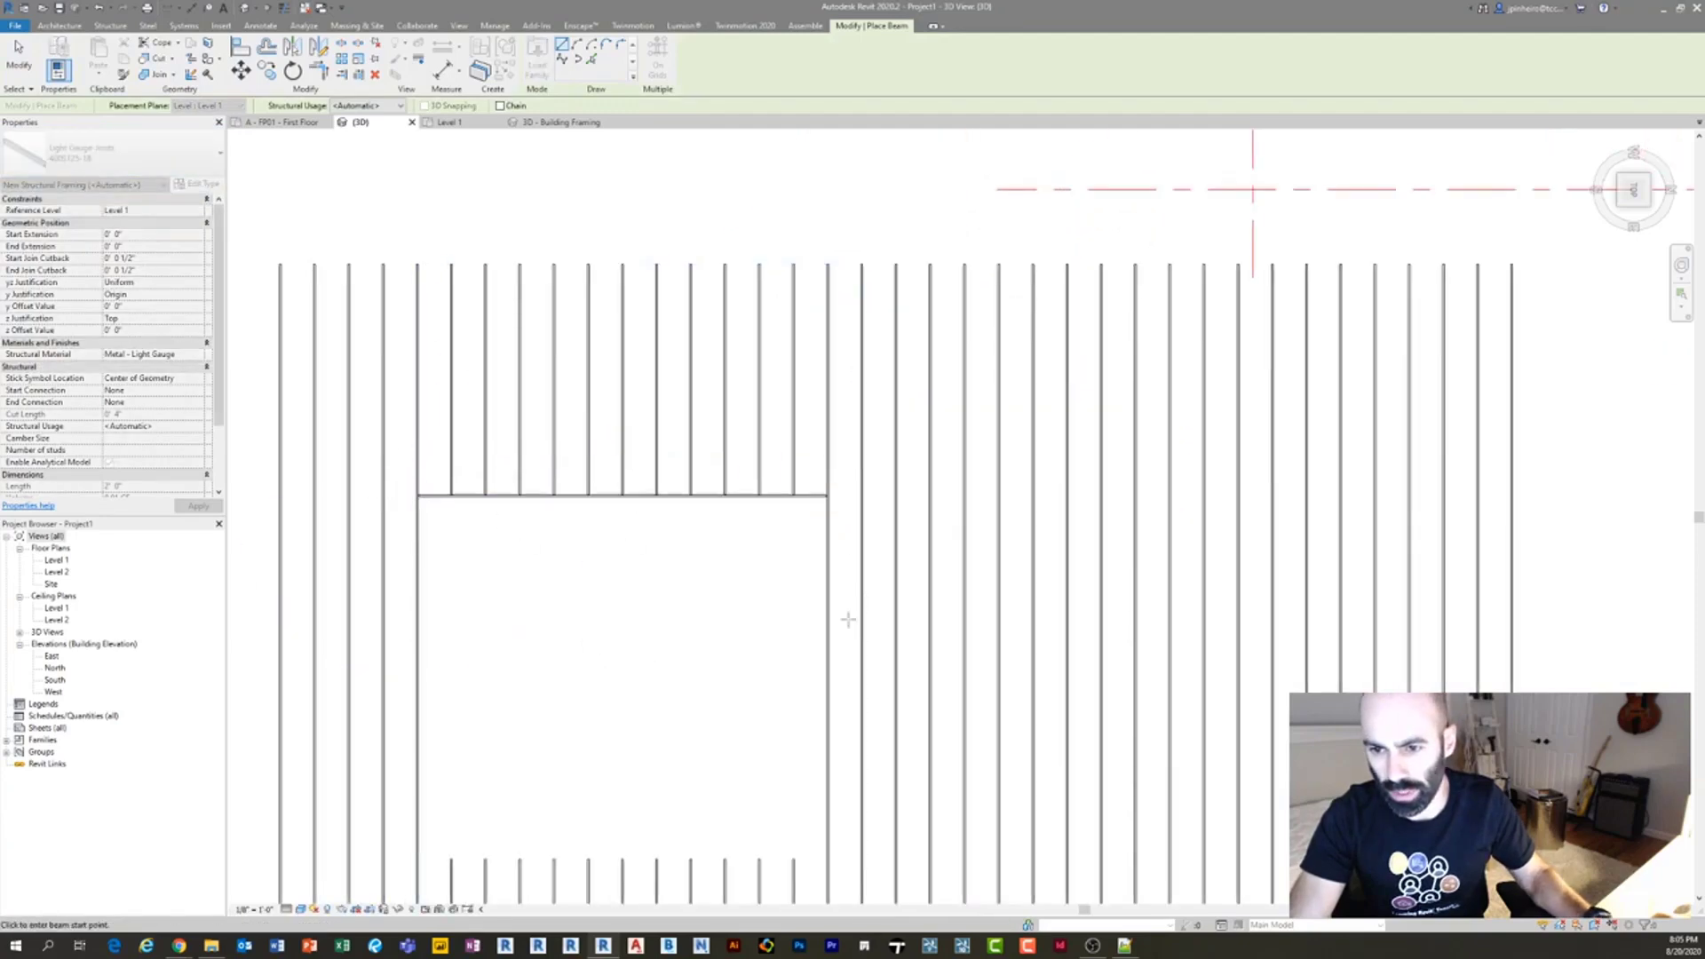
Place a second 400S125-18 header across the opening's lower edge and end beam placement.
middle_click_drag(848, 620, 841, 443)
left_click(821, 683)
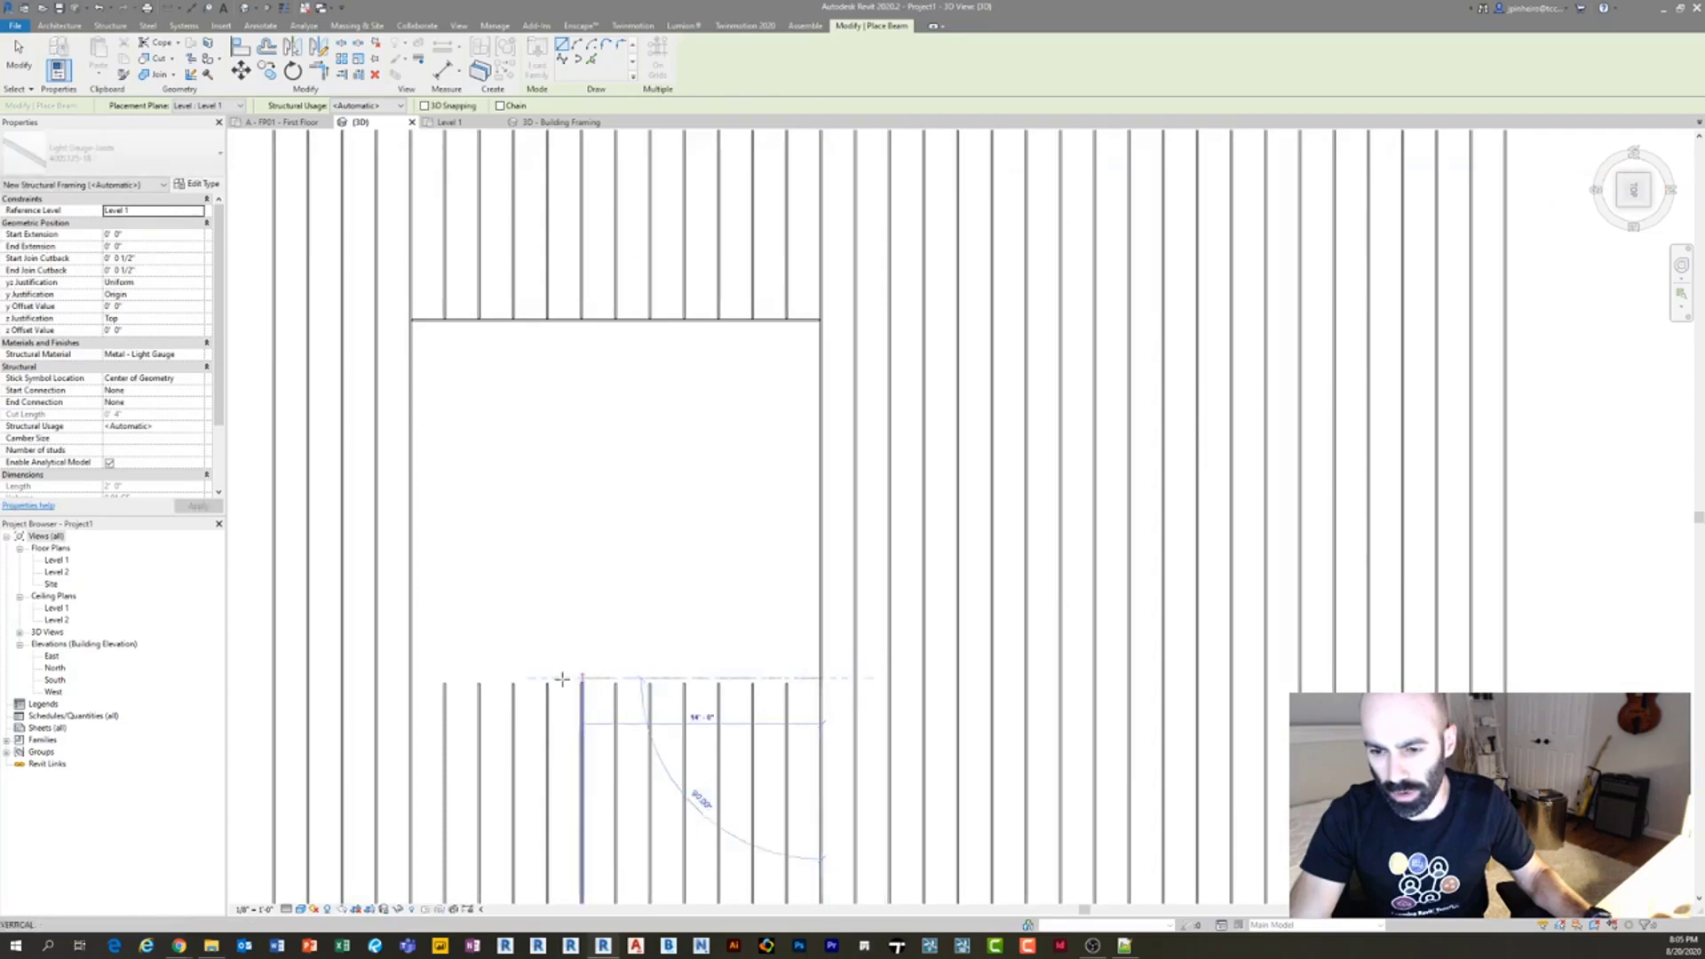
left_click(409, 677)
key("Escape")
key("Escape")
Move the lower header against the ends of the interrupted joists.
scroll(438, 680, "up", 5)
left_click(494, 672)
scroll(494, 673, "up", 3)
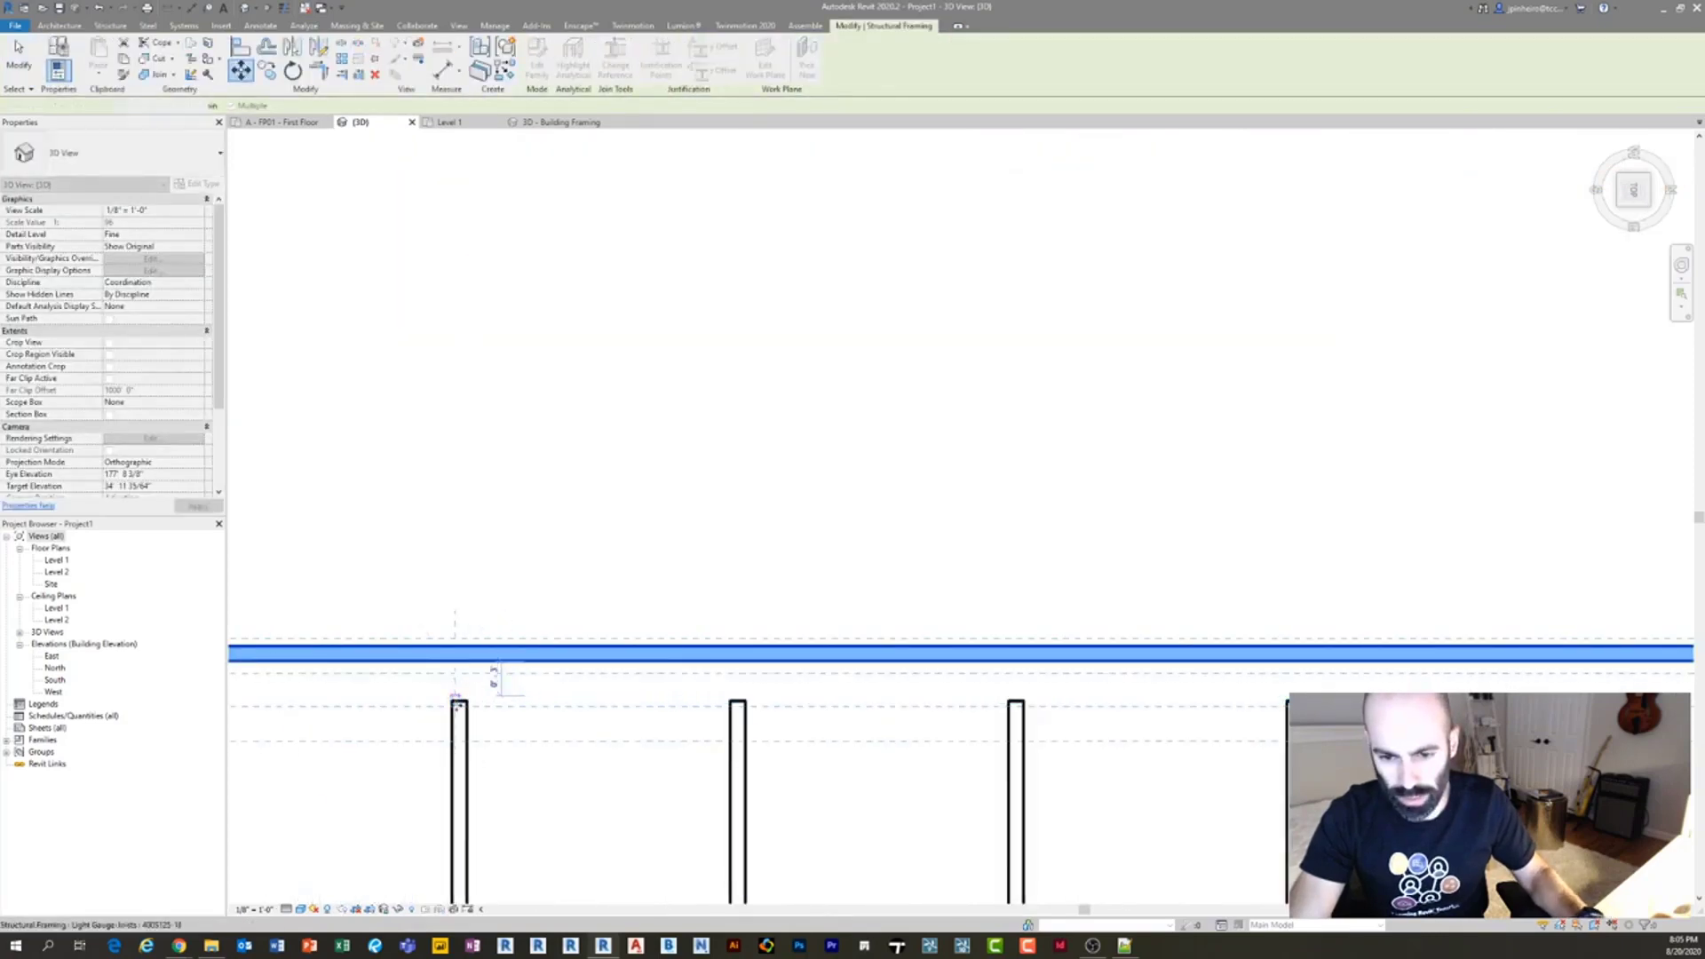
left_click(455, 700)
key("Escape")
Begin a roof by footprint and assign its base to Level 2.
scroll(533, 667, "down", 7)
middle_click_drag(685, 761, 696, 582, "shift")
scroll(533, 448, "down", 2)
scroll(730, 487, "up", 4)
scroll(669, 445, "down", 6)
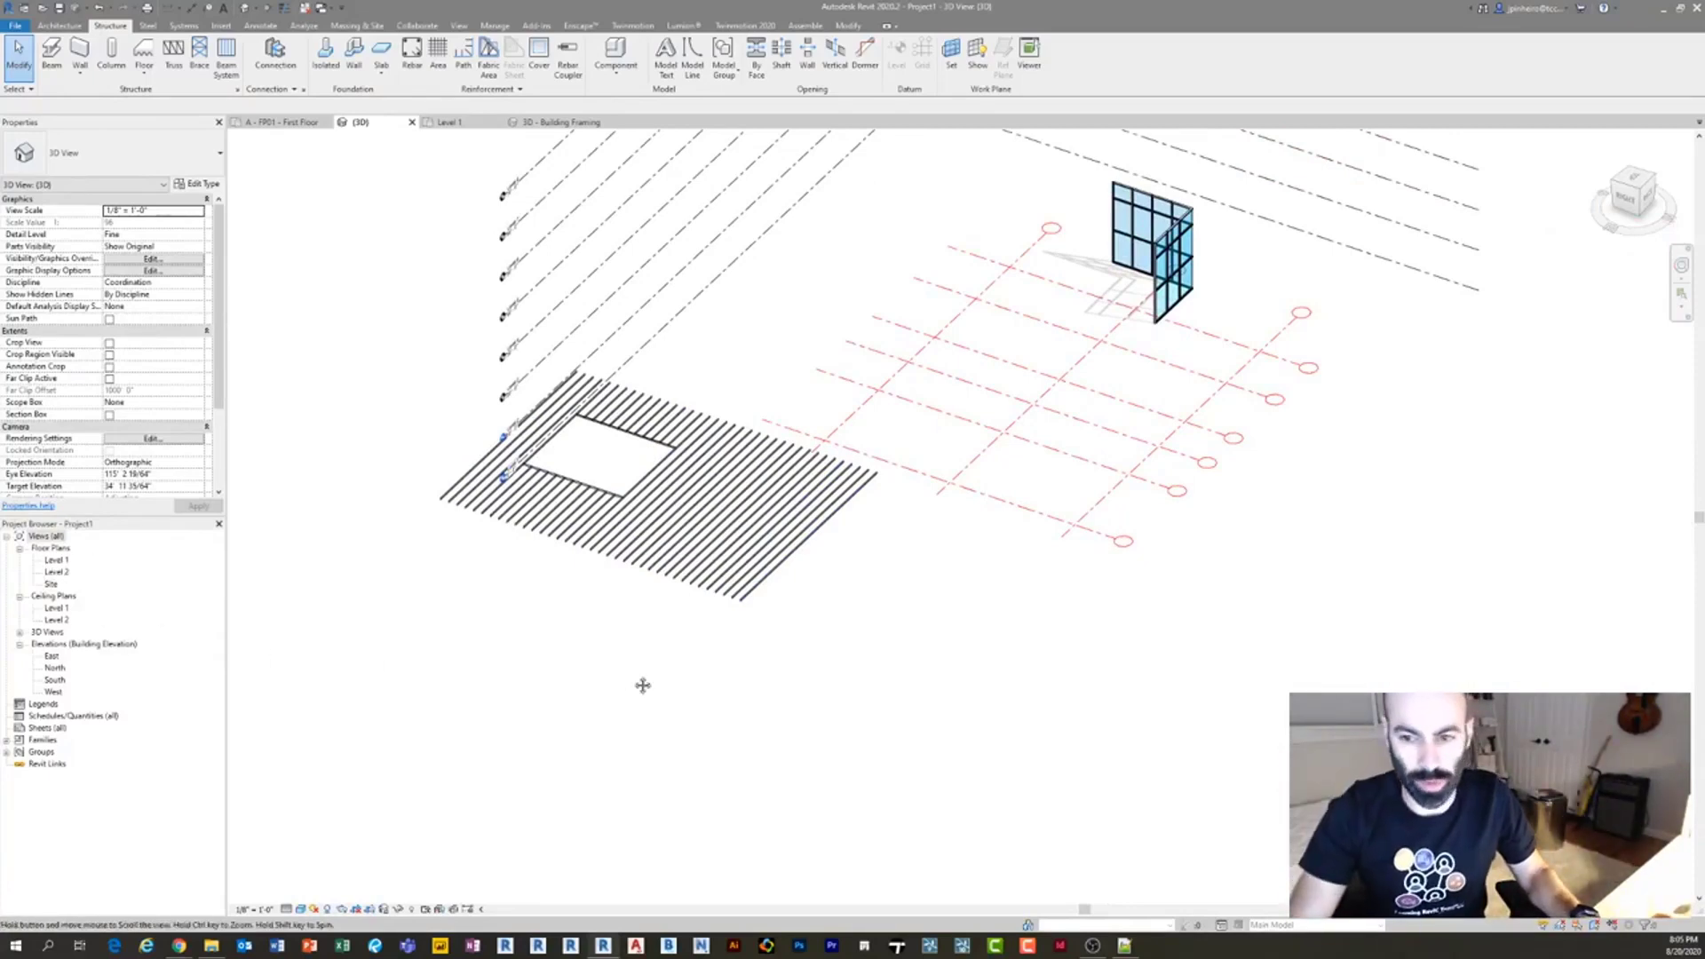
middle_click_drag(643, 685, 641, 687)
left_click(59, 25)
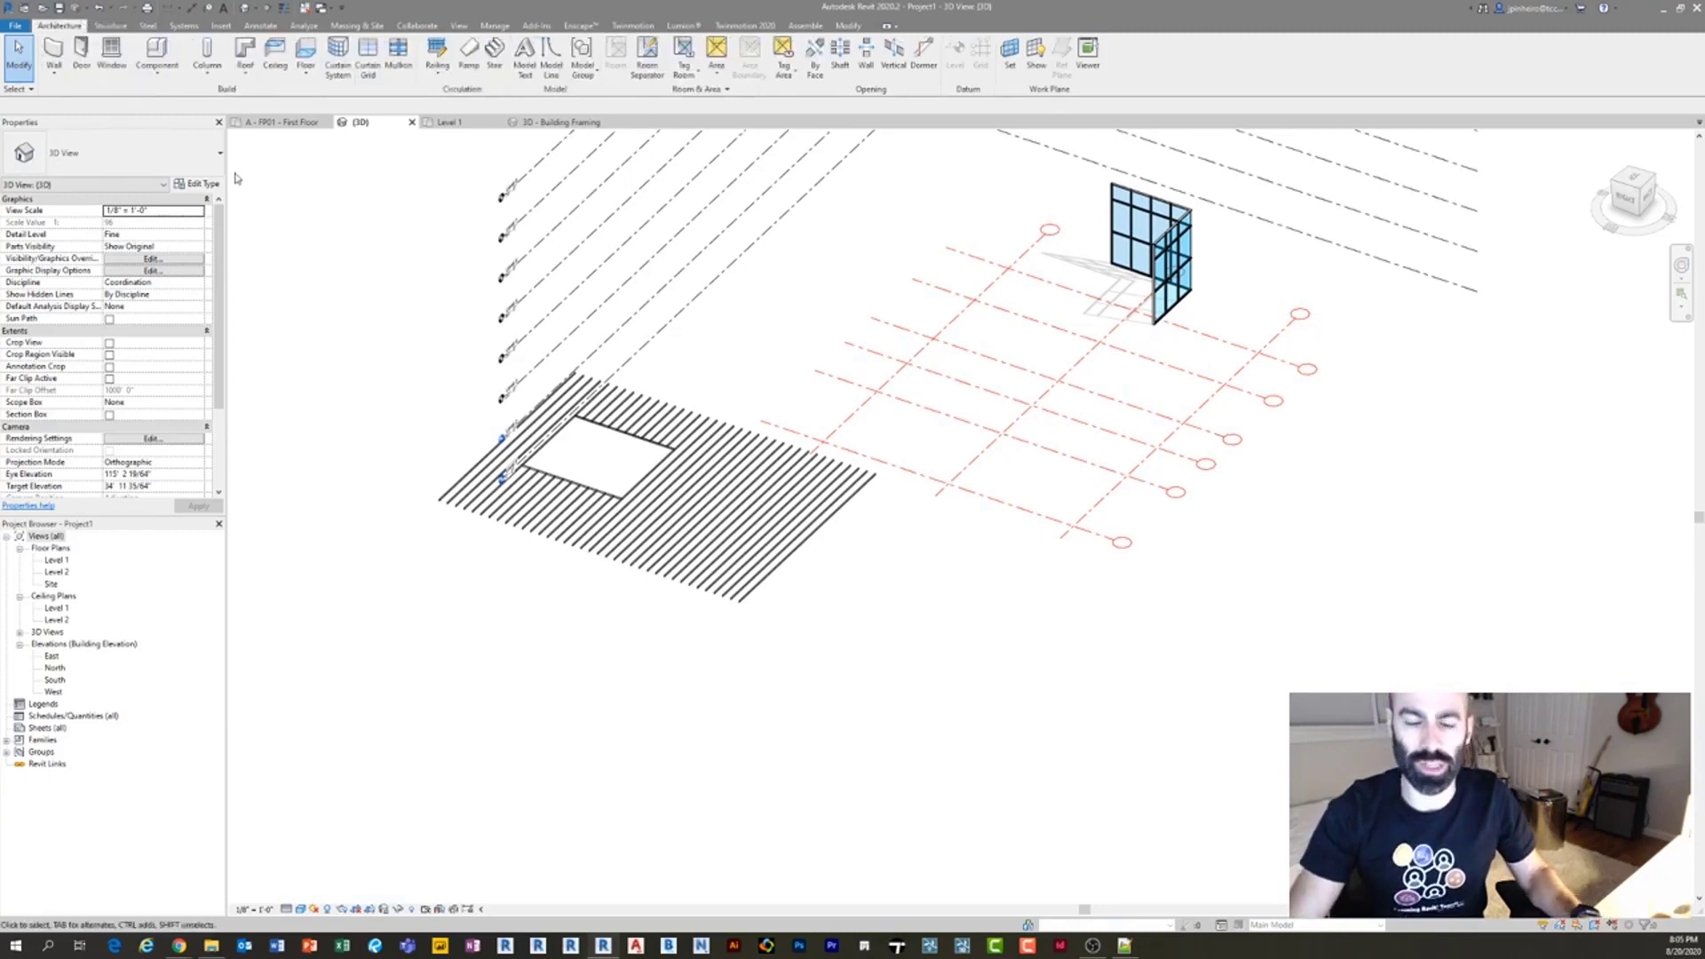
left_click(240, 54)
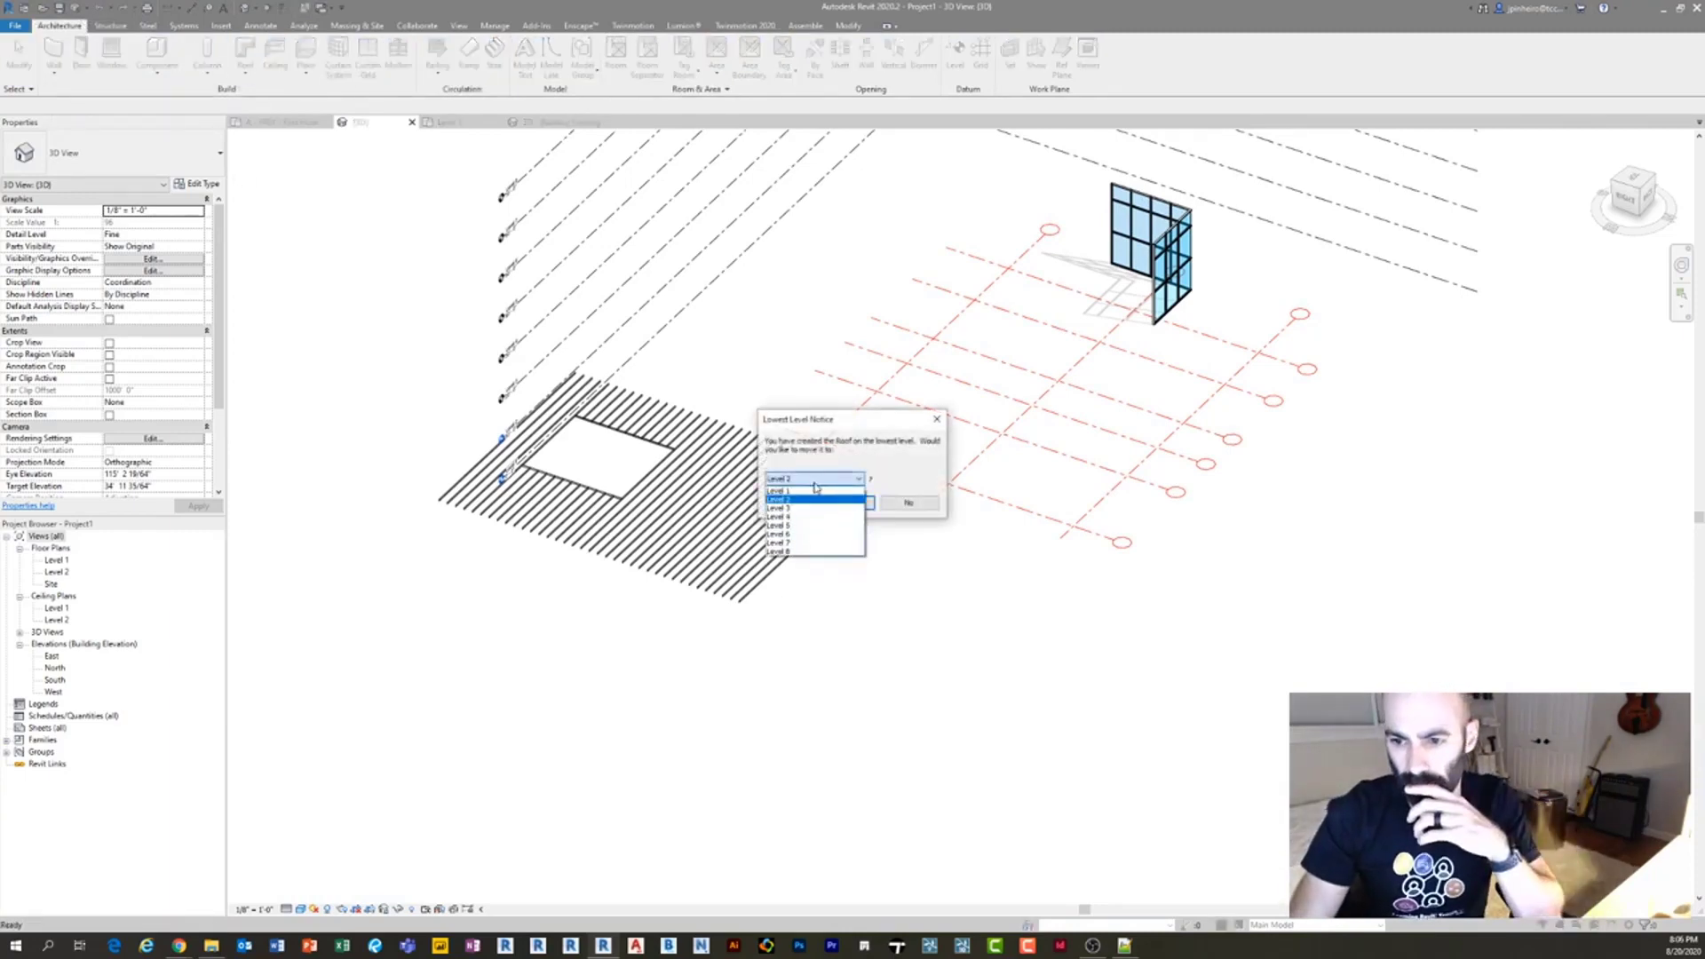
left_click(812, 487)
left_click(844, 503)
Sketch a rectangular roof footprint in the empty area beside the joist field and grids.
middle_click_drag(969, 636, 602, 556)
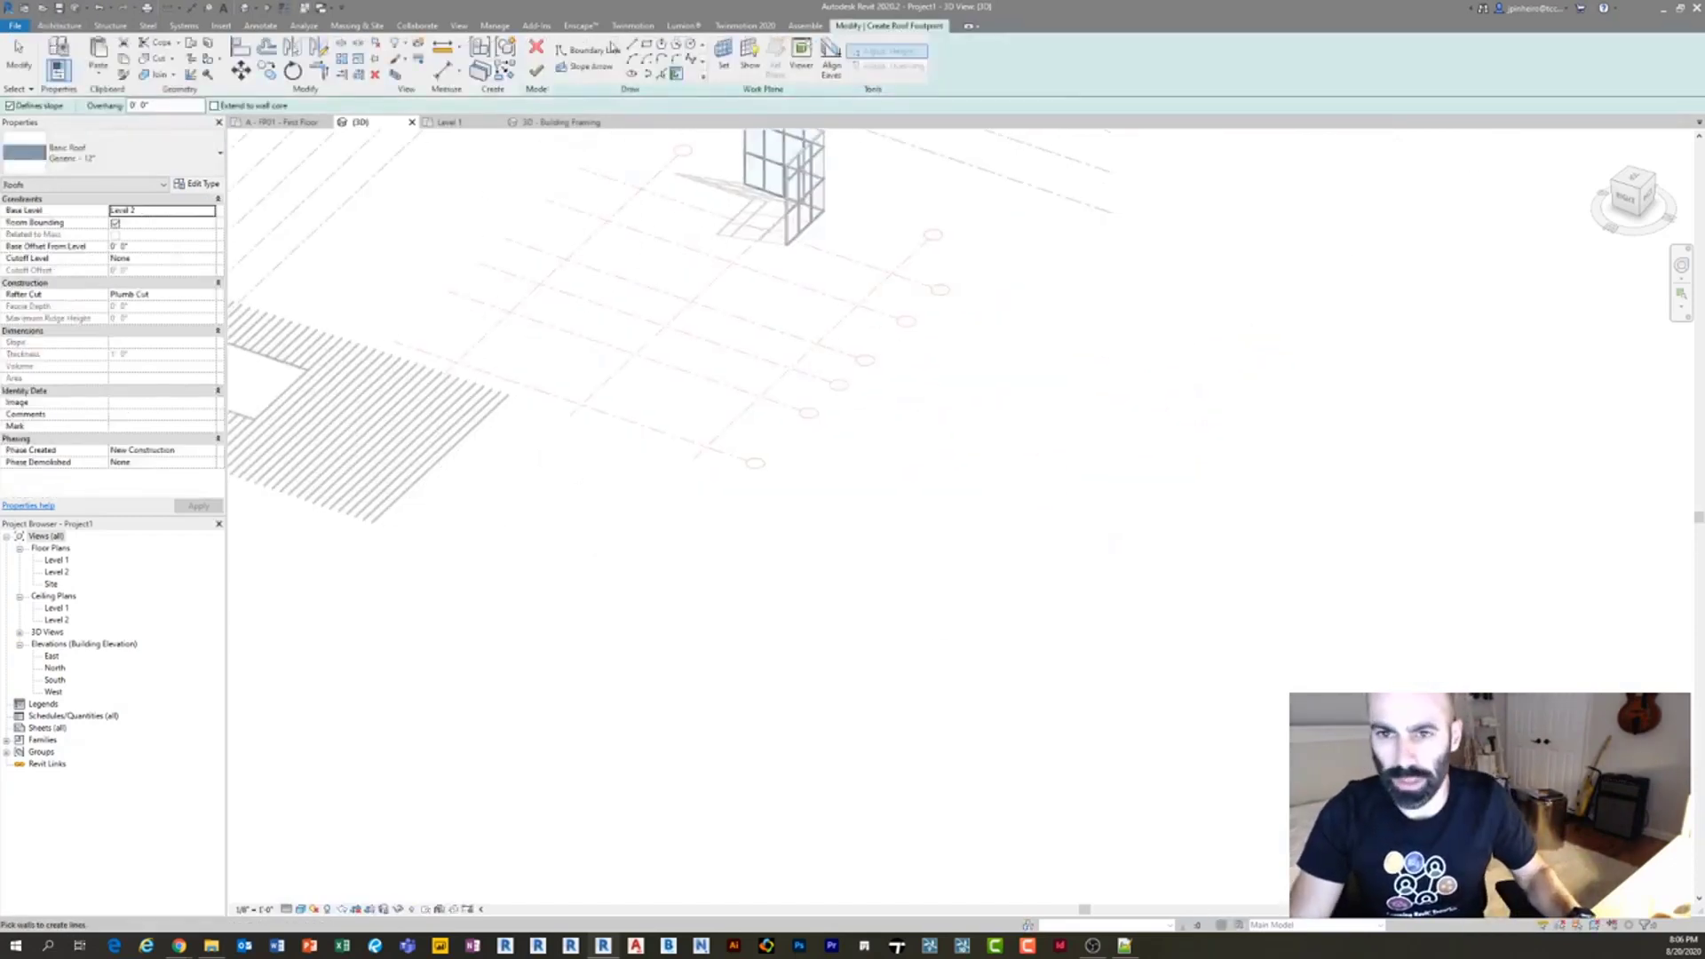
left_click(647, 44)
left_click(576, 757)
left_click(546, 468)
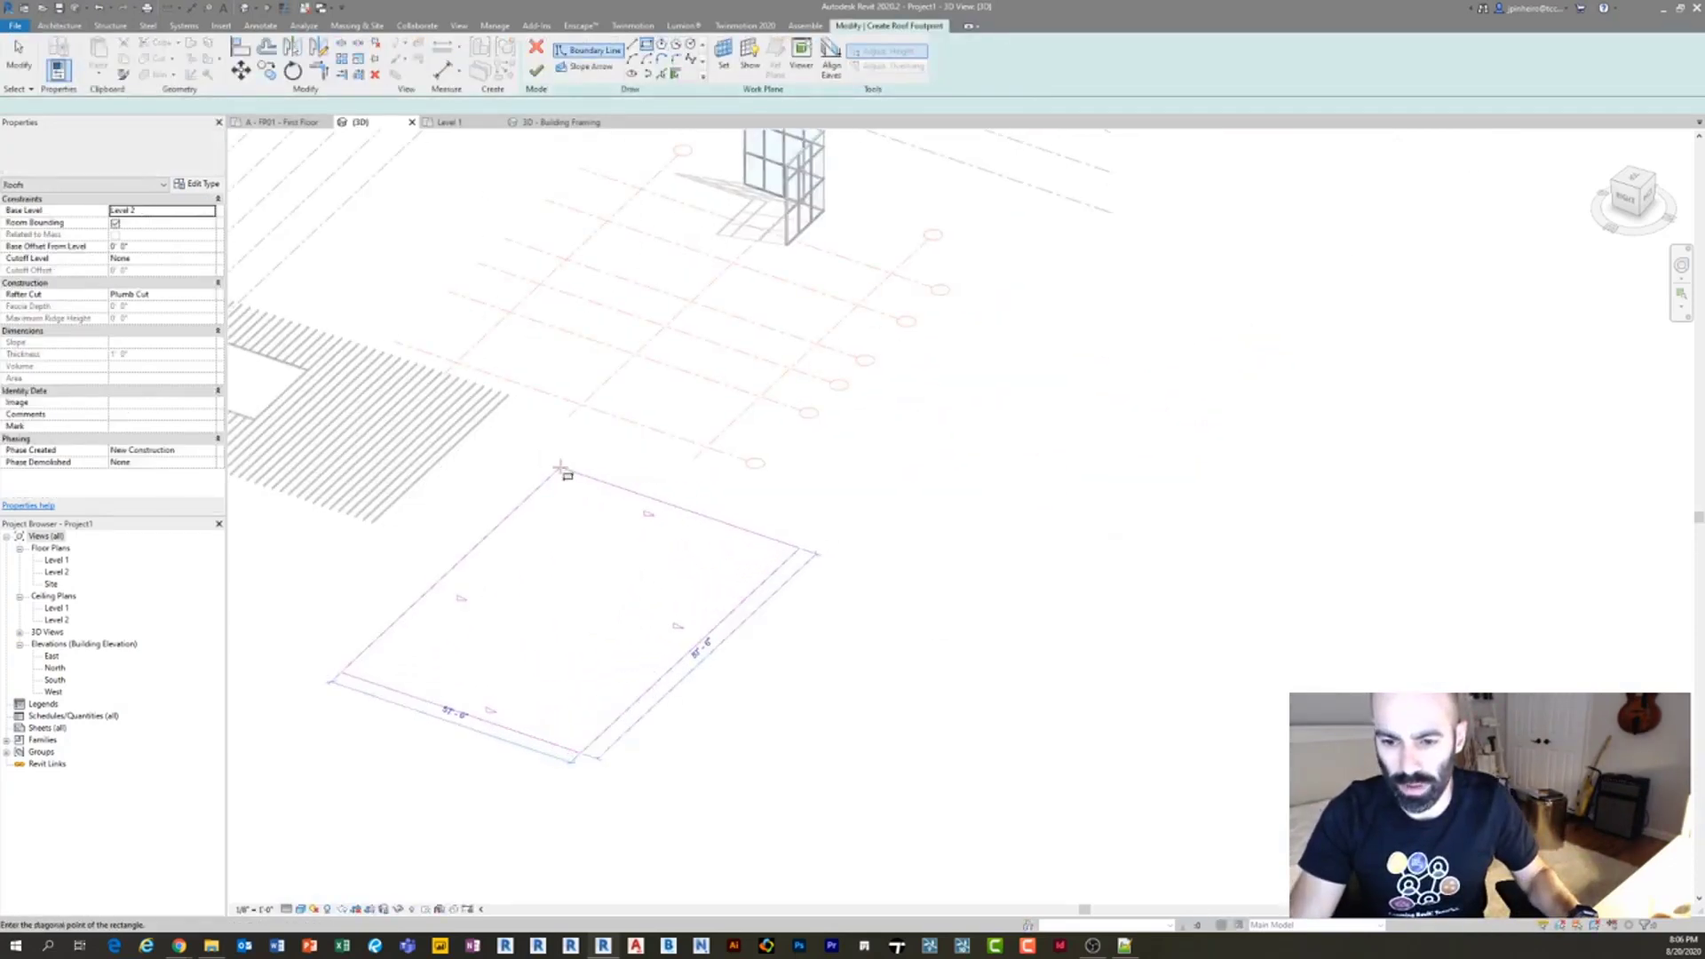
key("Escape")
Turn off the slope definition on the footprint's two short edges to form gable ends.
left_click_drag(803, 757, 582, 632)
left_click_drag(536, 598, 404, 513, "ctrl")
left_click(537, 740)
left_click(671, 509, "ctrl")
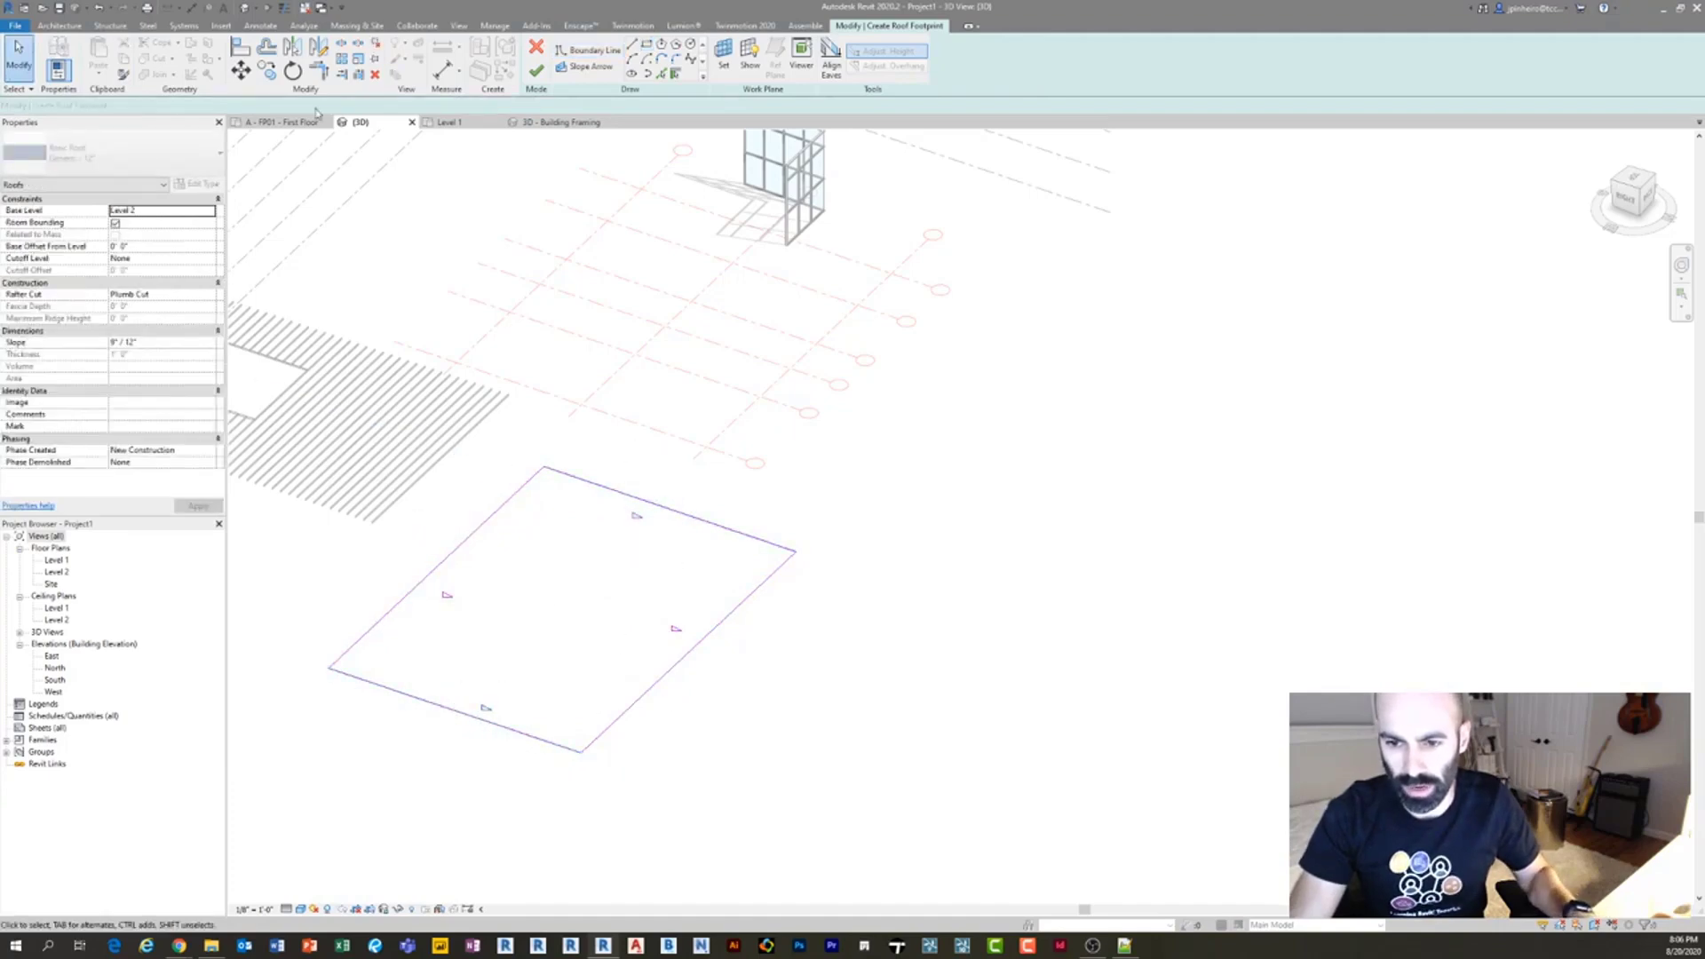
Set the slope of the two long footprint edges to 5" / 12" and finish the roof.
left_click_drag(759, 727, 650, 641)
left_click_drag(521, 577, 451, 501, "ctrl")
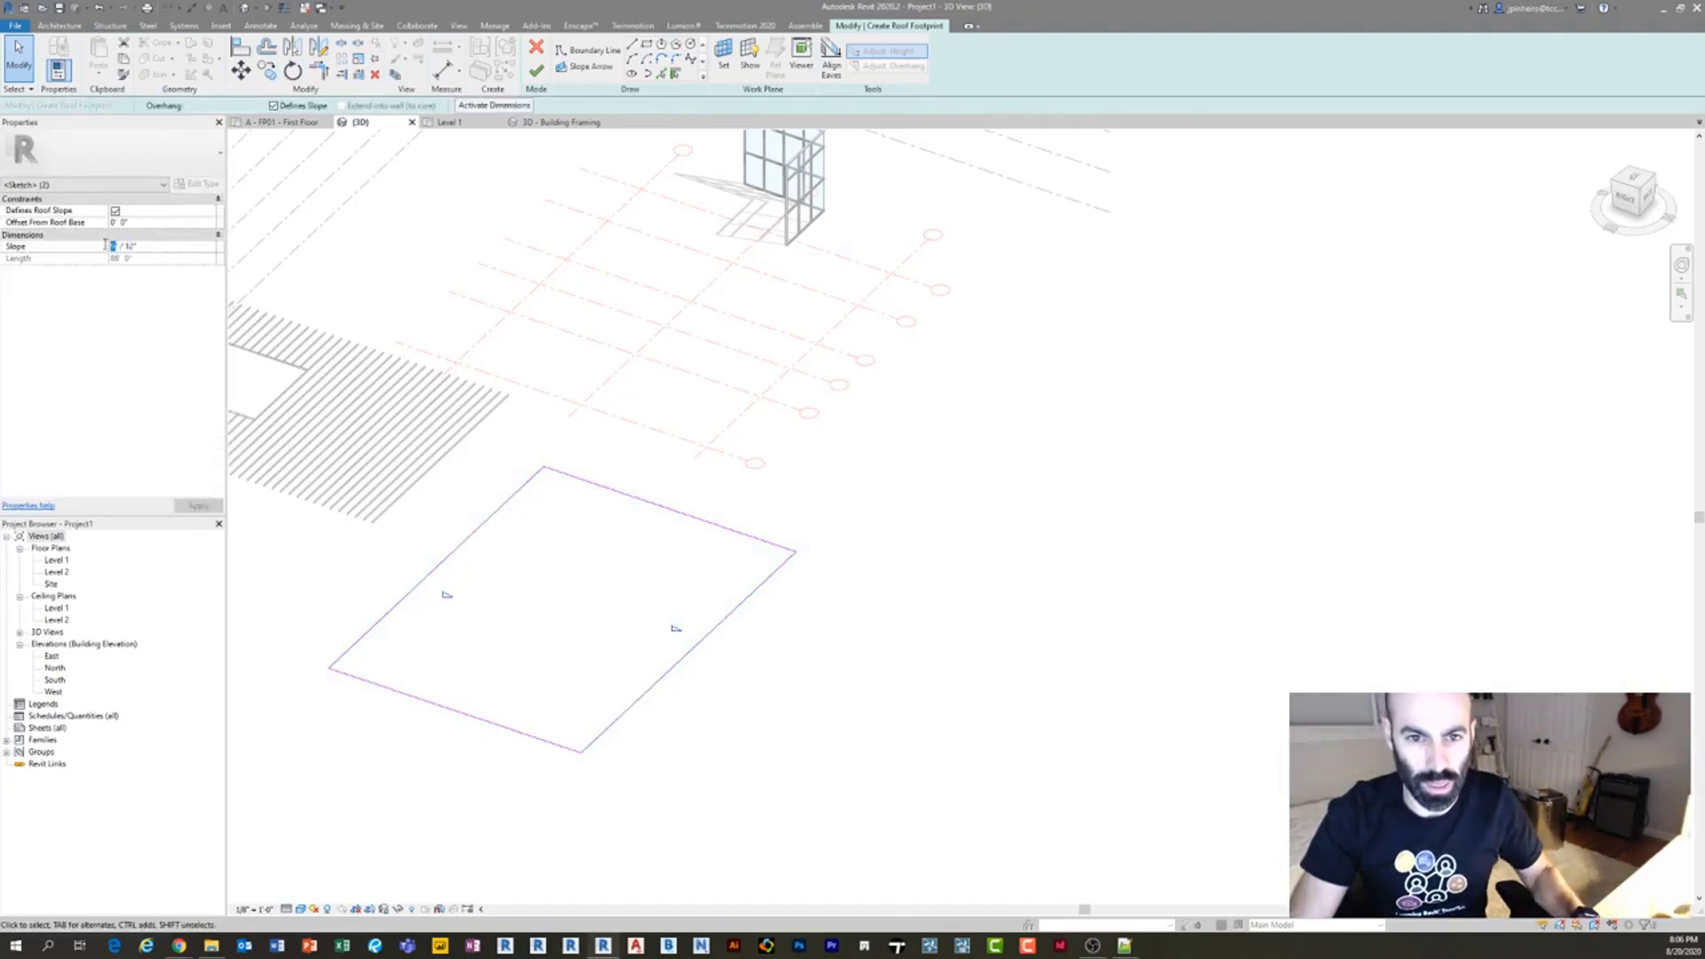
left_click(208, 508)
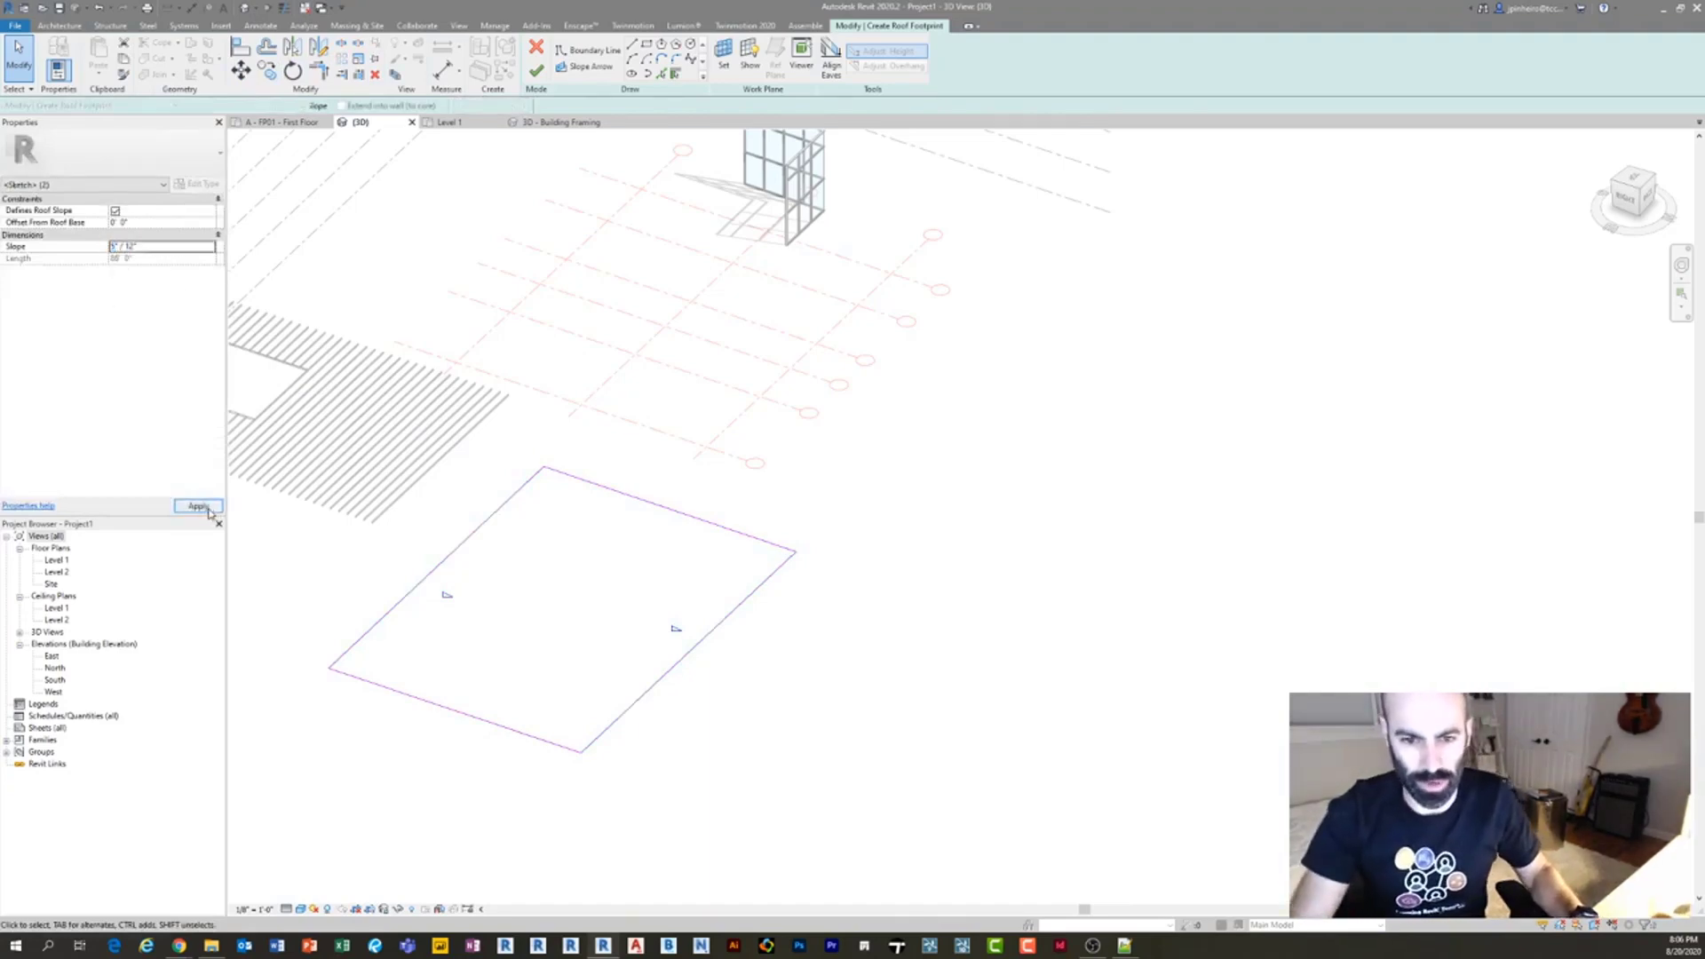
left_click(536, 71)
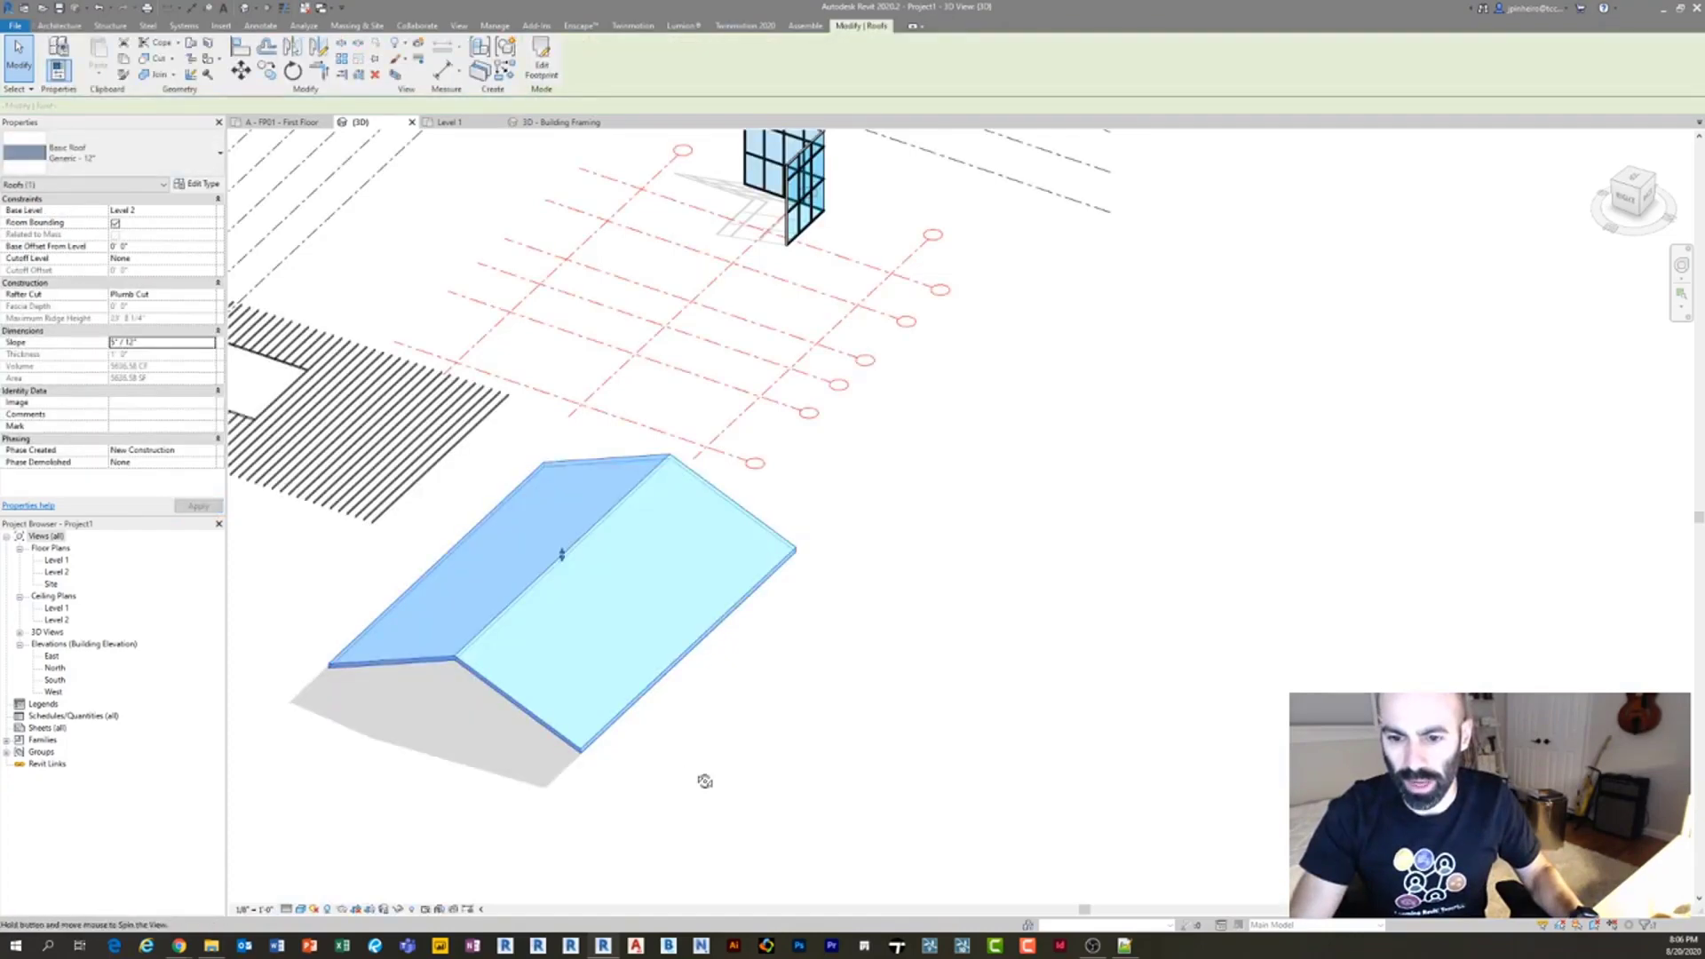
Select the existing joist beam system and start a new beam system boundary sketch with the same settings.
mouse_move(704, 780)
middle_mouse_down("shift")
mouse_move(695, 820)
mouse_move(1008, 727)
mouse_move(635, 711)
middle_mouse_up("shift")
left_click(632, 788)
middle_click_drag(634, 711, 503, 630)
key("Tab")
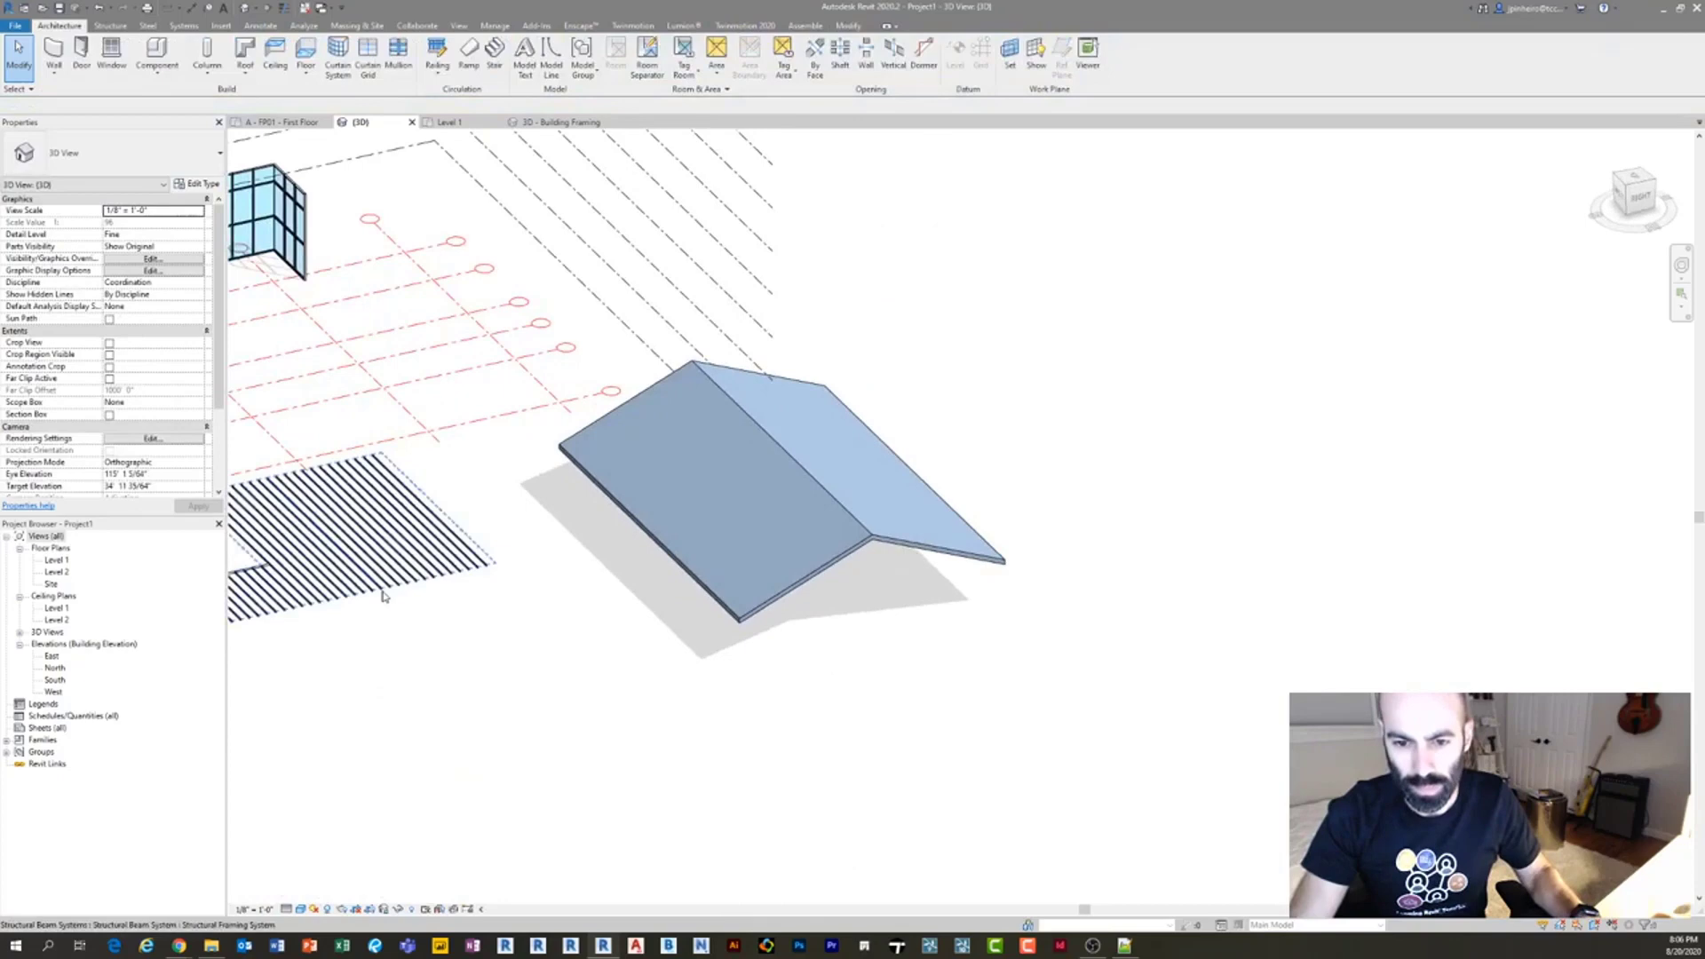
left_click(590, 697)
scroll(596, 698, "up", 2)
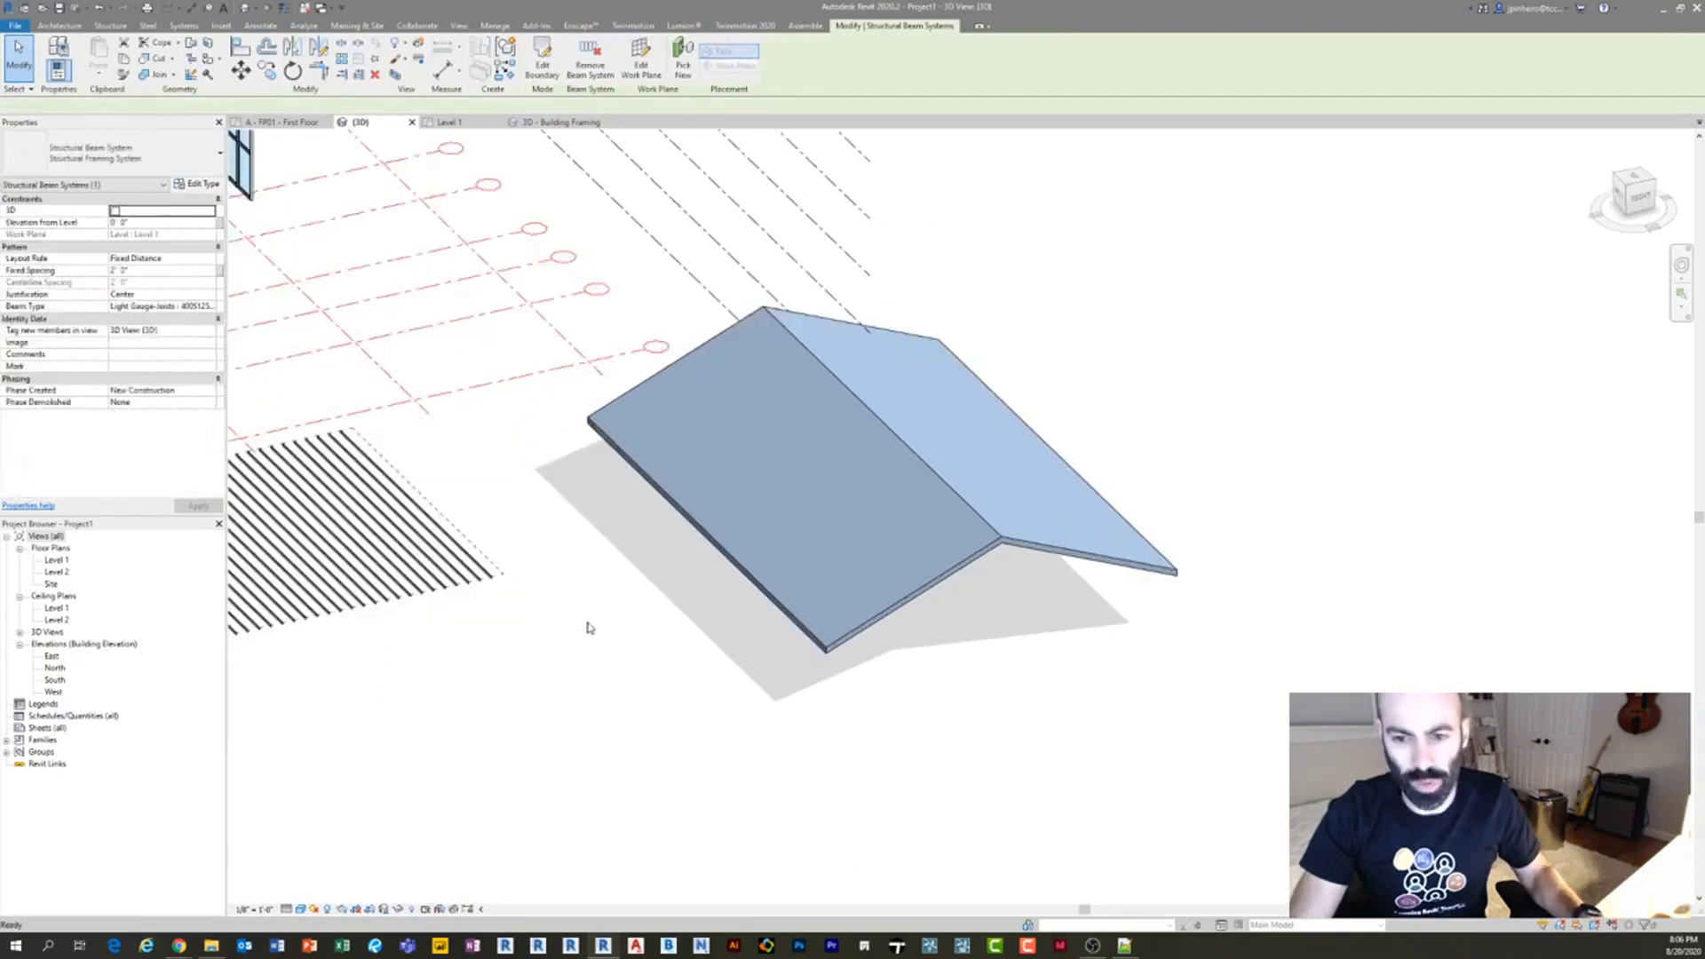
left_click(541, 62)
left_click(110, 25)
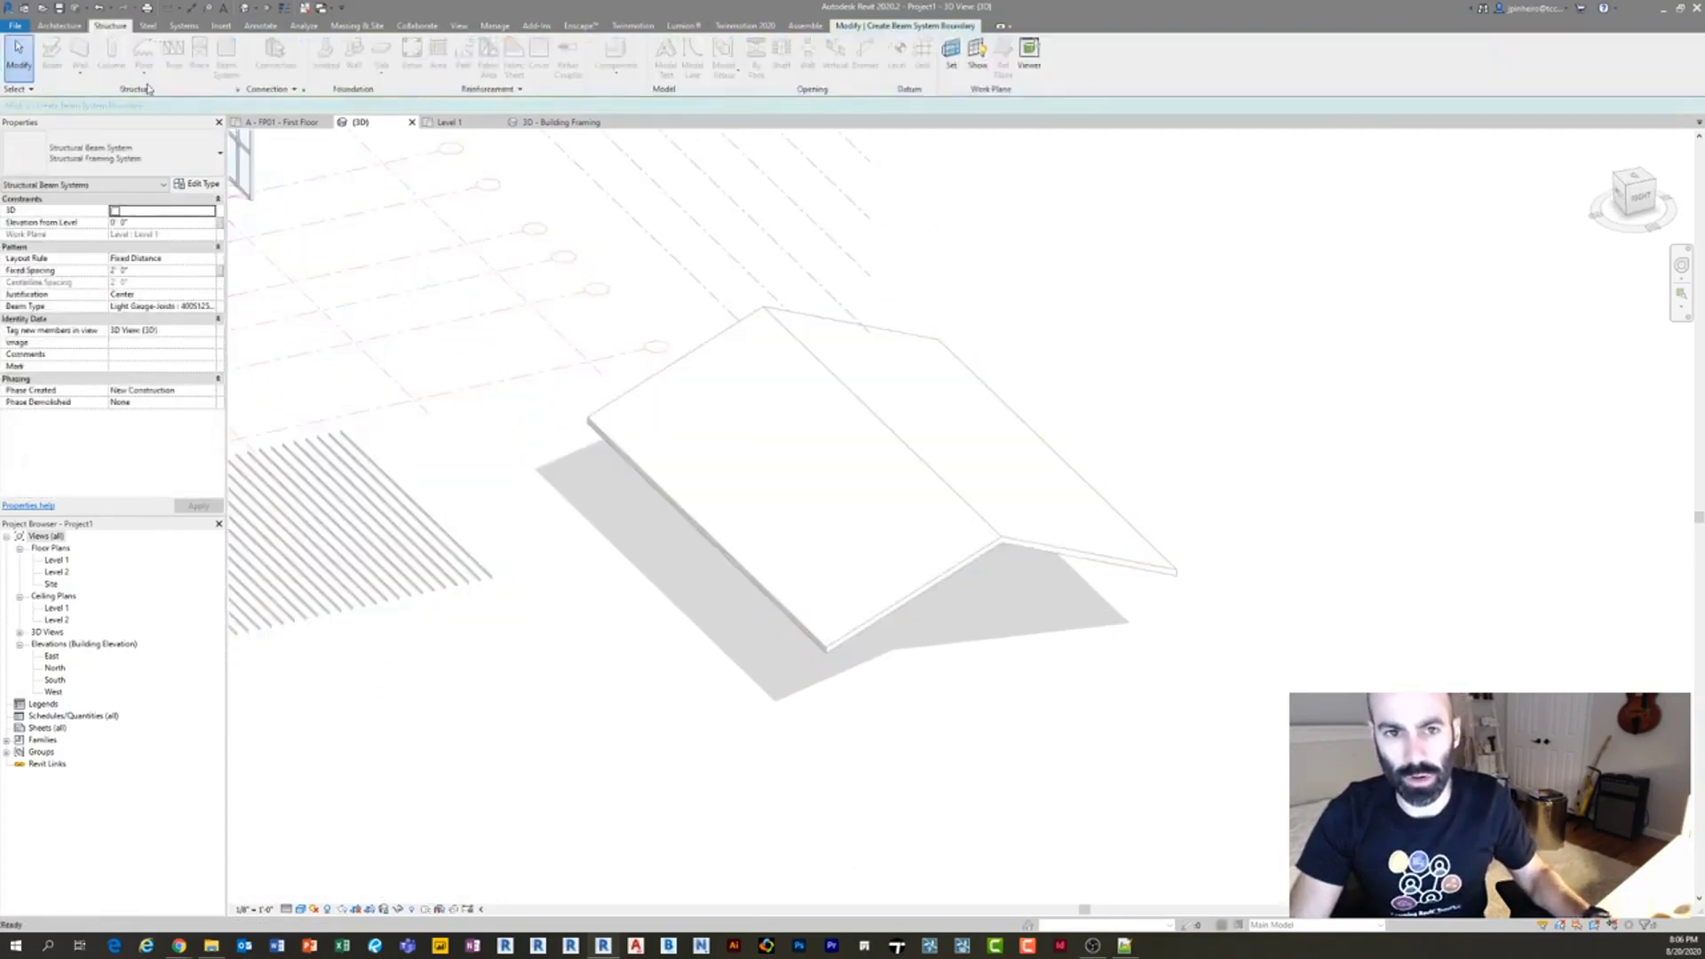
middle_click_drag(611, 553, 485, 551)
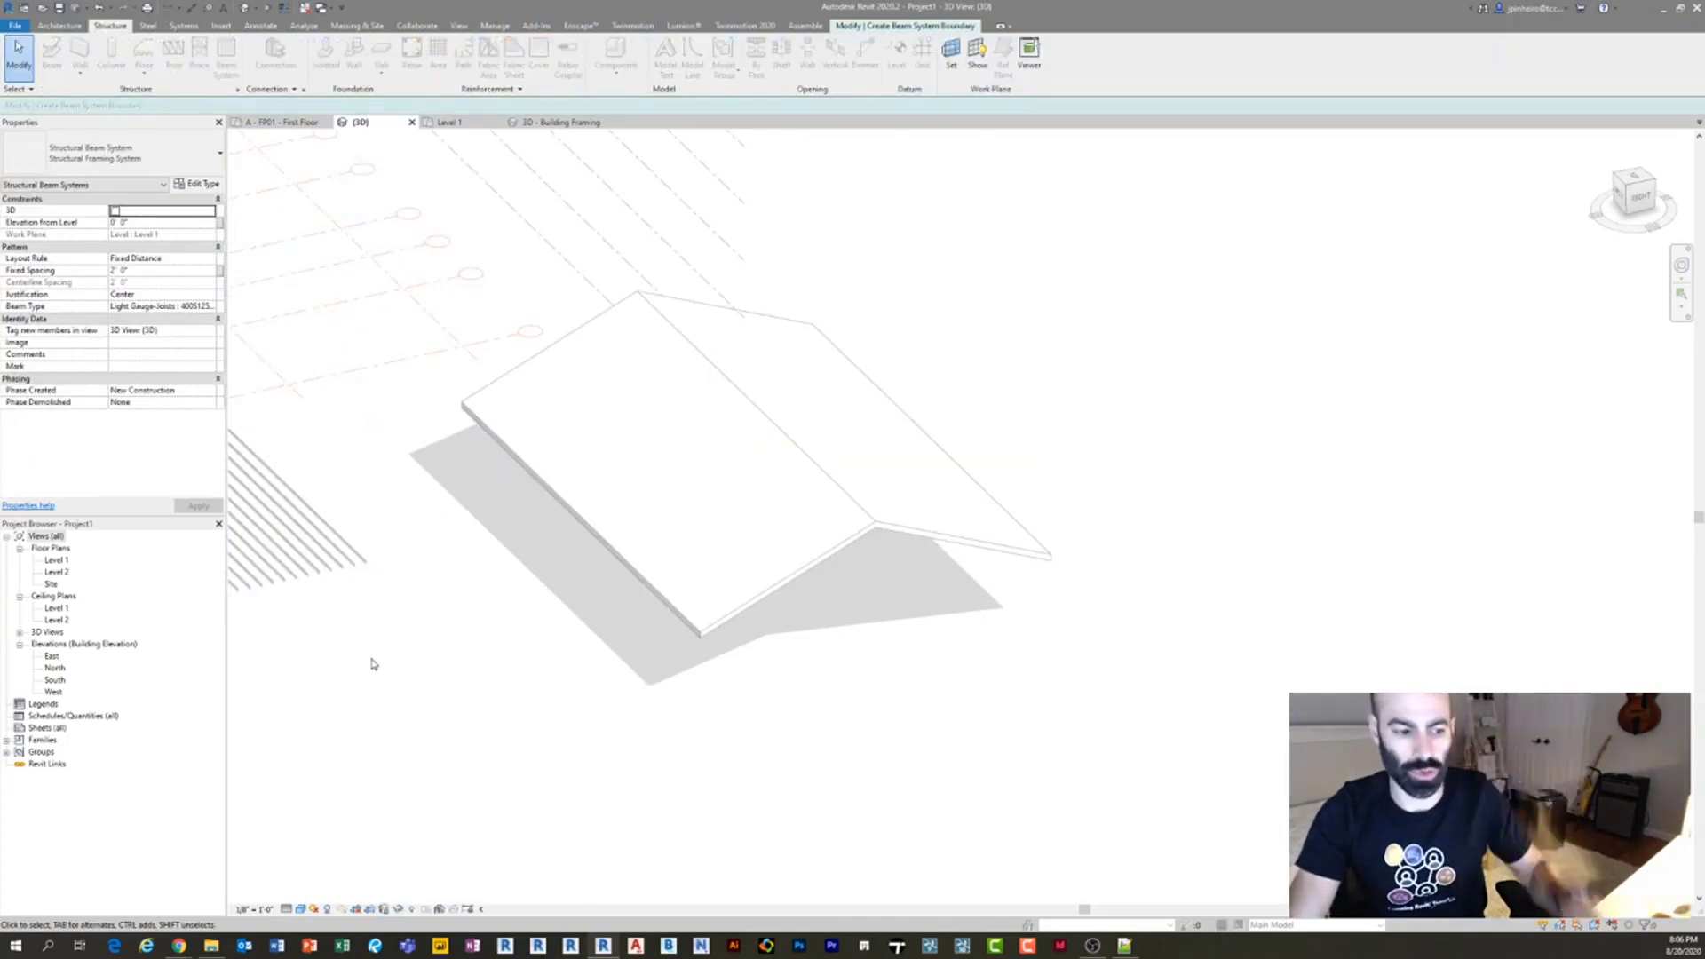
middle_click_drag(448, 677, 505, 690)
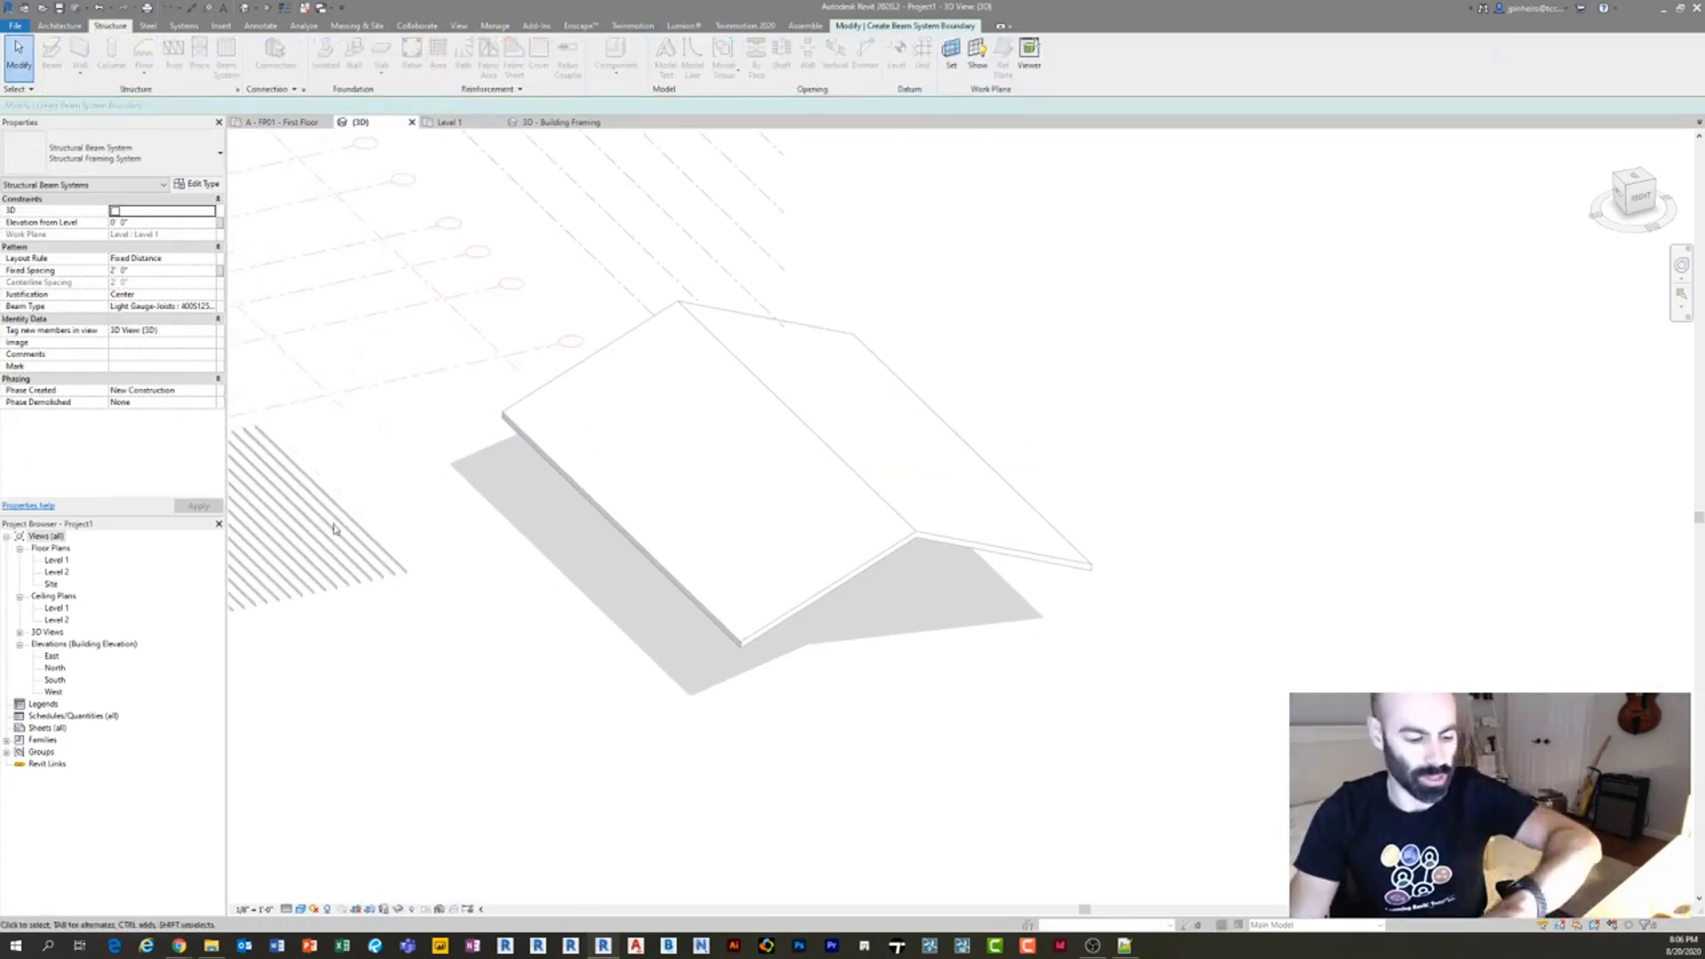
middle_click_drag(721, 326, 703, 348)
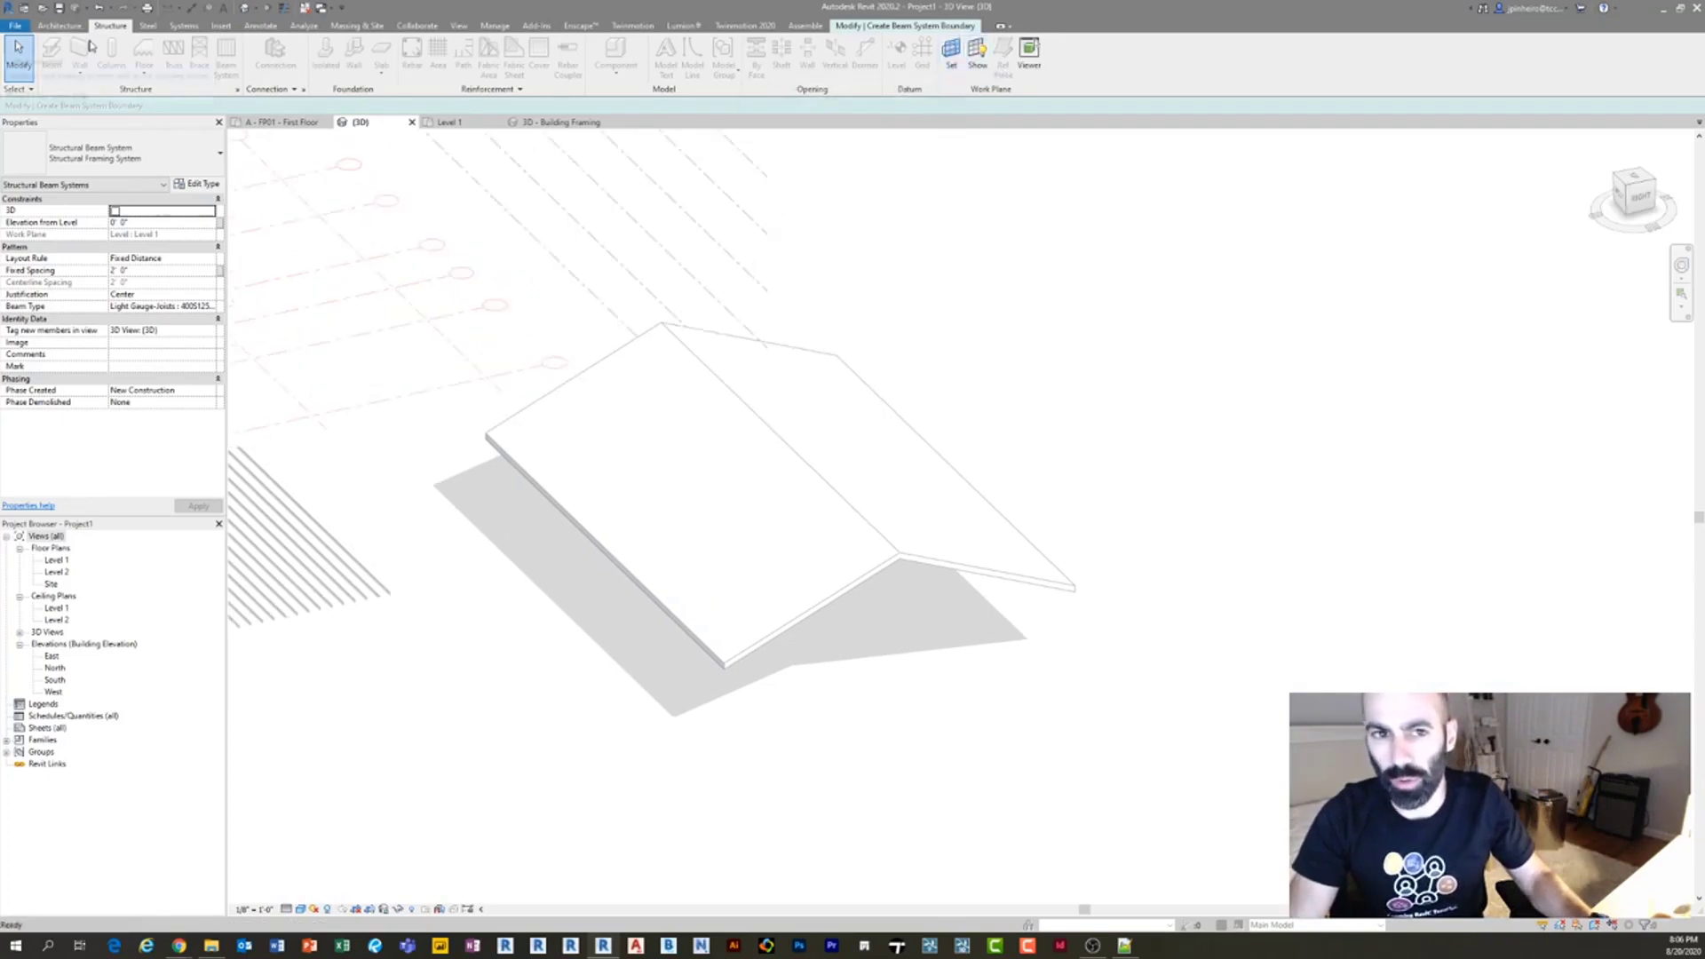
left_click(60, 25)
Set the sketch's work plane by picking the underside of the gable roof's near slope.
left_click(892, 27)
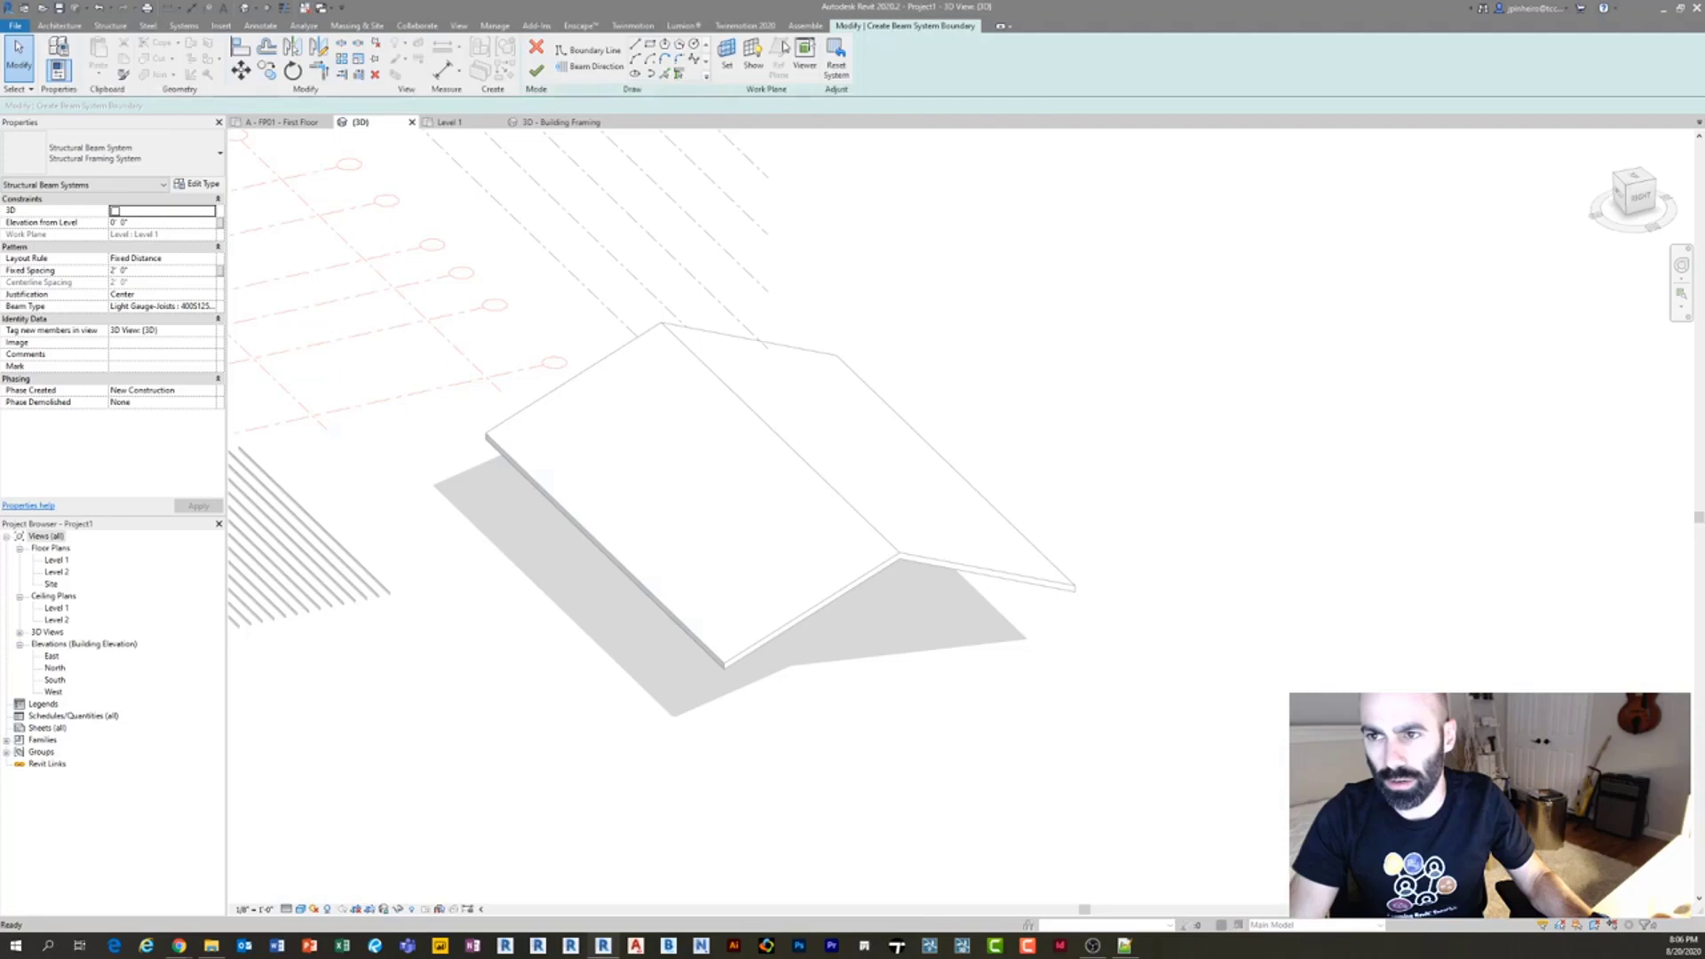
left_click(727, 60)
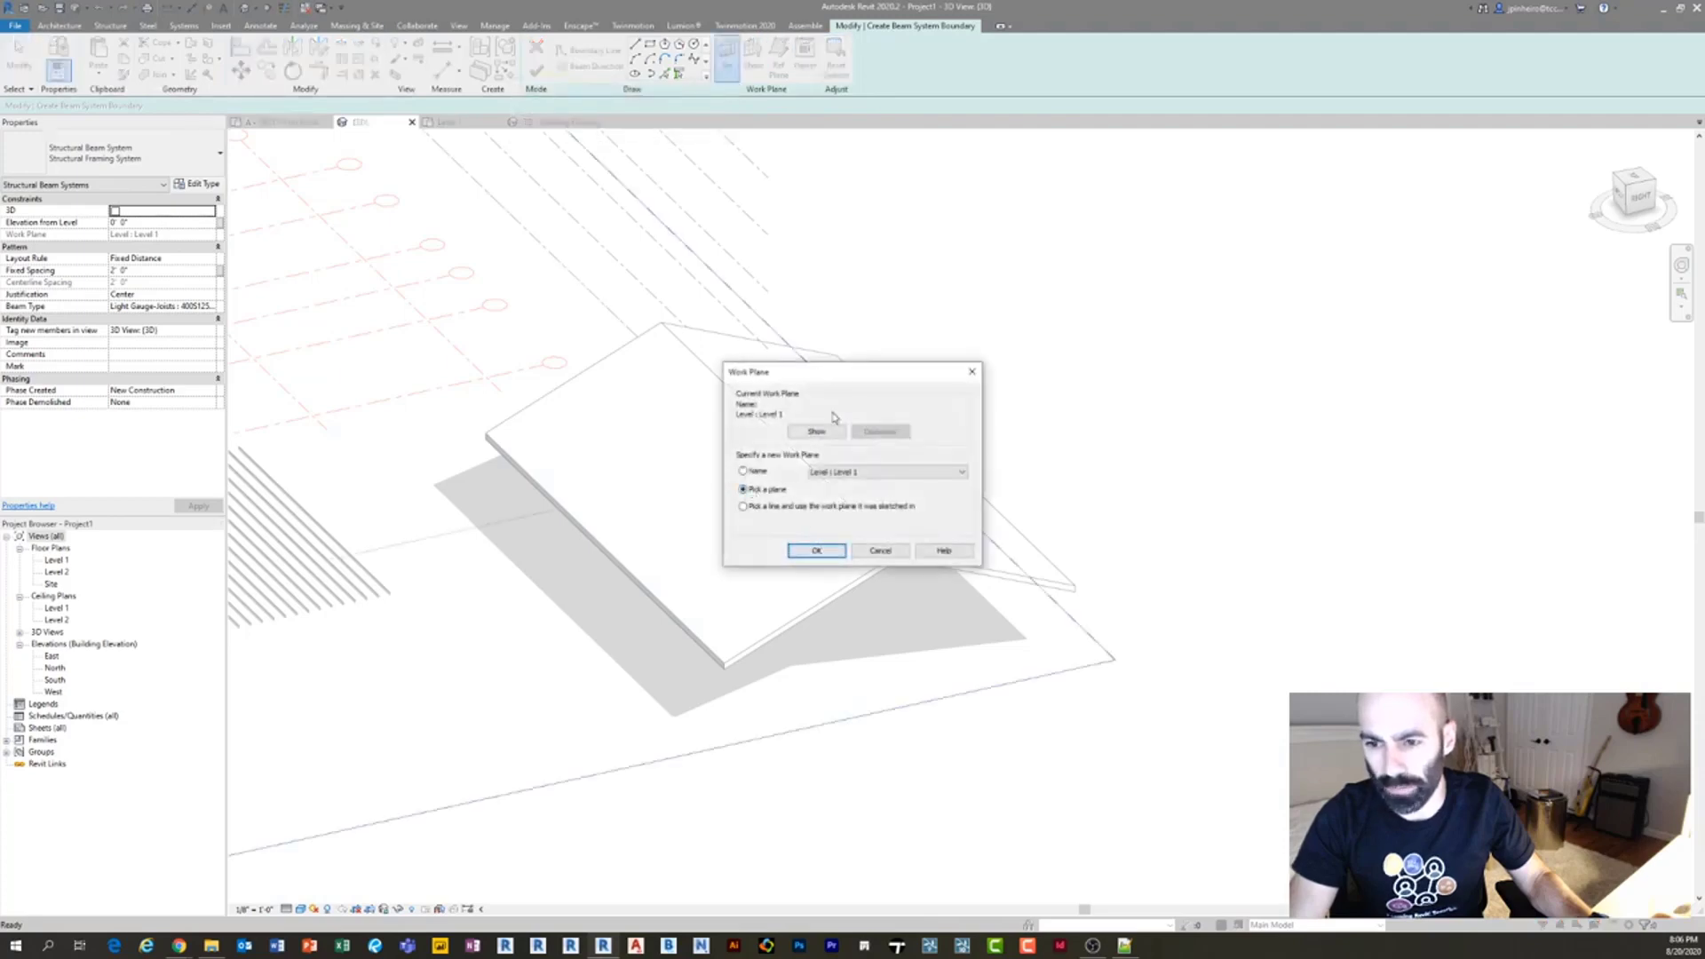
left_click_drag(831, 375, 735, 314)
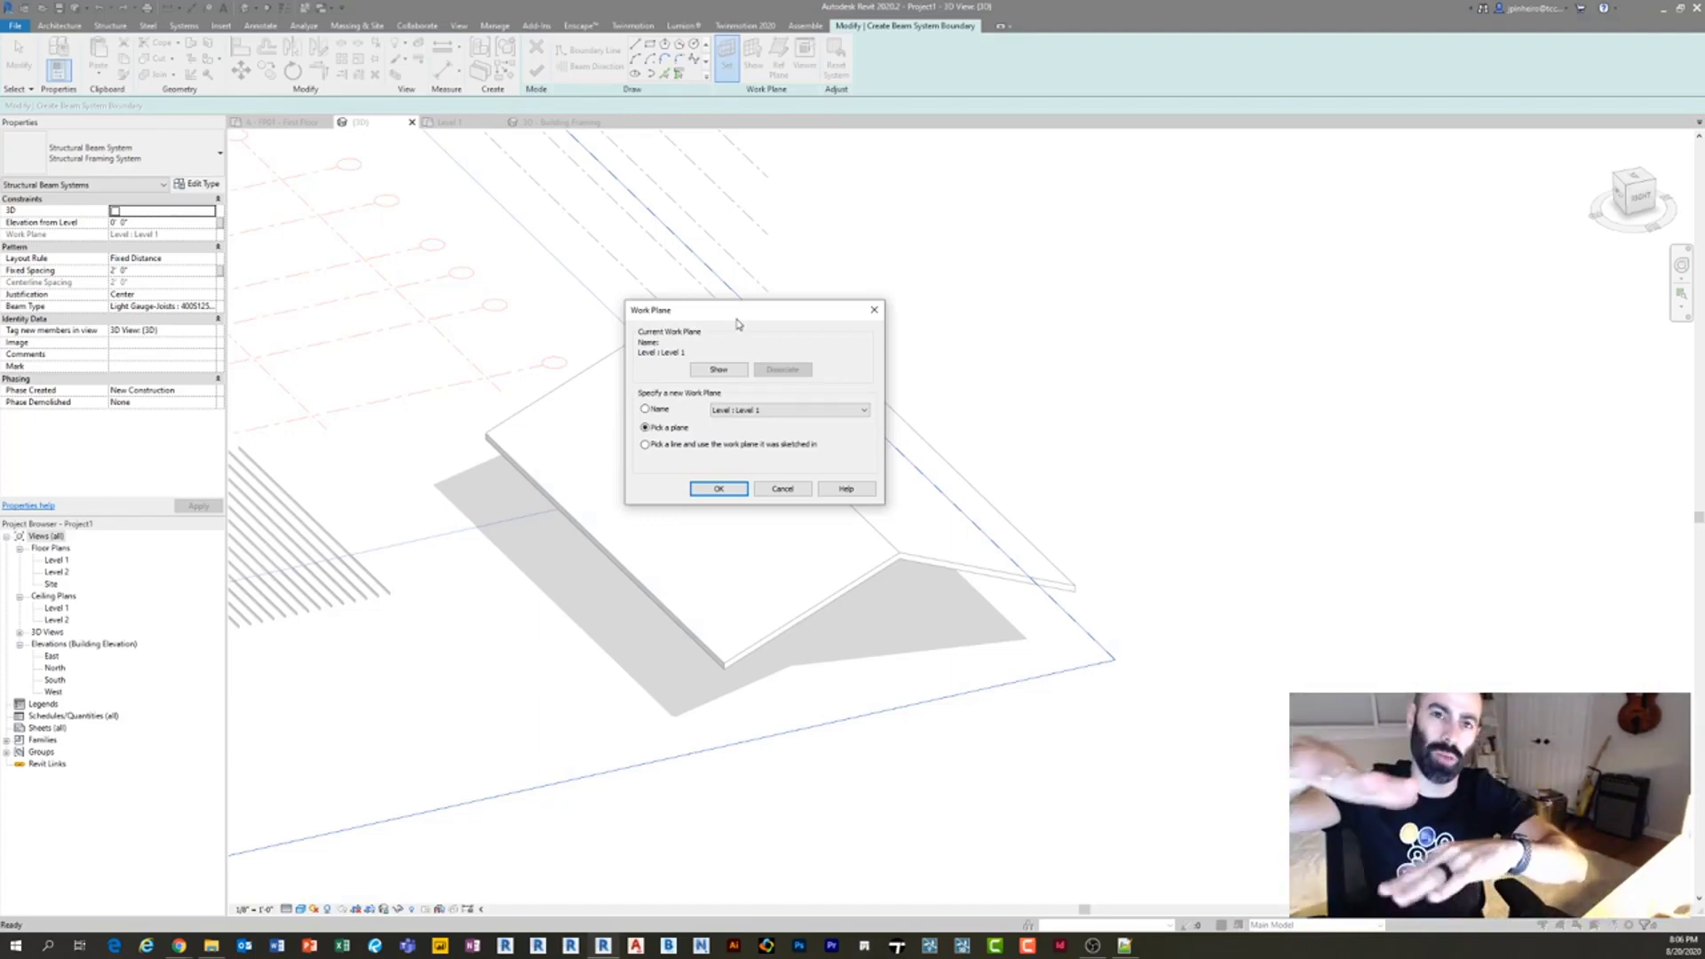
left_click(719, 488)
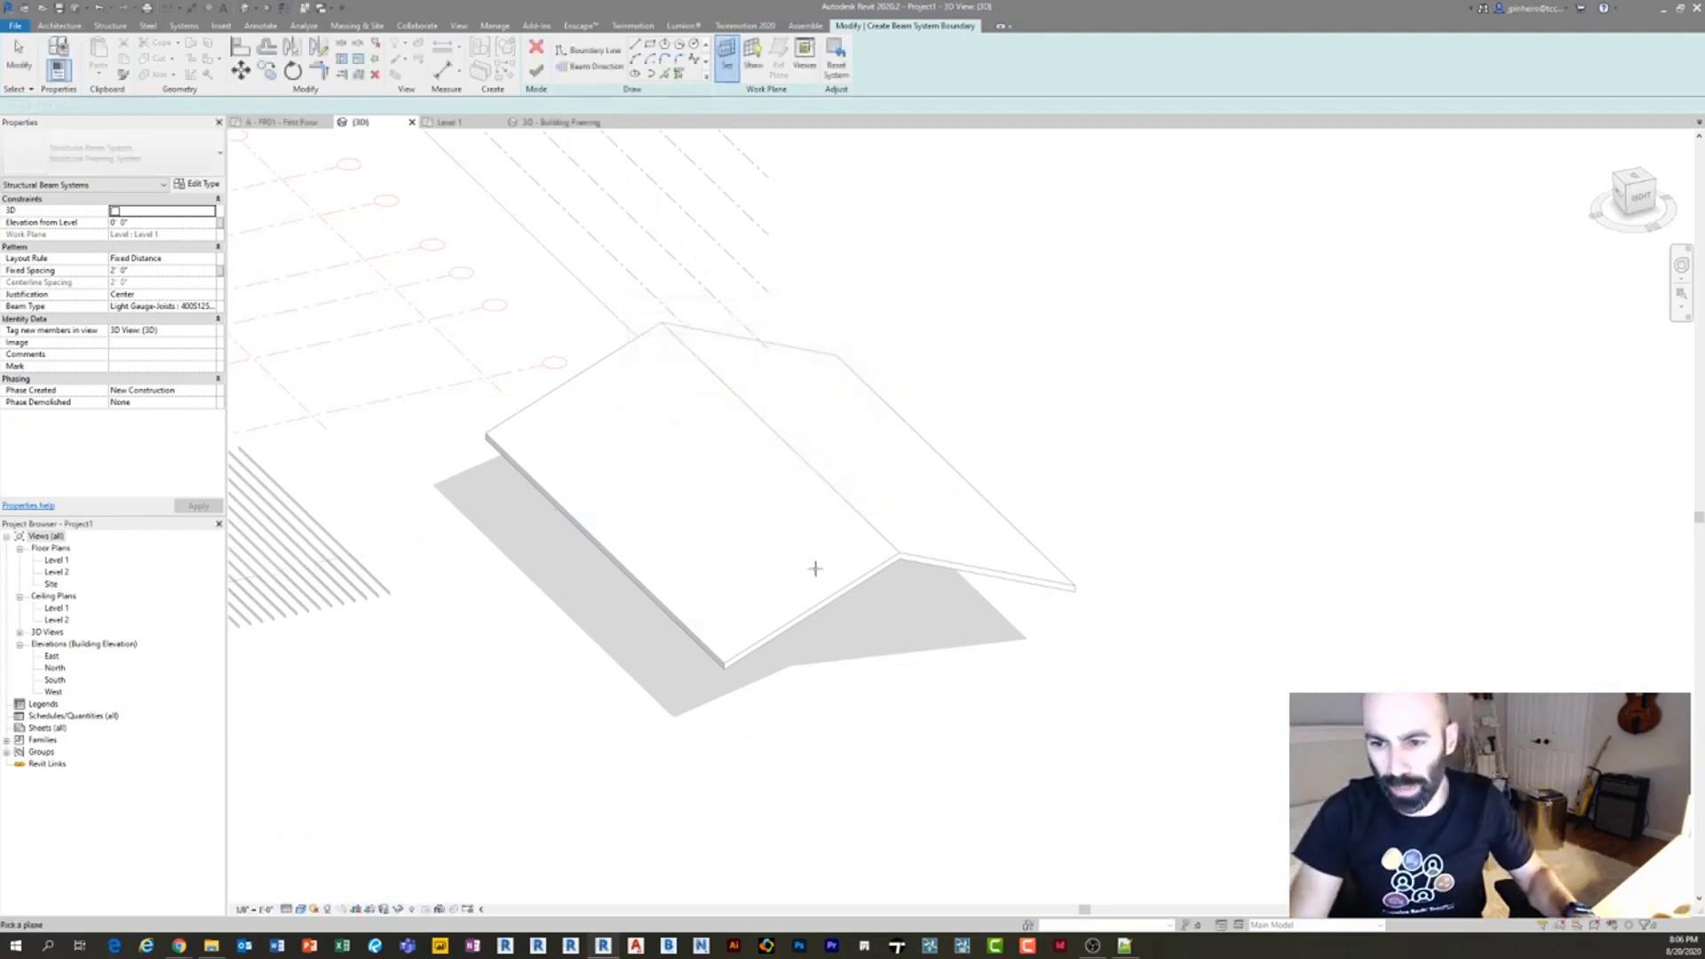
scroll(840, 585, "up", 4)
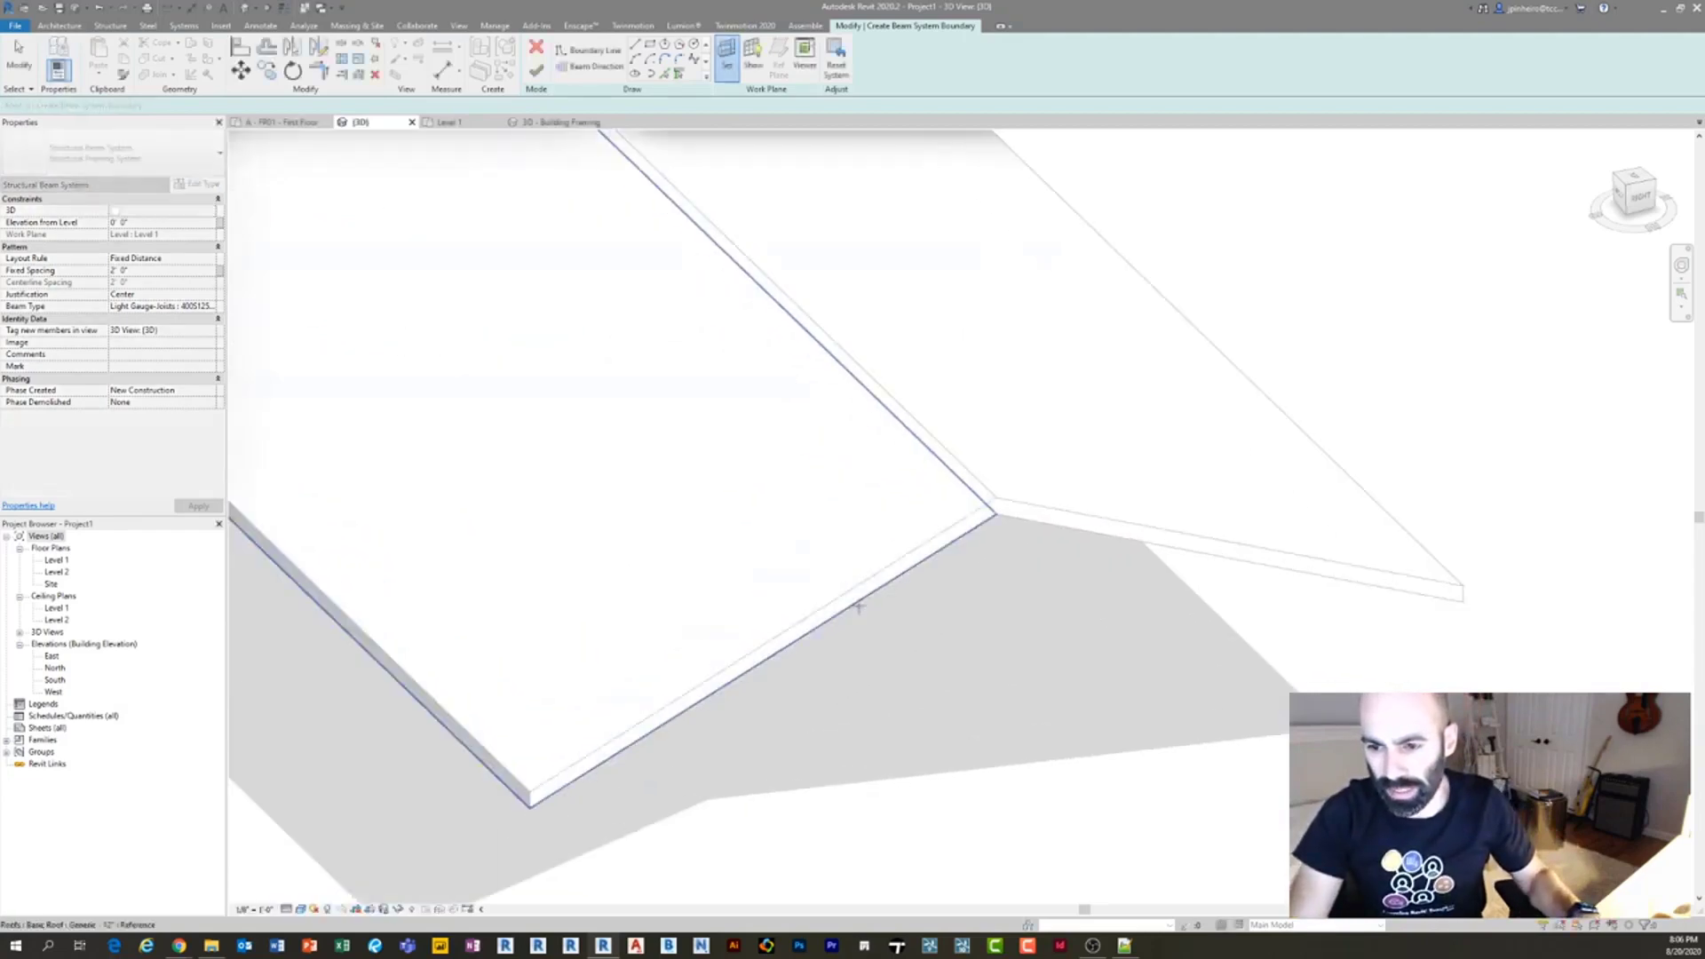
left_click(859, 608)
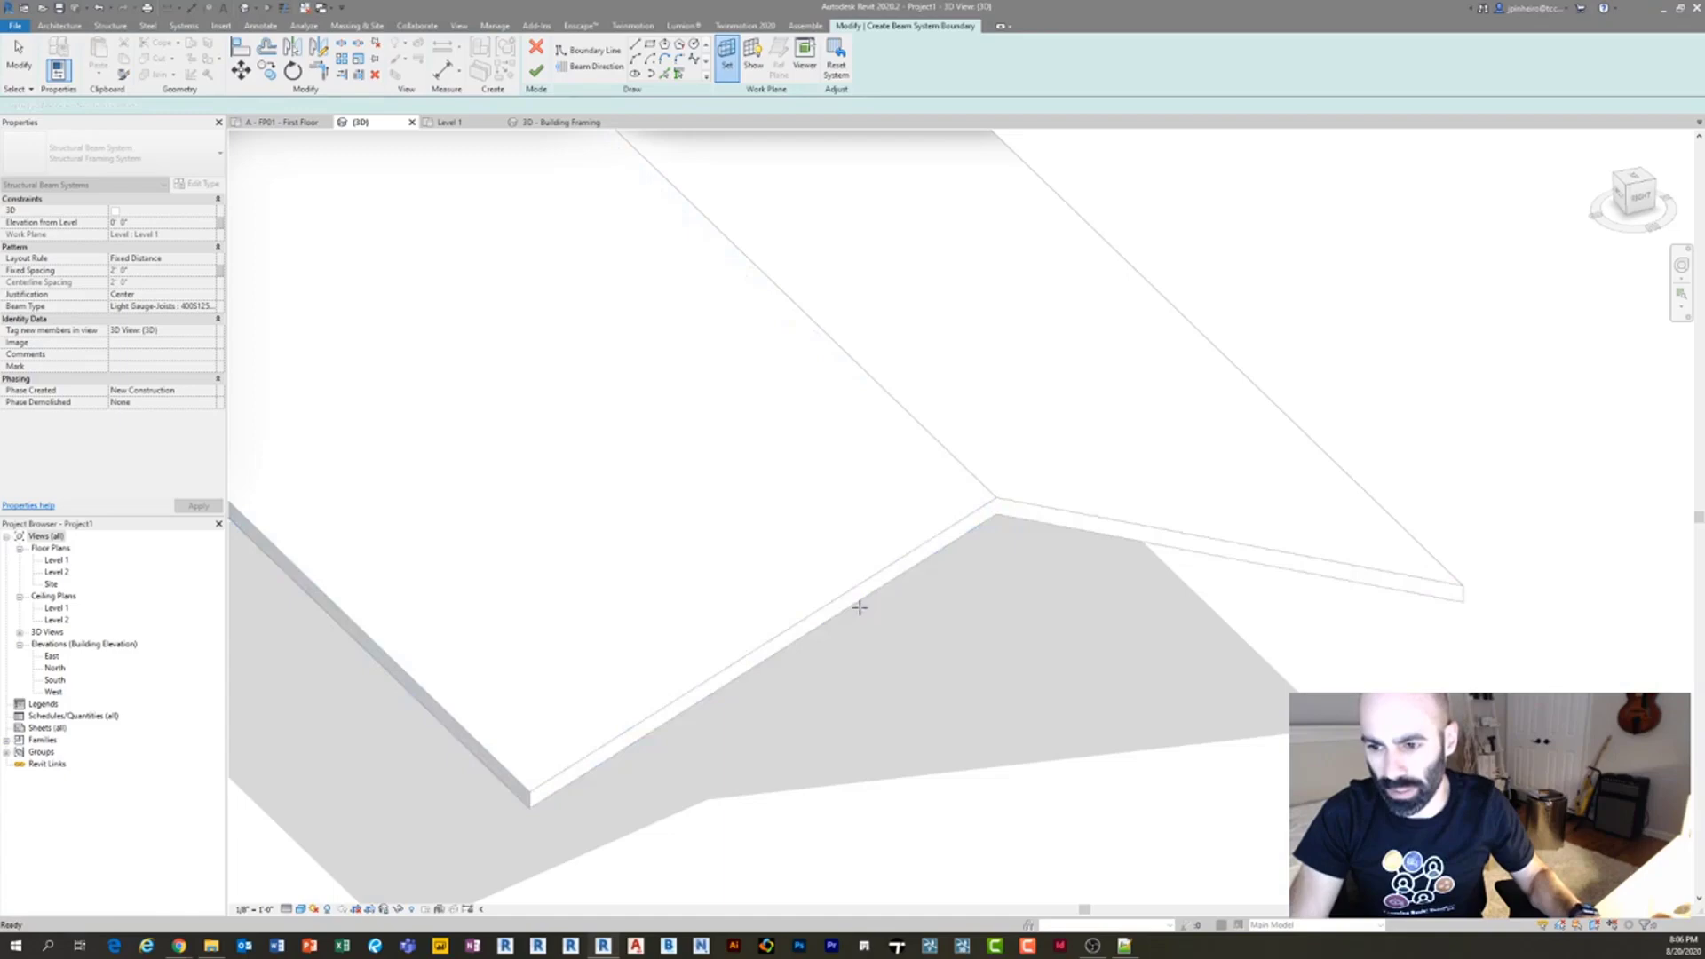
Create the beam system's boundary from the chain of edges around the sloped roof face, and finish the sketch.
scroll(860, 603, "down", 4)
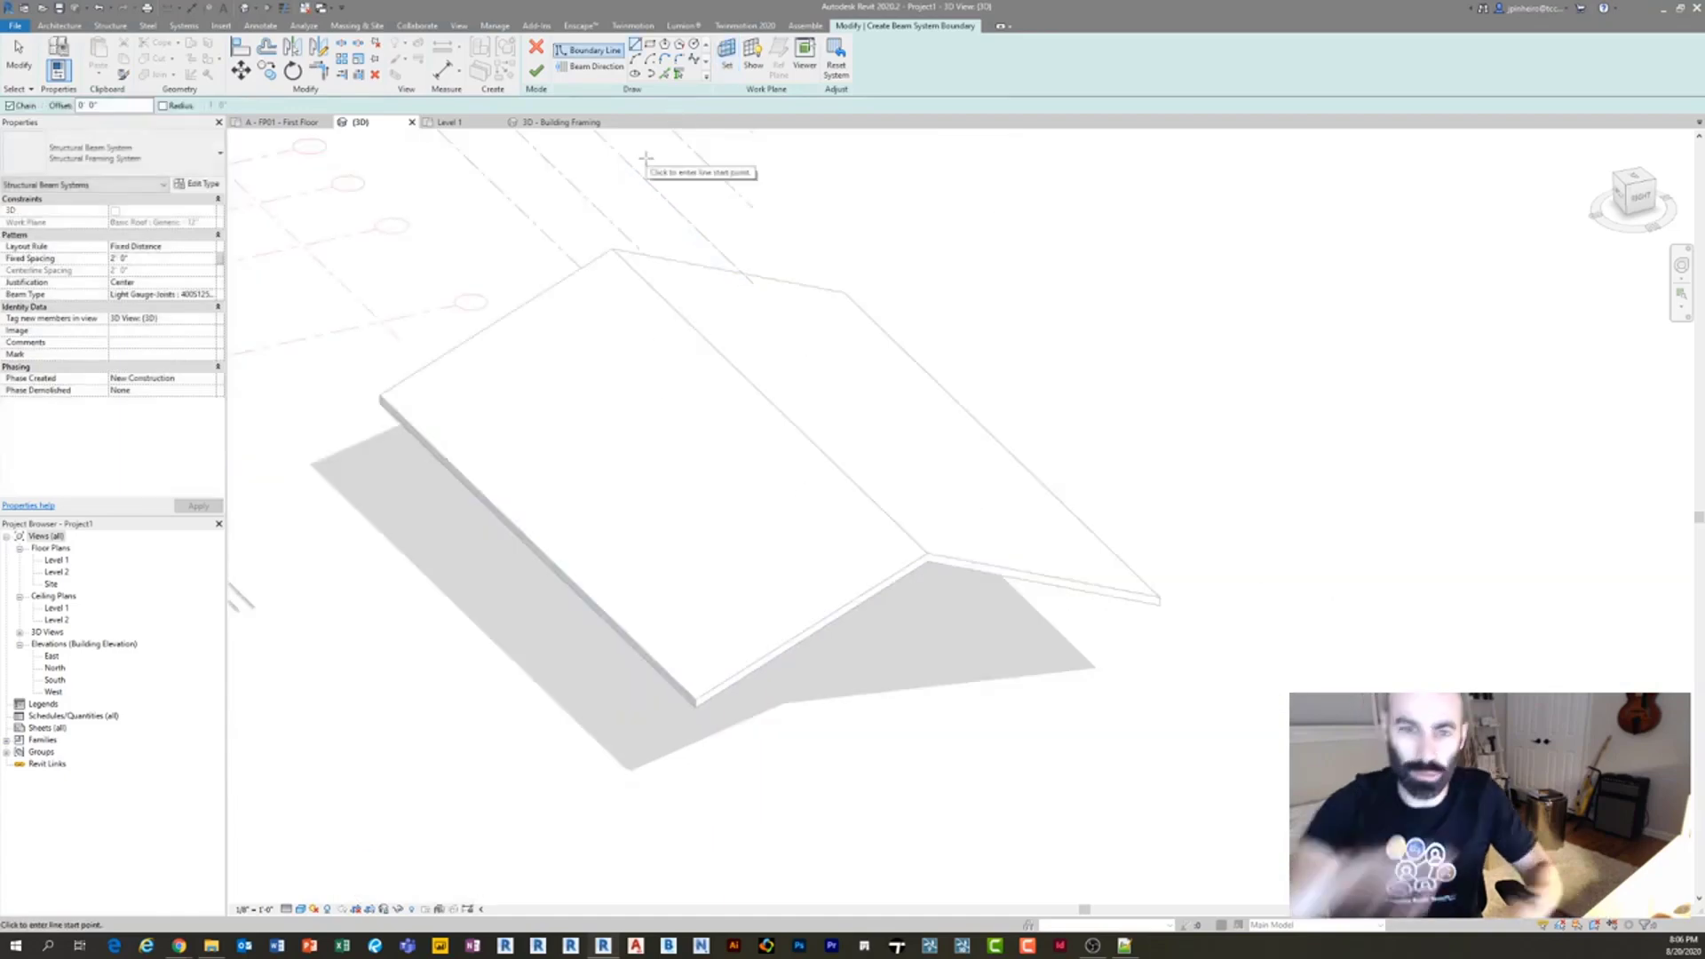
left_click(661, 78)
key("Tab")
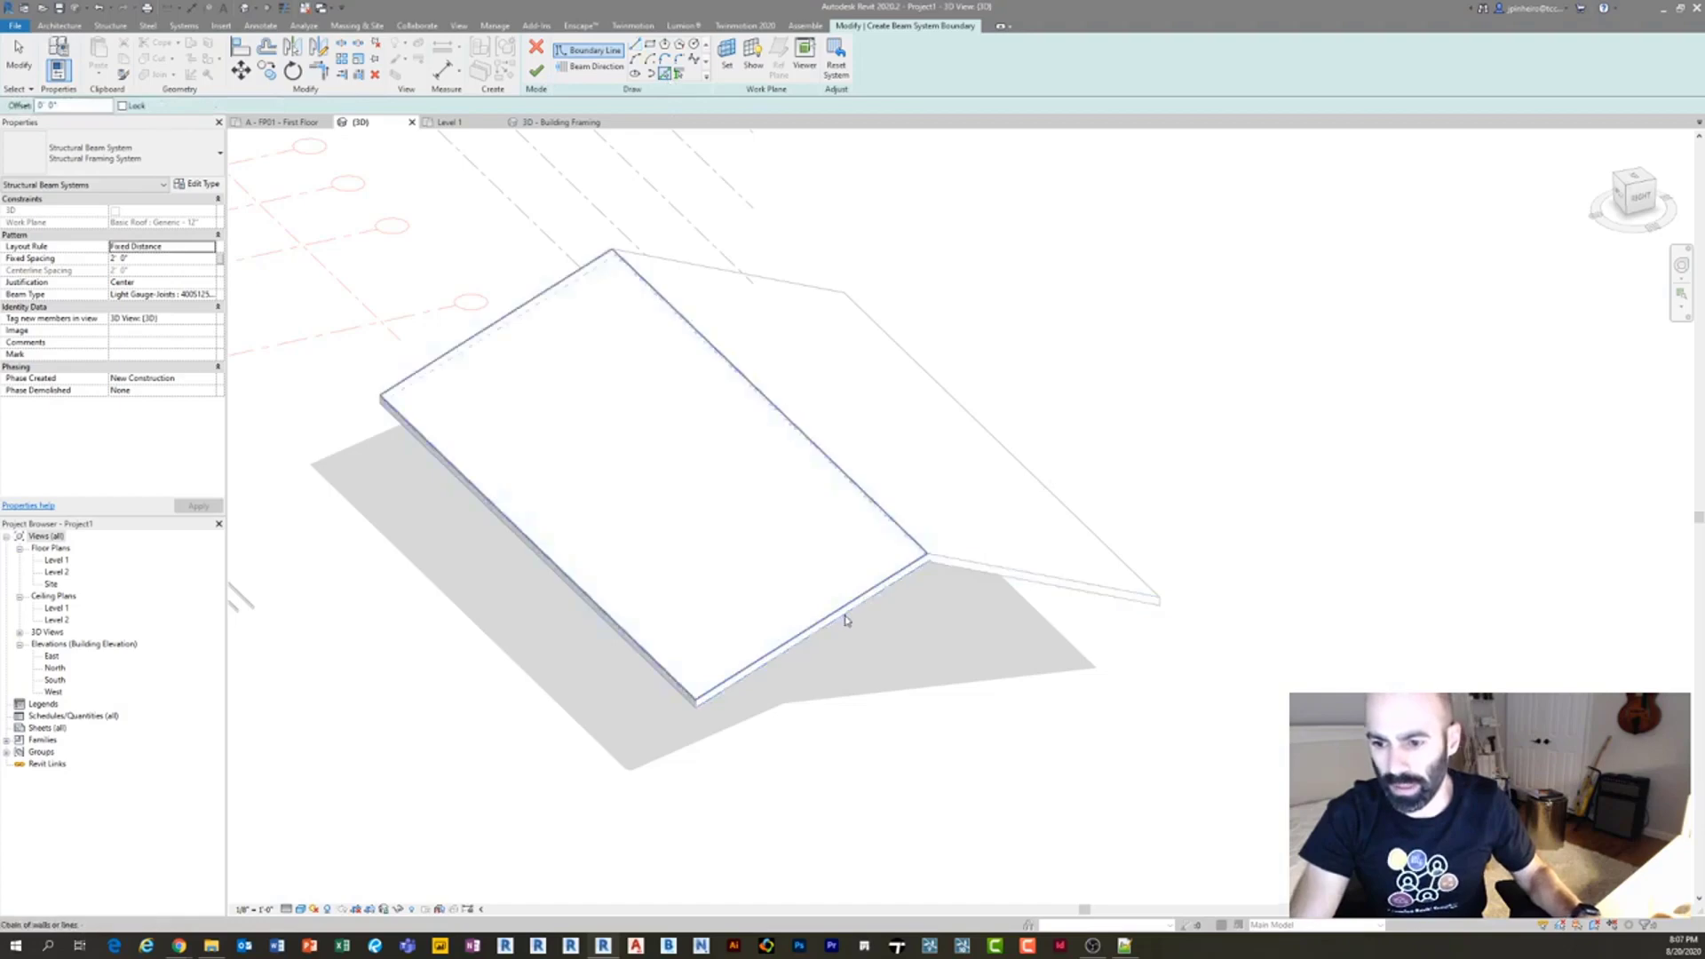
left_click(845, 619)
middle_click_drag(784, 708, 1030, 604, "shift")
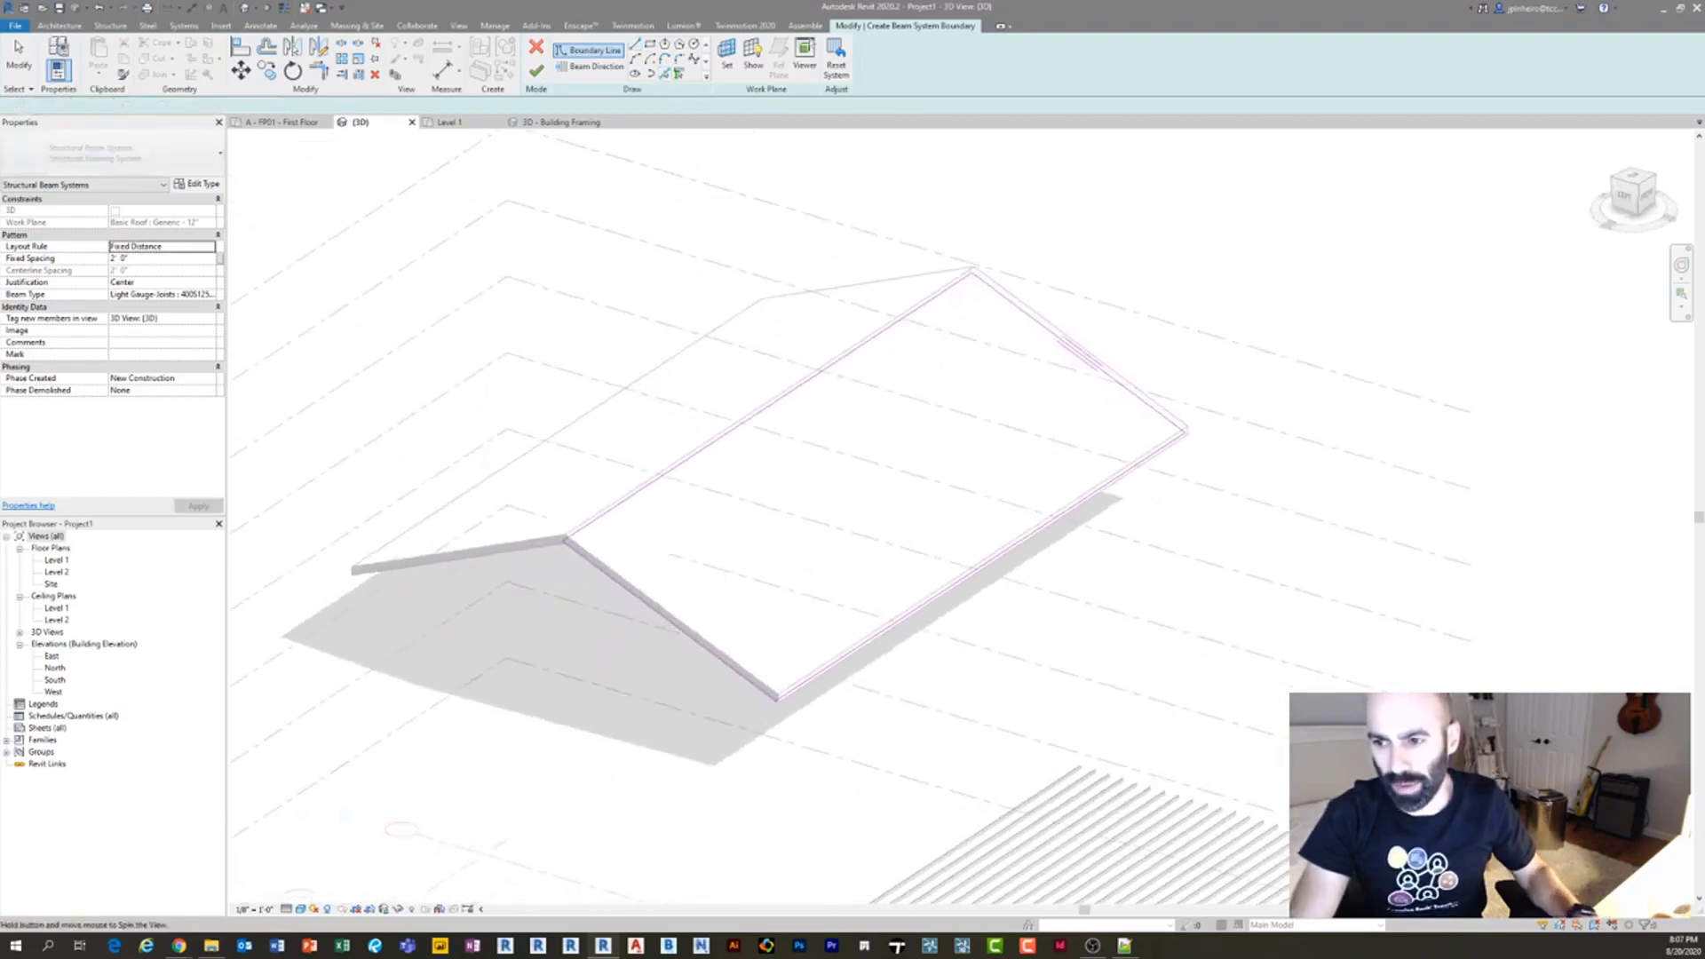
key("Escape")
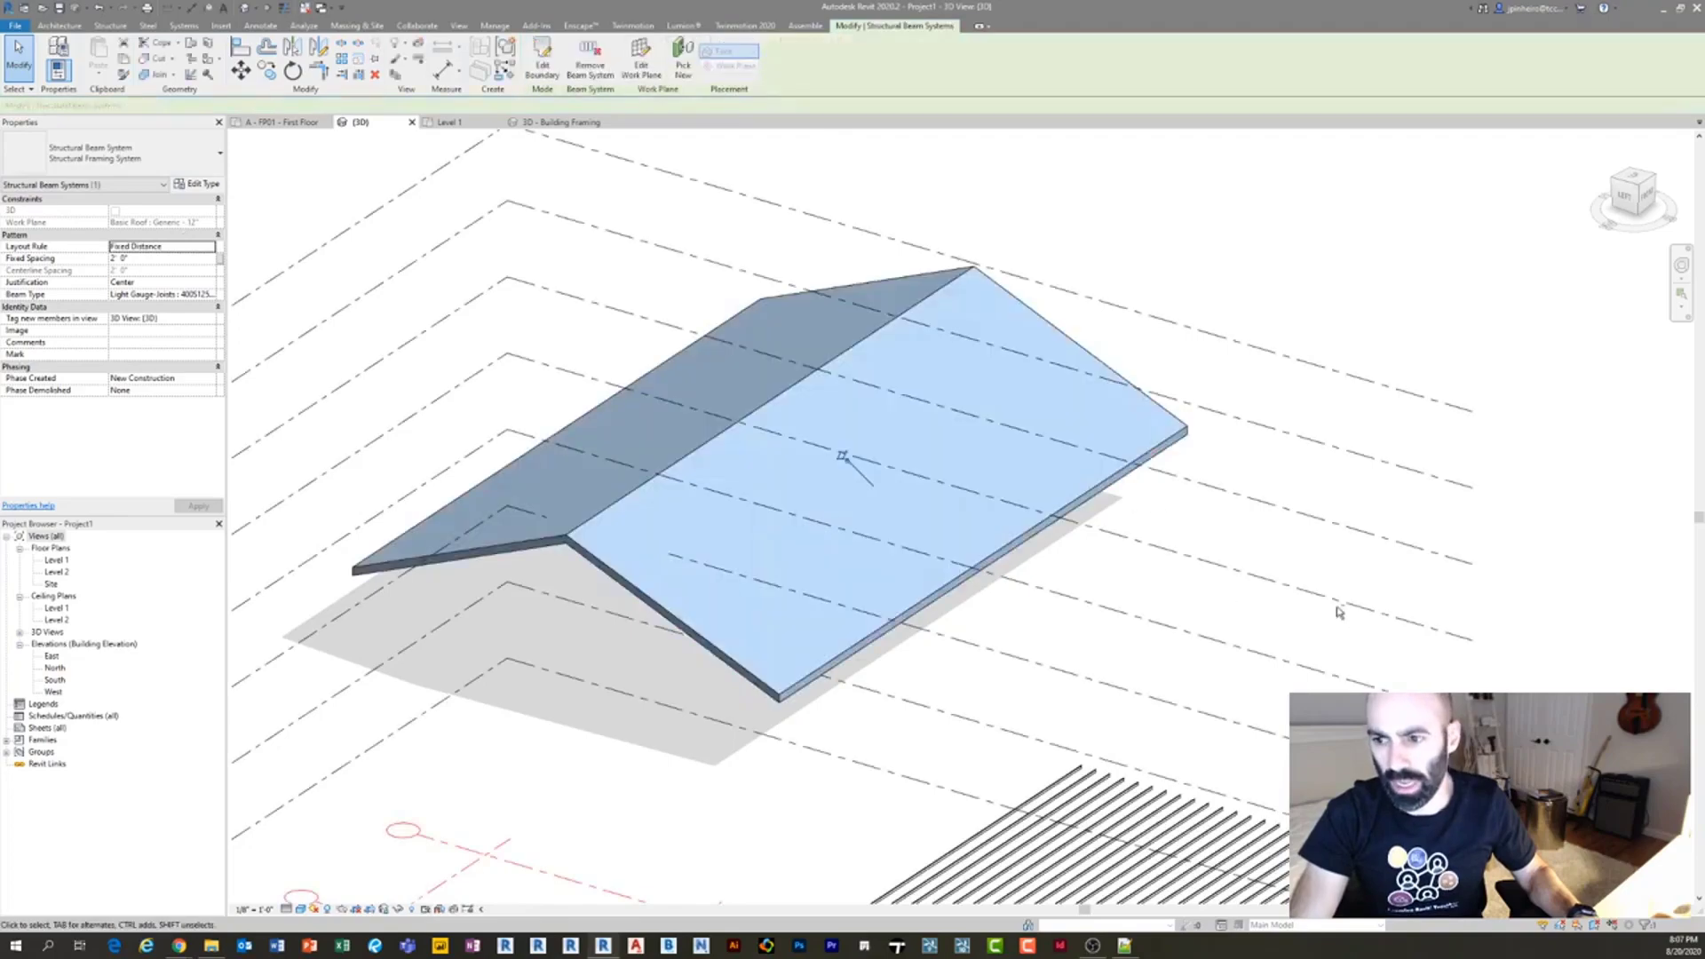
Delete the gable roof to inspect the sloped joists beneath it, and undo the deletion.
mouse_move(1339, 613)
middle_mouse_down("shift")
mouse_move(1101, 479)
mouse_move(1026, 468)
mouse_move(1154, 666)
middle_mouse_up("shift")
left_click(1106, 454)
key("Delete")
scroll(1255, 579, "up", 2)
left_click(1256, 579)
mouse_move(1255, 582)
middle_mouse_down("shift")
mouse_move(1275, 631)
mouse_move(1550, 624)
mouse_move(1246, 611)
middle_mouse_up("shift")
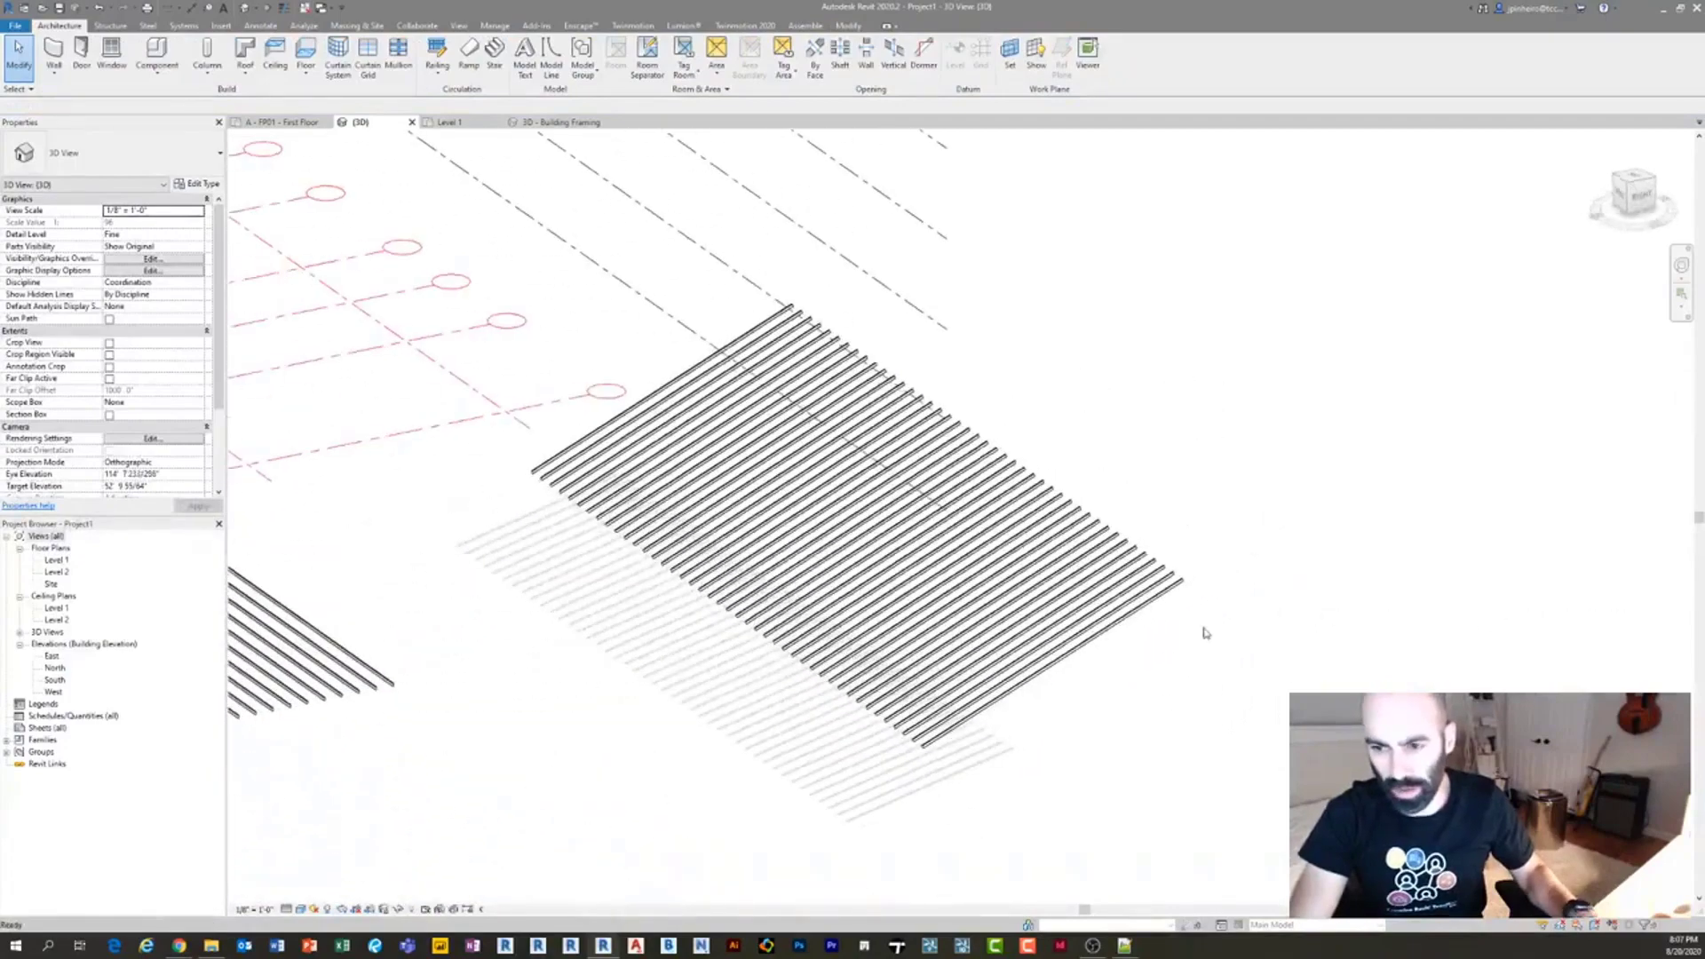
key("ctrl+z")
Steepen the gable roof in two stages by reshaping it to a slope of about 8 109/128" / 12".
middle_click_drag(1156, 672, 1026, 458, "shift")
left_click(1093, 504)
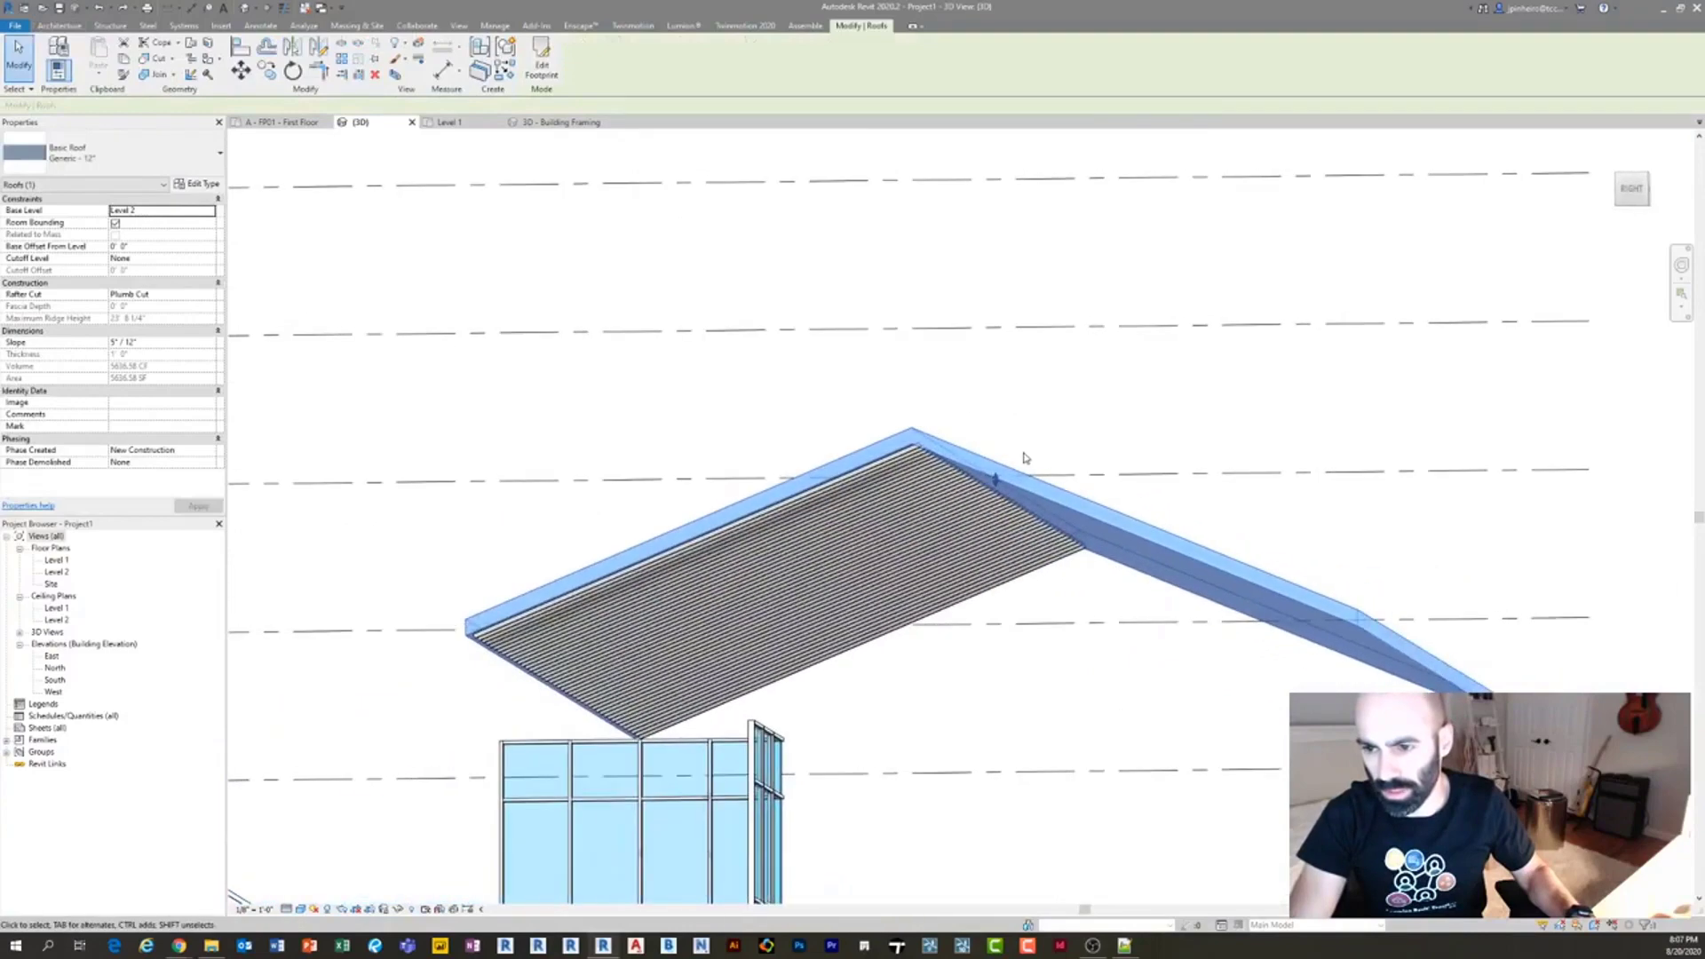
left_click_drag(982, 408, 991, 404)
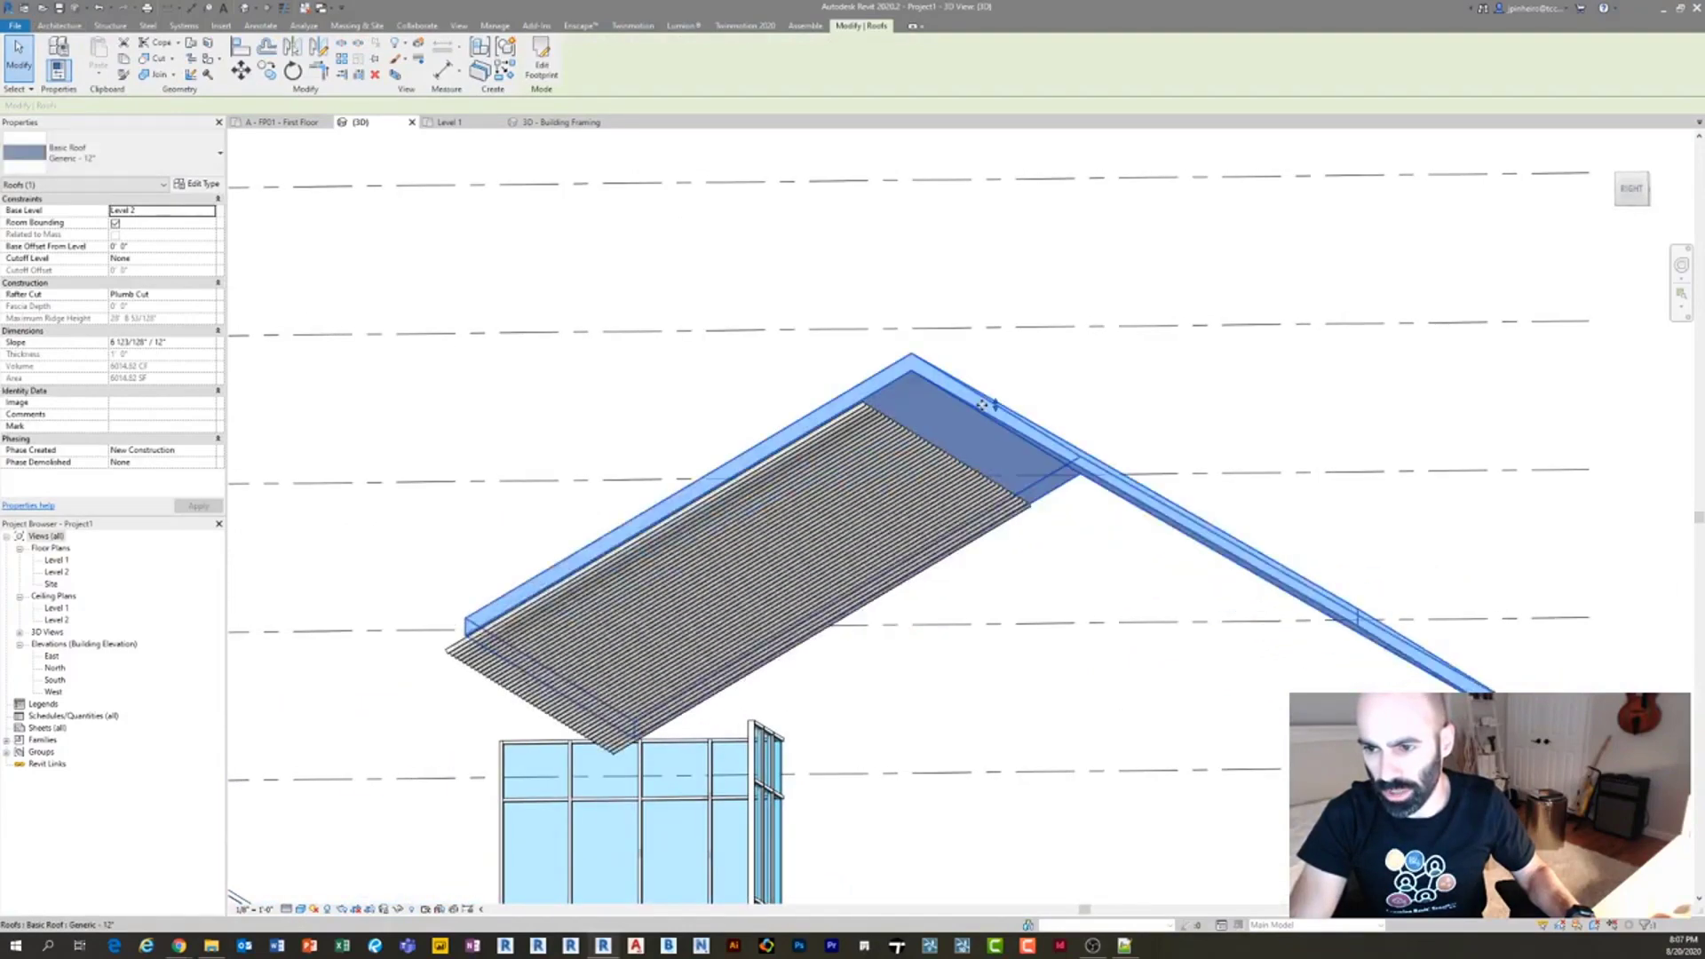
left_click_drag(1014, 492, 999, 494)
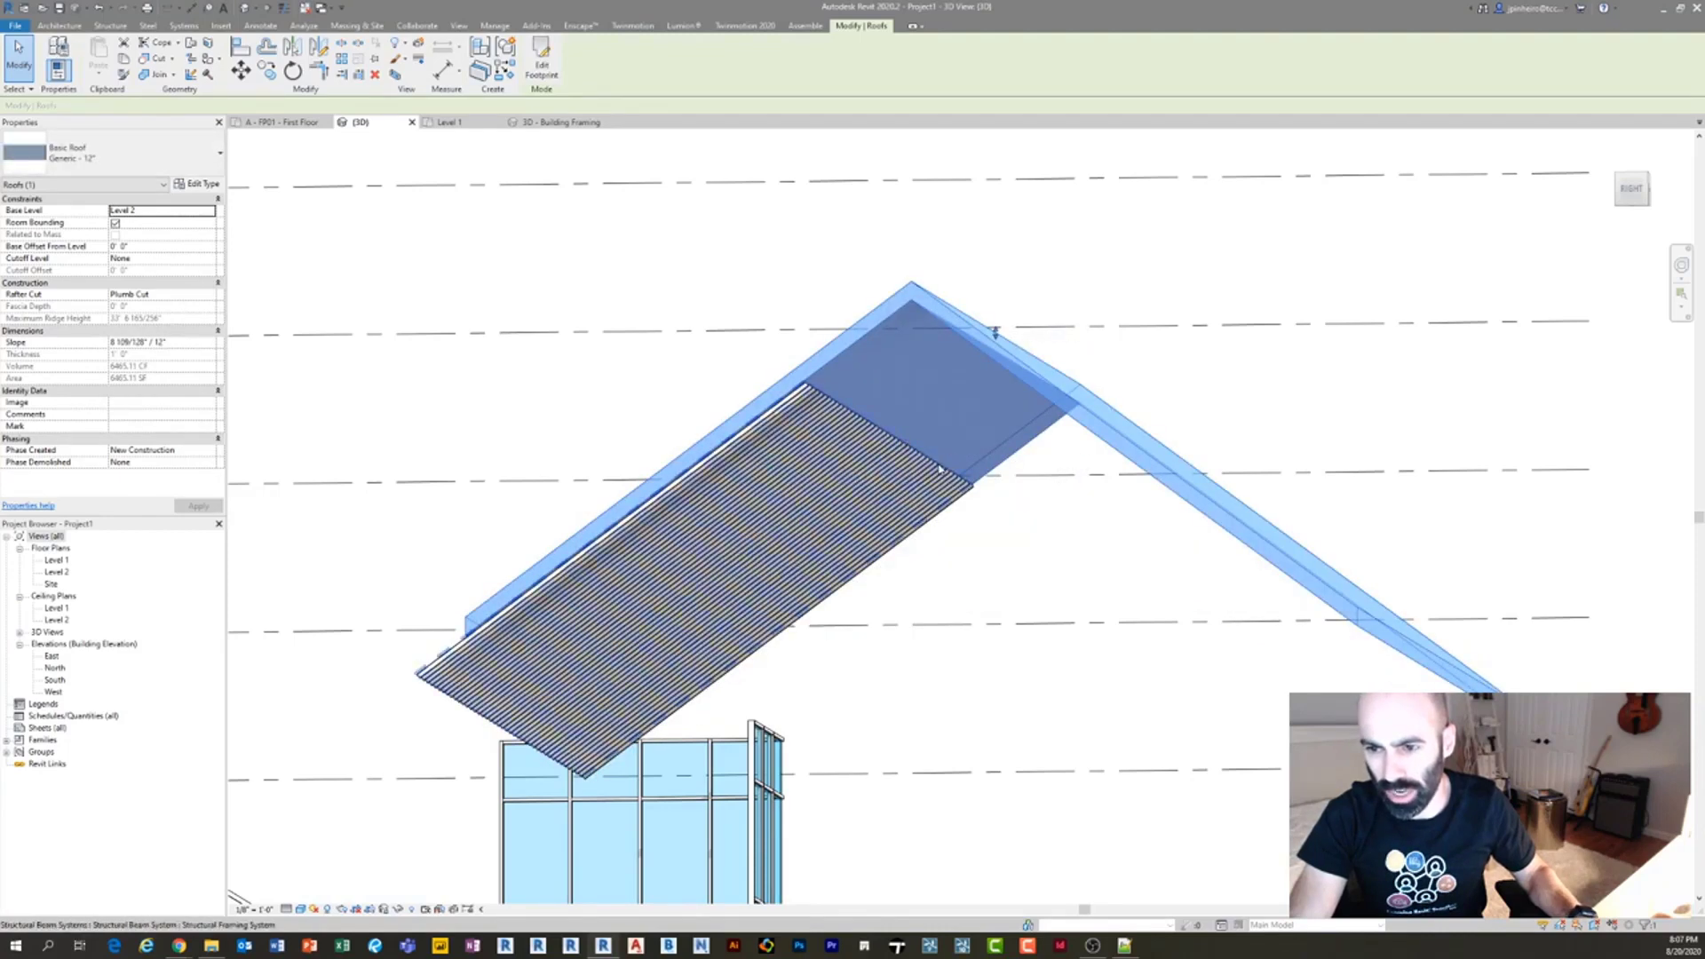
Examine from above and below how the joist beam system lines up with the steepened roof's slope and eave.
left_click(926, 493)
middle_click_drag(895, 616, 994, 675, "shift")
scroll(895, 616, "down", 1)
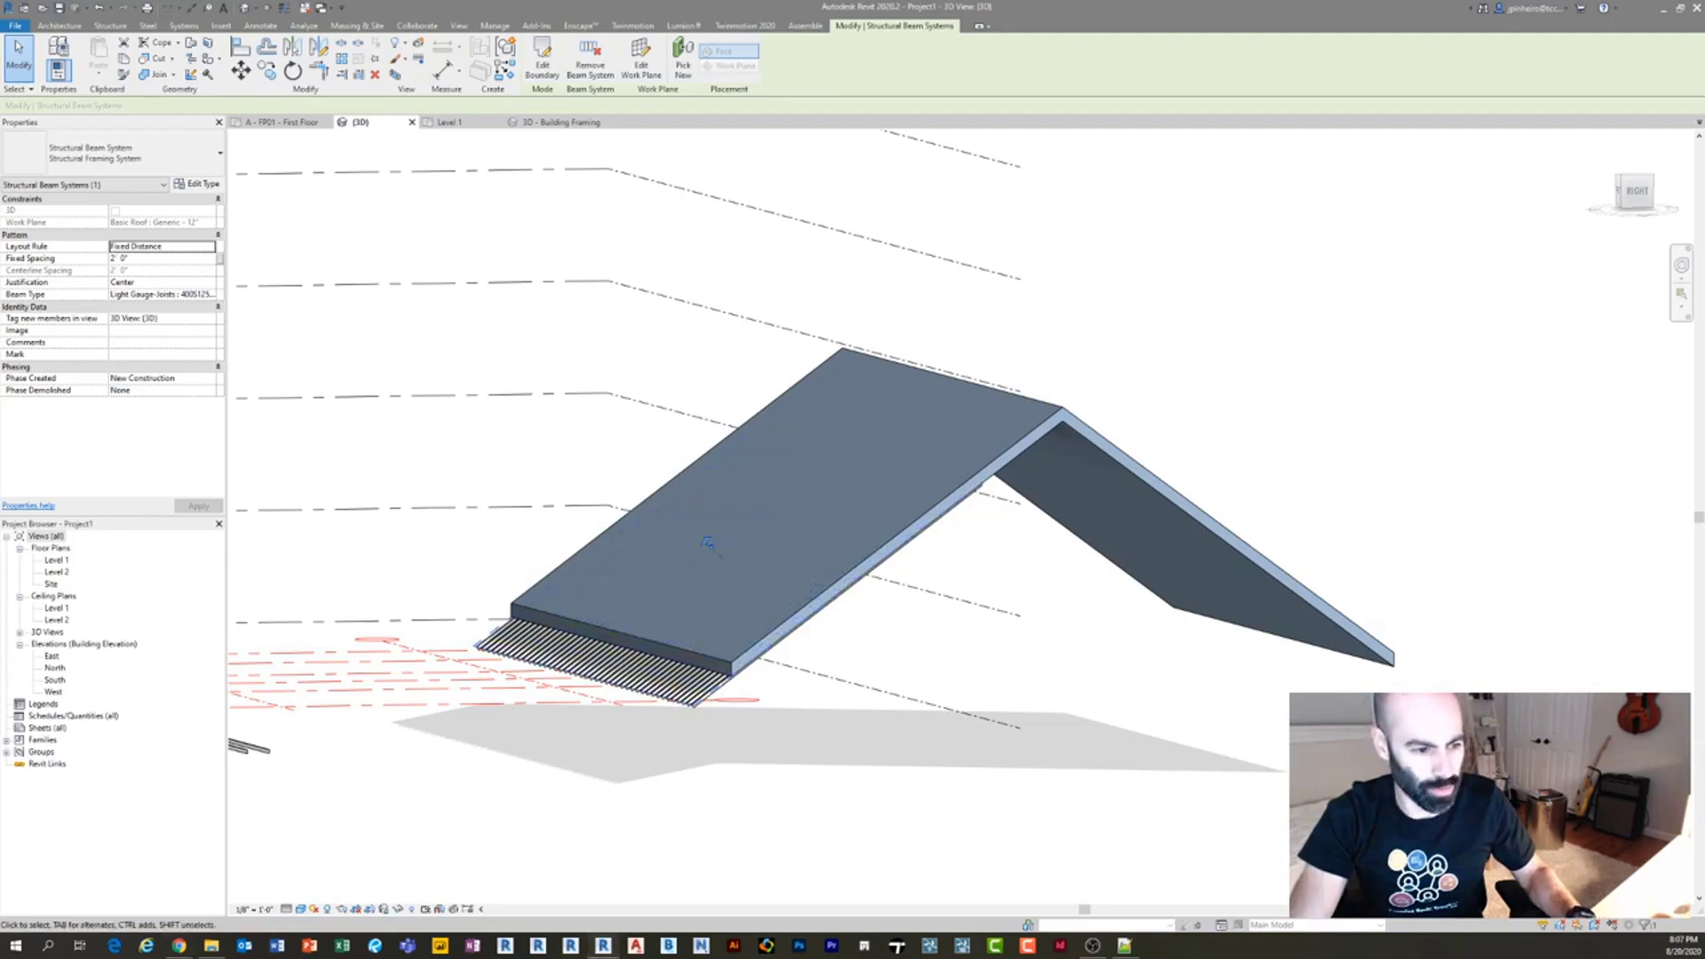
left_click(780, 722)
left_click(708, 706)
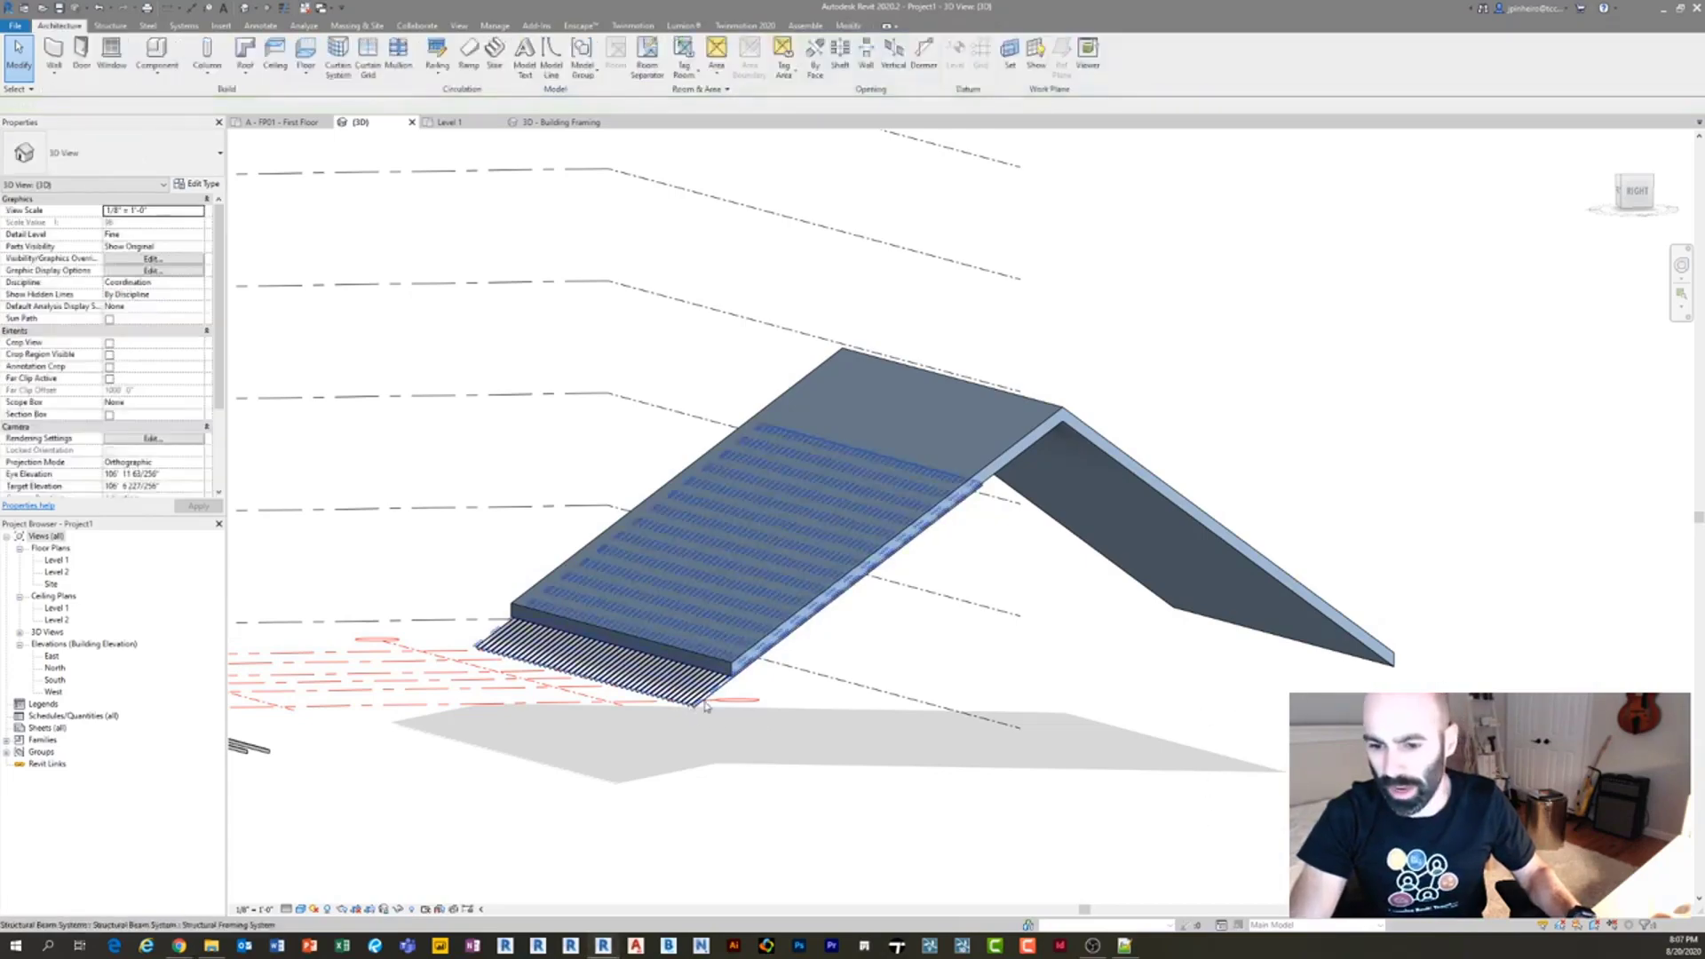
middle_click_drag(804, 729, 785, 661, "shift")
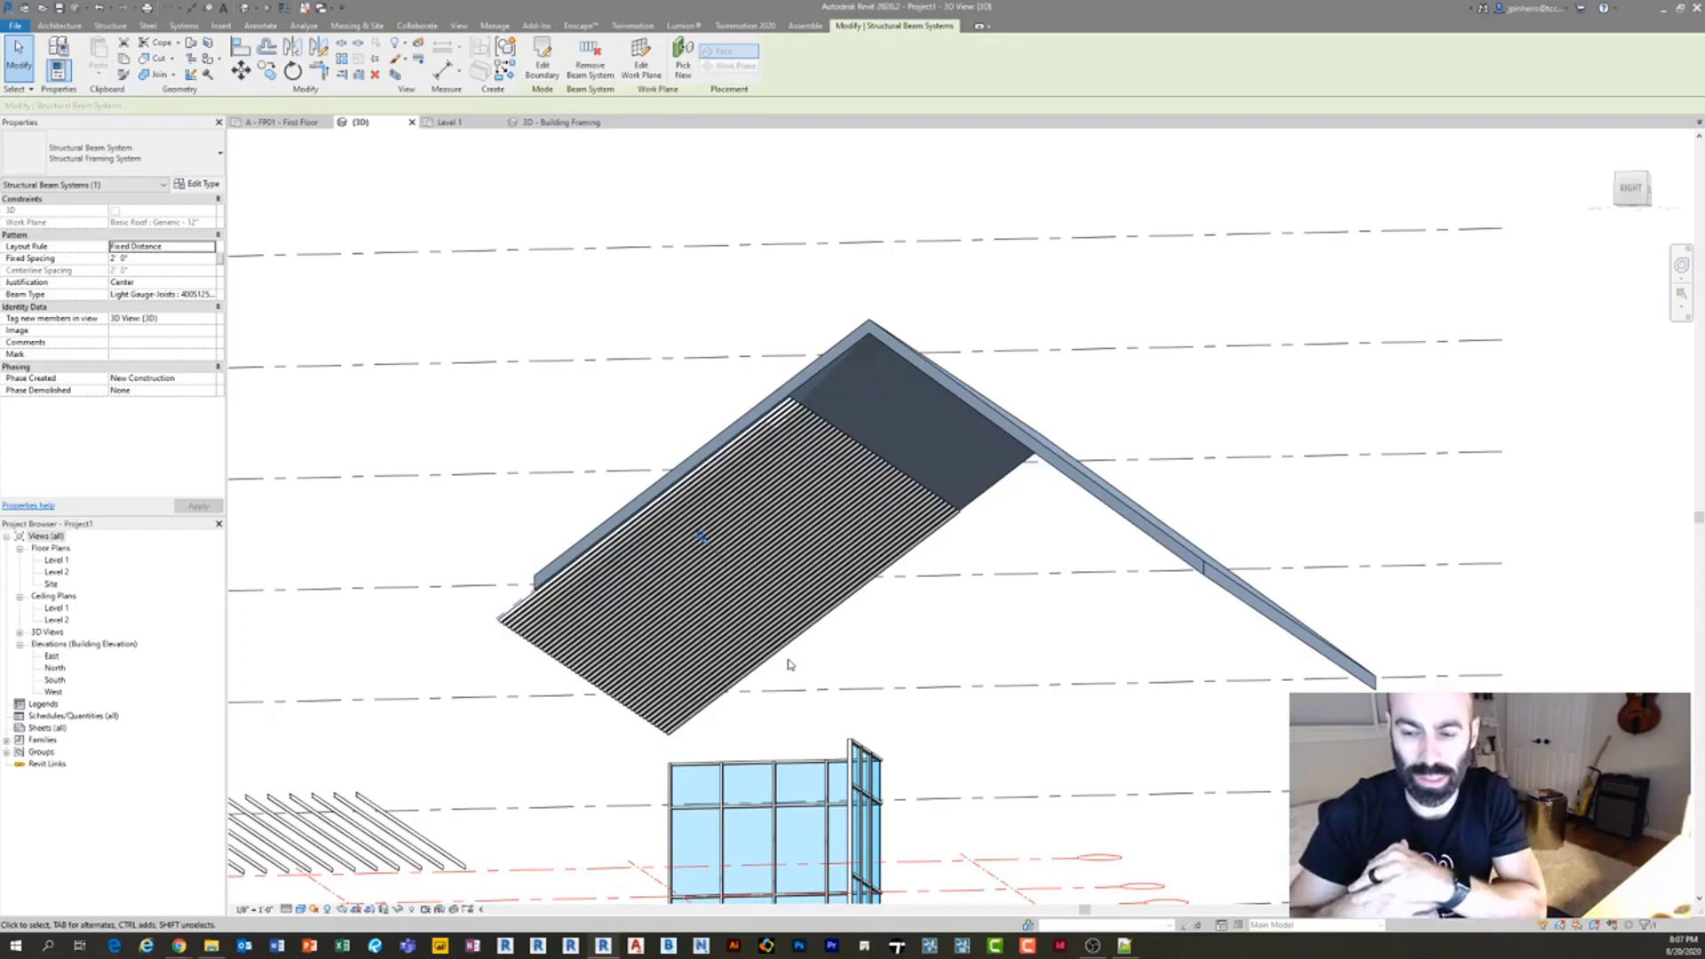
left_click(788, 664)
Draw a straight Generic - 6" basic wall on Level 1, 20' high and about 43' 6" long, near the floor joists.
middle_click_drag(789, 665, 602, 743, "shift")
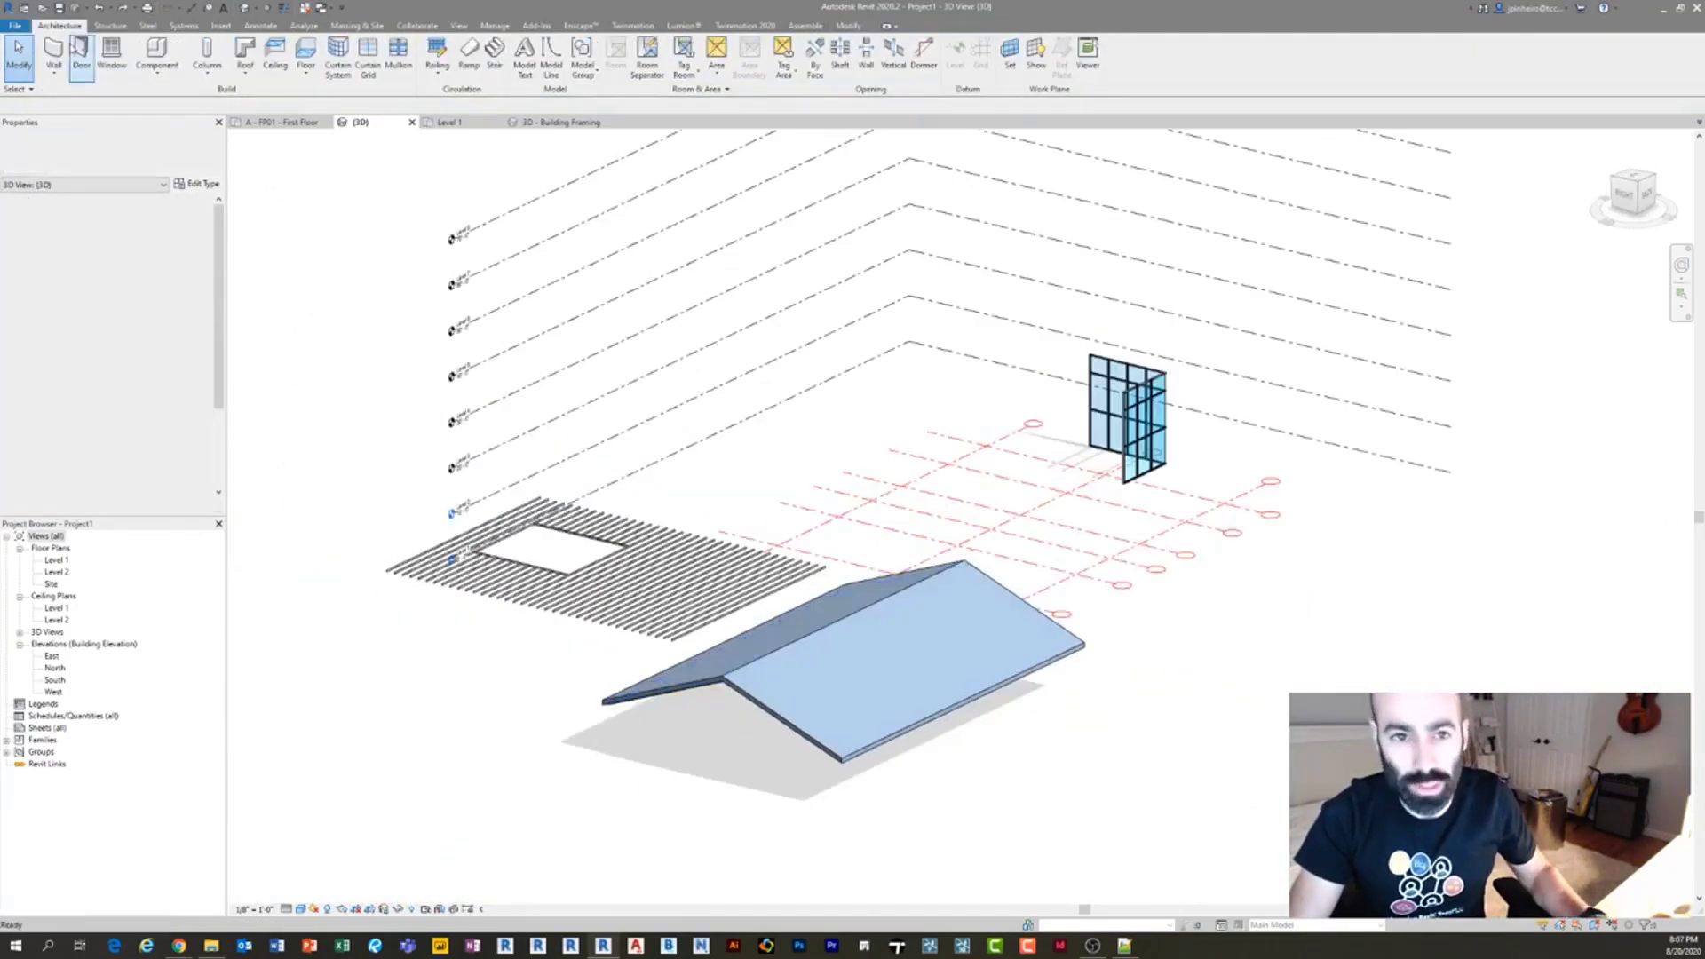
key("w")
key("a")
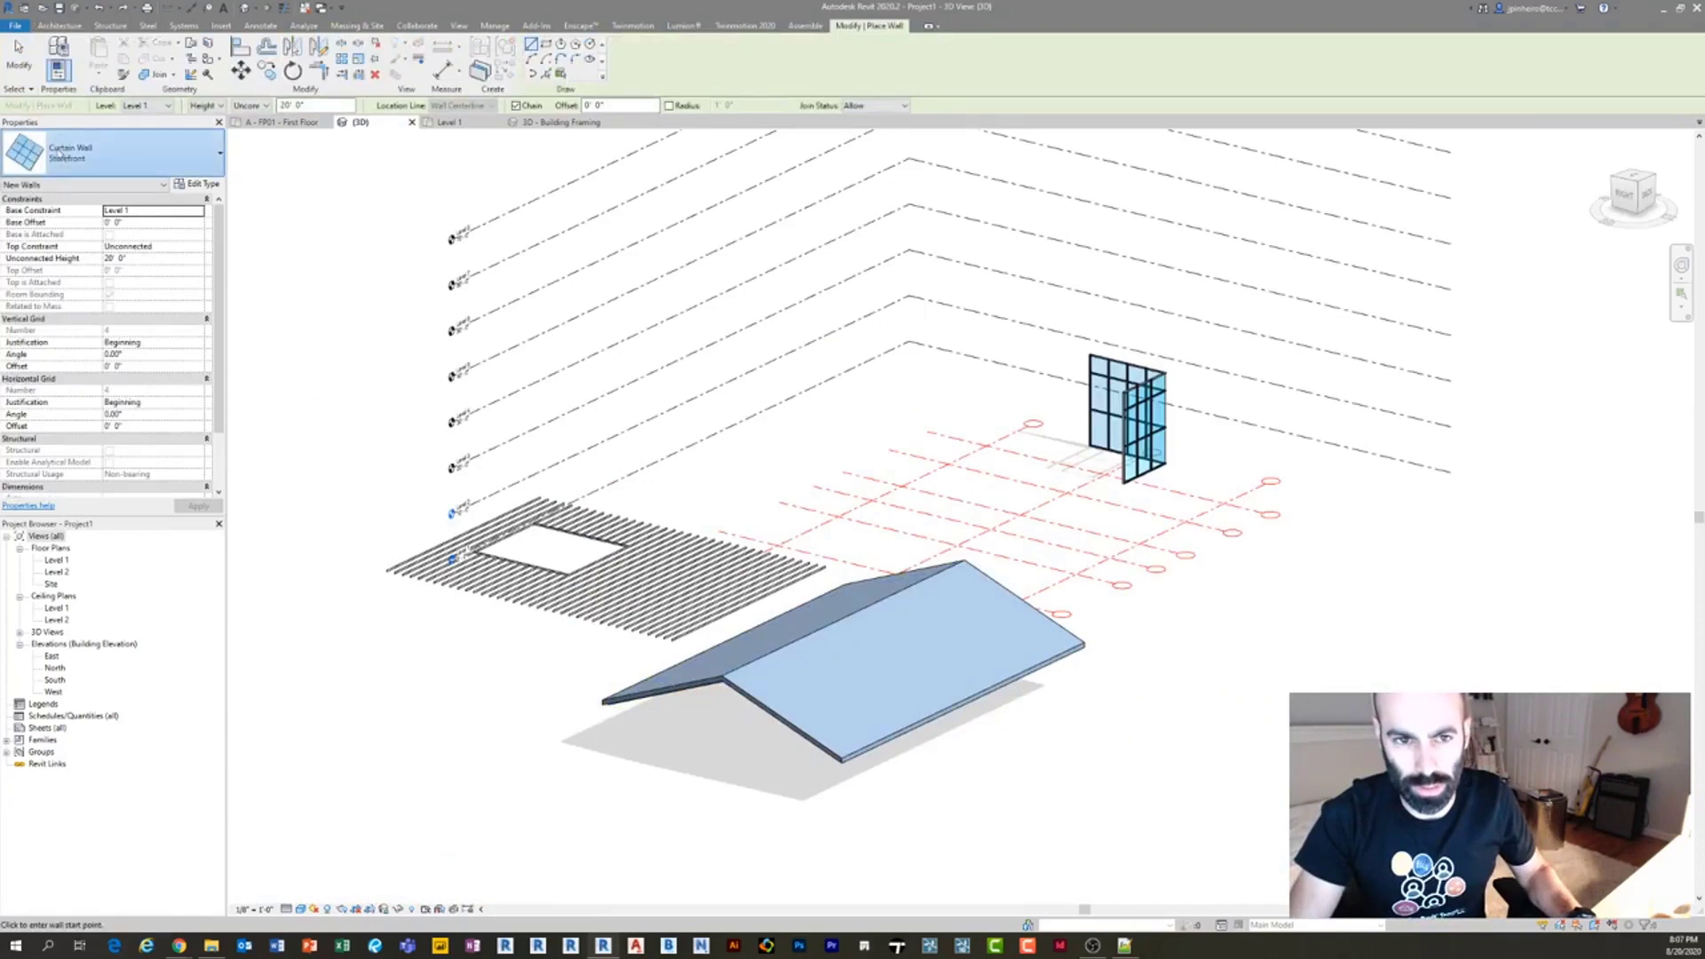
left_click(115, 152)
left_click(121, 351)
left_click(484, 730)
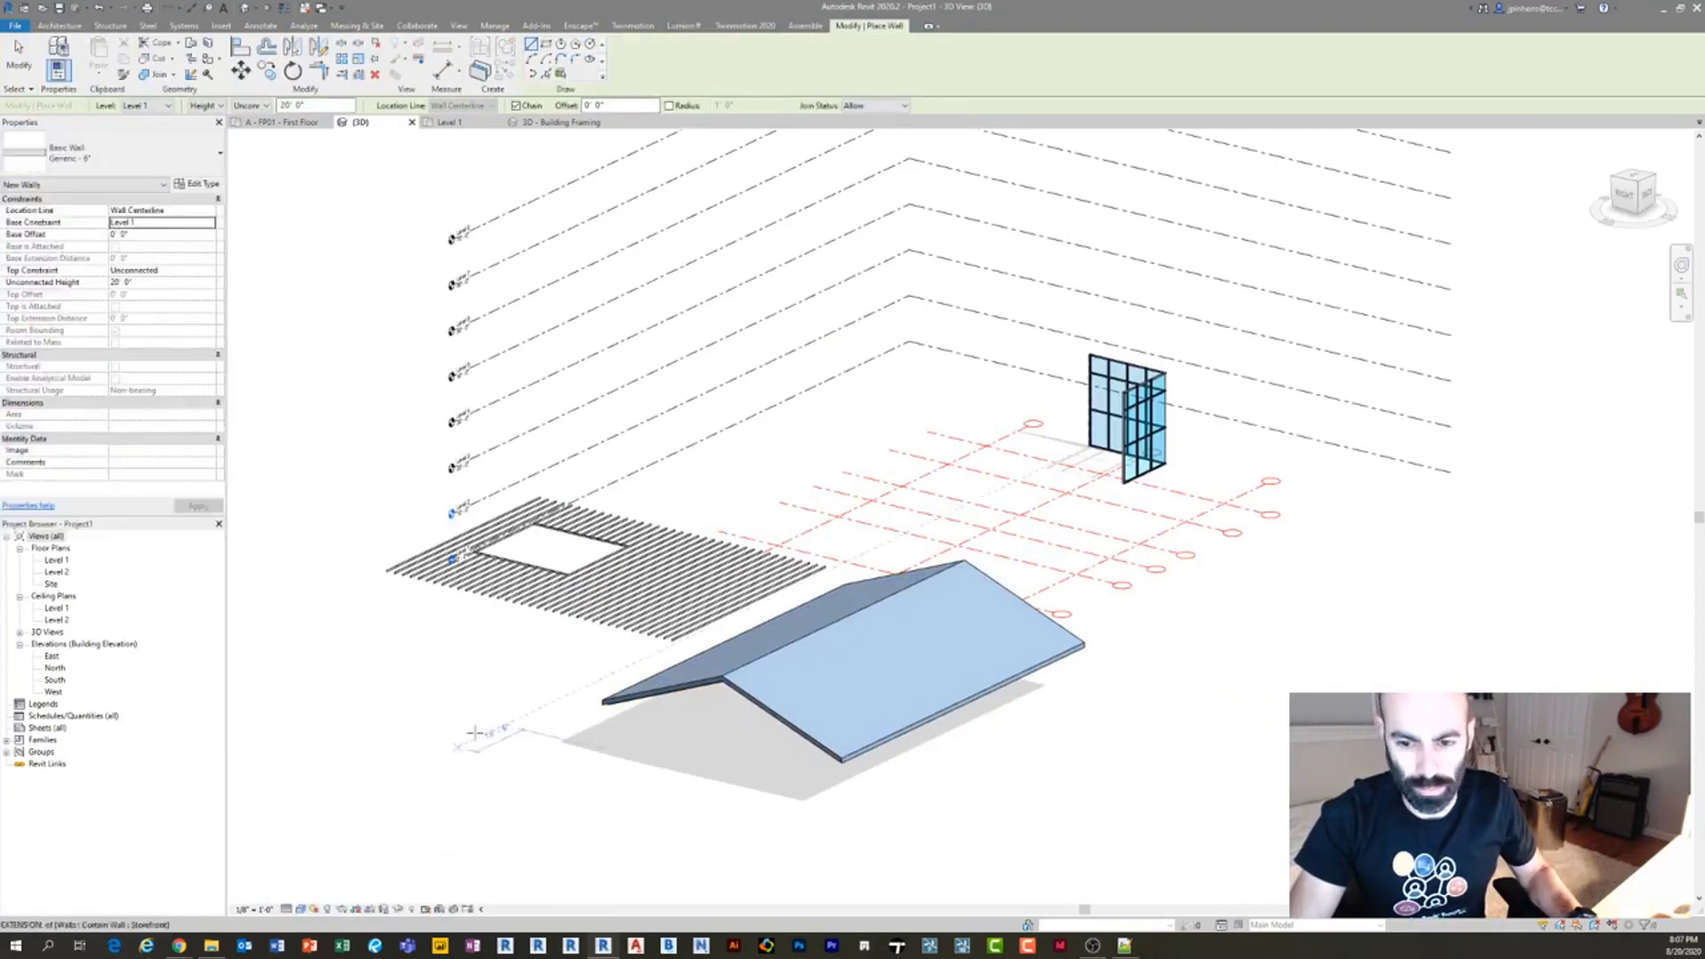
left_click(353, 674)
key("Escape")
key("Escape")
Start a new beam system boundary sketch and set its work plane by picking the broad face of the wall.
scroll(457, 721, "up", 2)
middle_click_drag(684, 716, 783, 732, "shift")
scroll(484, 695, "up", 2)
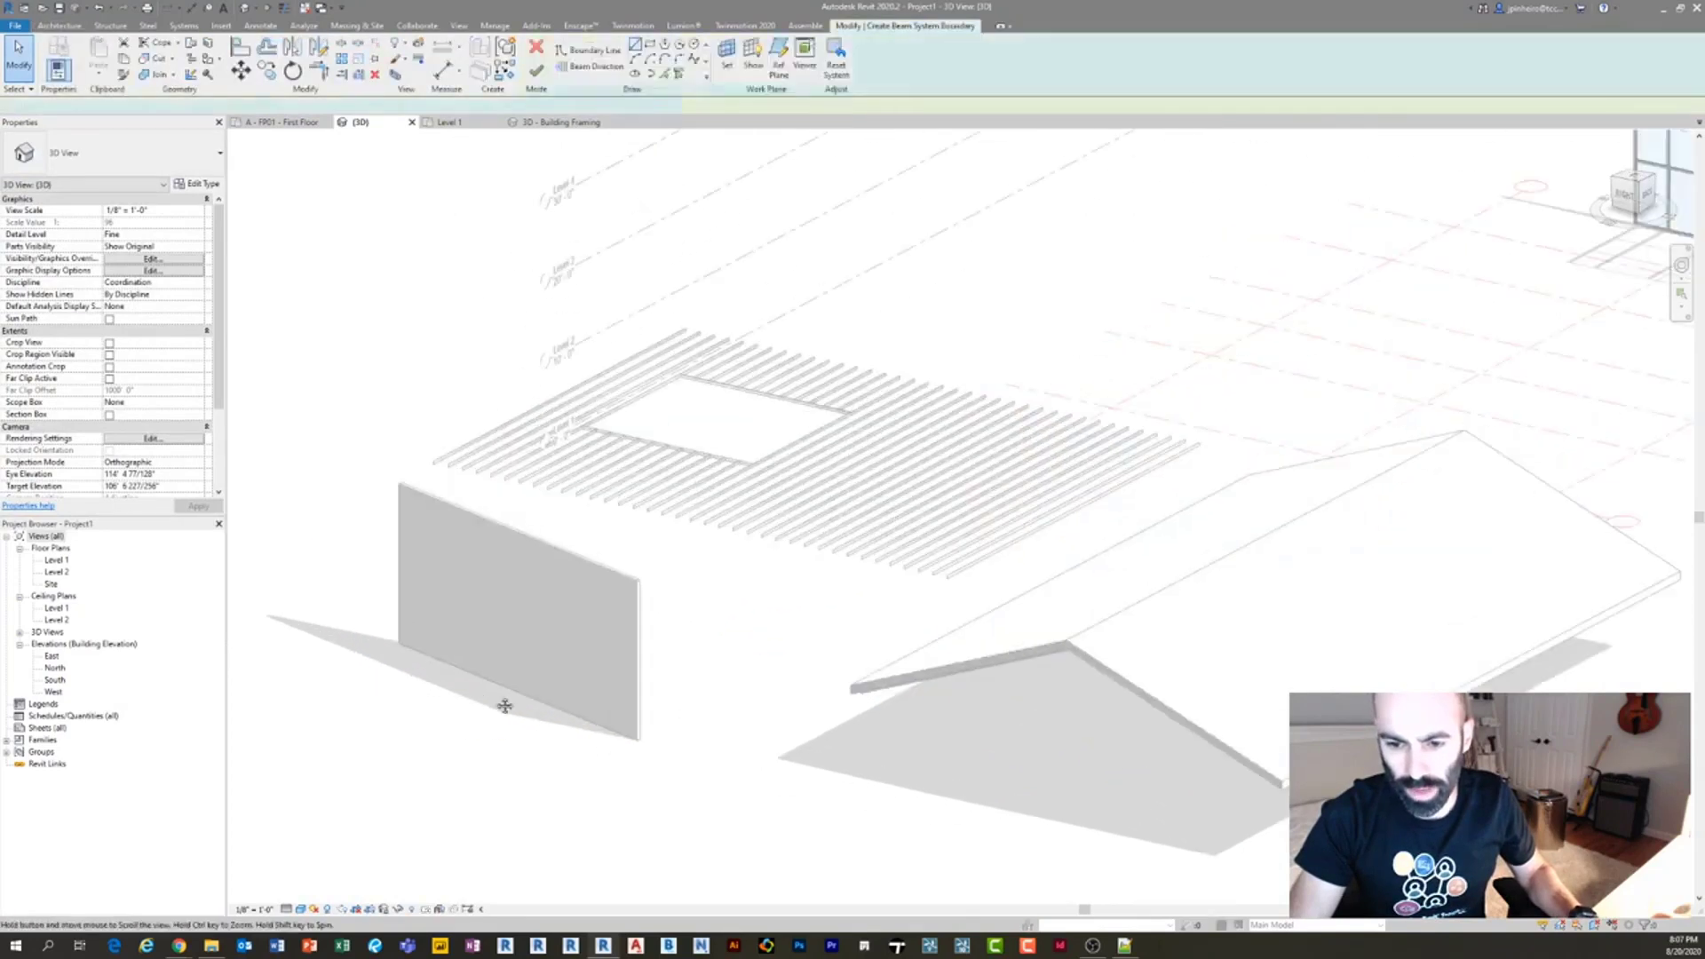
middle_click_drag(502, 707, 545, 710)
left_click(727, 60)
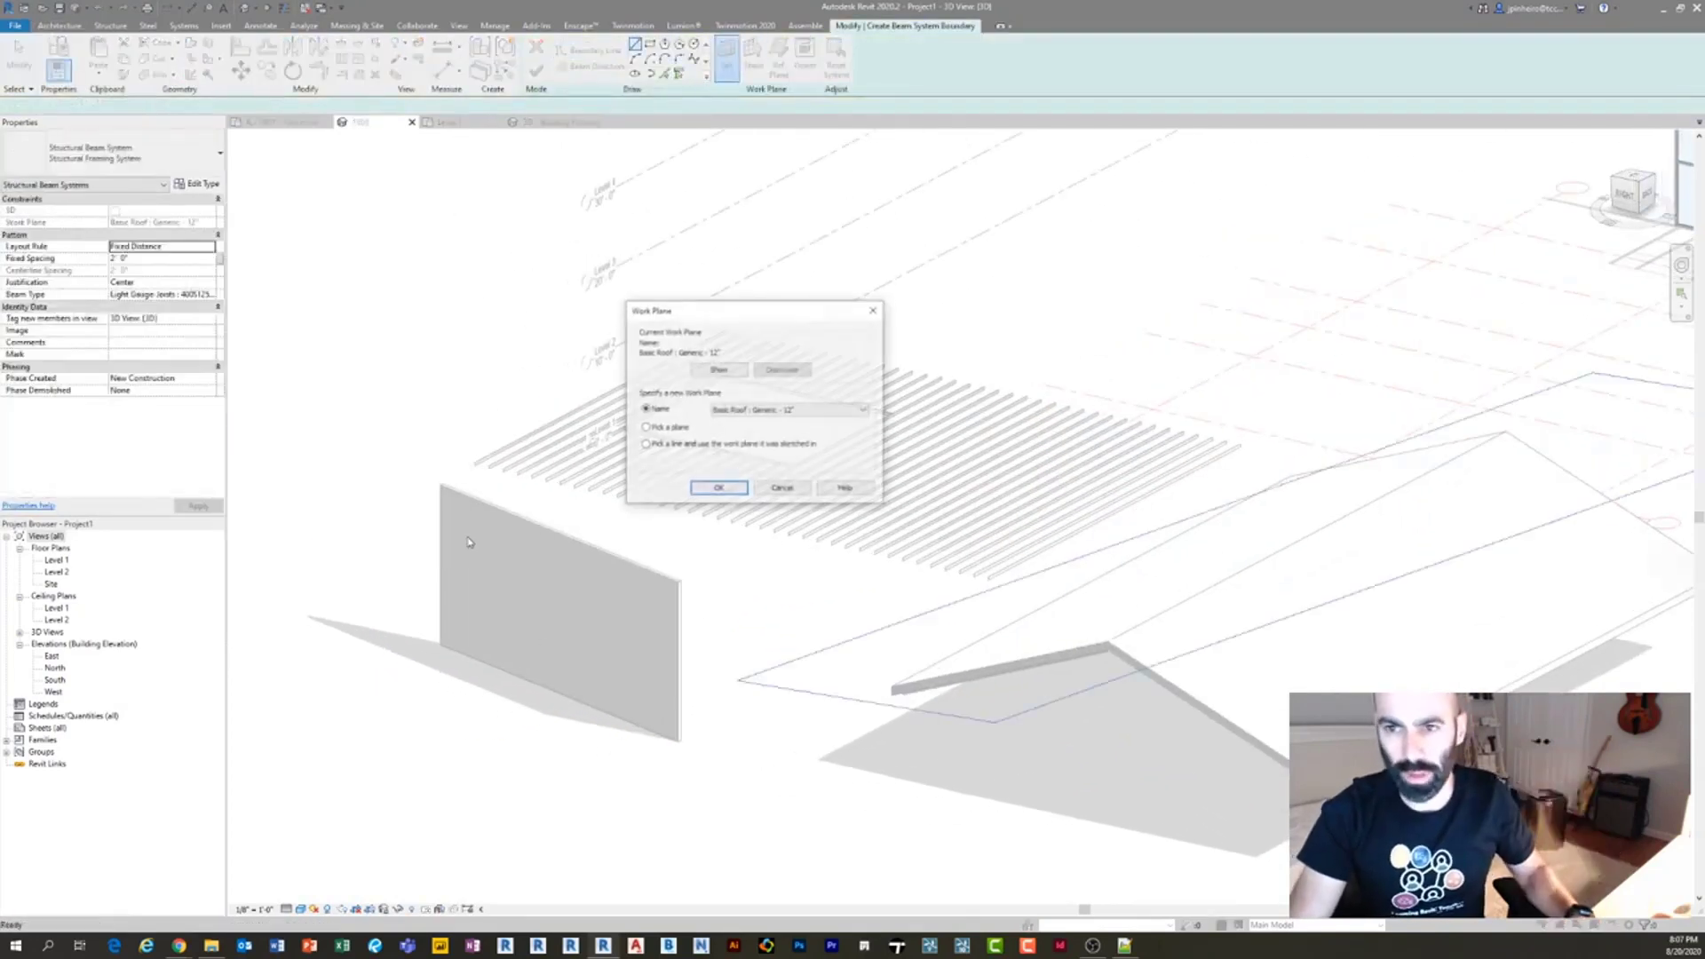
left_click(705, 492)
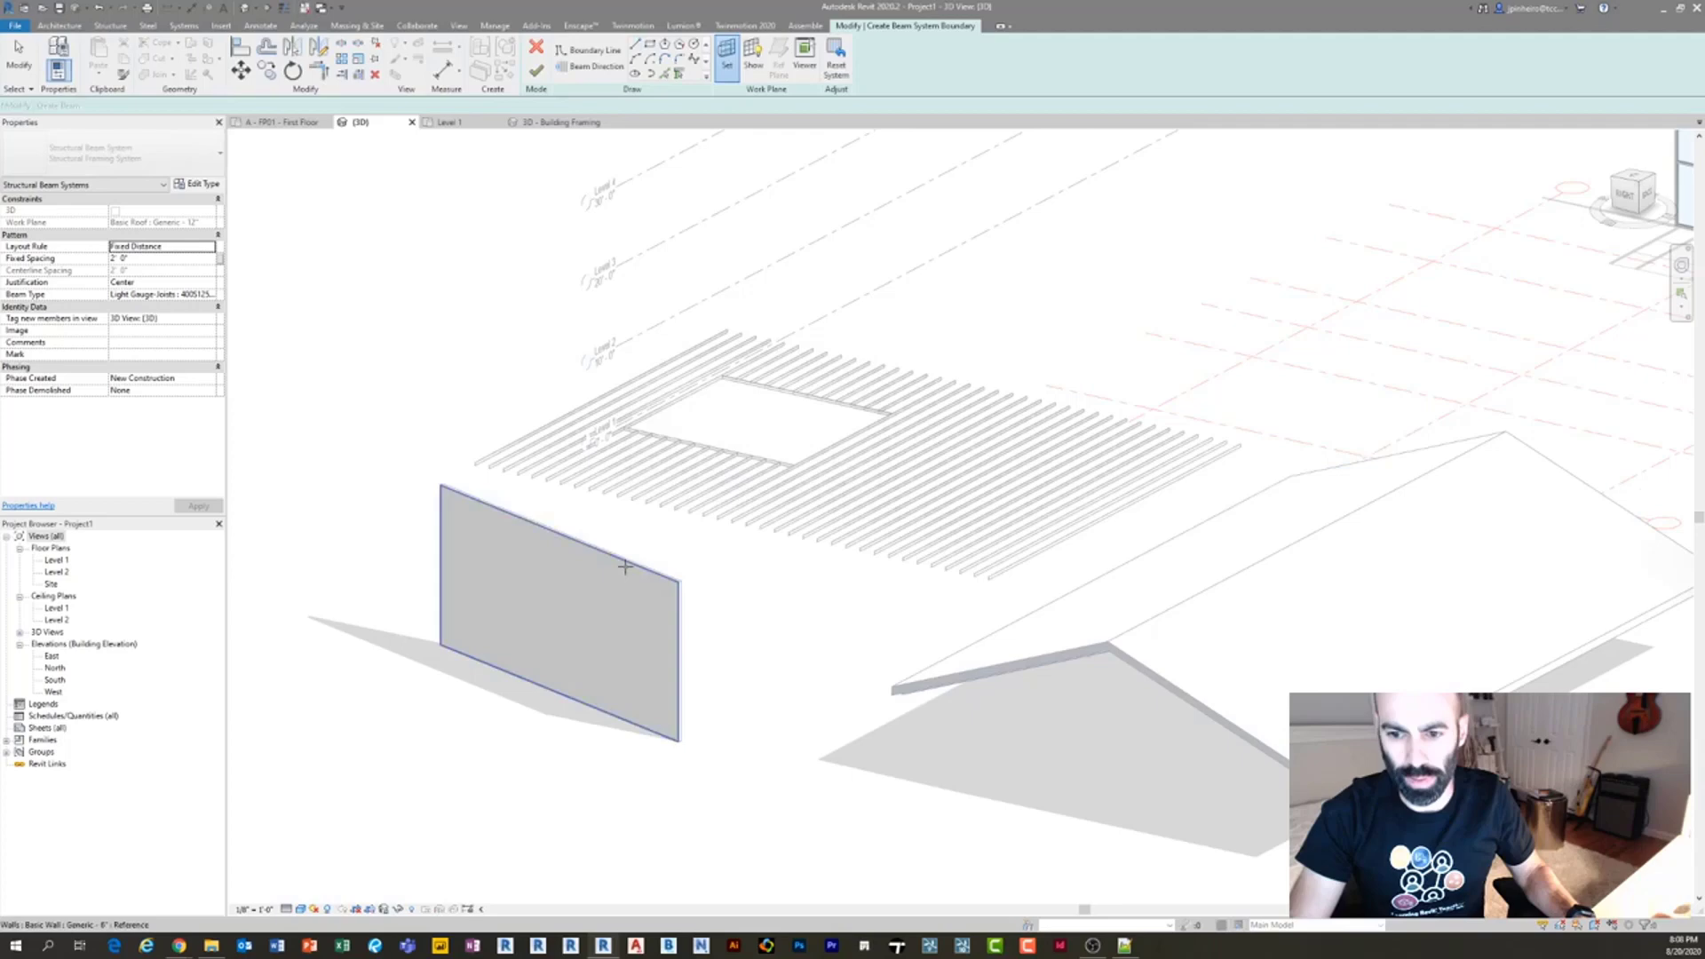
Try to finish the beam system sketch after picking the wall's top edge, without specifying a beam direction.
scroll(625, 566, "up", 4)
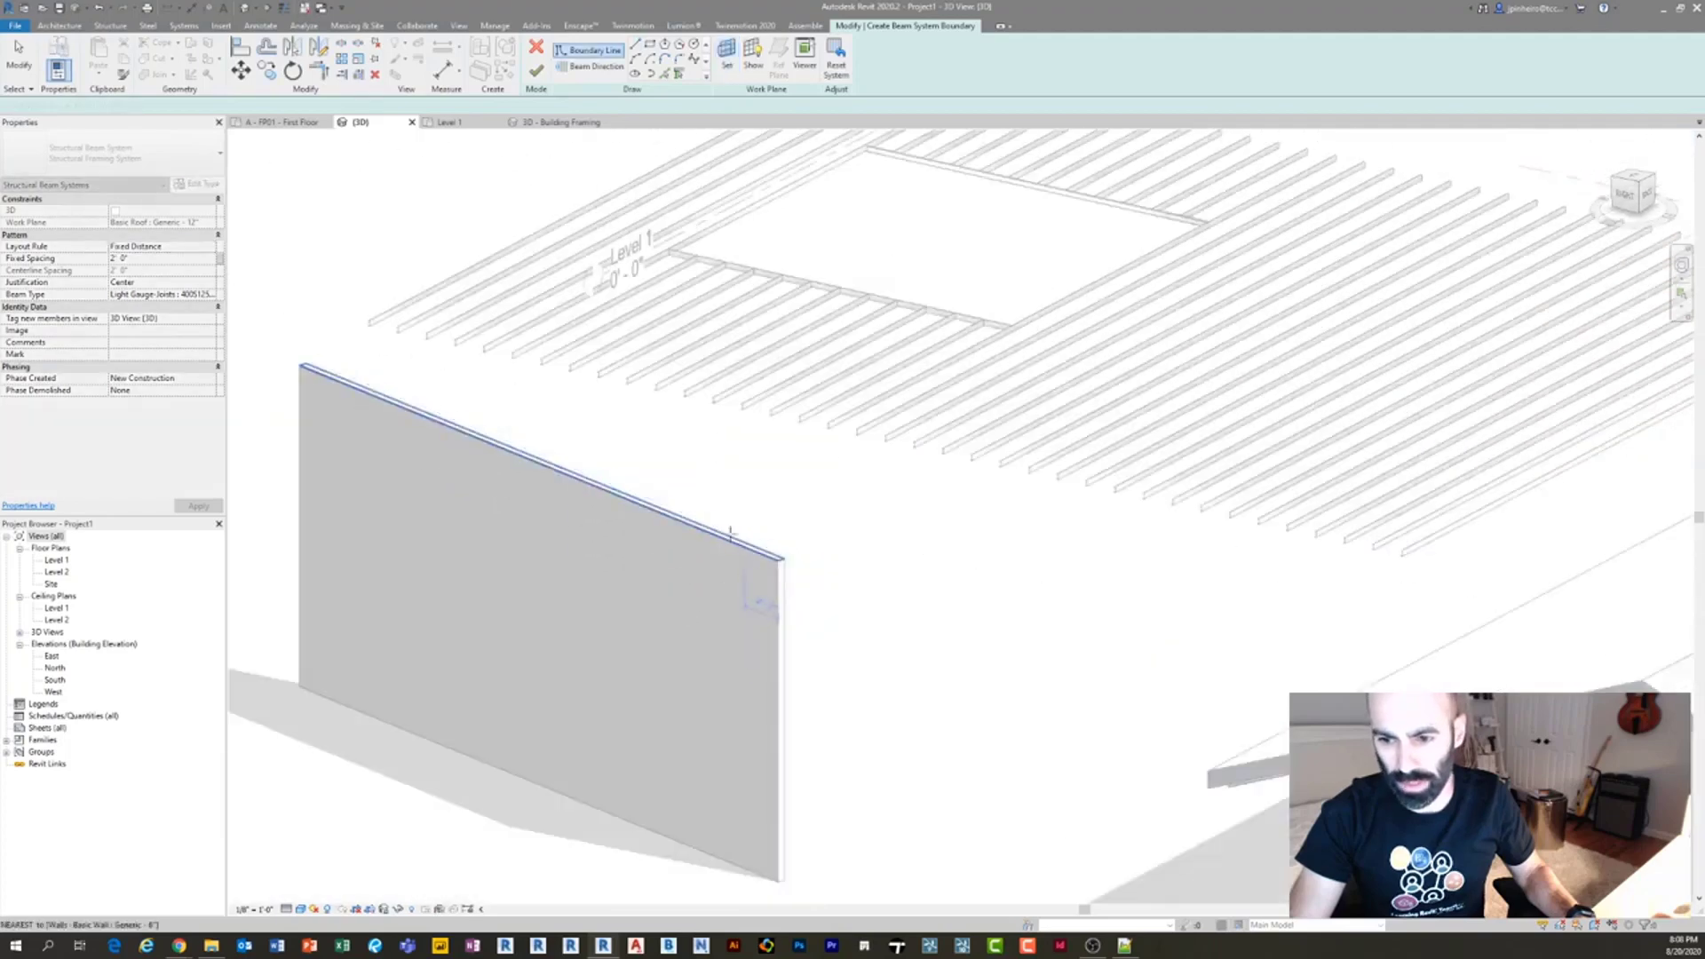
left_click(730, 533)
scroll(717, 535, "down", 3)
left_click(537, 71)
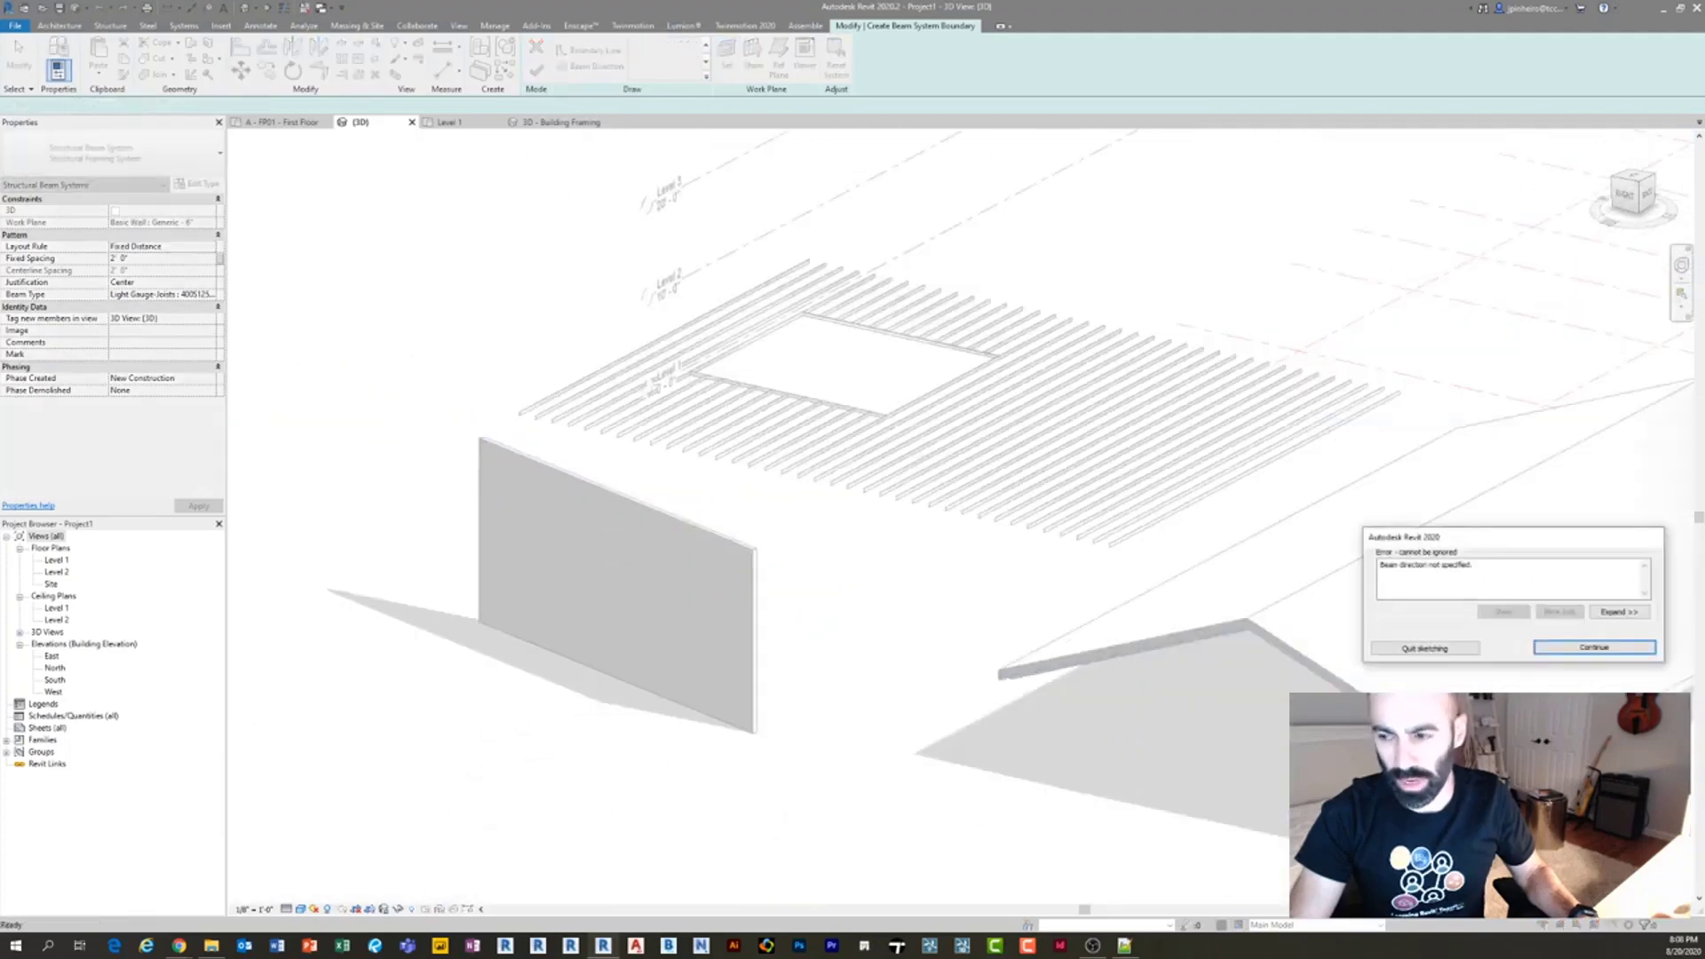
left_click(1570, 646)
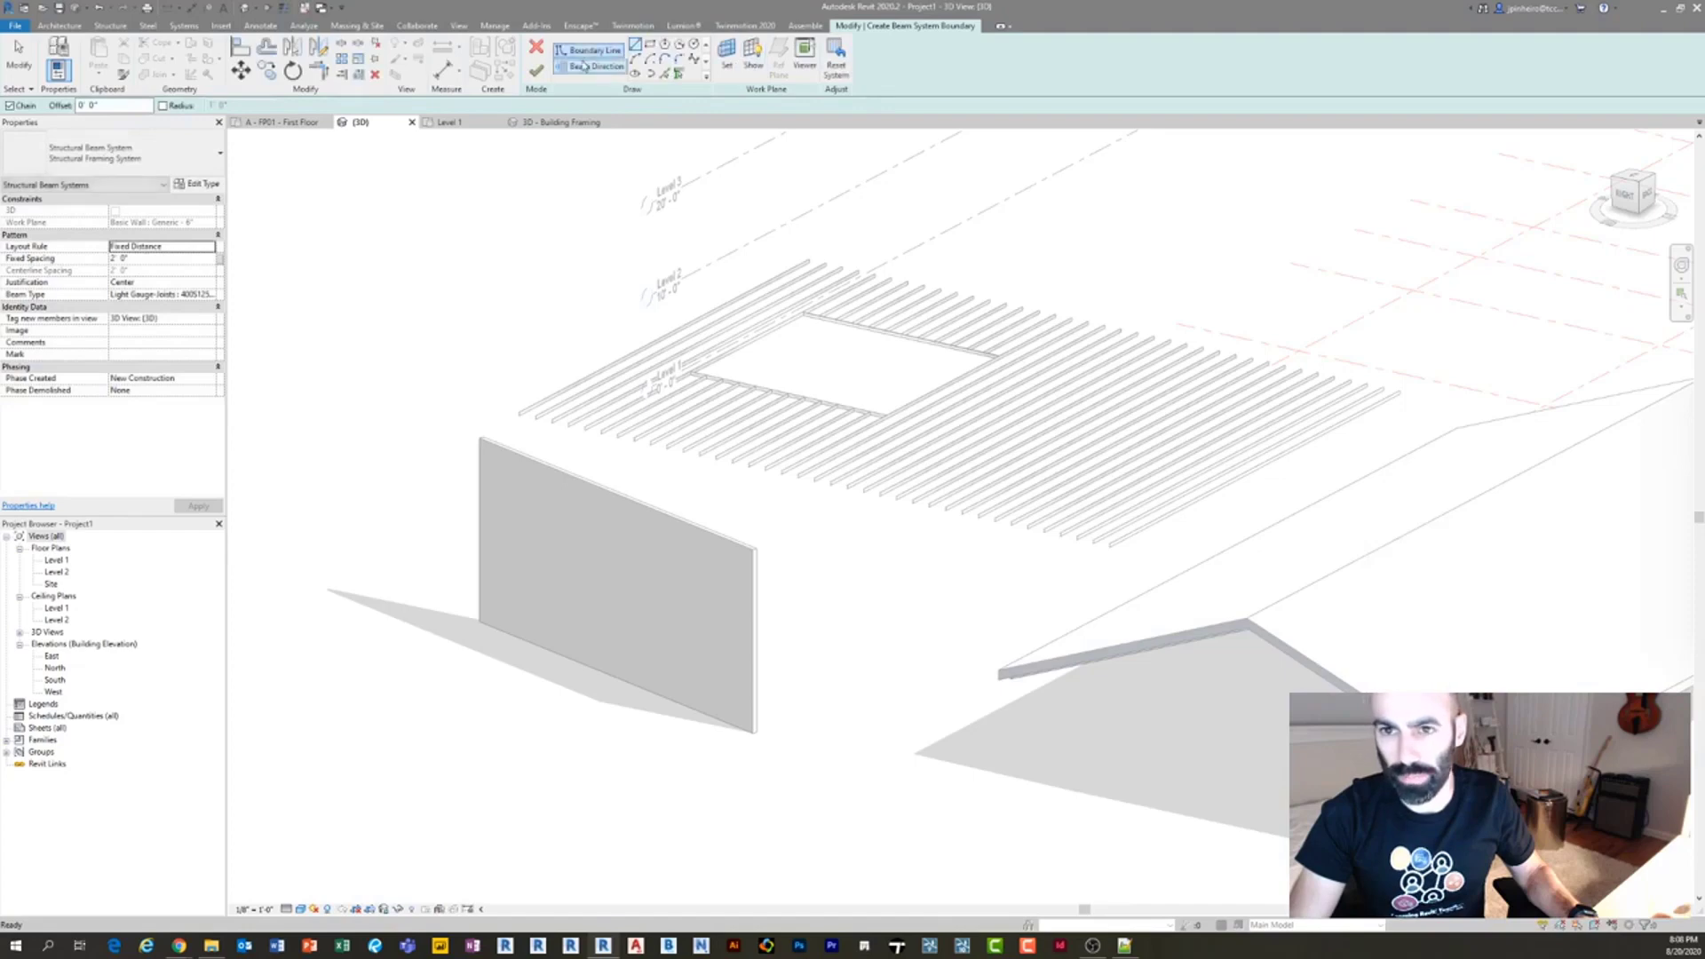
Create the beam system boundary around the wall face with a vertical beam direction, finish the sketch, and check the studs inside the wall.
left_click(717, 541)
scroll(583, 534, "up", 3)
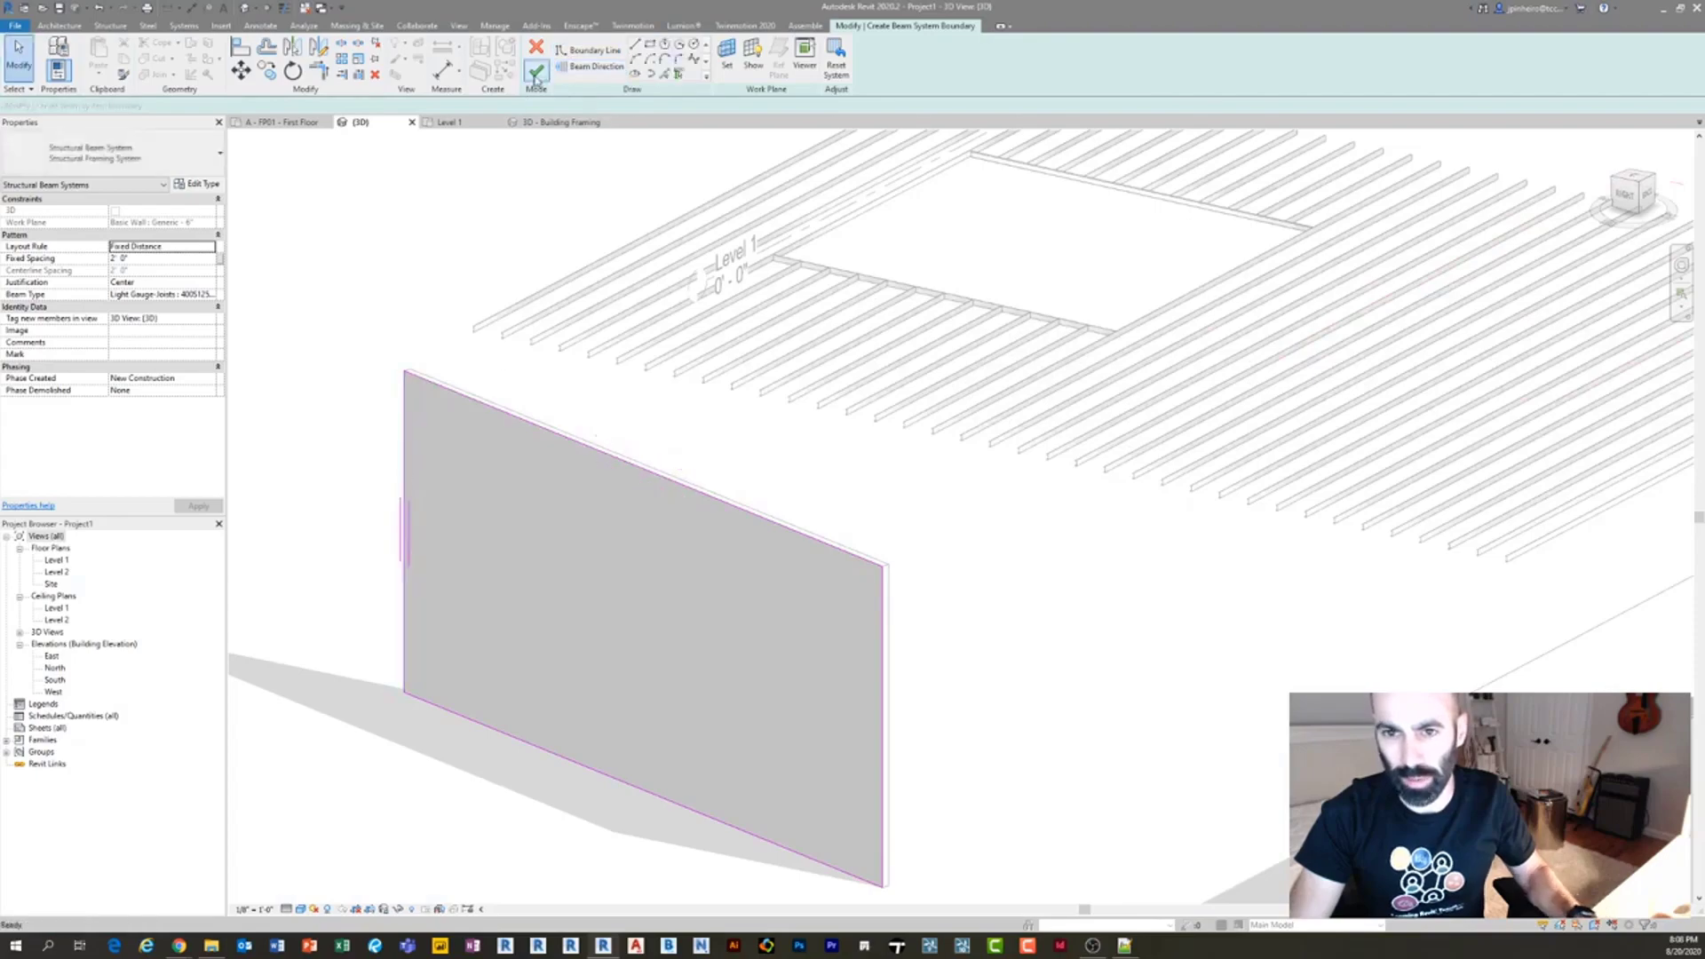
middle_click_drag(940, 666, 711, 685, "shift")
scroll(586, 539, "up", 4)
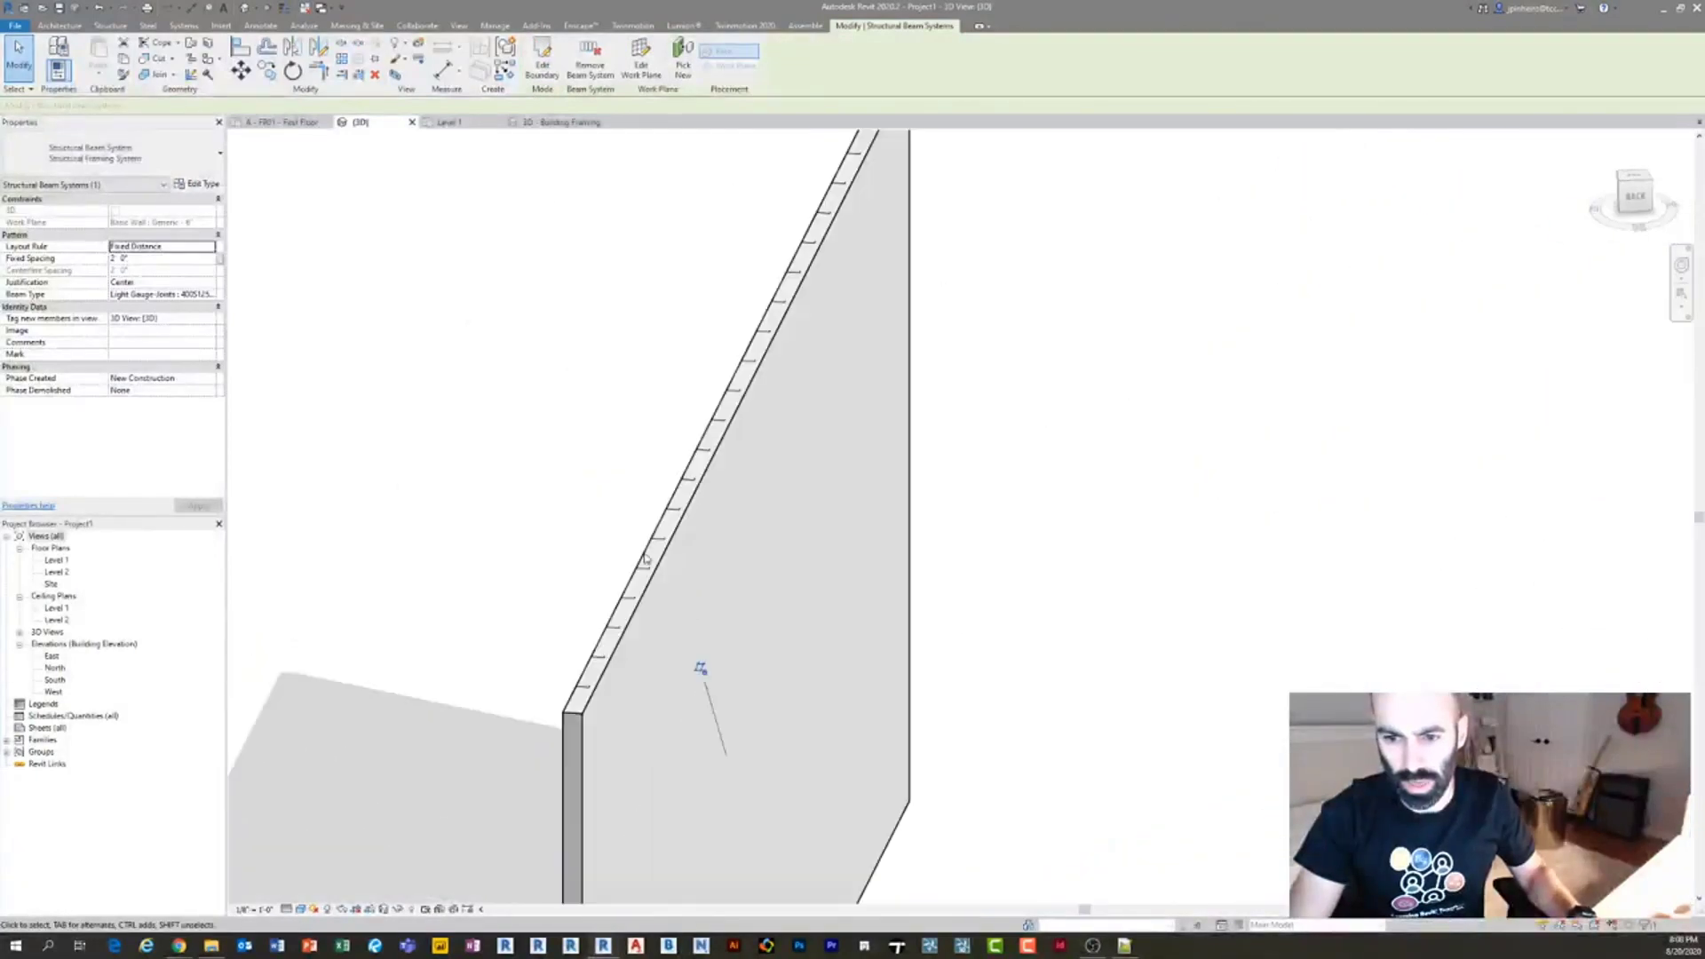
middle_click_drag(734, 583, 737, 520, "shift")
key("Escape")
Check the Level 1 floor plan and return to the 3D view.
double_click(57, 560)
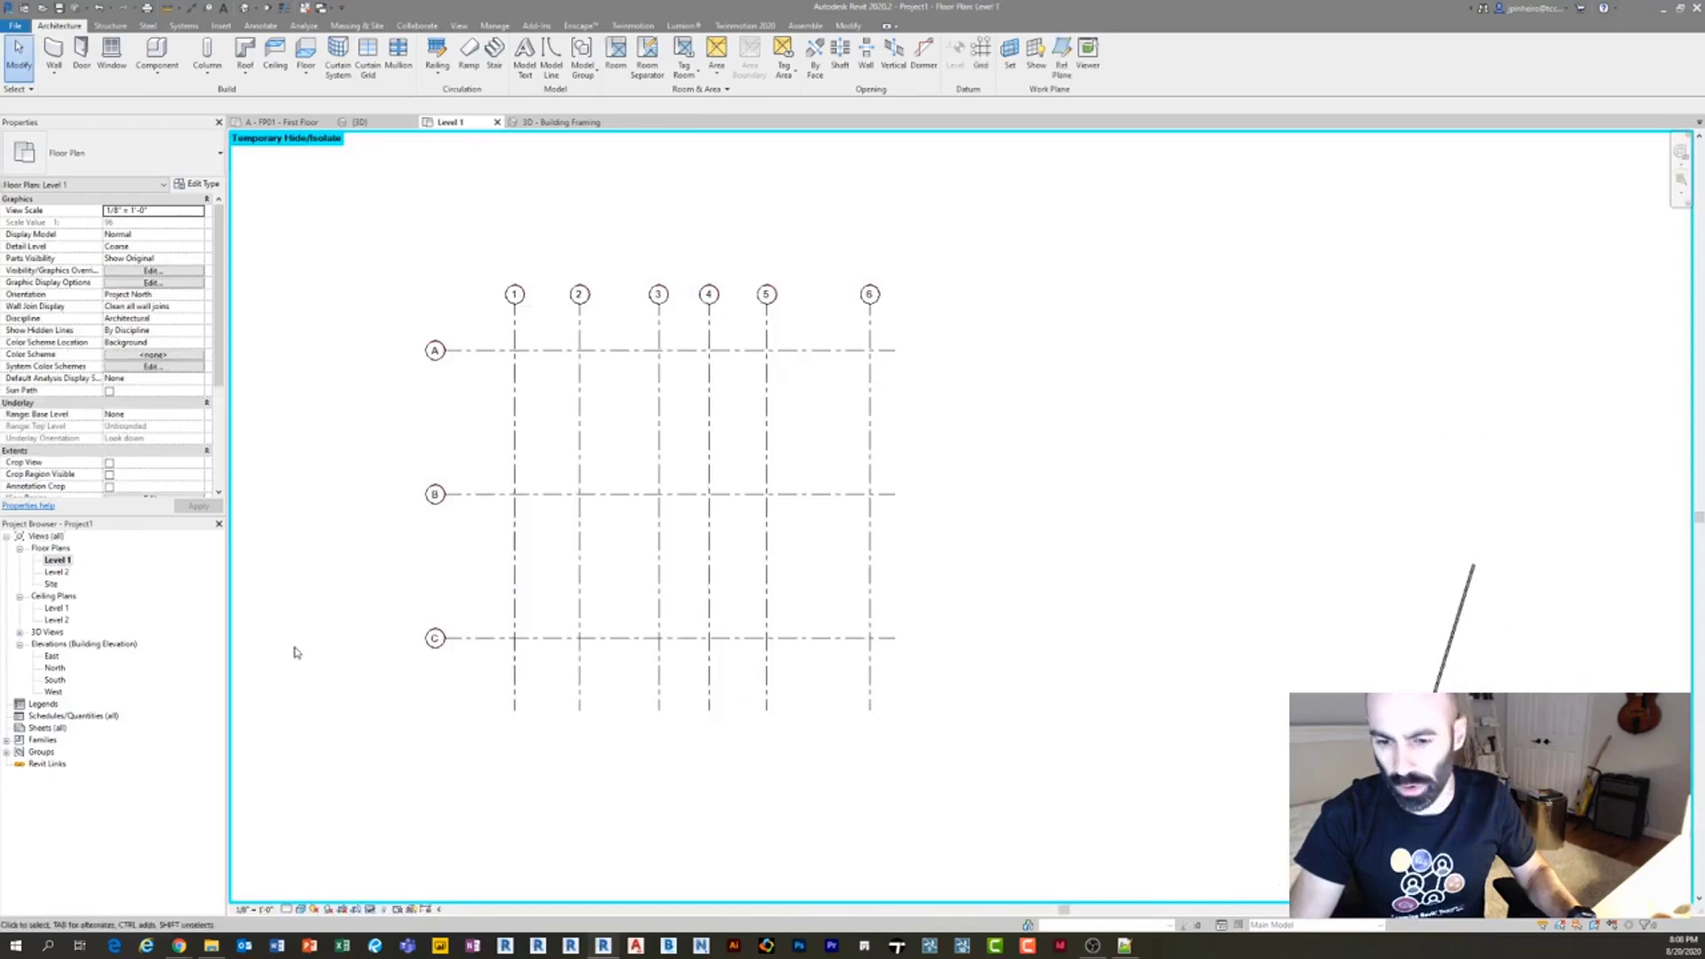
left_click(244, 8)
middle_click_drag(803, 571, 753, 554)
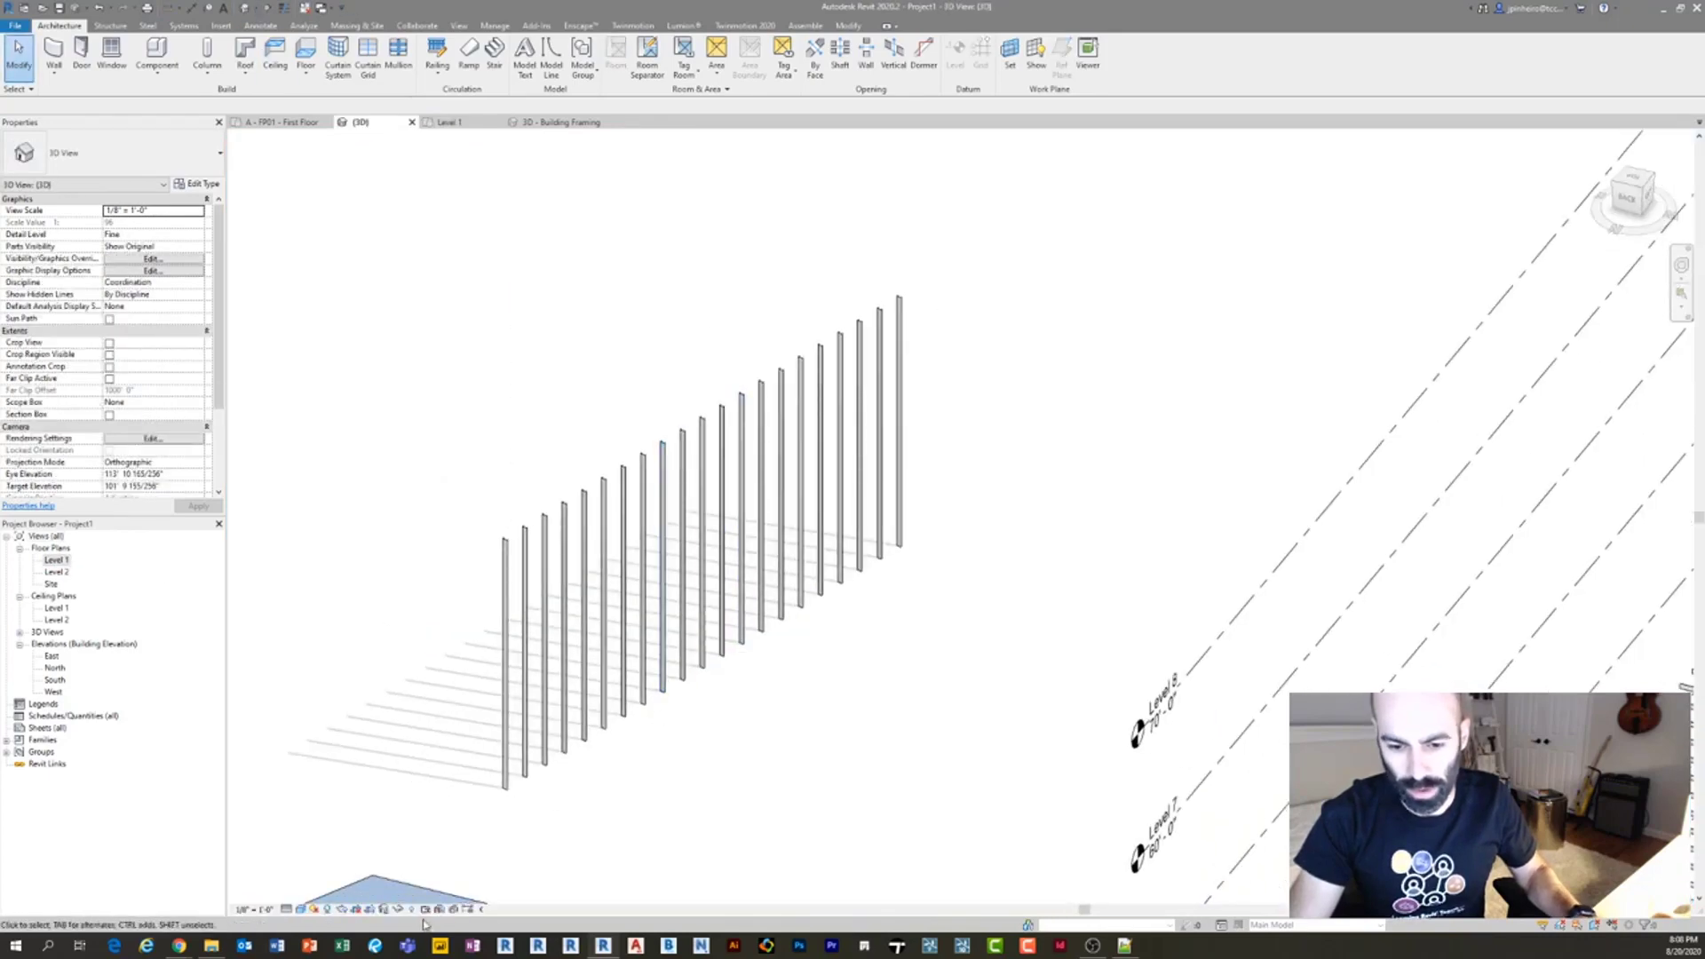
Reveal the hidden elements, unhide the Generic - 6" wall around the studs, and return to the normal display.
key("r")
key("h")
left_click(687, 677)
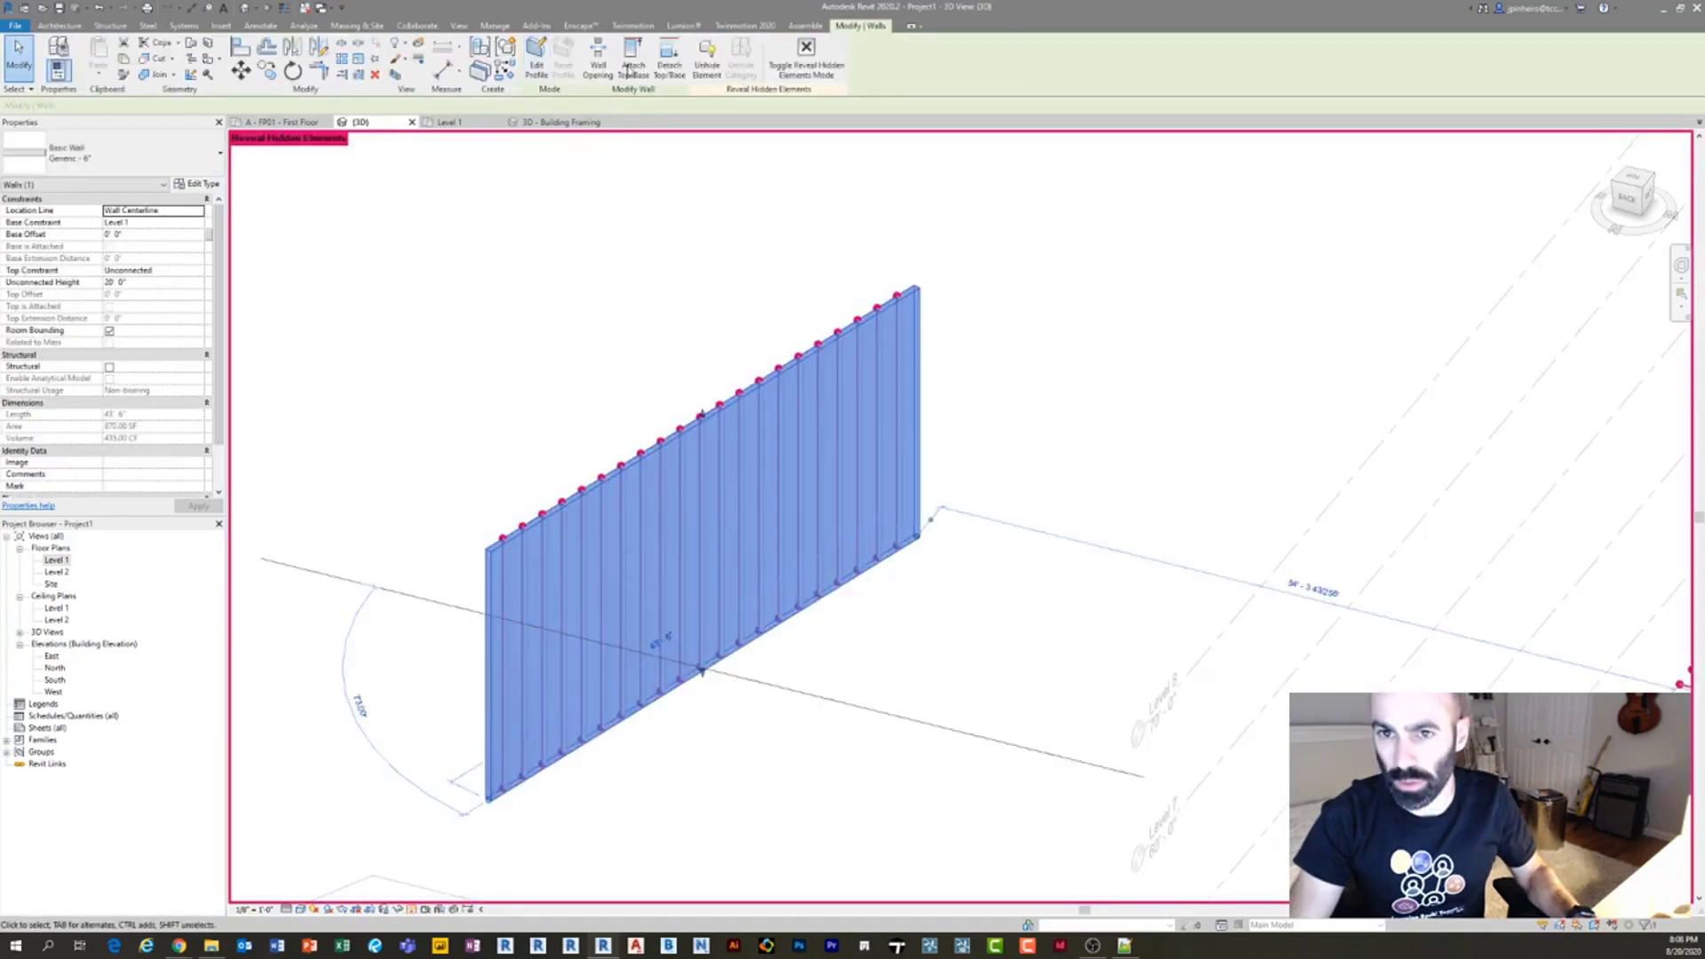
left_click(708, 67)
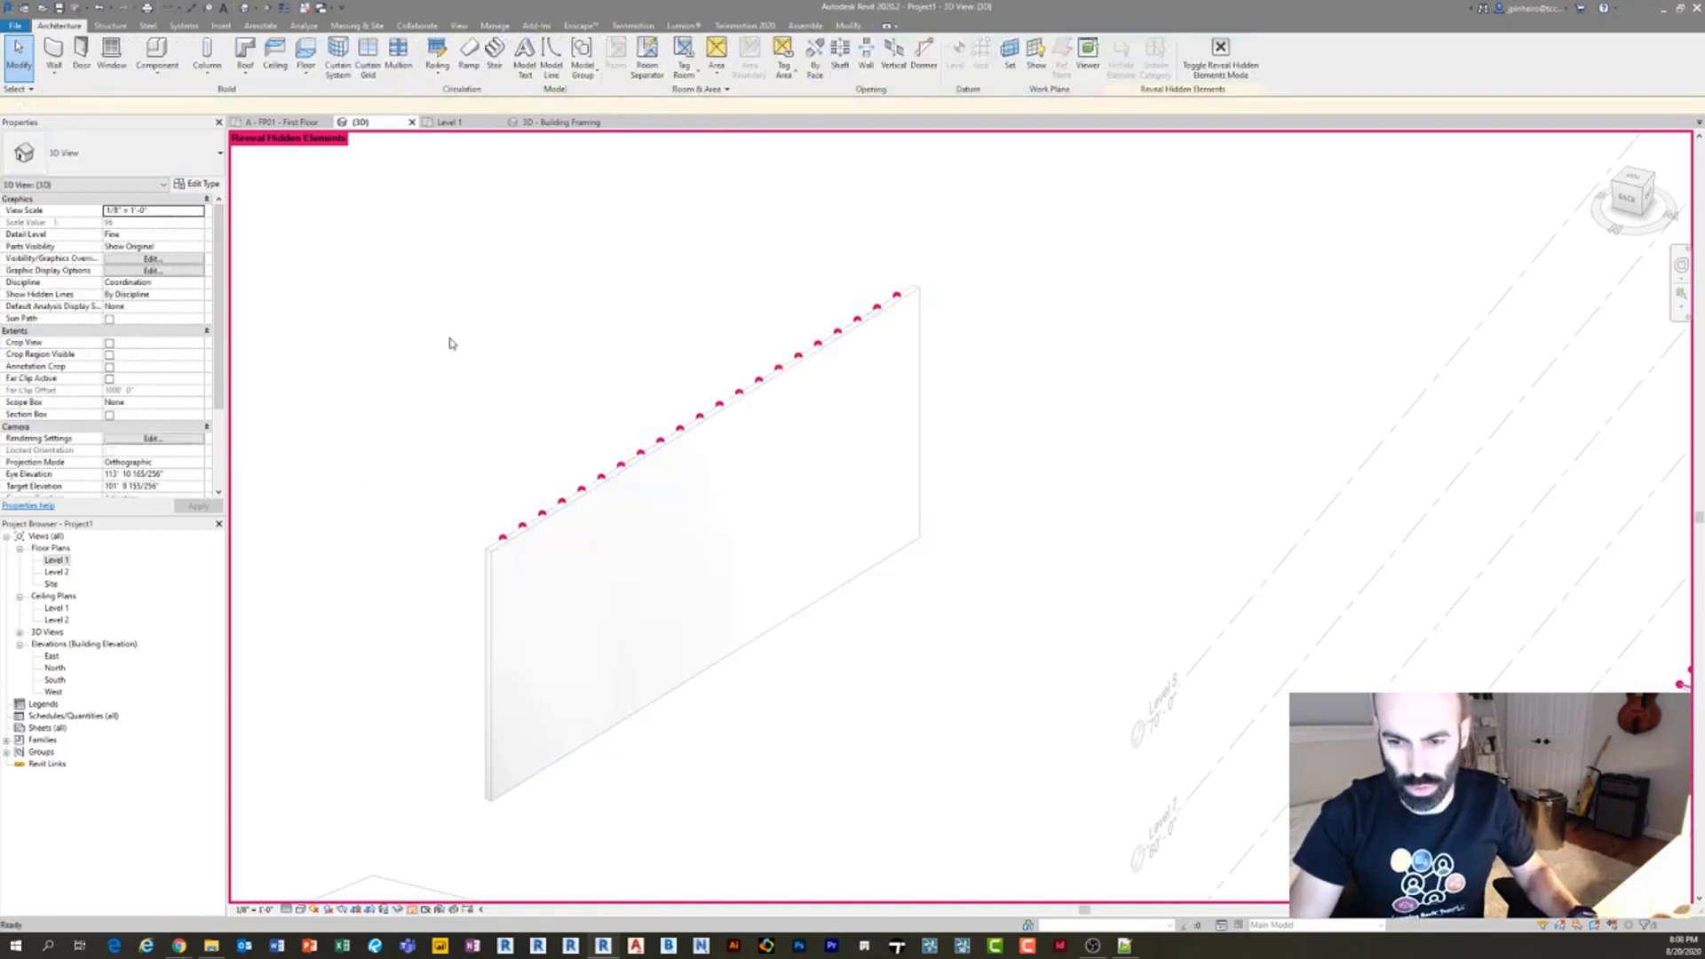
key("r")
key("h")
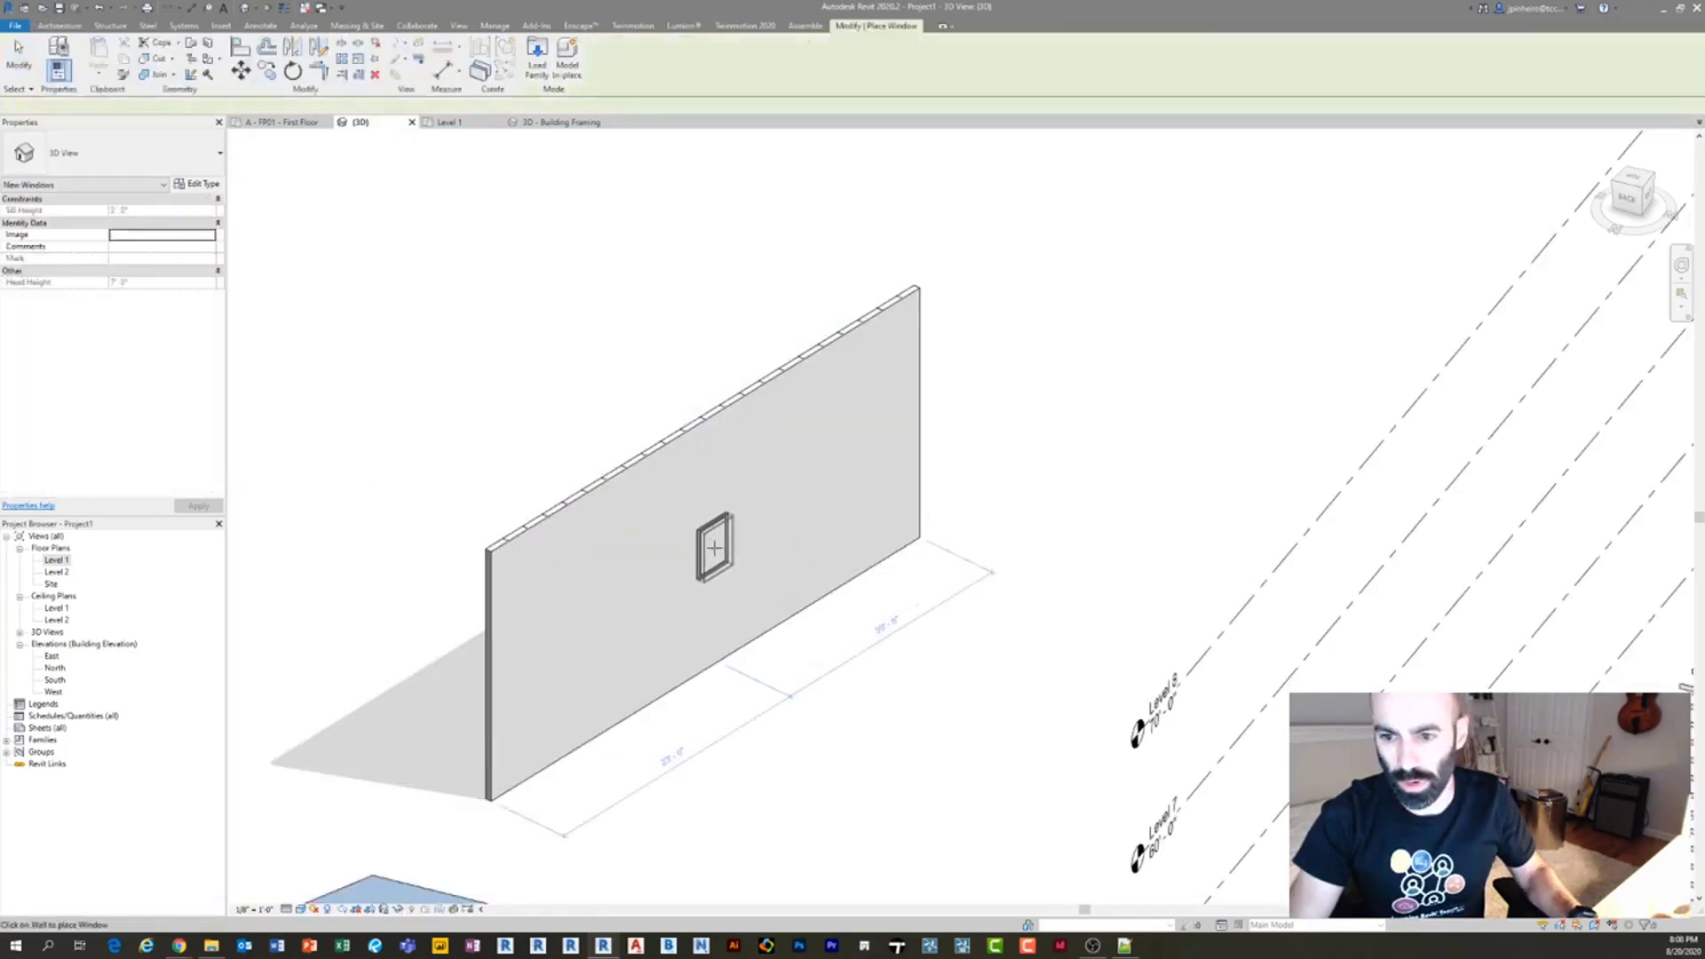
Place a Fixed 36" x 48" window near the middle of the stud-framed wall and select it.
left_click(714, 548)
key("Escape")
key("Escape")
scroll(621, 569, "up", 5)
left_click(519, 581)
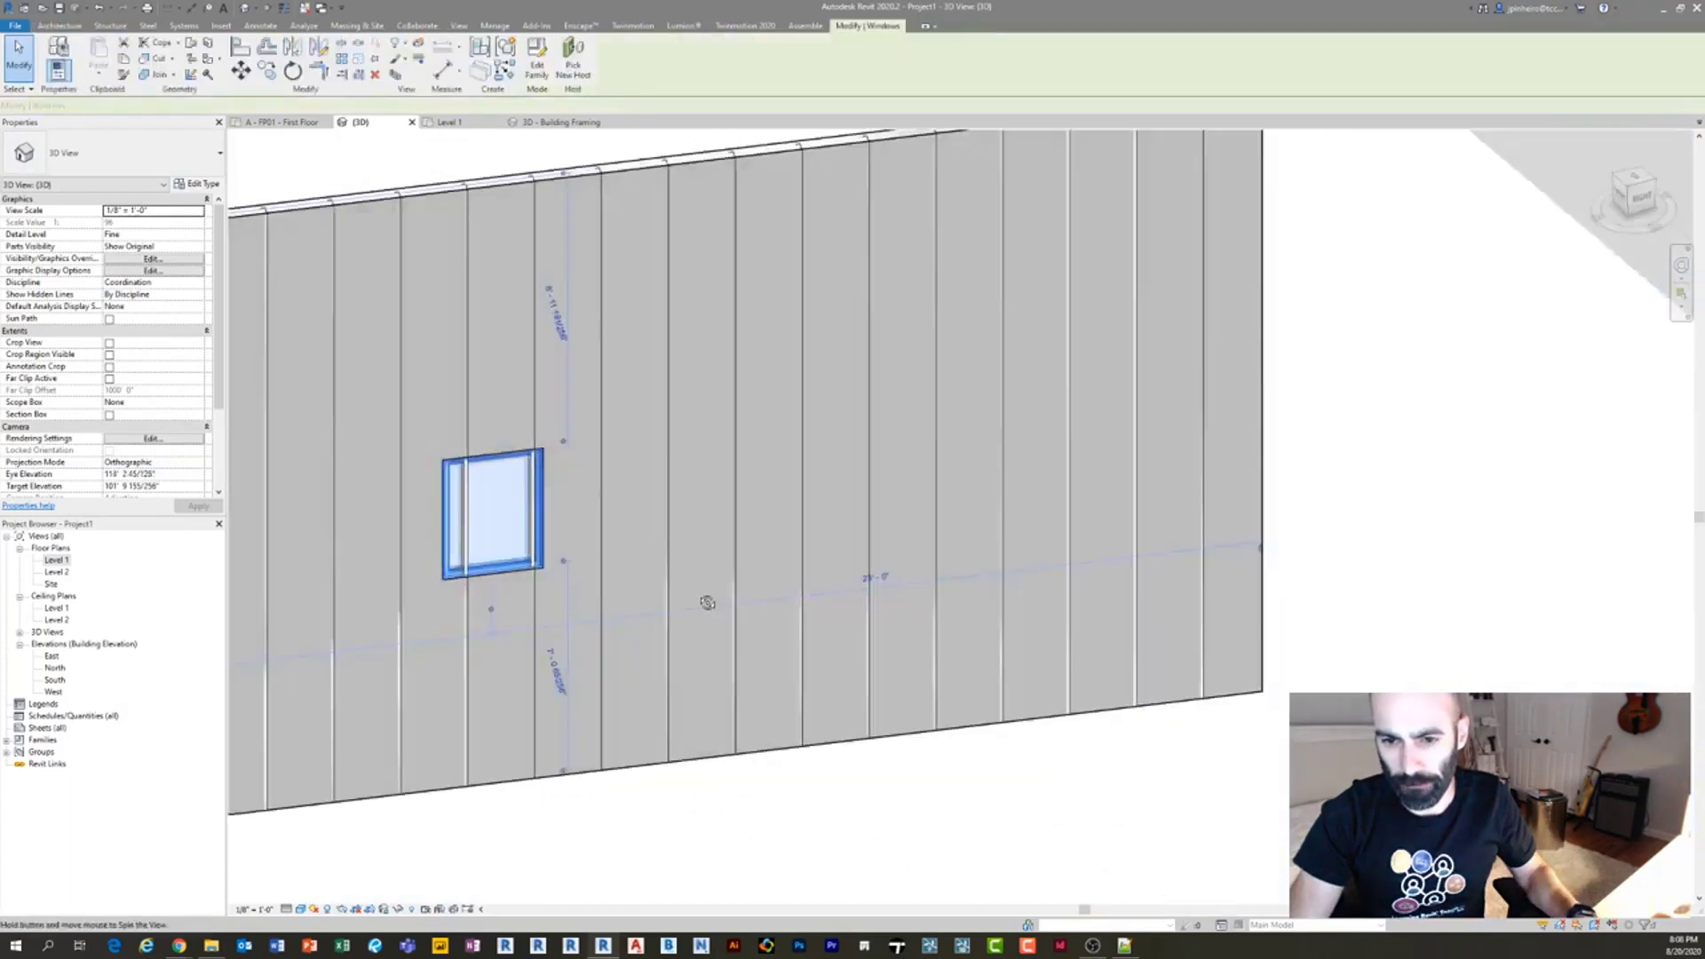
scroll(468, 525, "up", 2)
Change the window to the Fixed 36" x 72" type, set that type's width to 5', and shift the window within the wall.
left_click(104, 144)
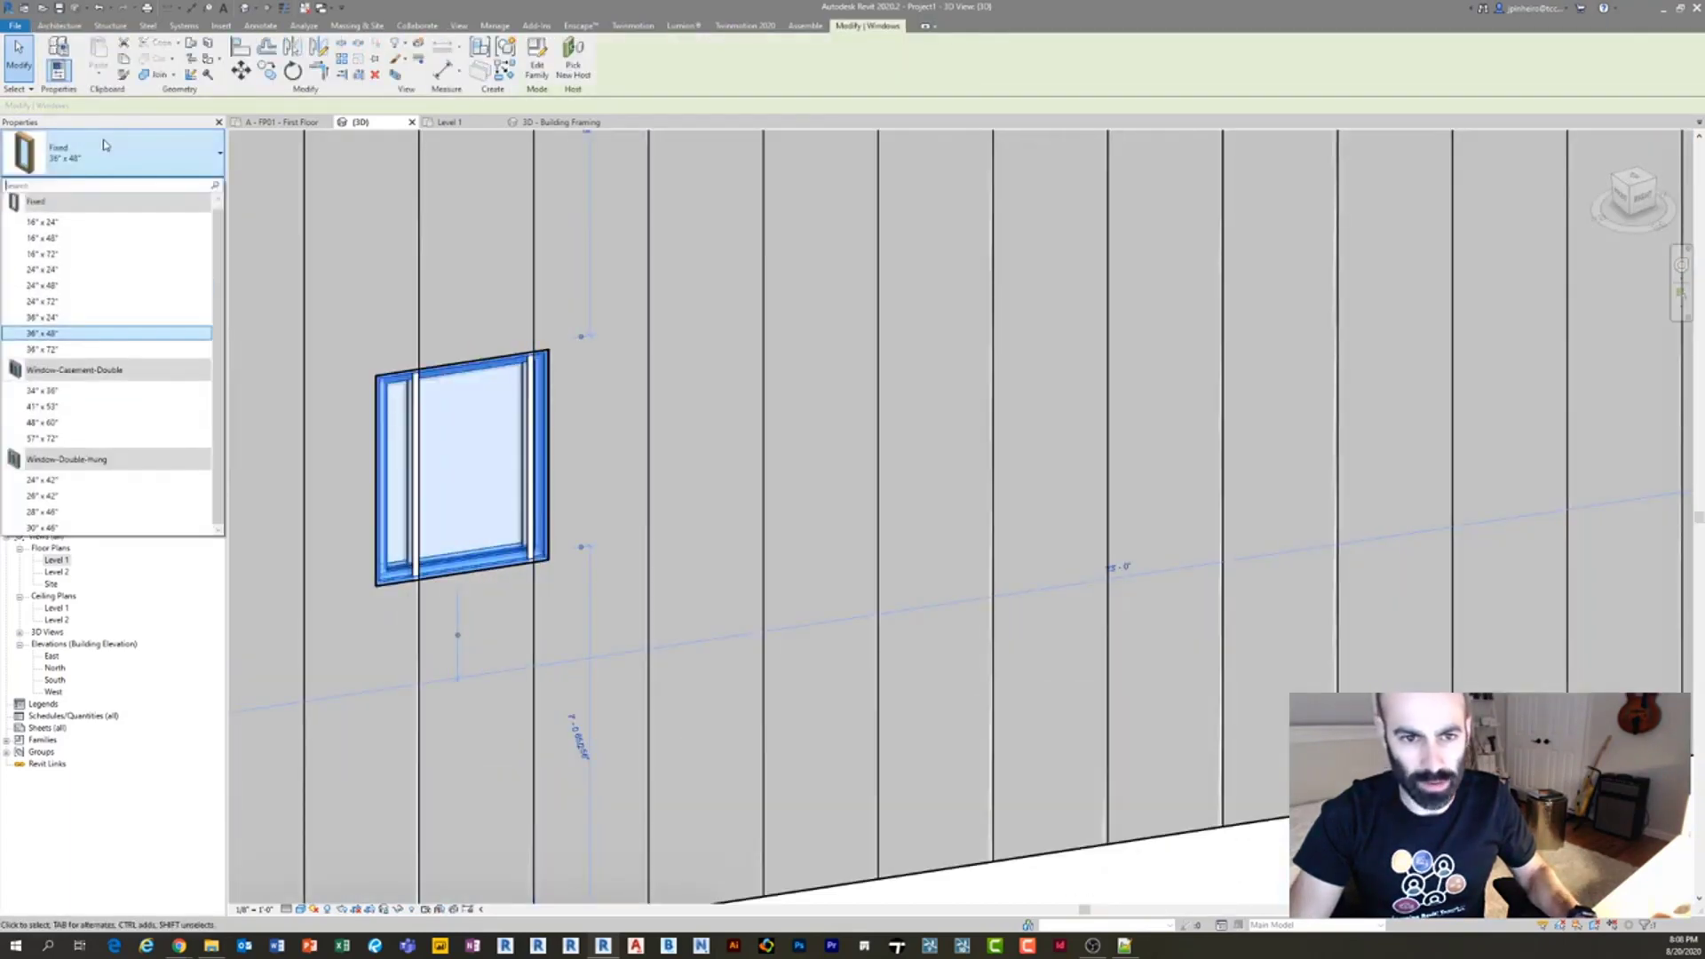
left_click(71, 351)
left_click(194, 184)
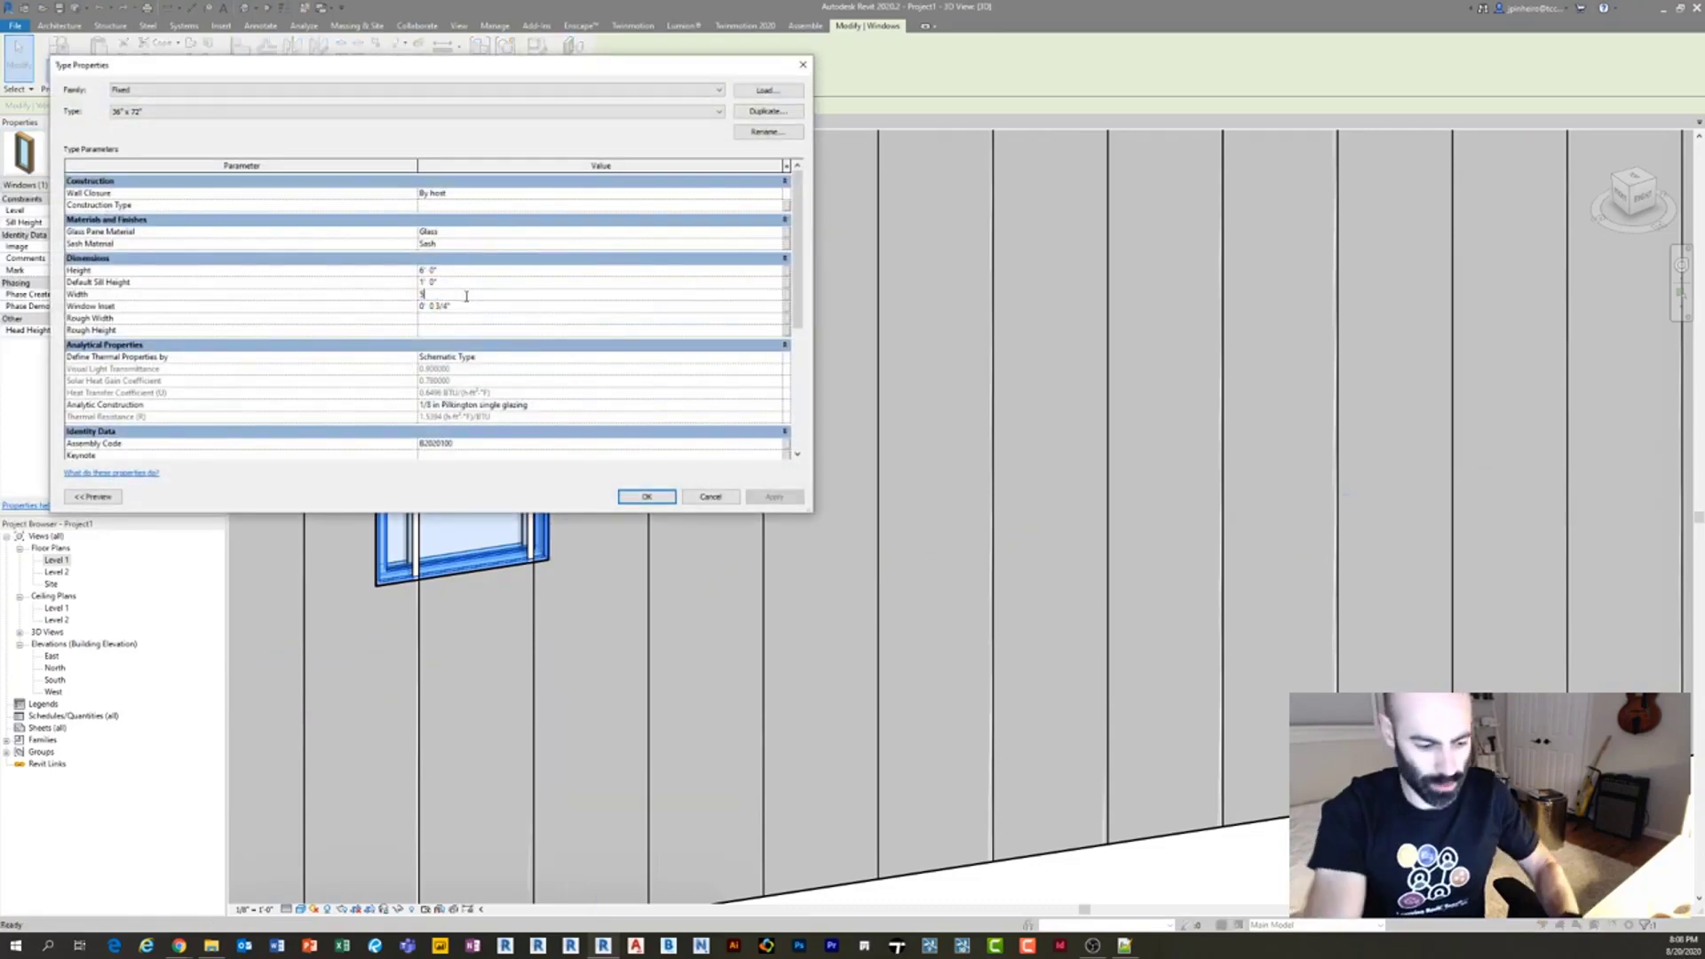
left_click(641, 499)
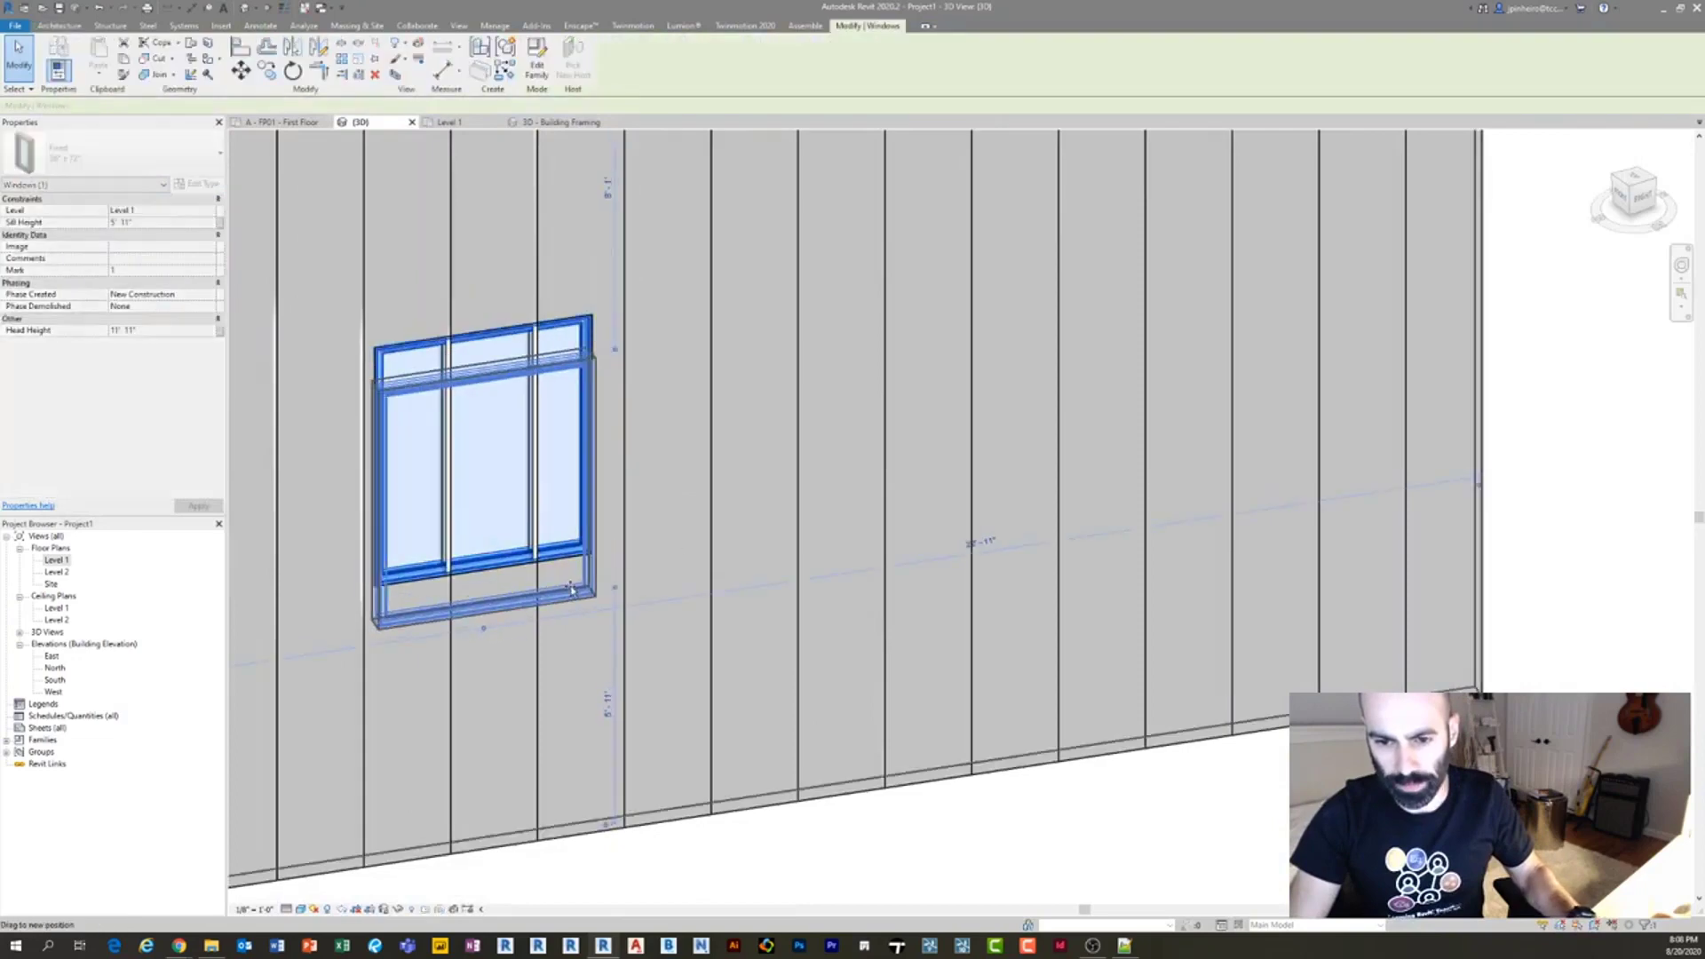
key("Escape")
Examine the two light gauge studs that cross the window opening, including straight on to the wall.
scroll(568, 622, "down", 3)
mouse_move(567, 636)
middle_mouse_down("shift")
mouse_move(399, 609)
mouse_move(621, 577)
mouse_move(628, 598)
mouse_move(599, 600)
mouse_move(562, 641)
middle_mouse_up("shift")
scroll(621, 559, "up", 3)
left_click(601, 540)
scroll(621, 587, "down", 1)
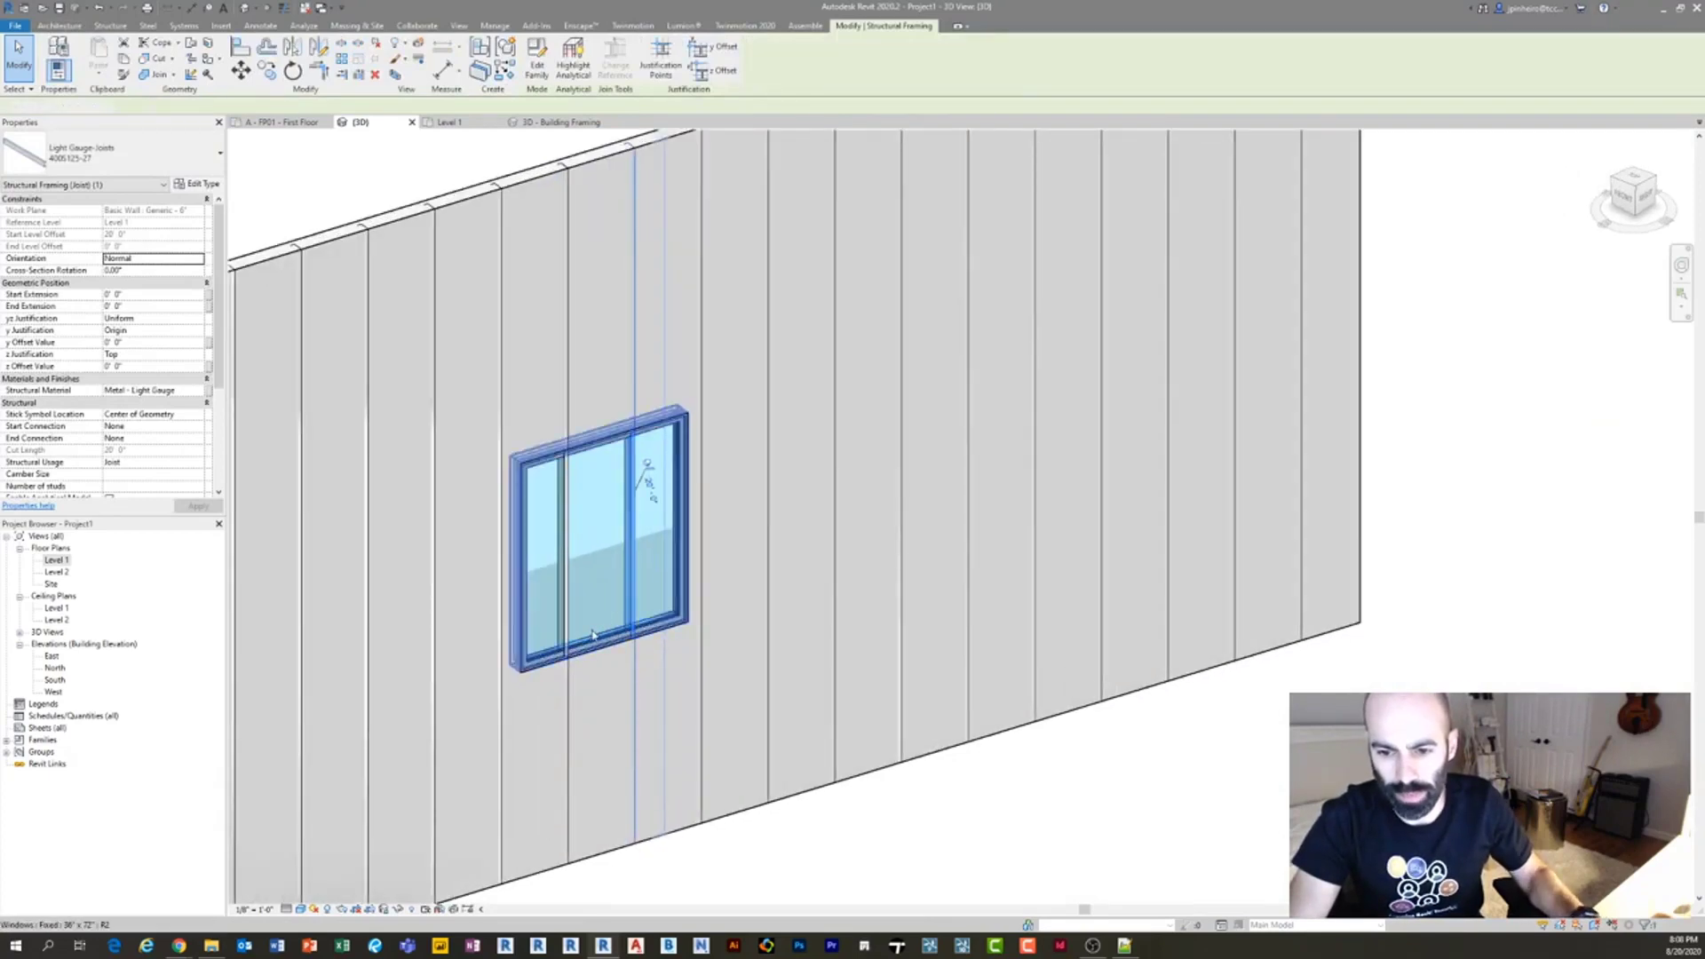
key("Escape")
left_click(597, 649)
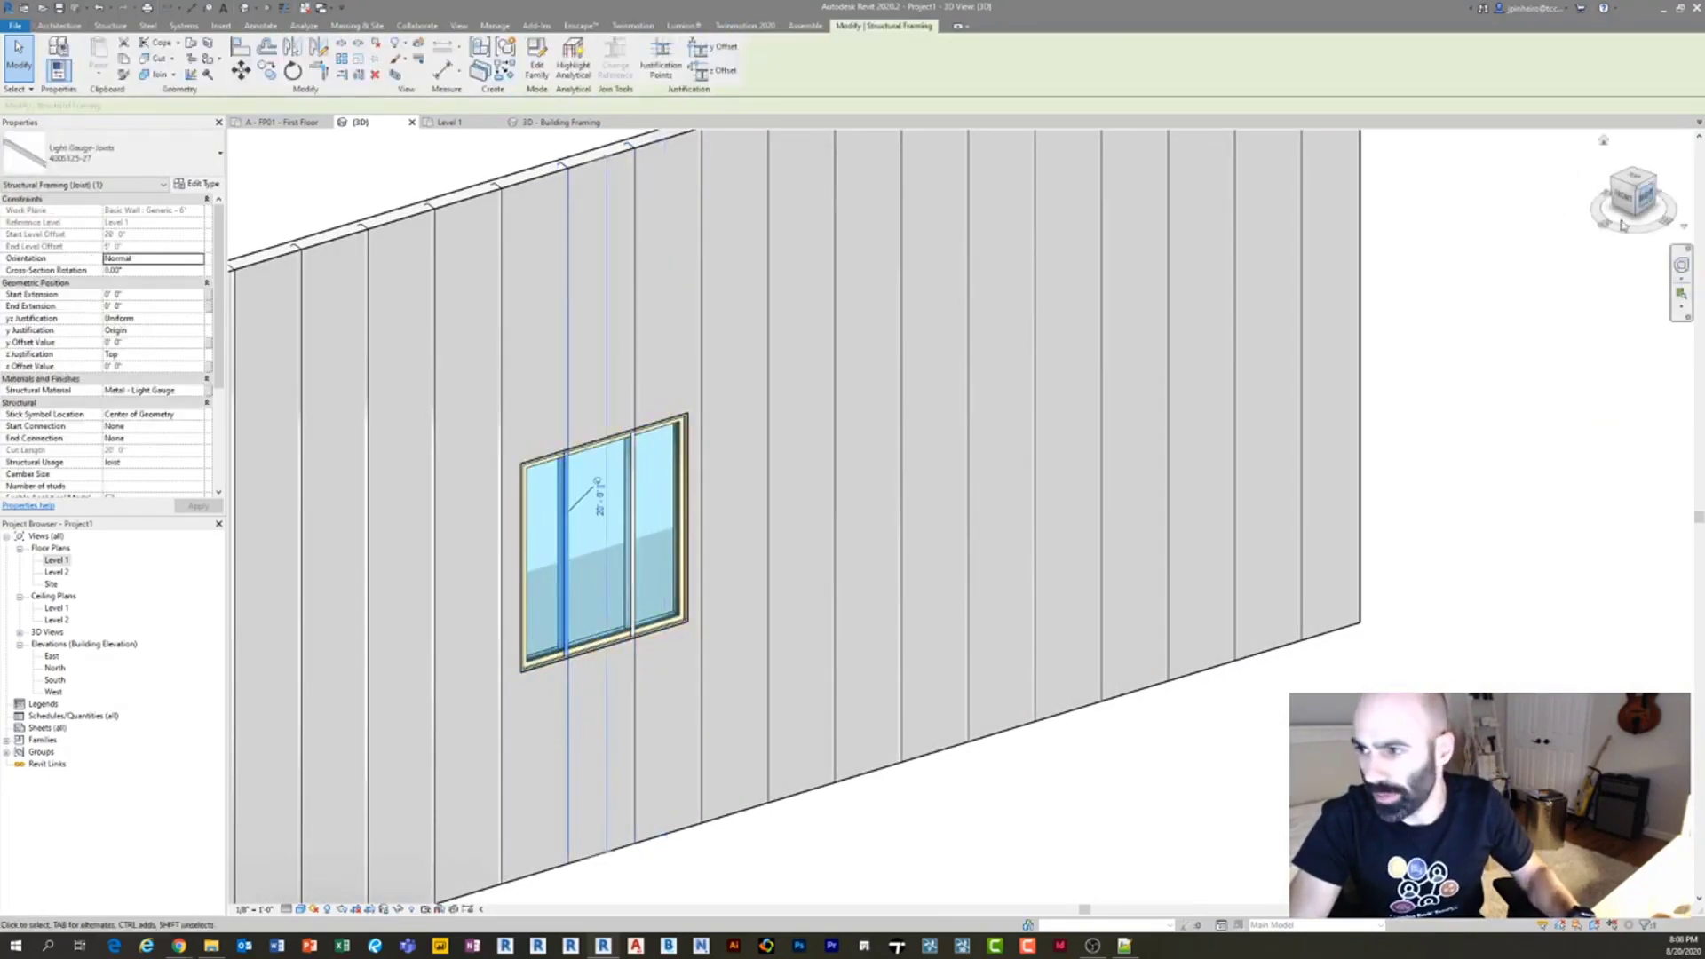
left_click(1621, 224)
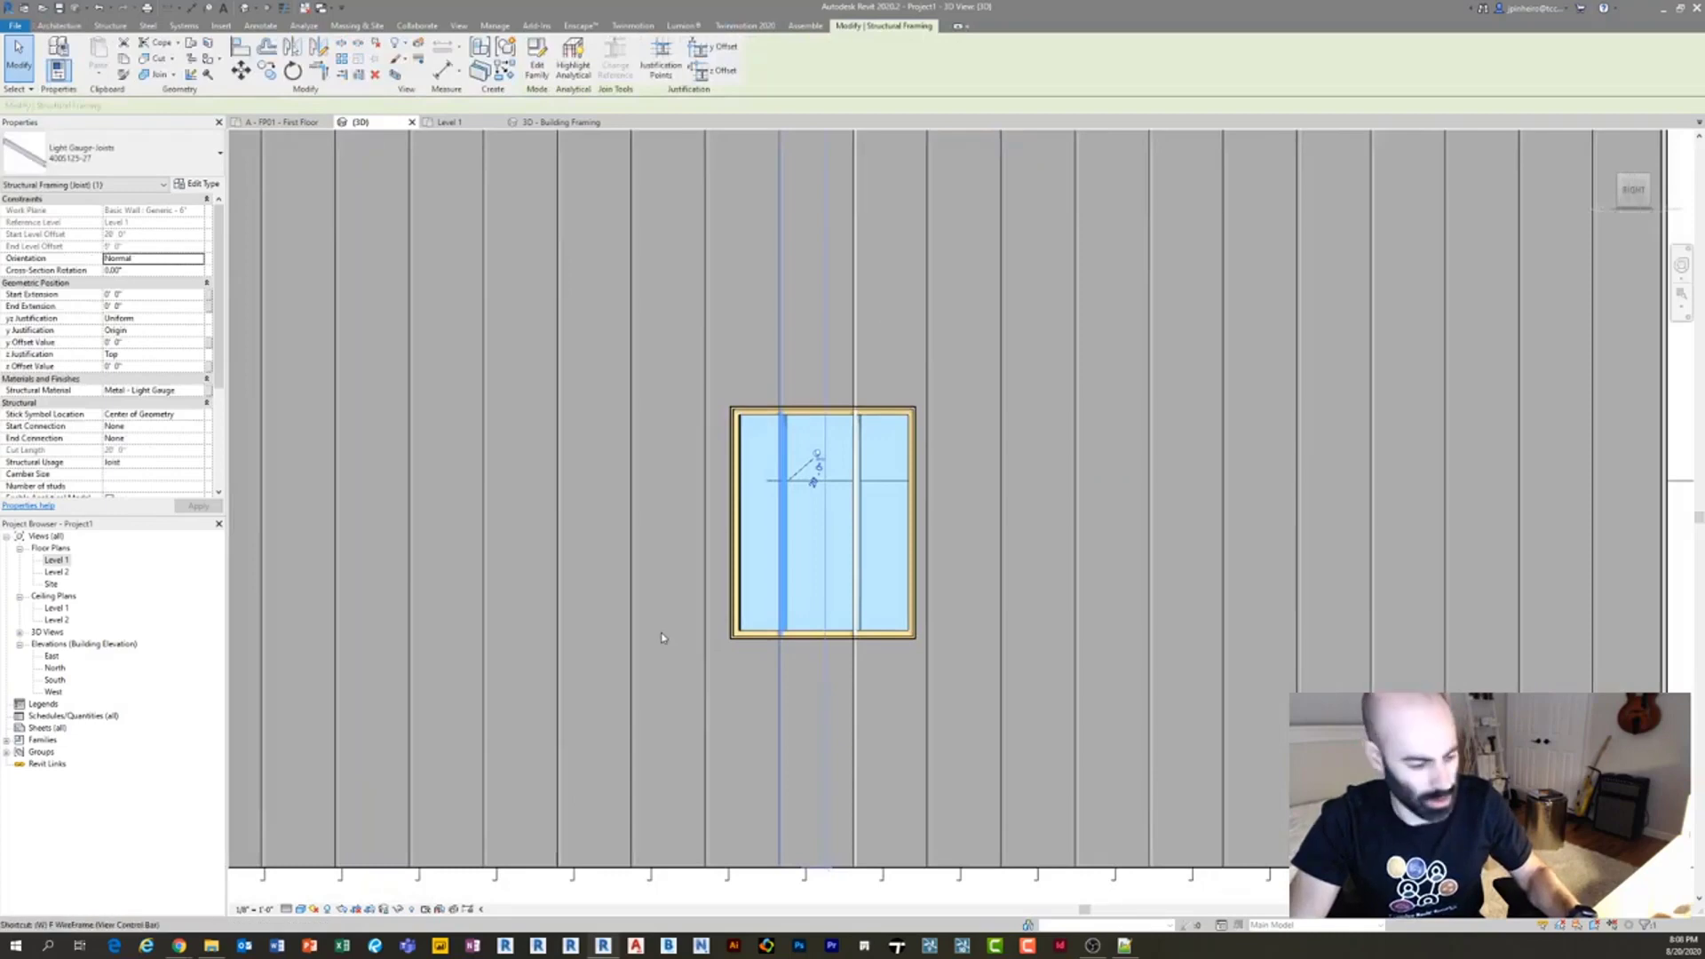
middle_click_drag(781, 682, 601, 644)
key("Escape")
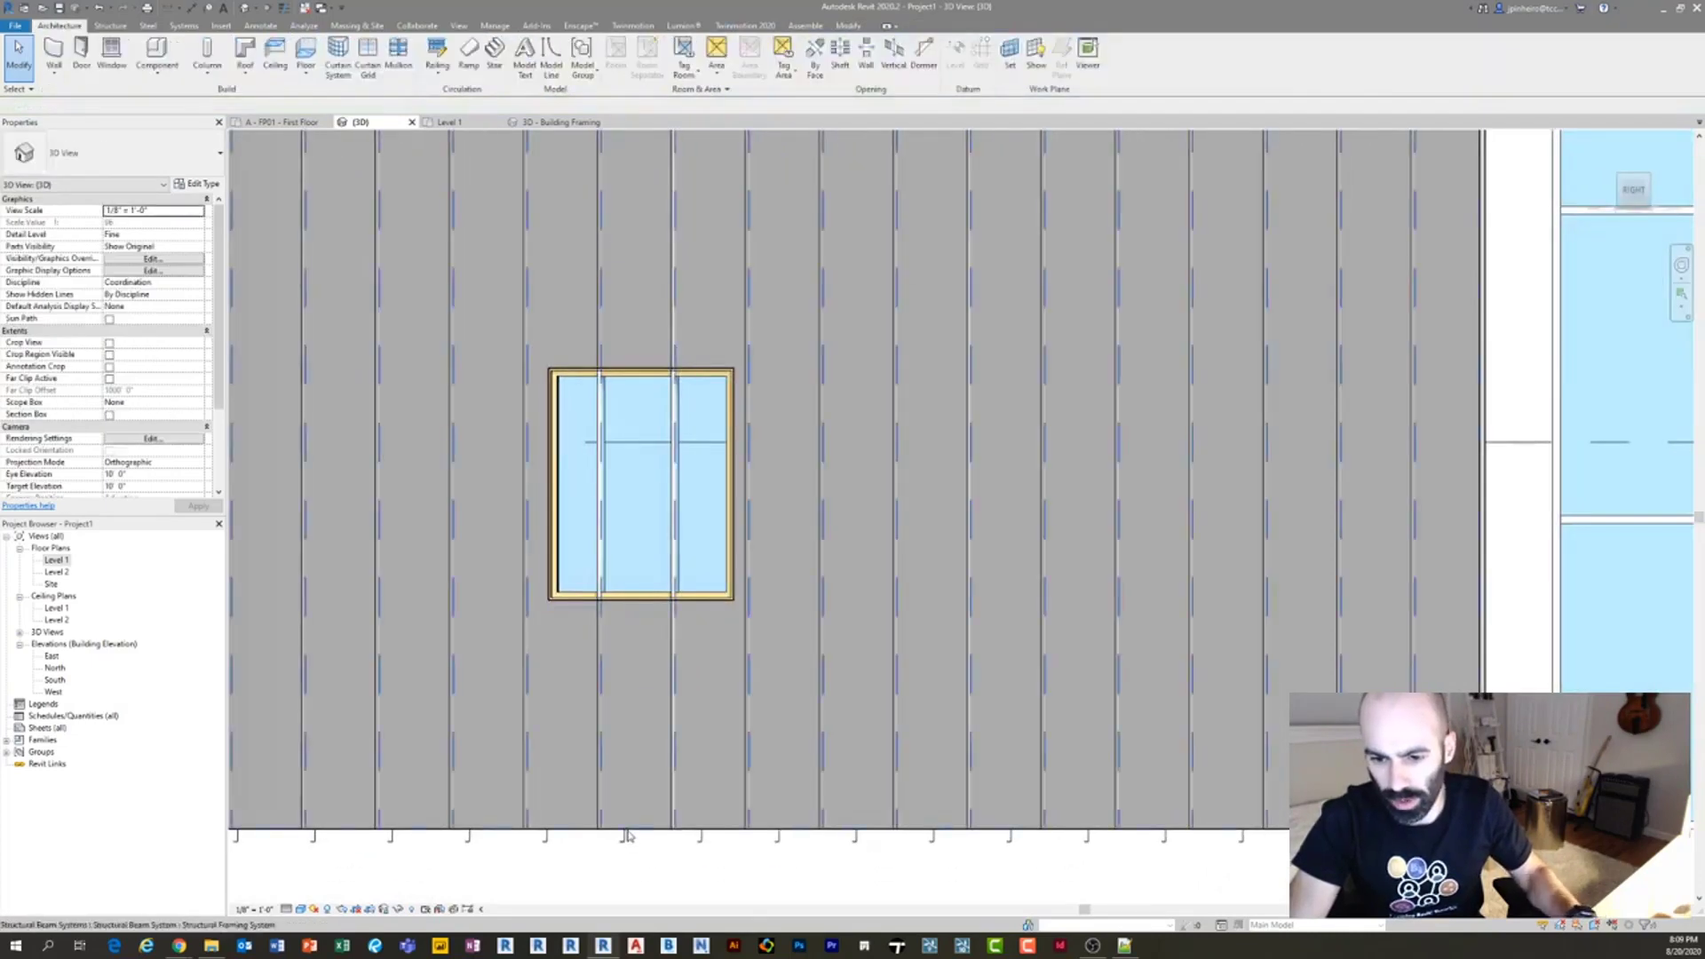
Override the surface transparency of the Walls category to 50 in the 3D view's visibility graphics.
scroll(626, 835, "down", 3)
middle_click_drag(775, 659, 688, 785, "shift")
key("v")
key("g")
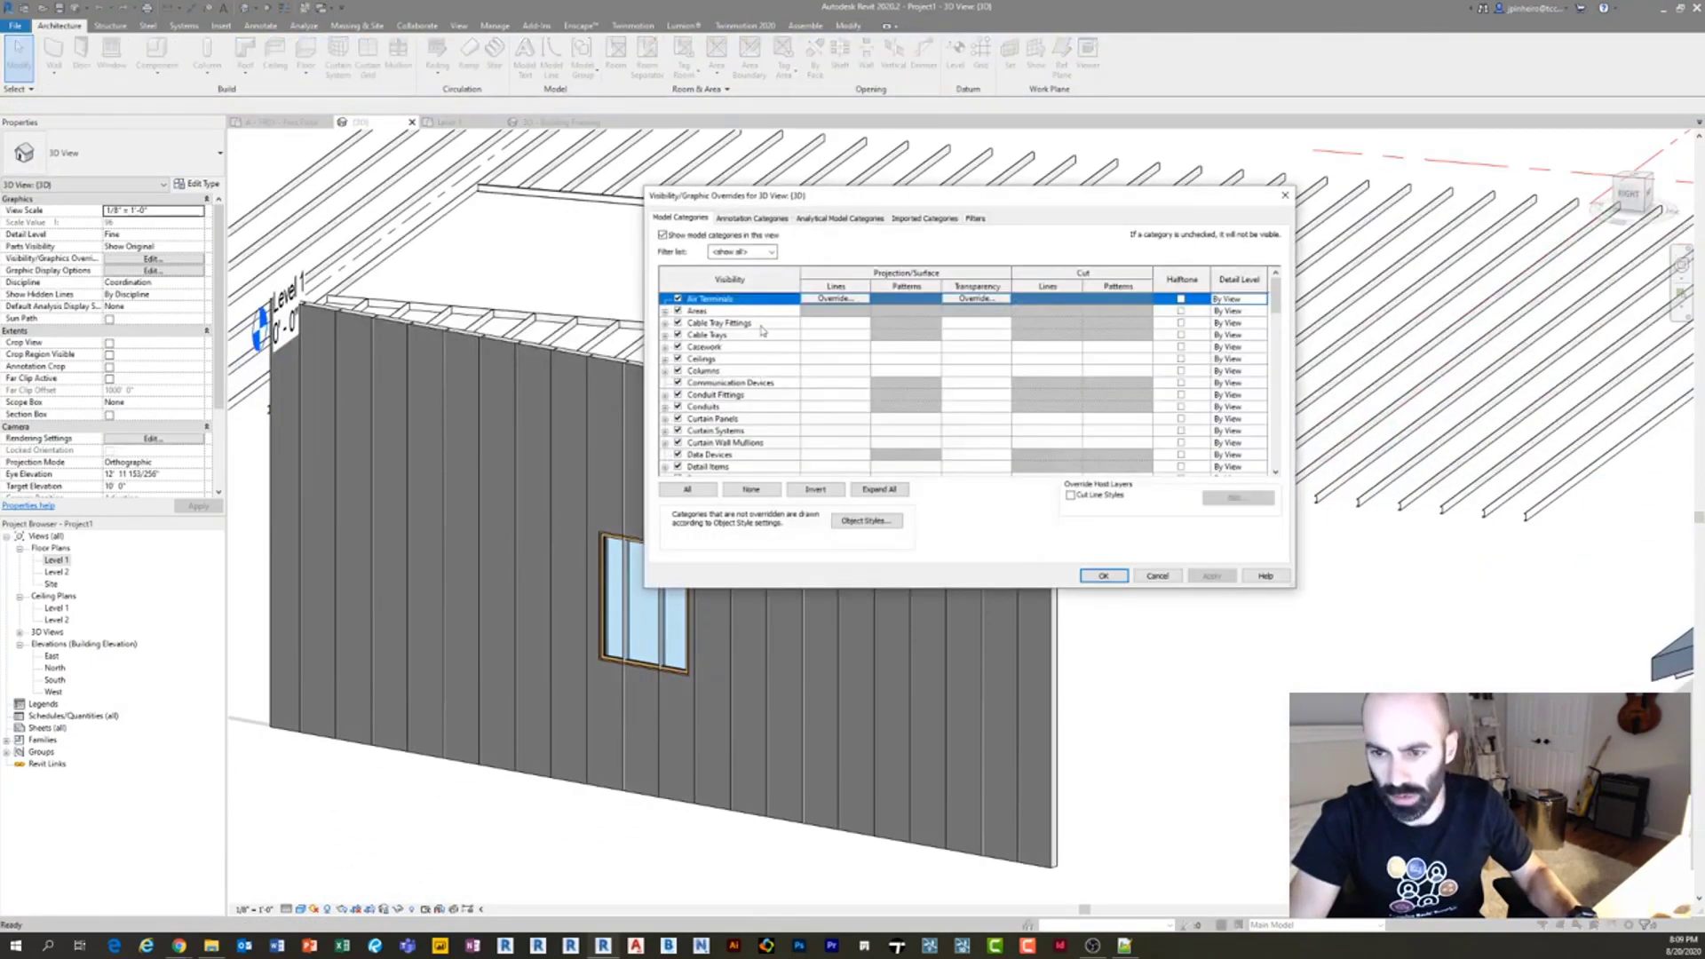
key("w")
left_click(972, 455)
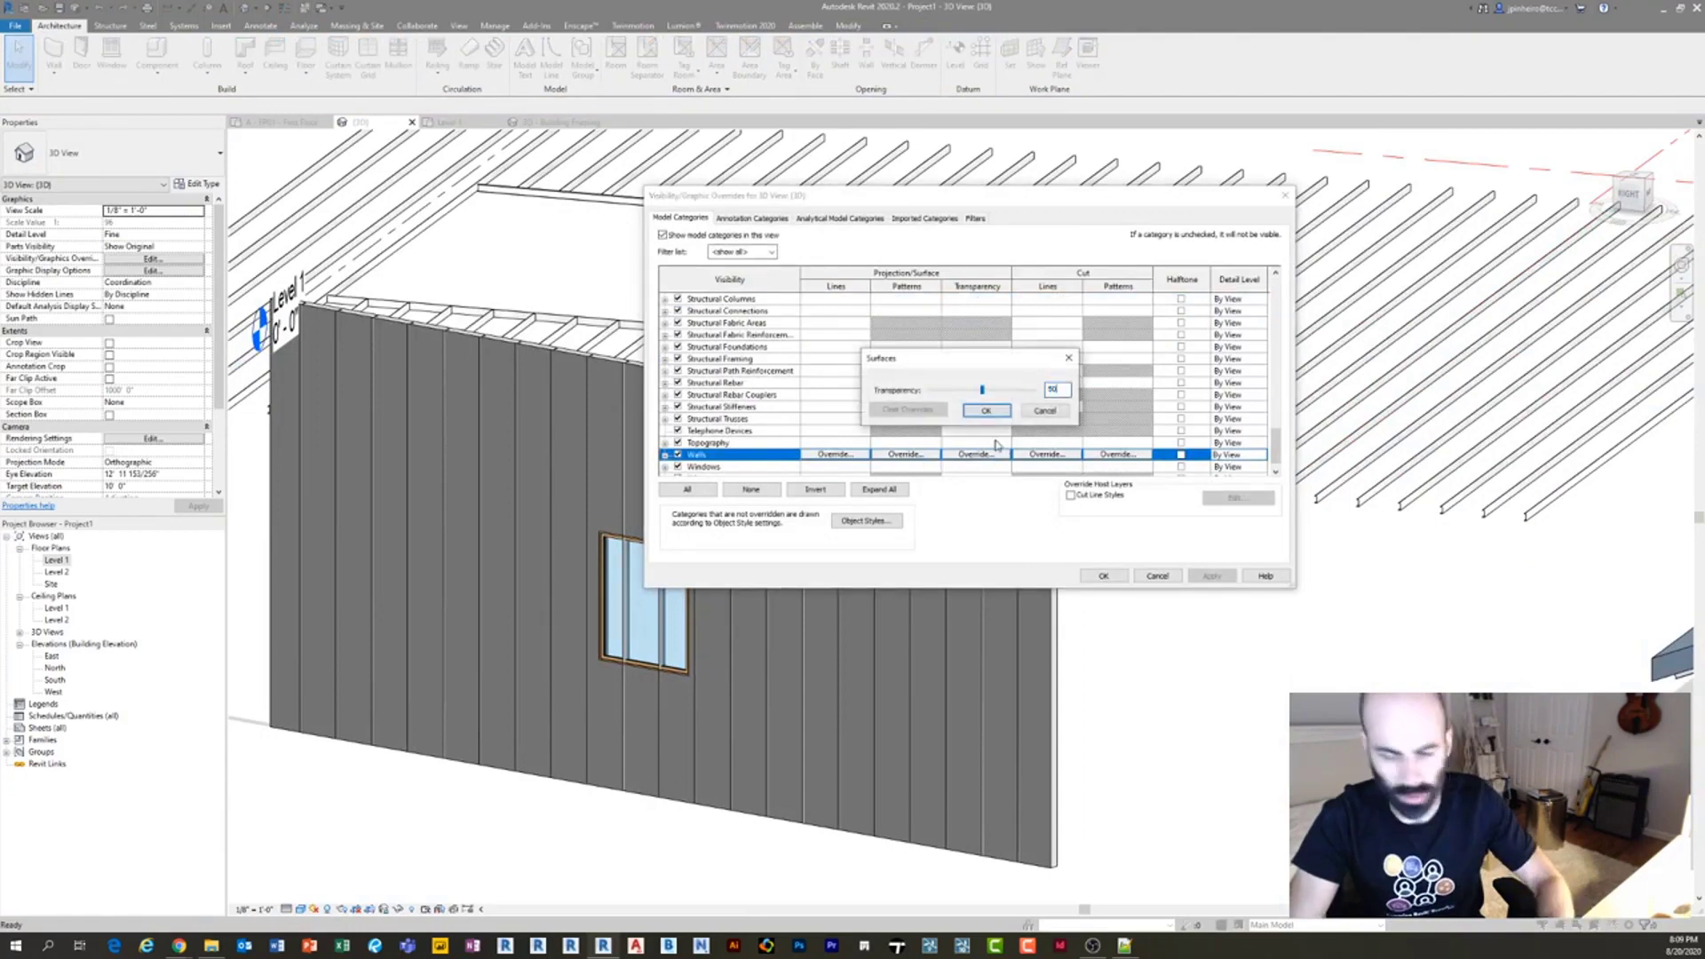
left_click(985, 411)
left_click(1102, 576)
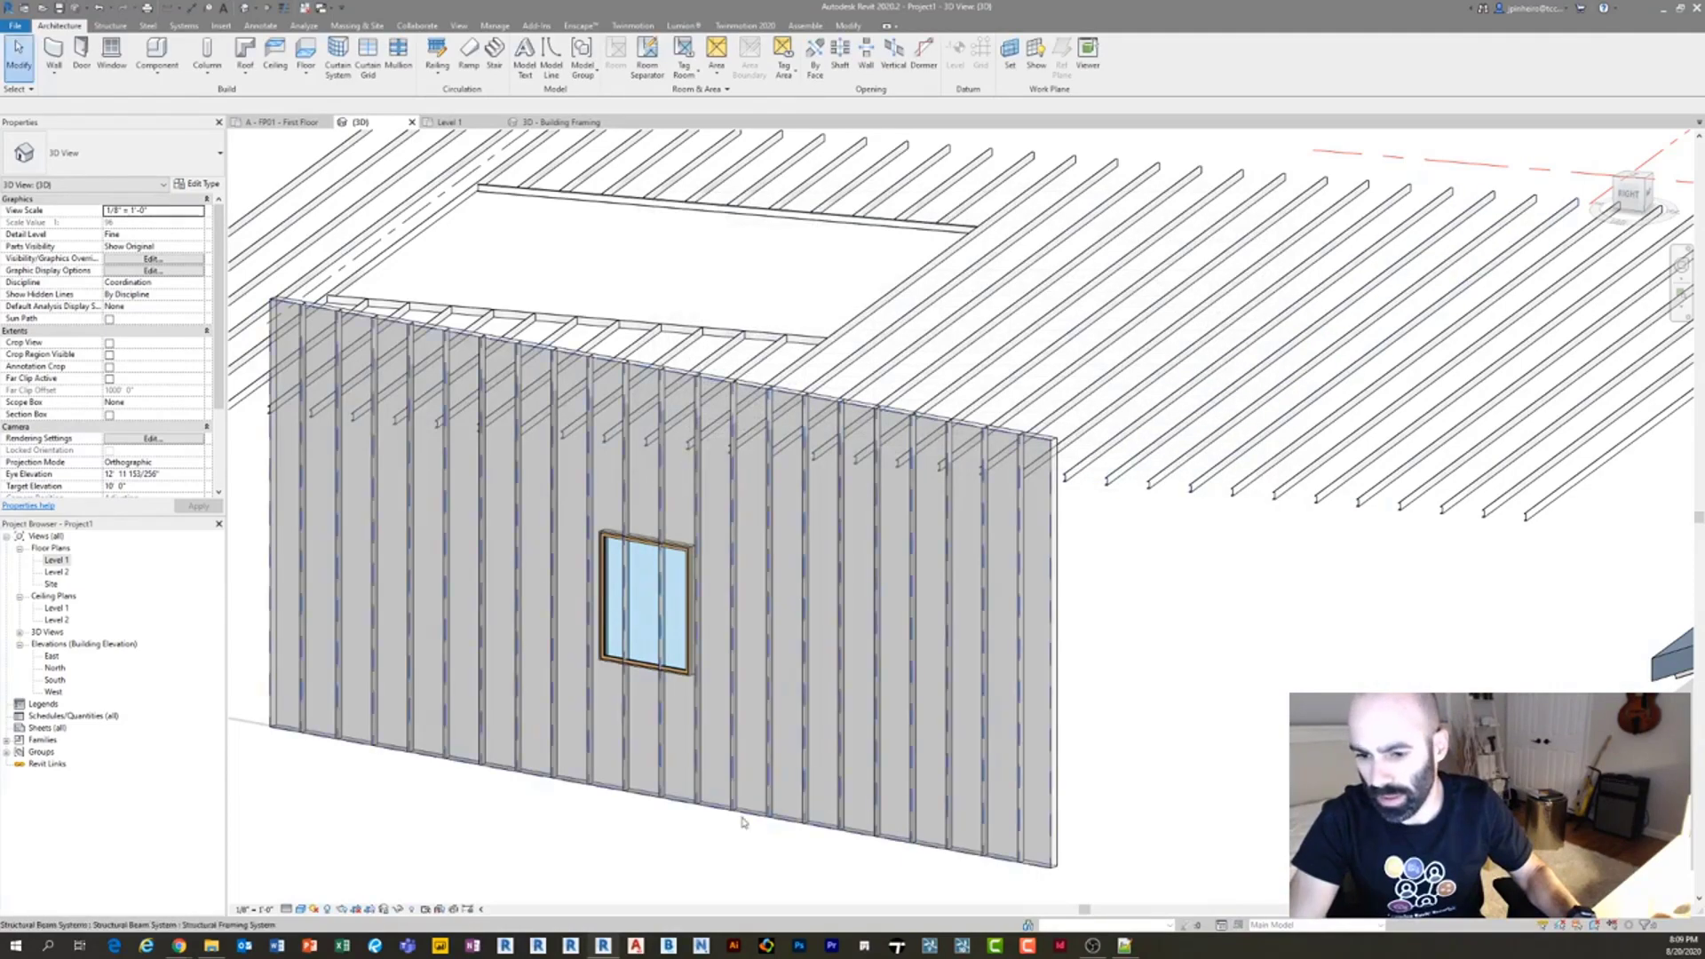
Check how squarely the Right view faces the wall around its window and crossing studs.
left_click(1614, 204)
left_click(1617, 200)
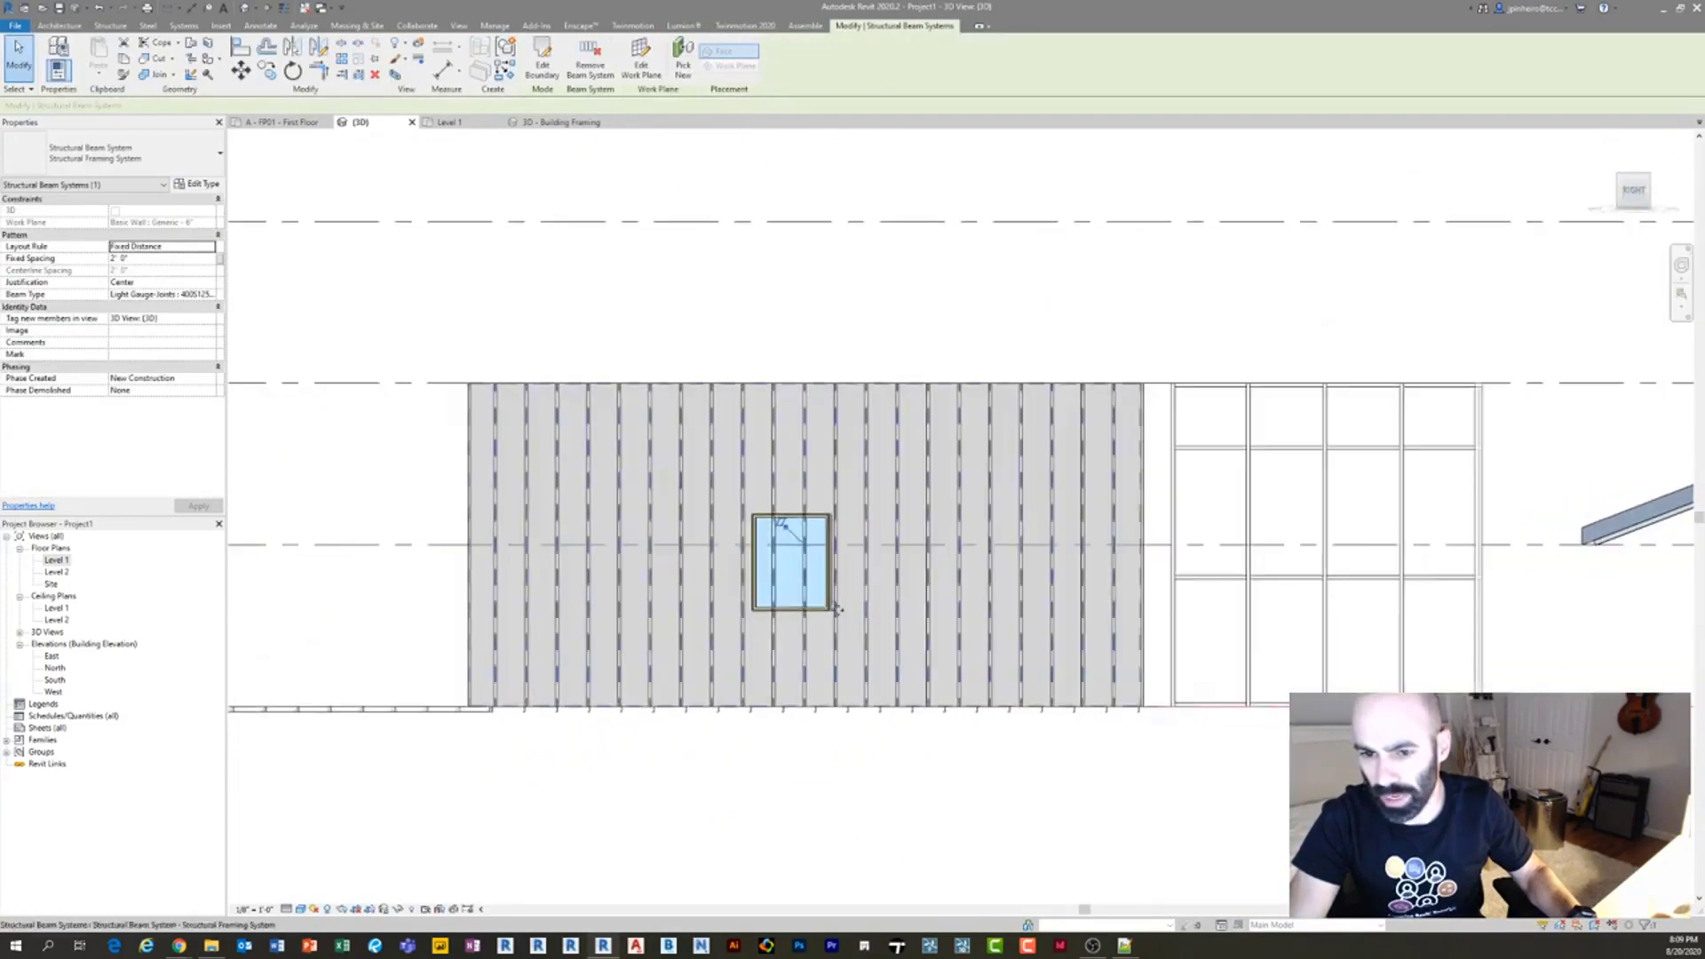
scroll(791, 634, "up", 3)
key("Escape")
left_click(807, 634)
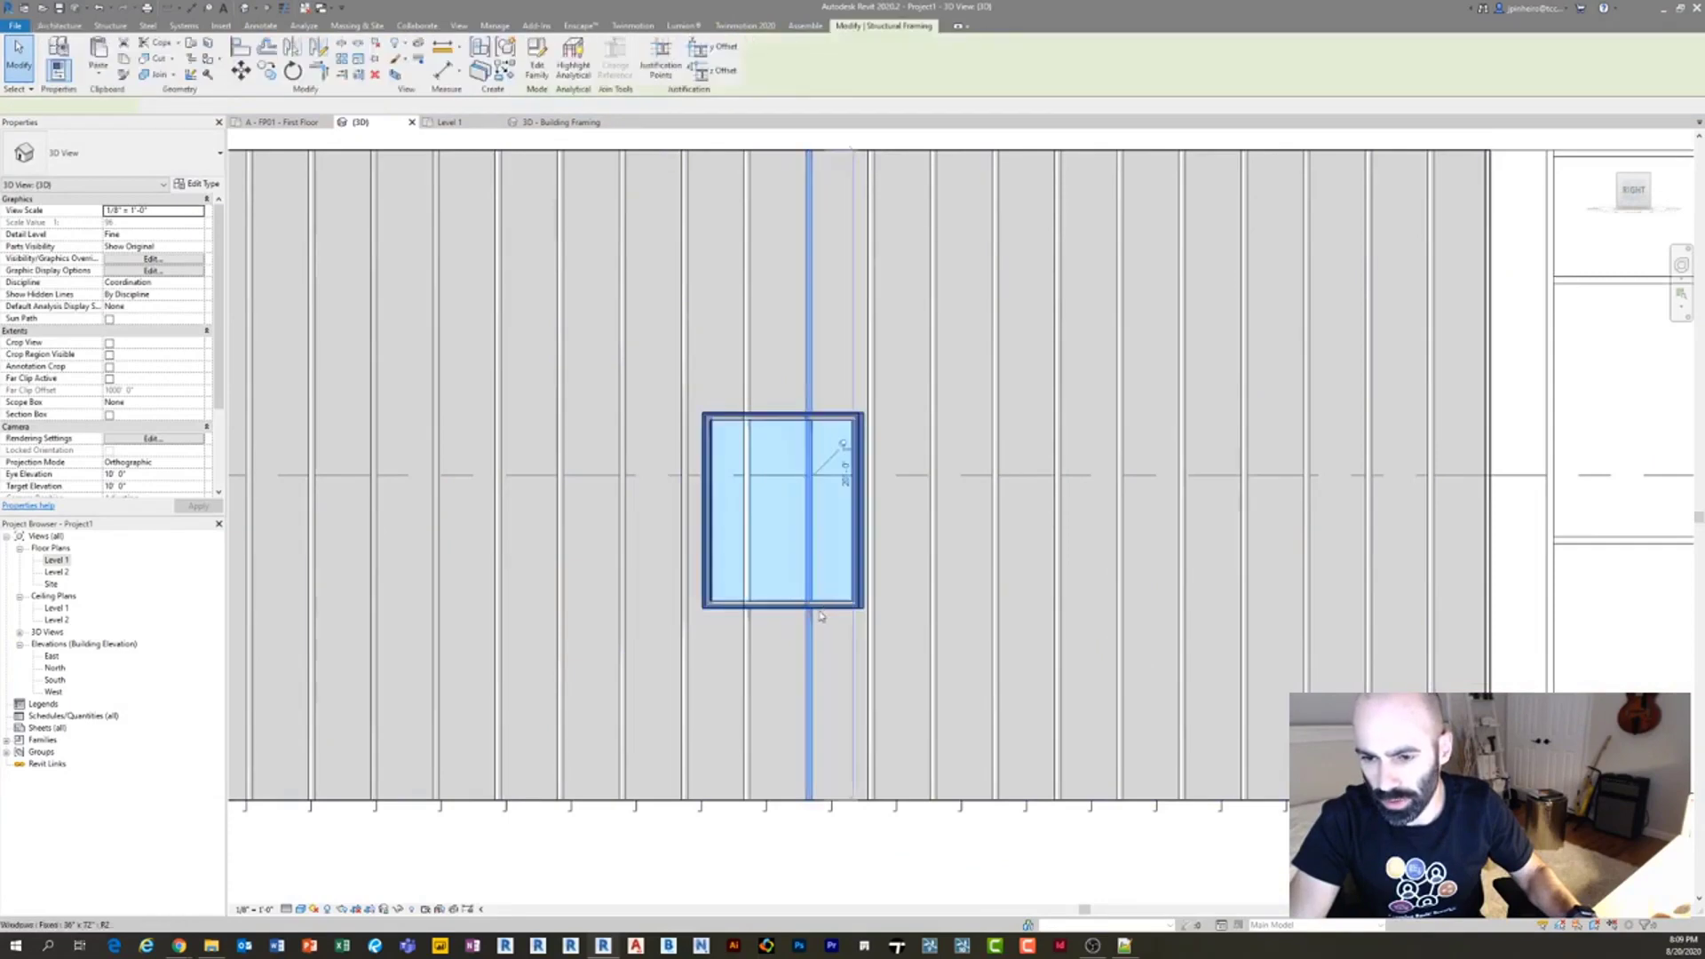
scroll(781, 639, "up", 2)
middle_click_drag(788, 650, 787, 655, "shift")
Open the Level 1 floor plan and reset its temporary hide/isolate.
double_click(56, 559)
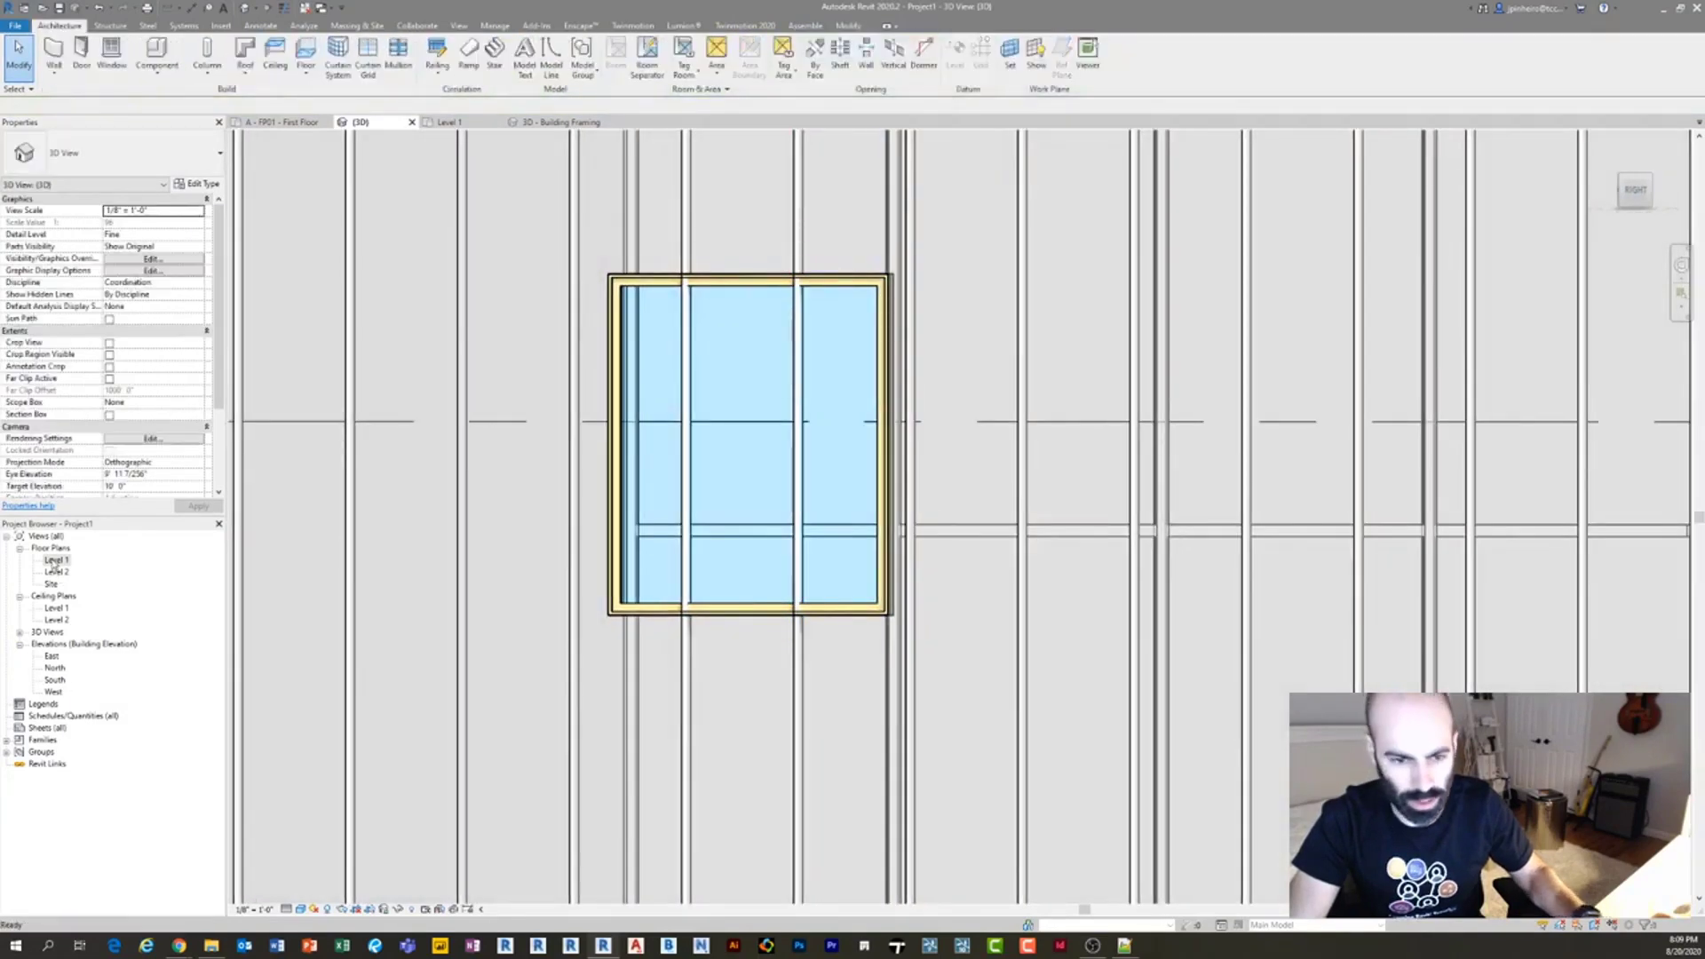
scroll(526, 602, "down", 2)
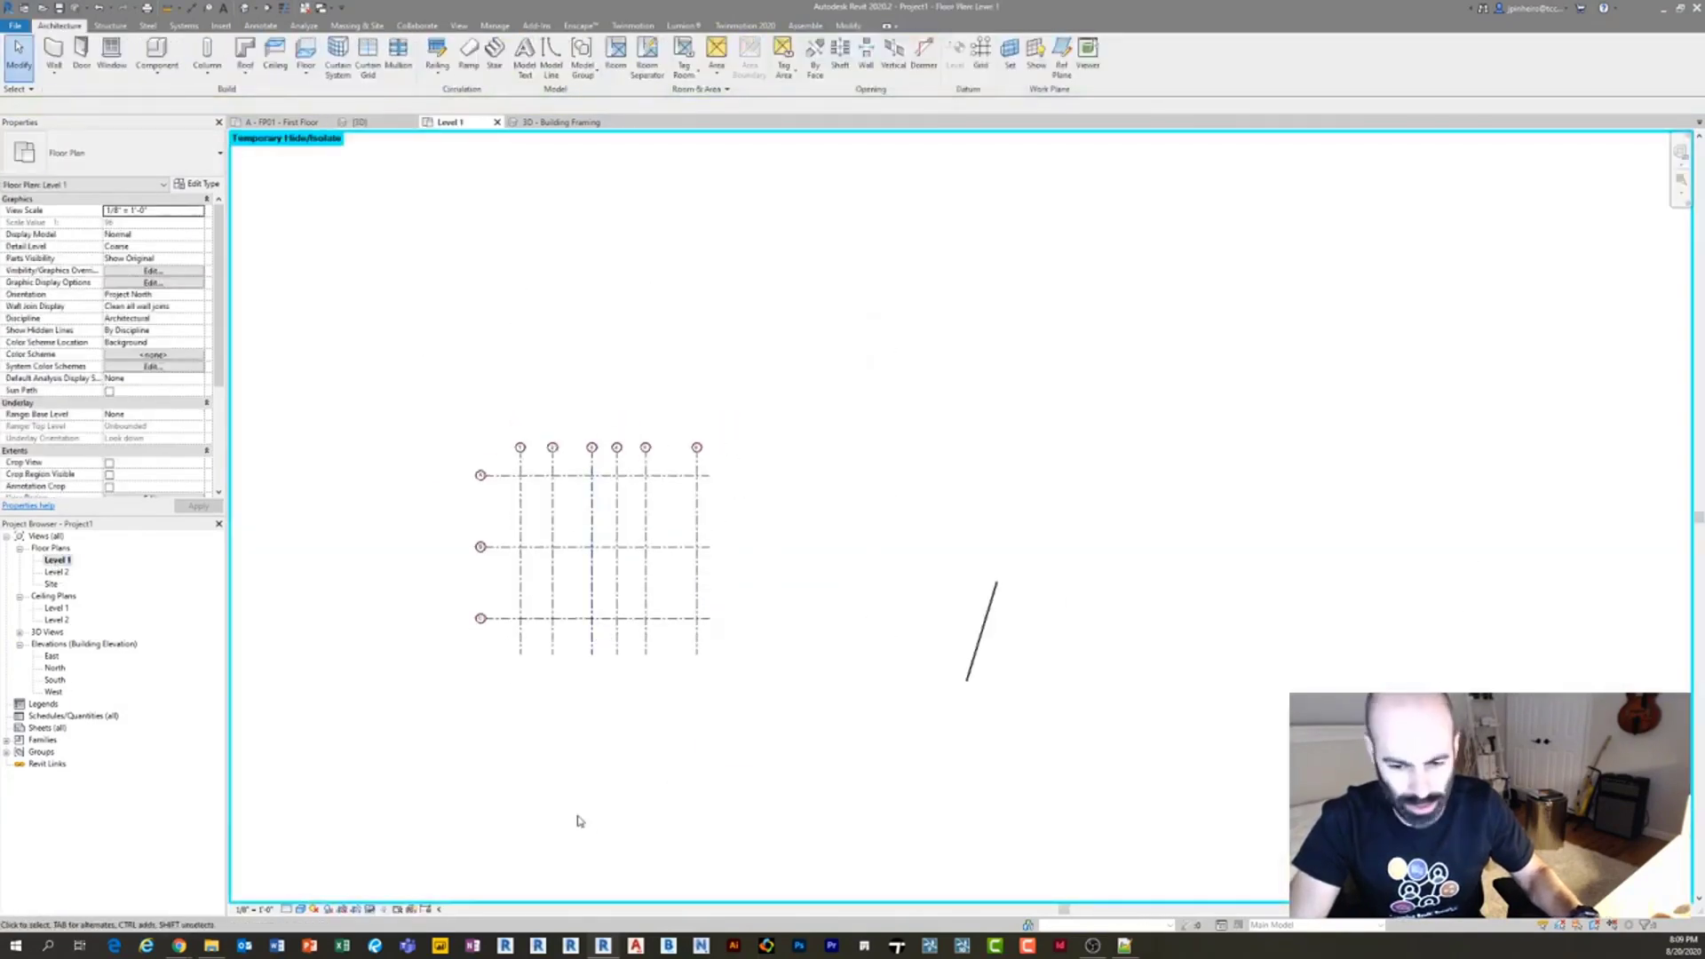
key("r")
scroll(888, 639, "up", 5)
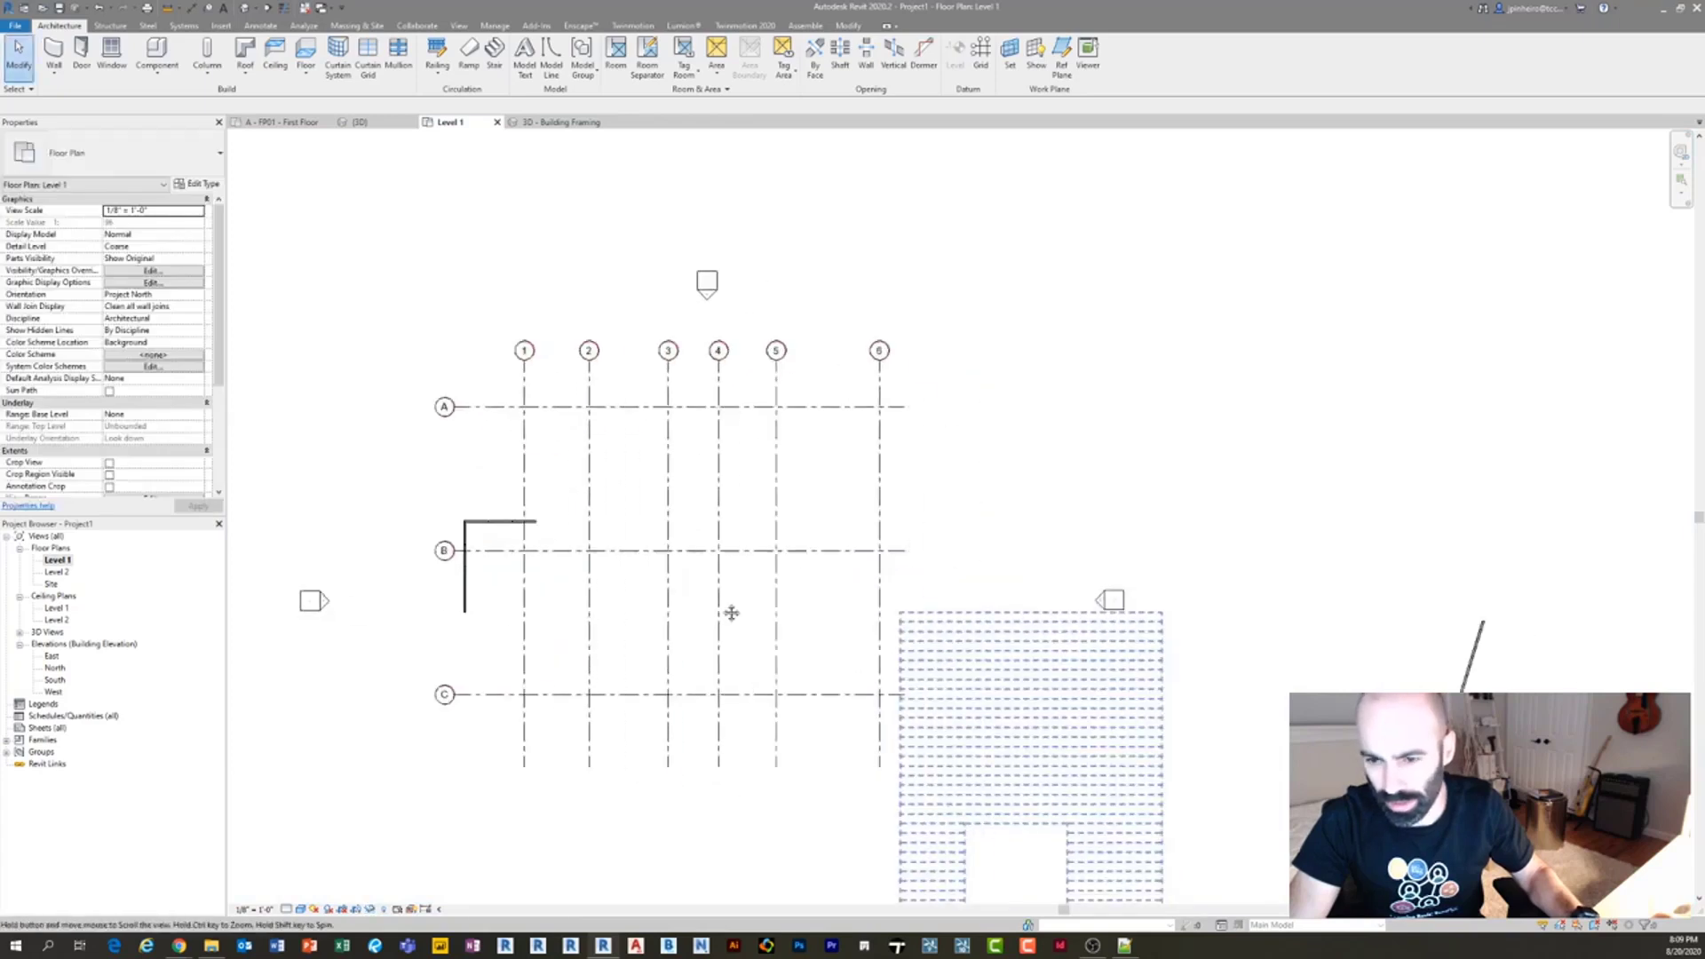
Rotate the angled wall together with its studs and window until it runs vertically on the plan.
left_click_drag(1145, 791, 799, 284)
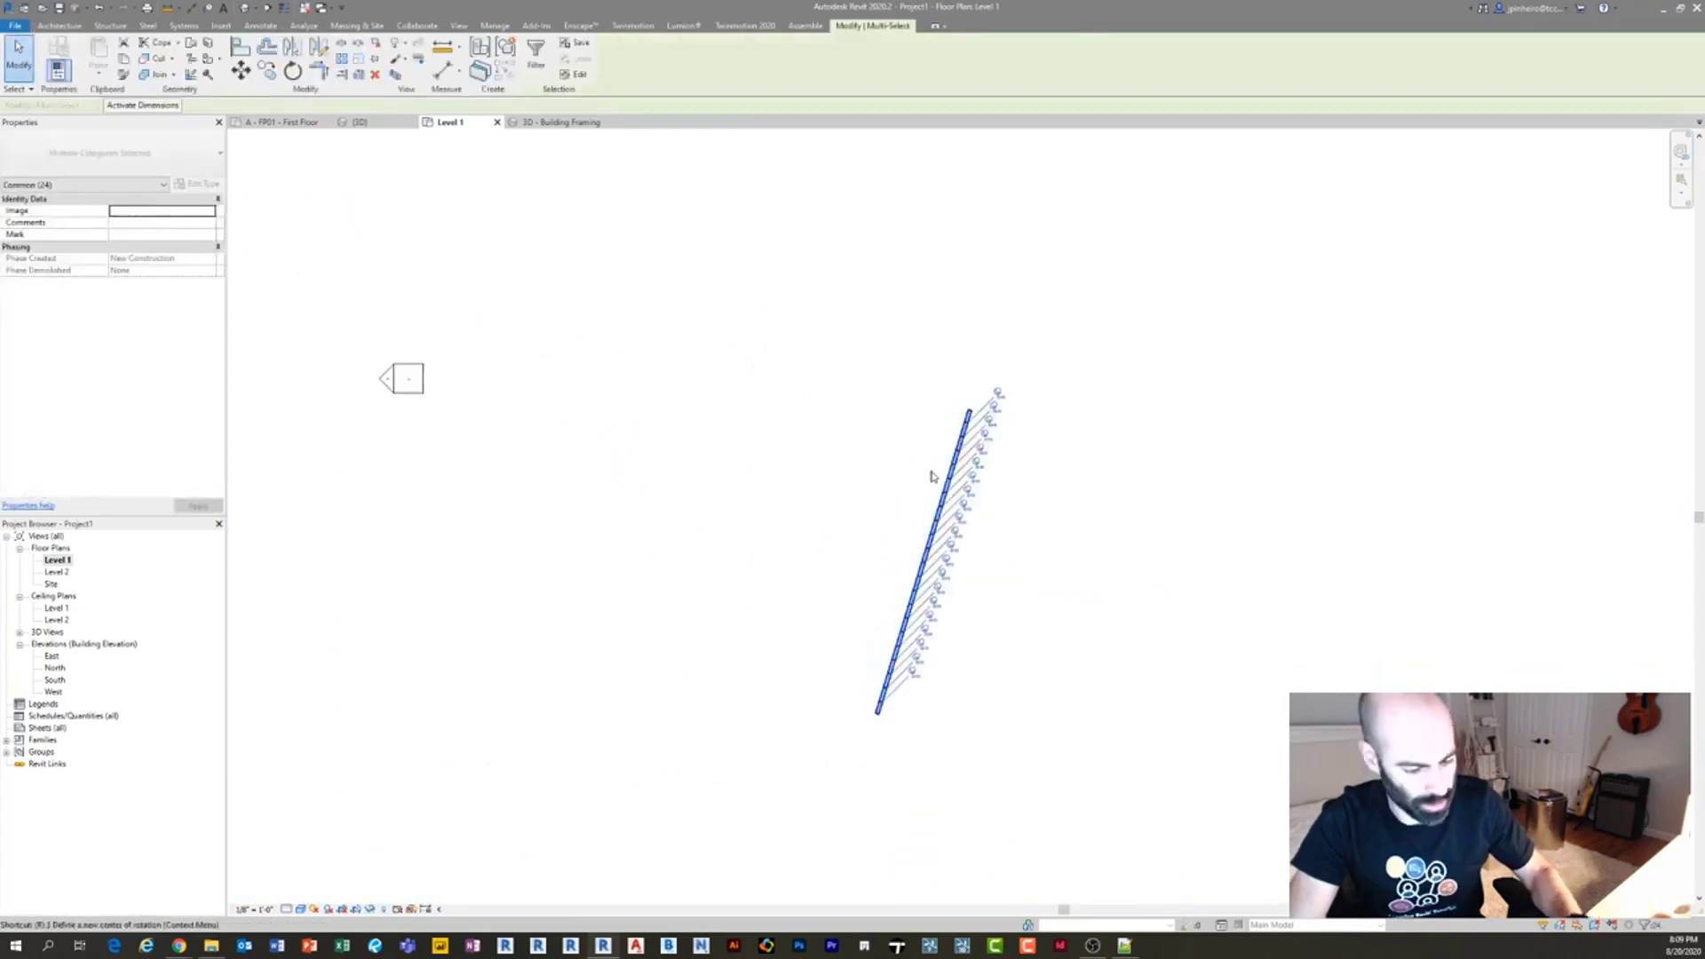
key("r")
key("o")
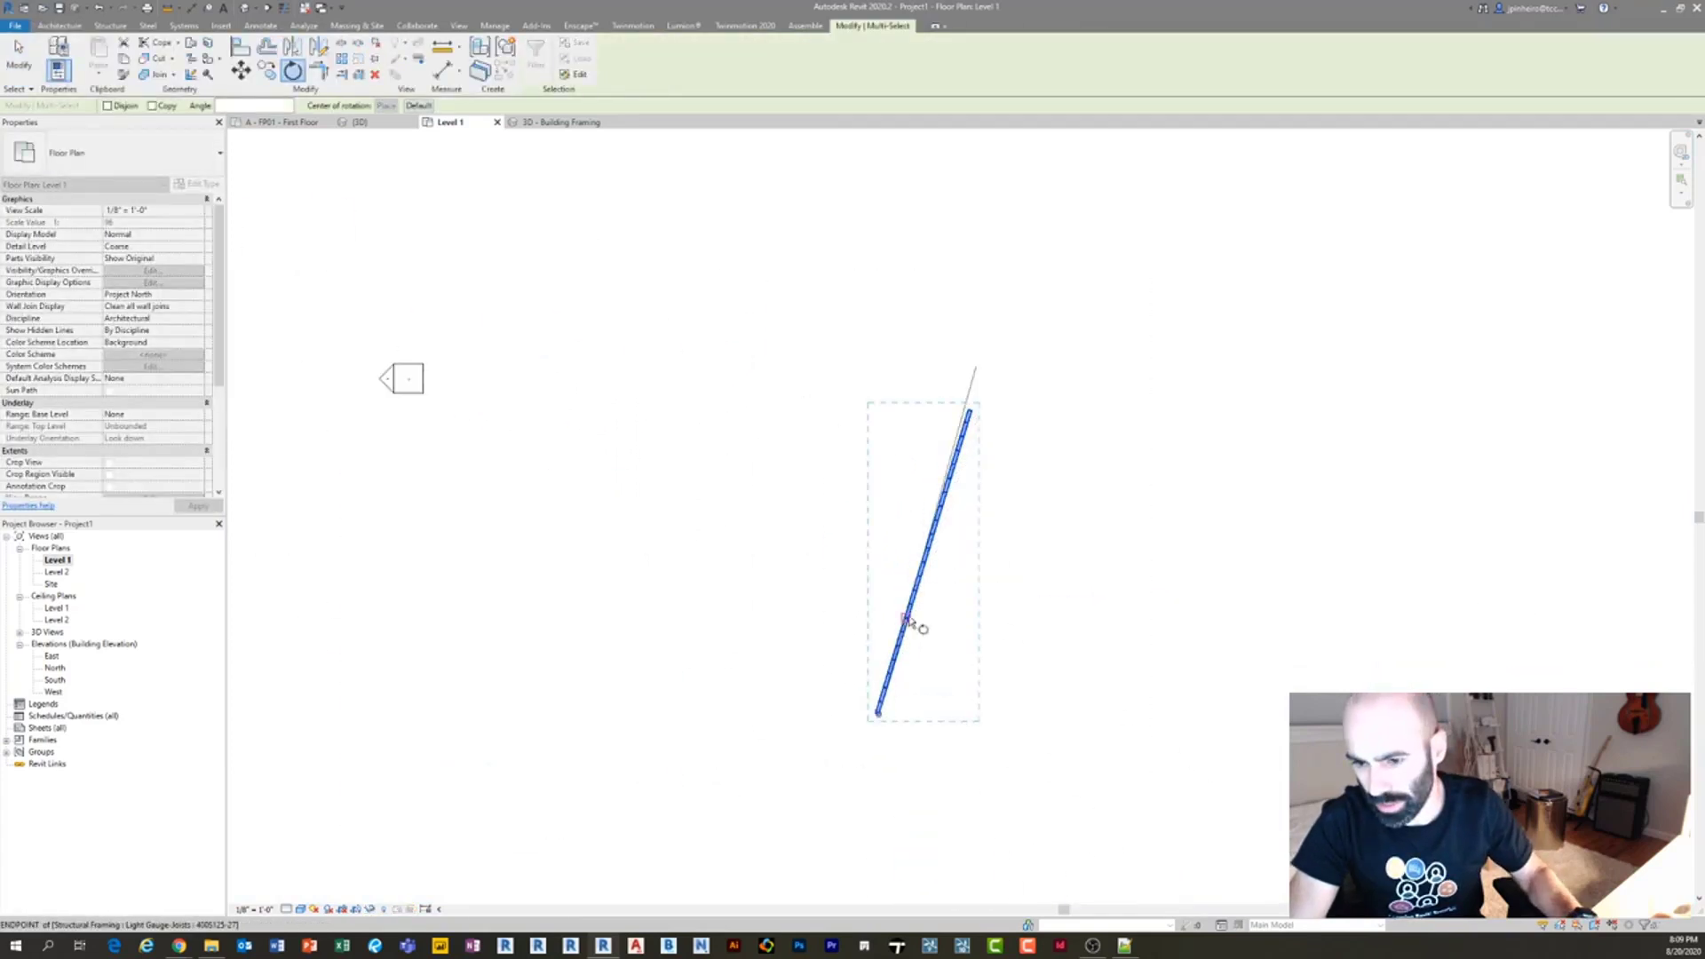
scroll(913, 611, "up", 4)
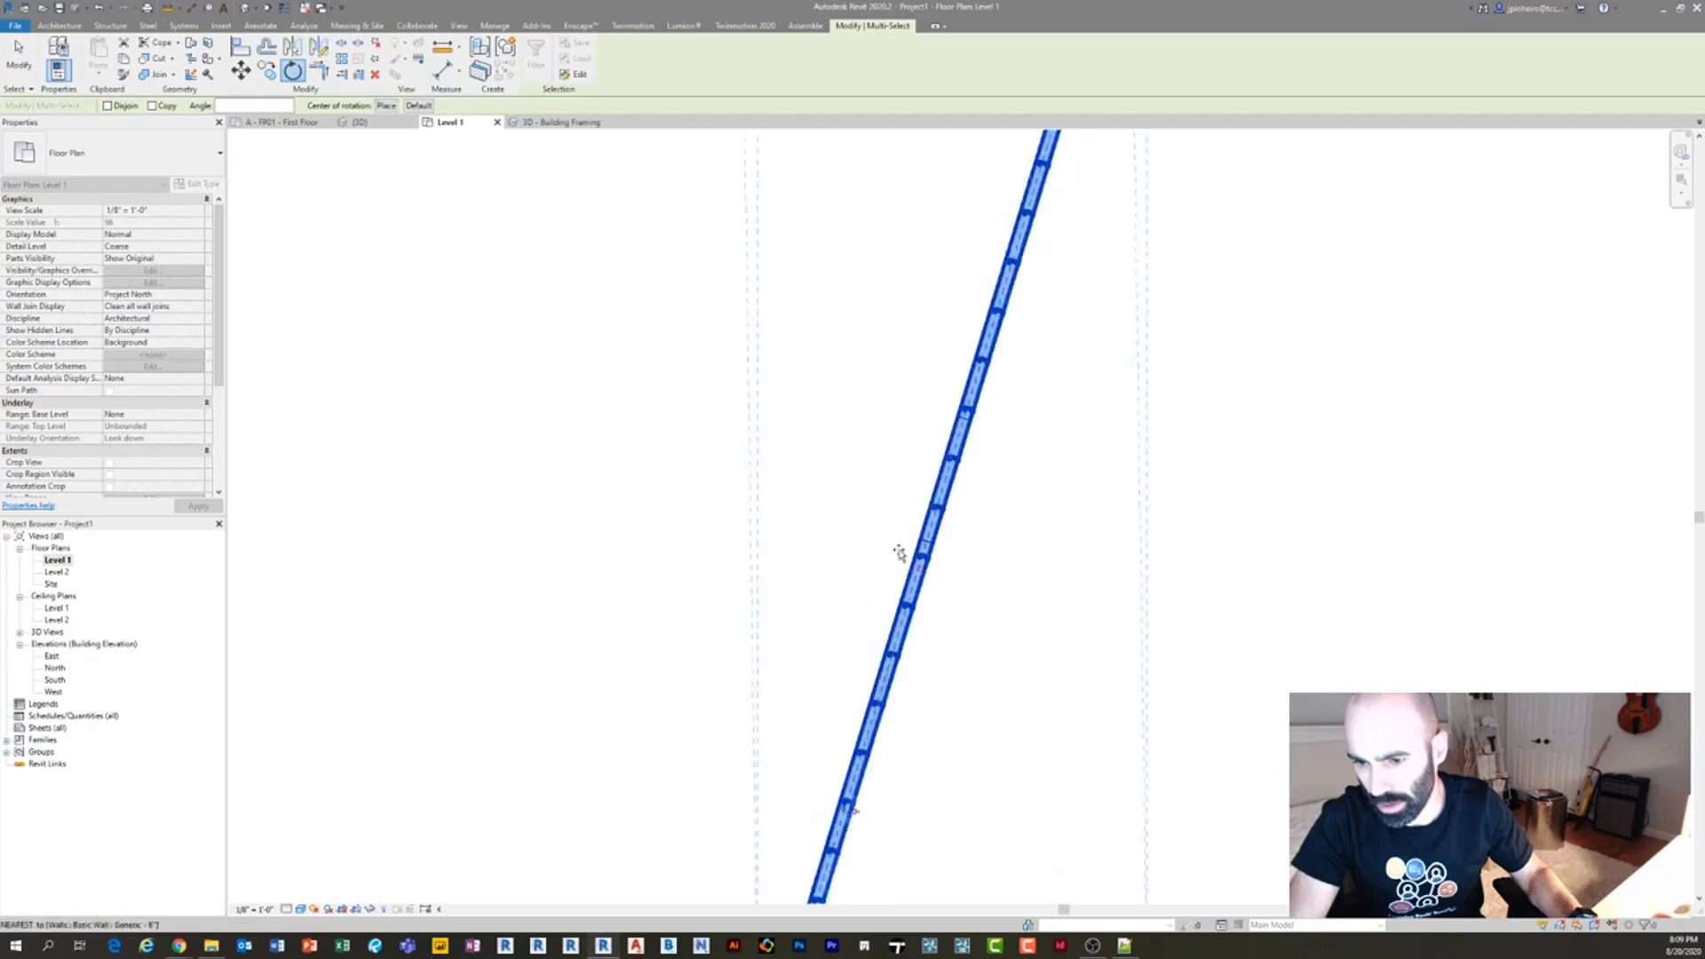
left_click(924, 578)
left_click(948, 582)
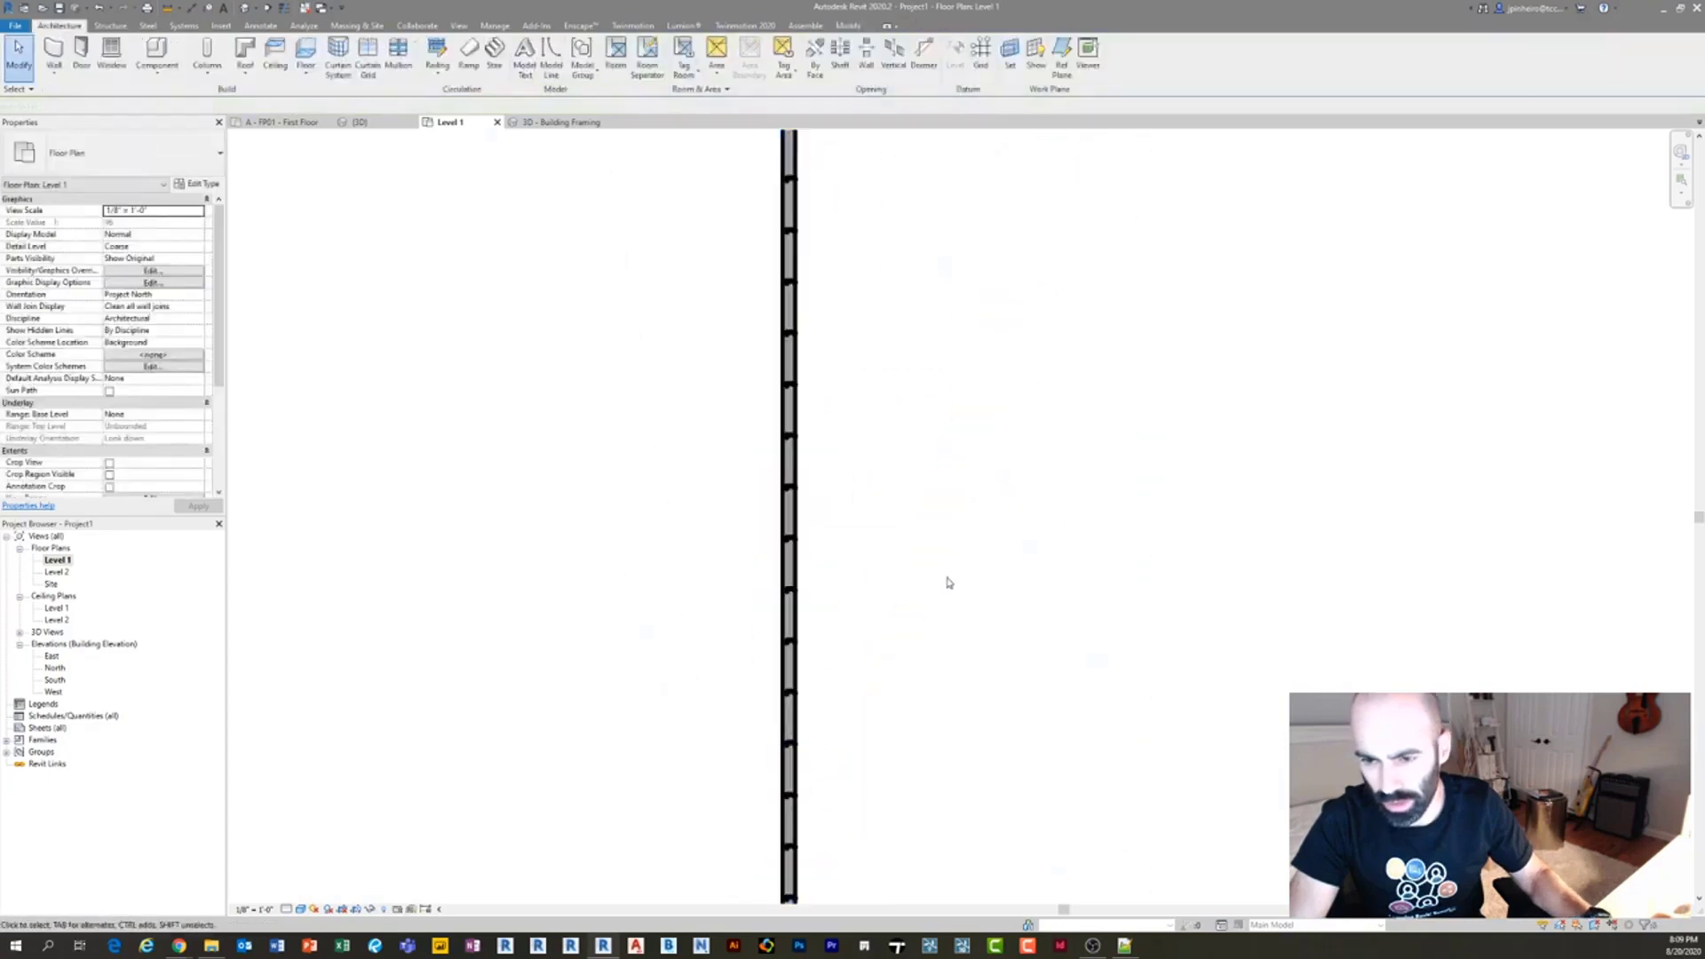
Return to the 3D view and orient it to the Right view, straight on to the wall.
left_click(245, 8)
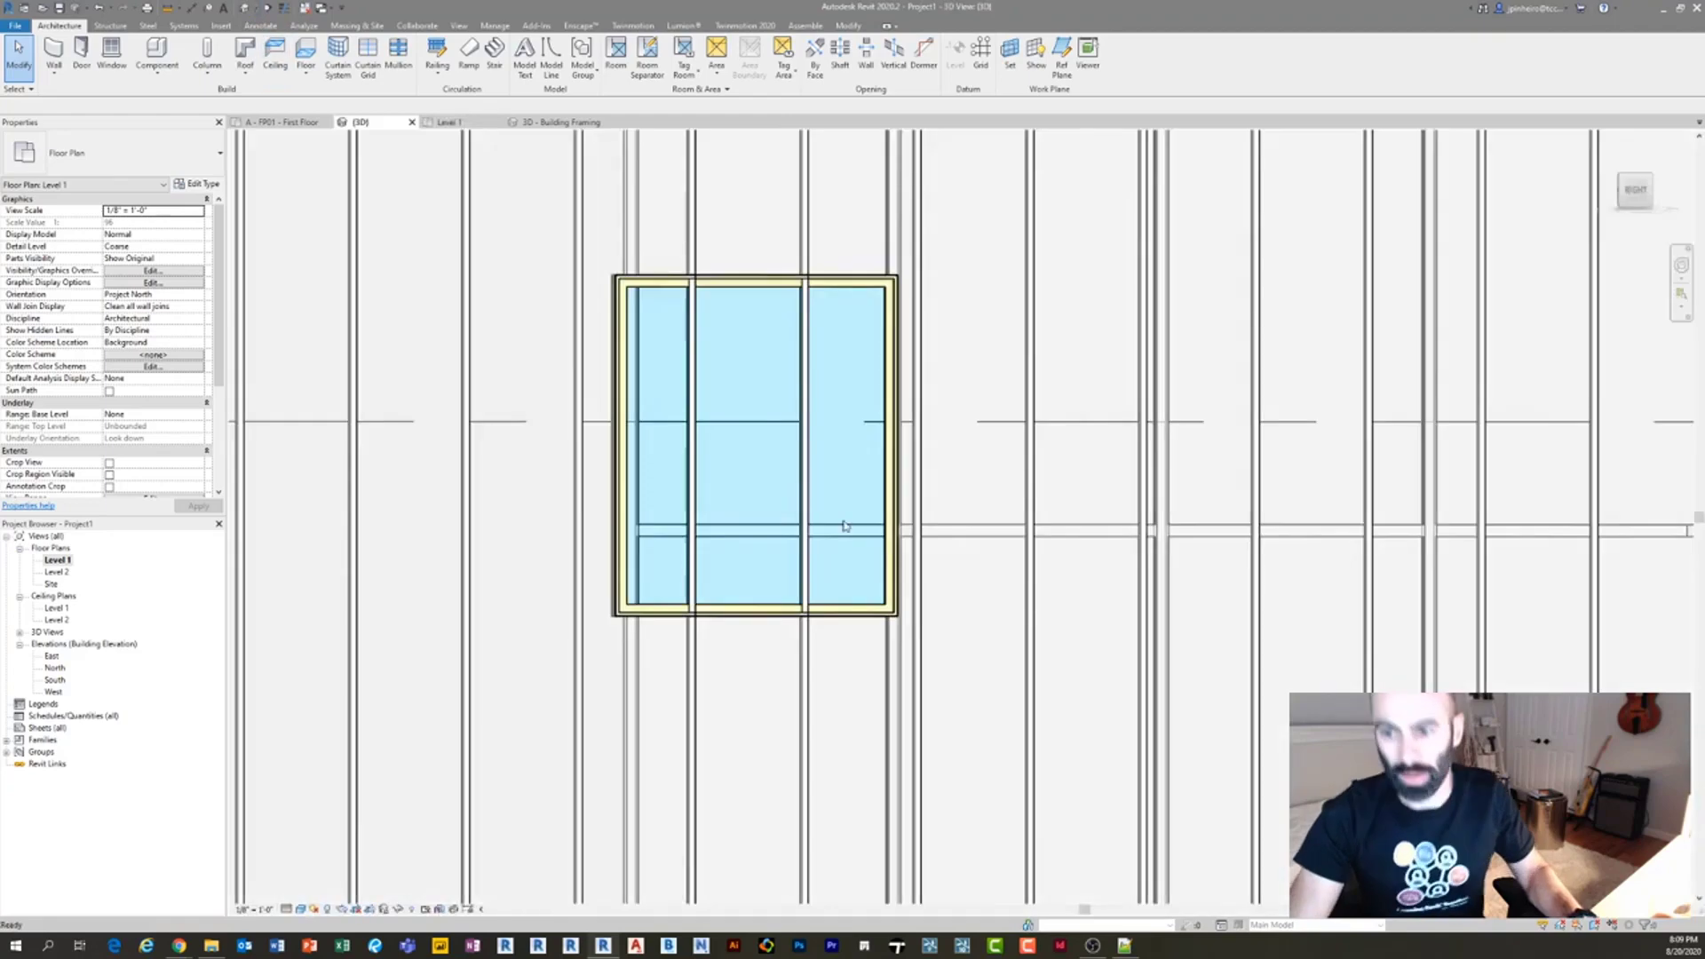
left_click(1636, 188)
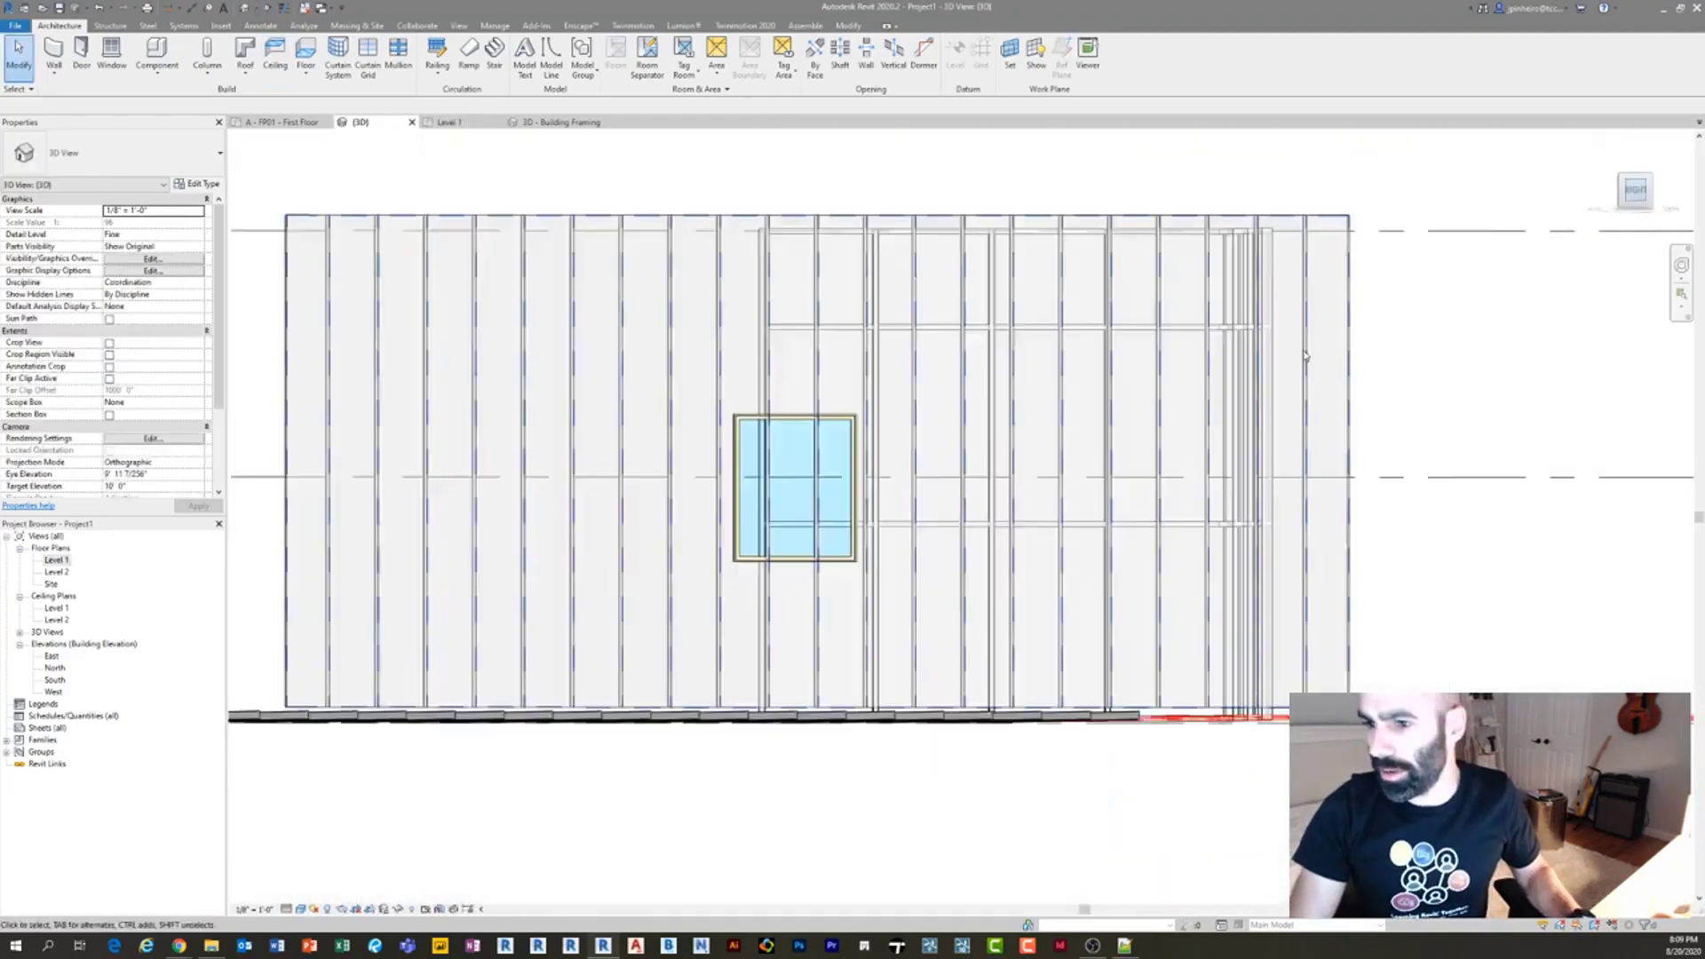
scroll(961, 565, "up", 3)
scroll(961, 564, "up", 4)
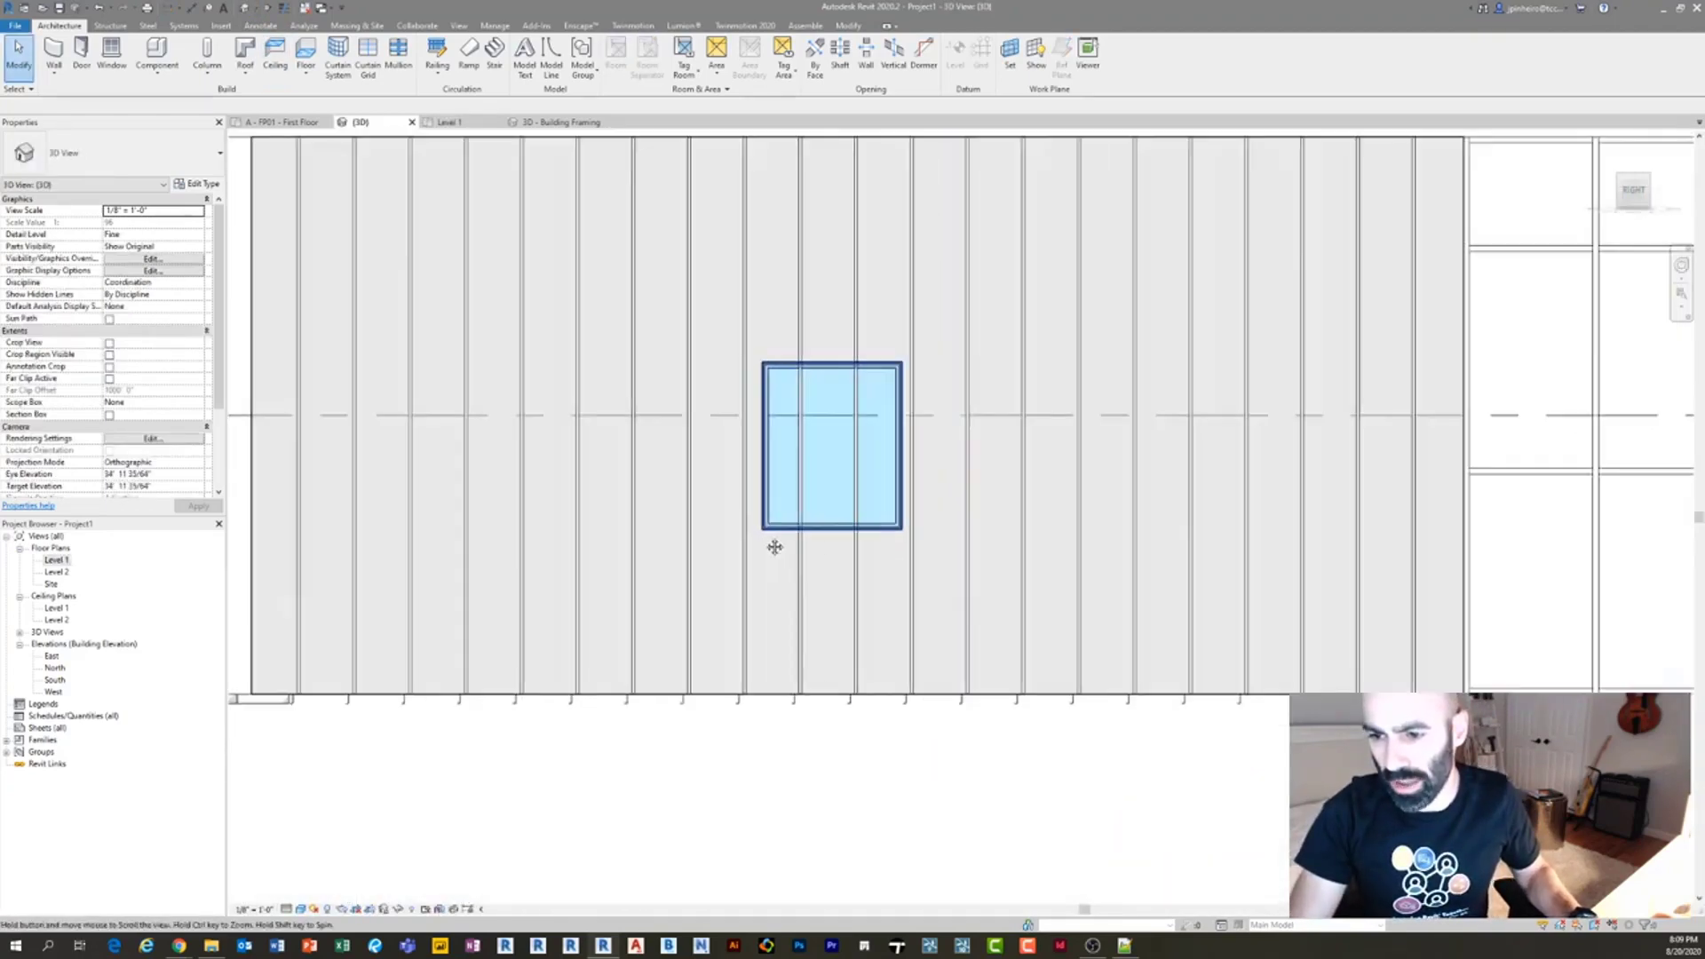
Copy the left stud crossing the window to the outer left edge of the window frame.
left_click(708, 578)
scroll(710, 545, "up", 2)
key("c")
key("o")
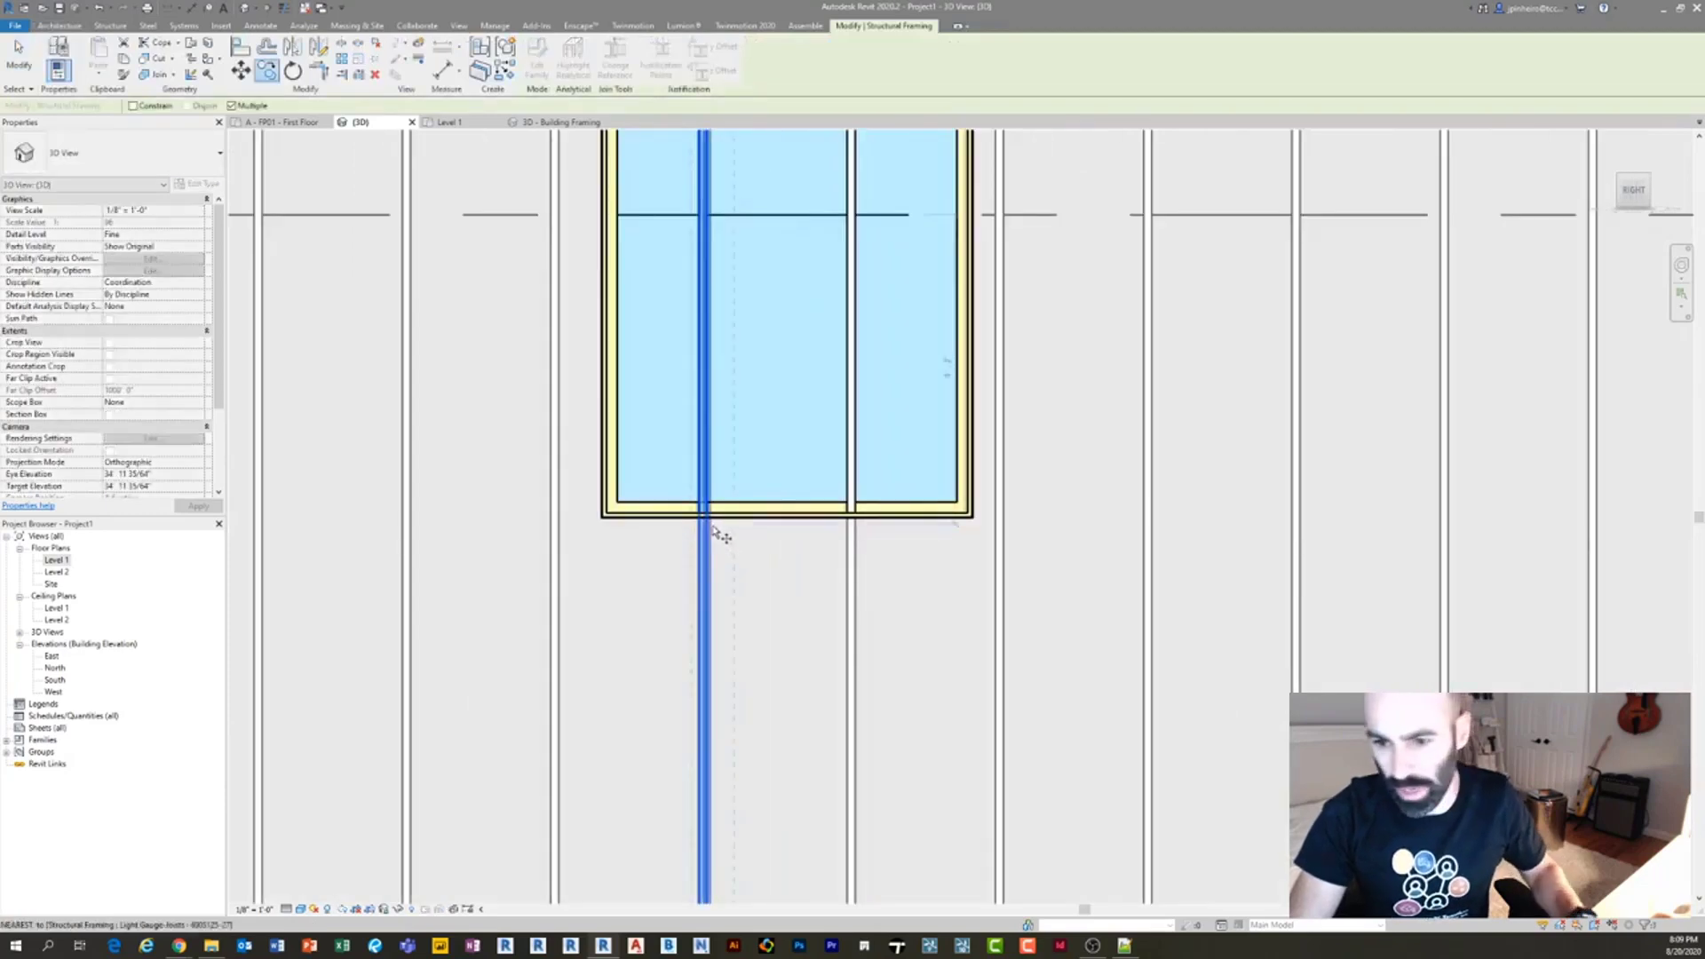
left_click(710, 522)
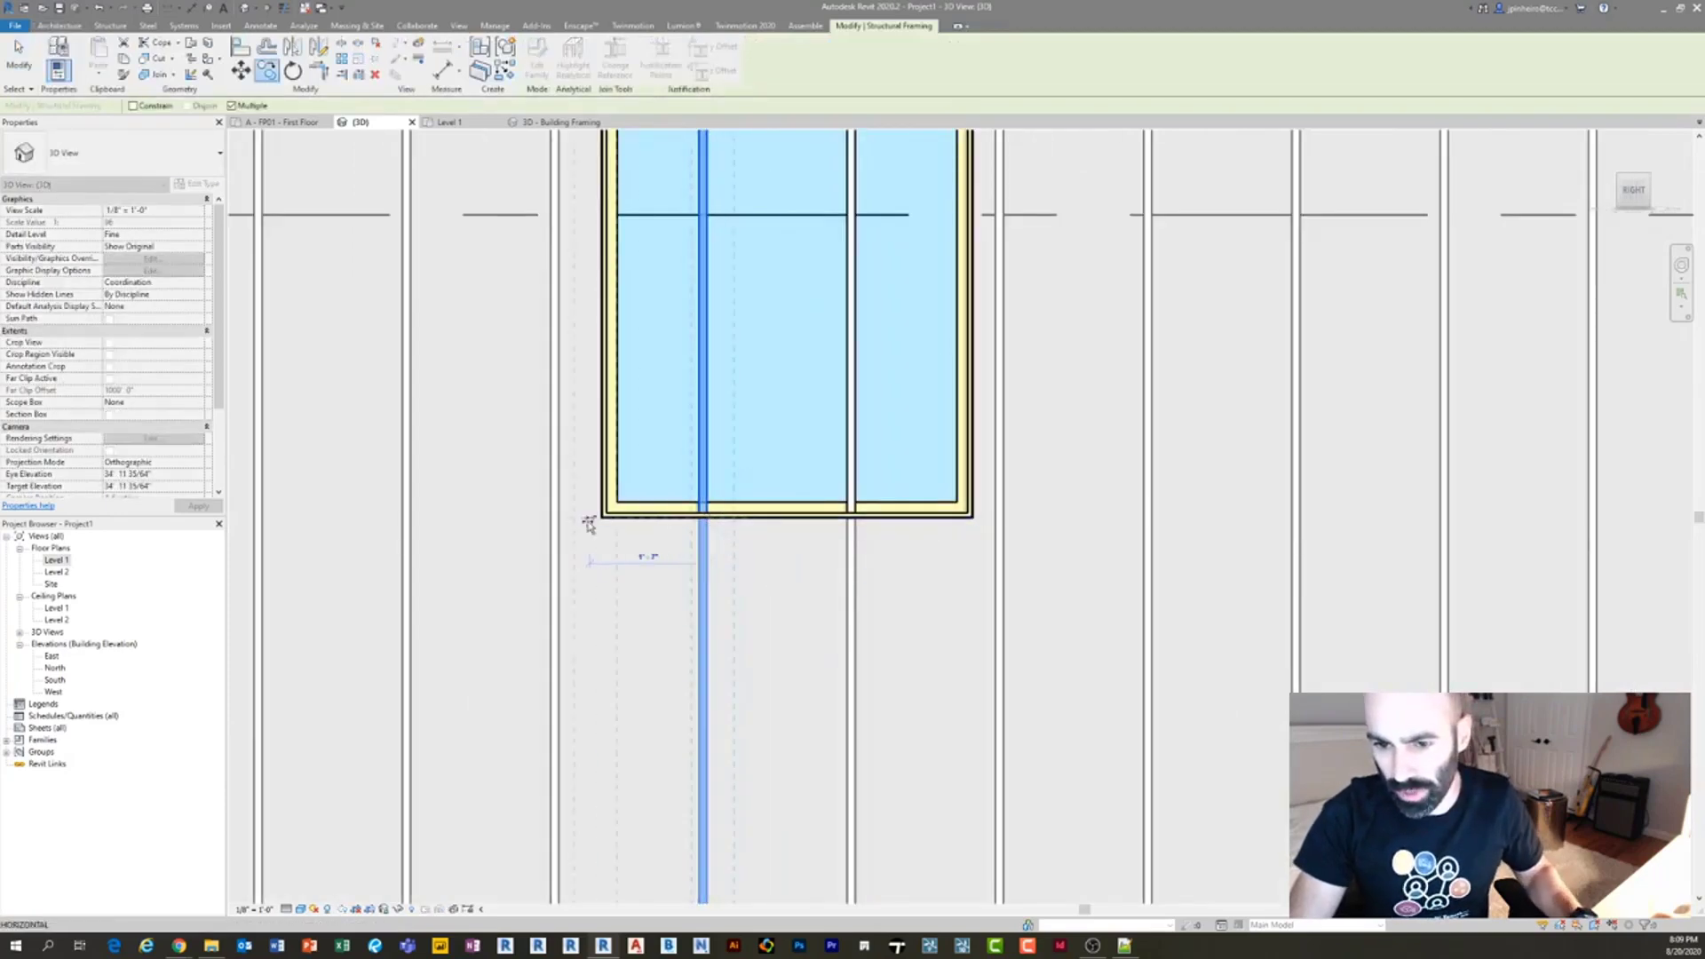
Copy the right stud crossing the window to the outer right edge of the window frame.
left_click(850, 544)
key("c")
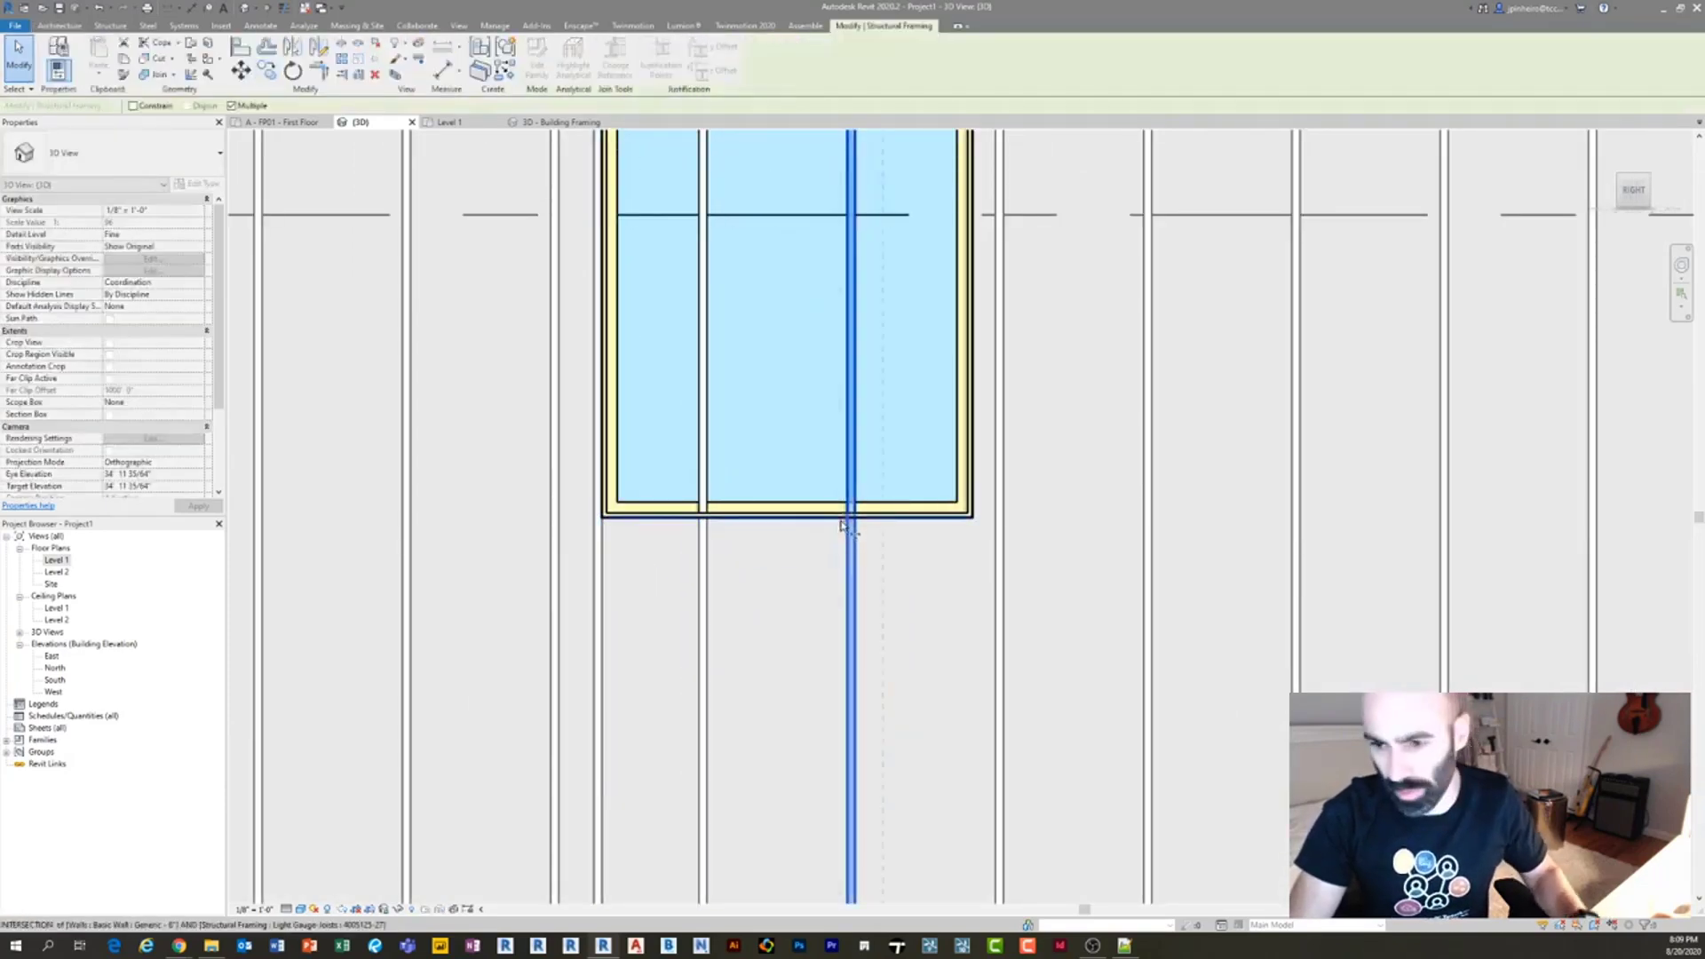
left_click(853, 520)
left_click(974, 519)
scroll(966, 531, "down", 5)
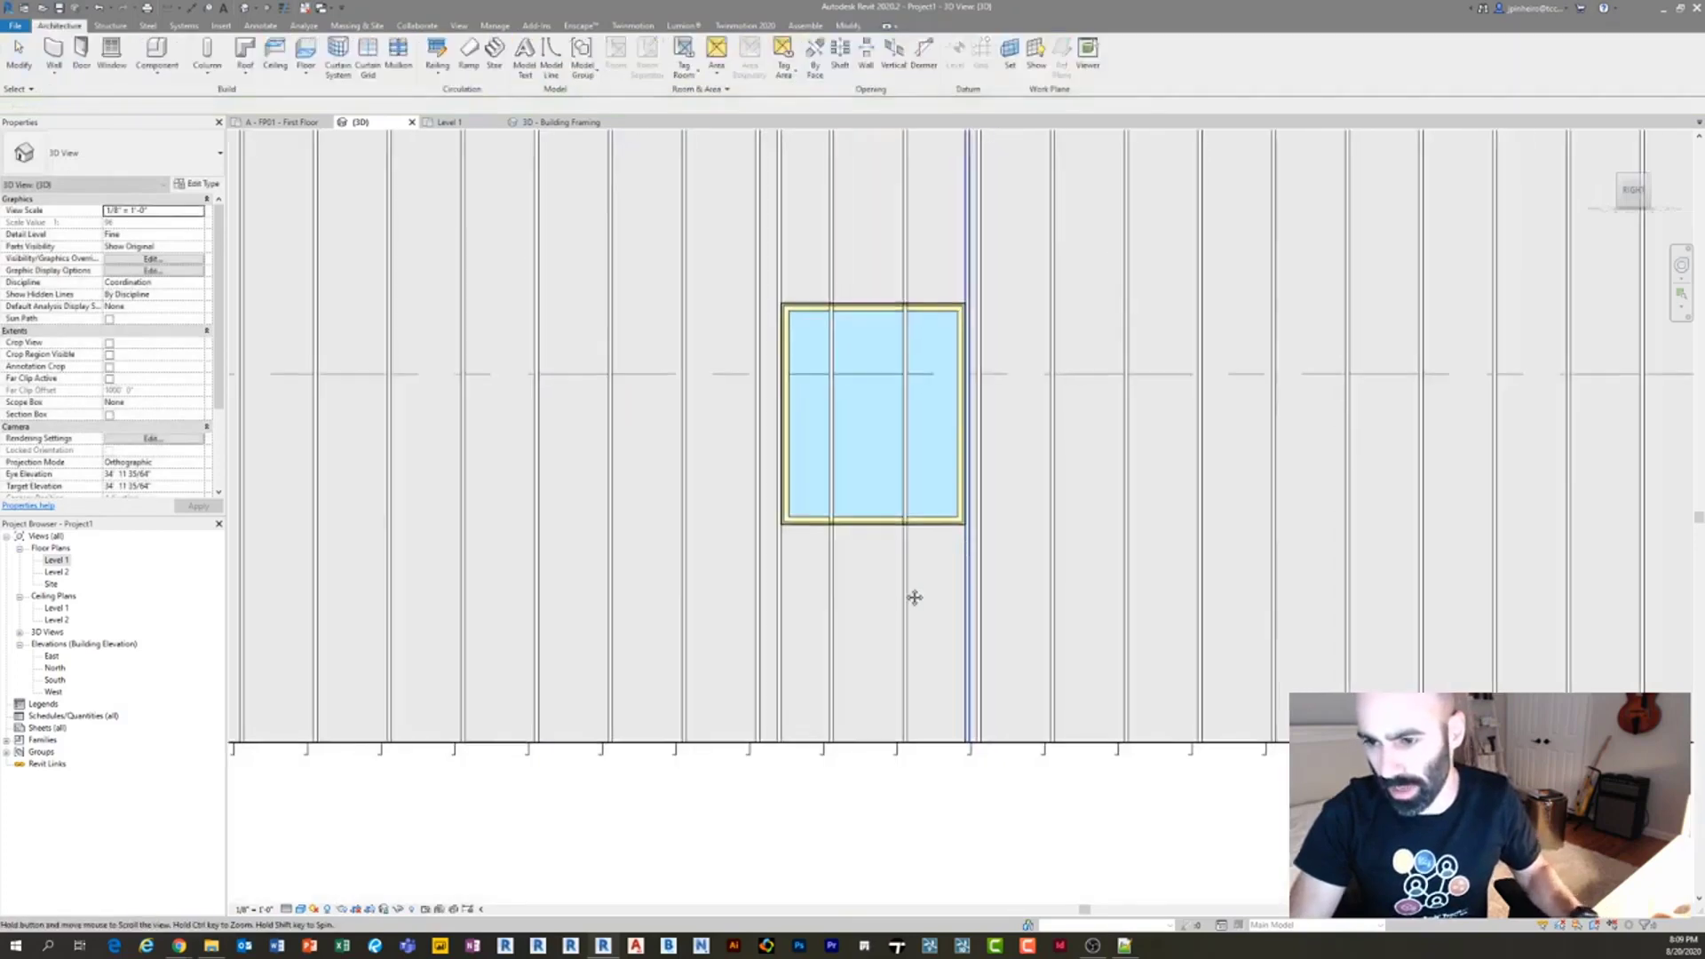
middle_click_drag(914, 597, 823, 697)
key("Escape")
scroll(824, 410, "up", 4)
left_click(827, 444)
scroll(788, 423, "down", 2)
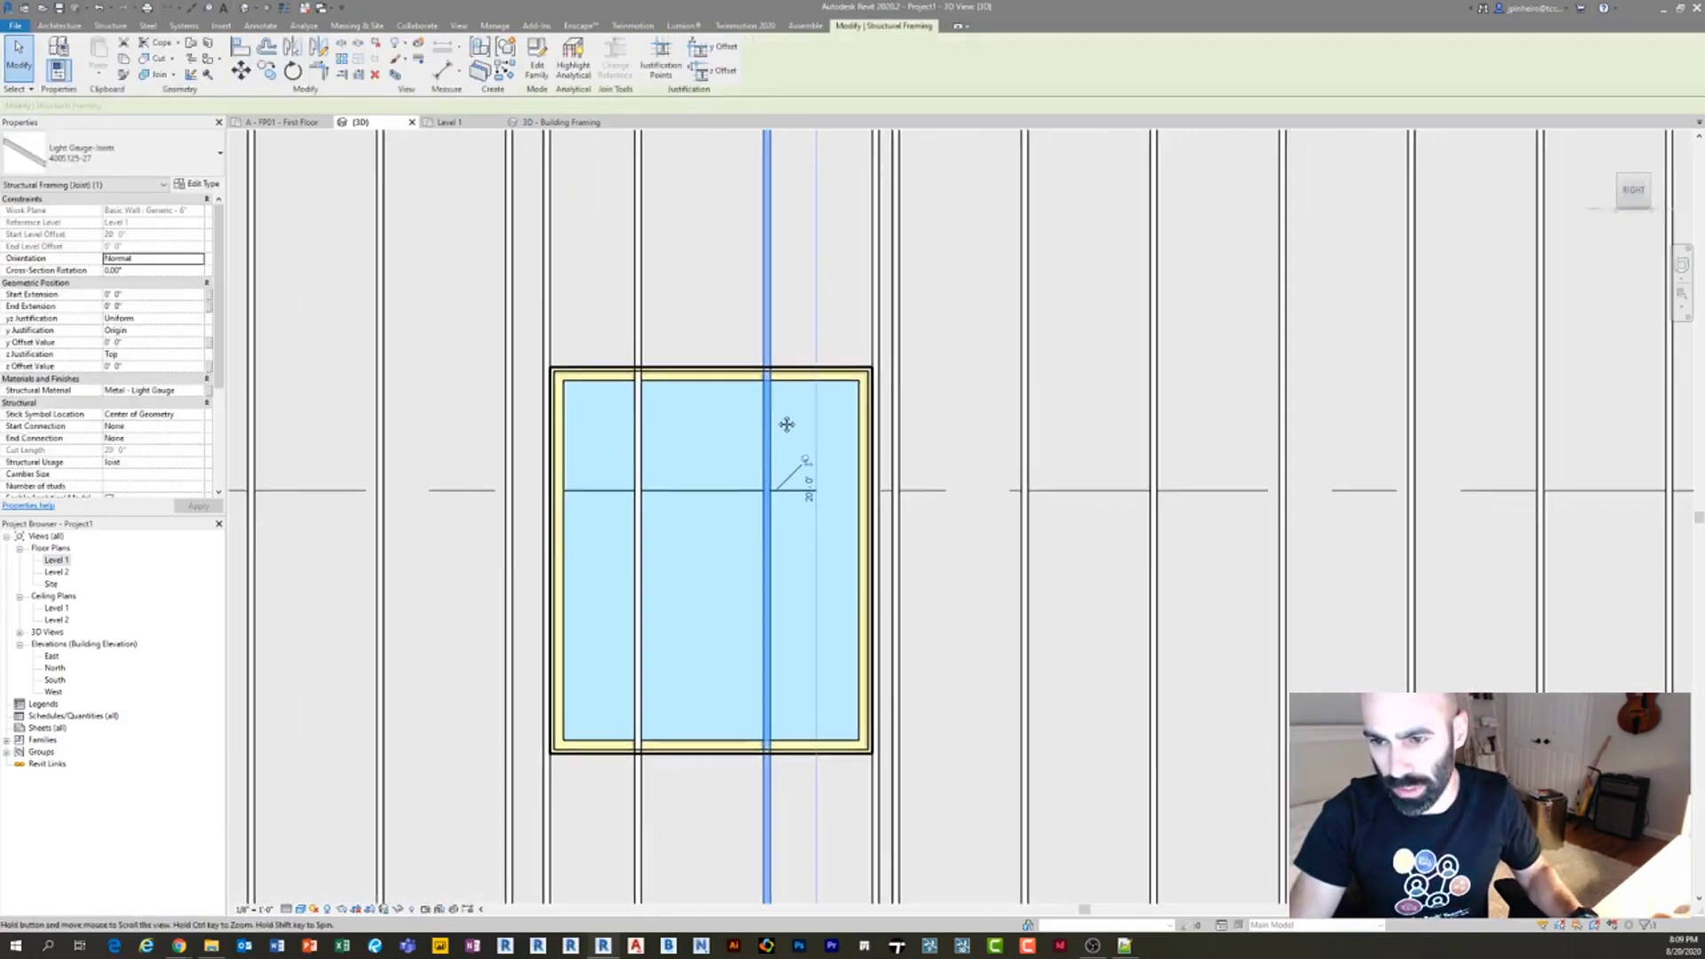
scroll(744, 463, "down", 1)
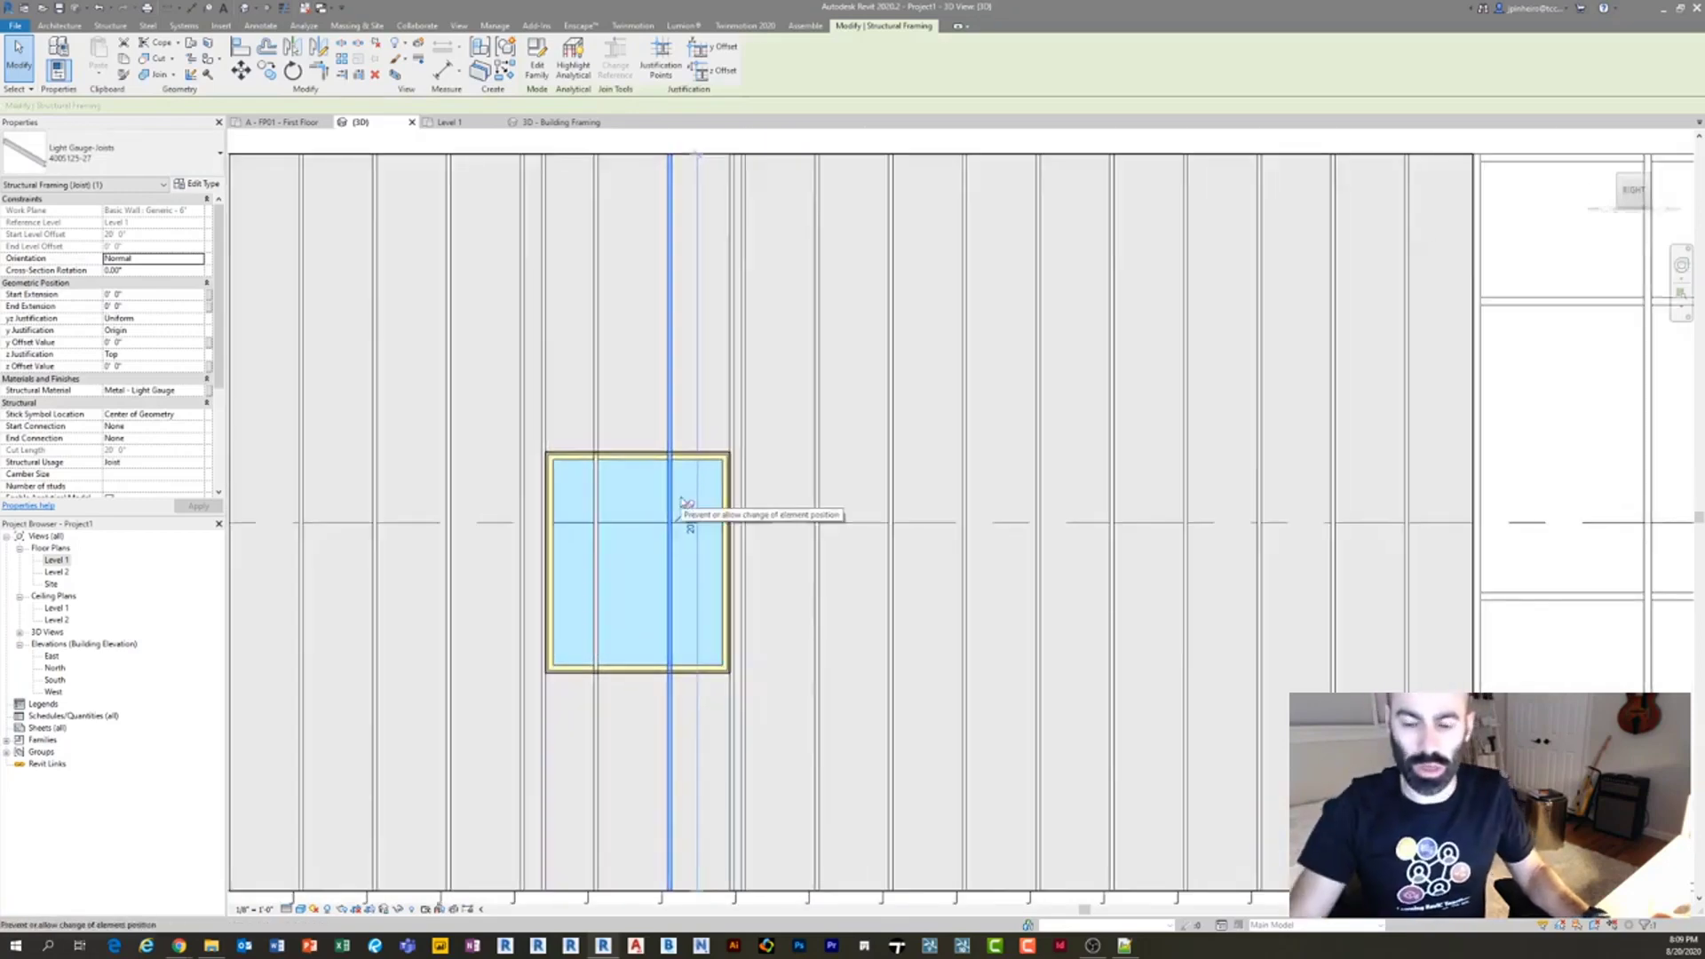
key("Escape")
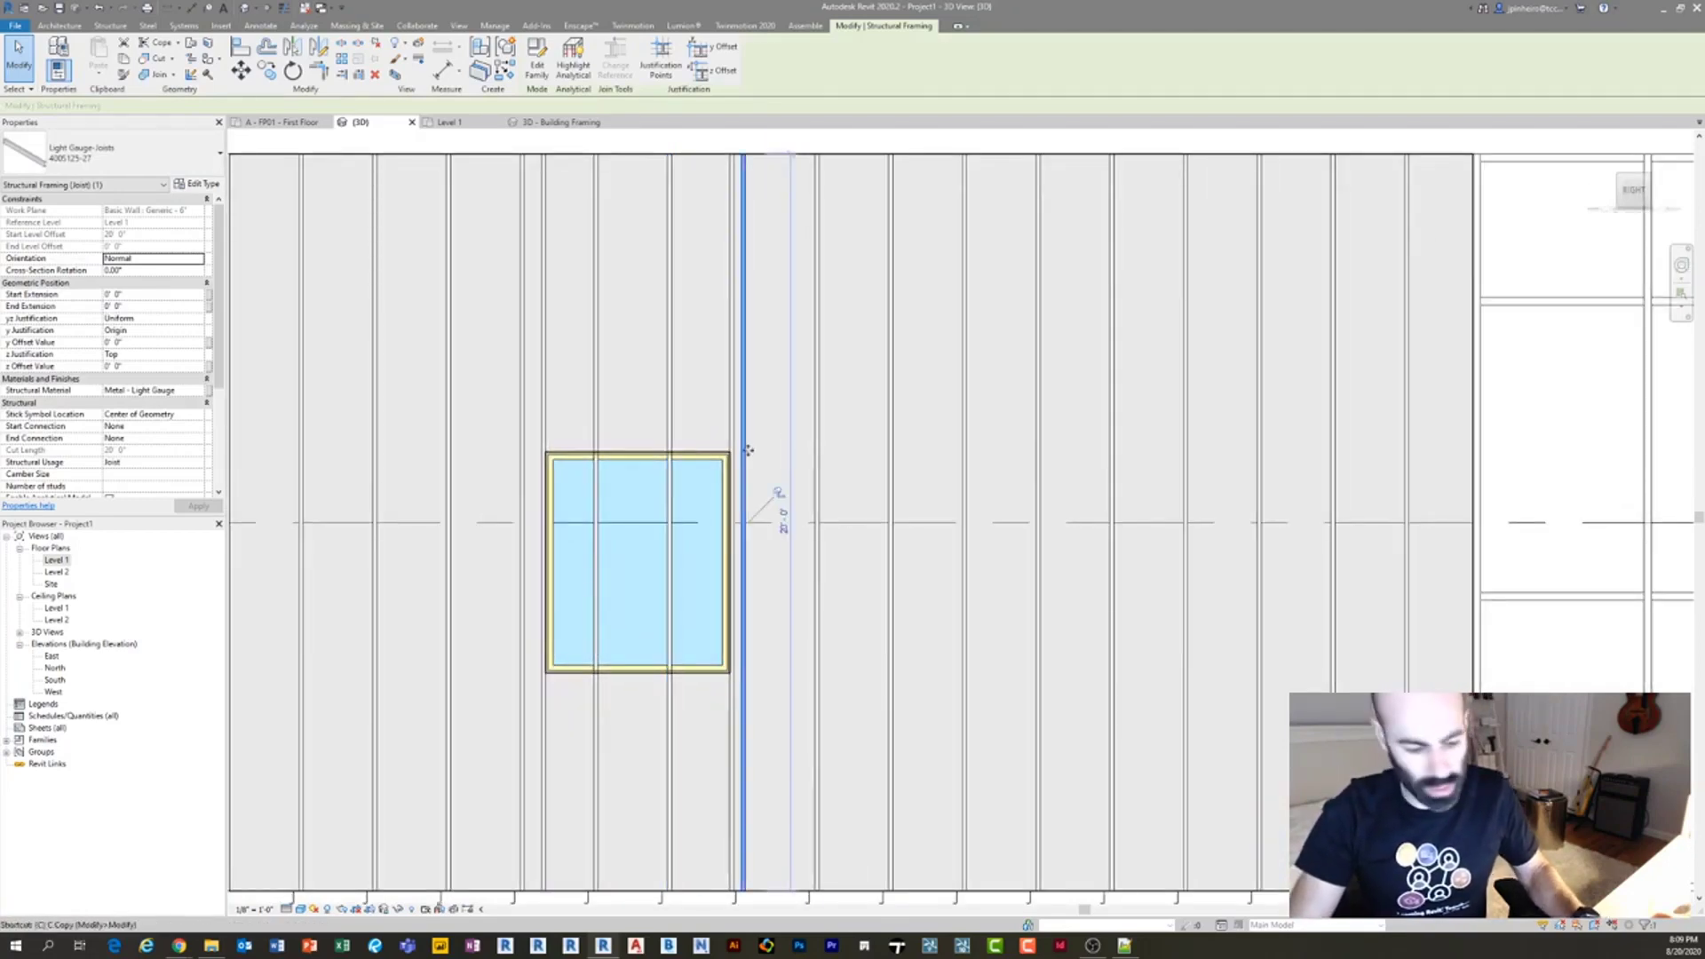
Copy the stud at the window's right edge a short distance outward and rotate the copy 90 degrees to horizontal.
left_click(734, 441)
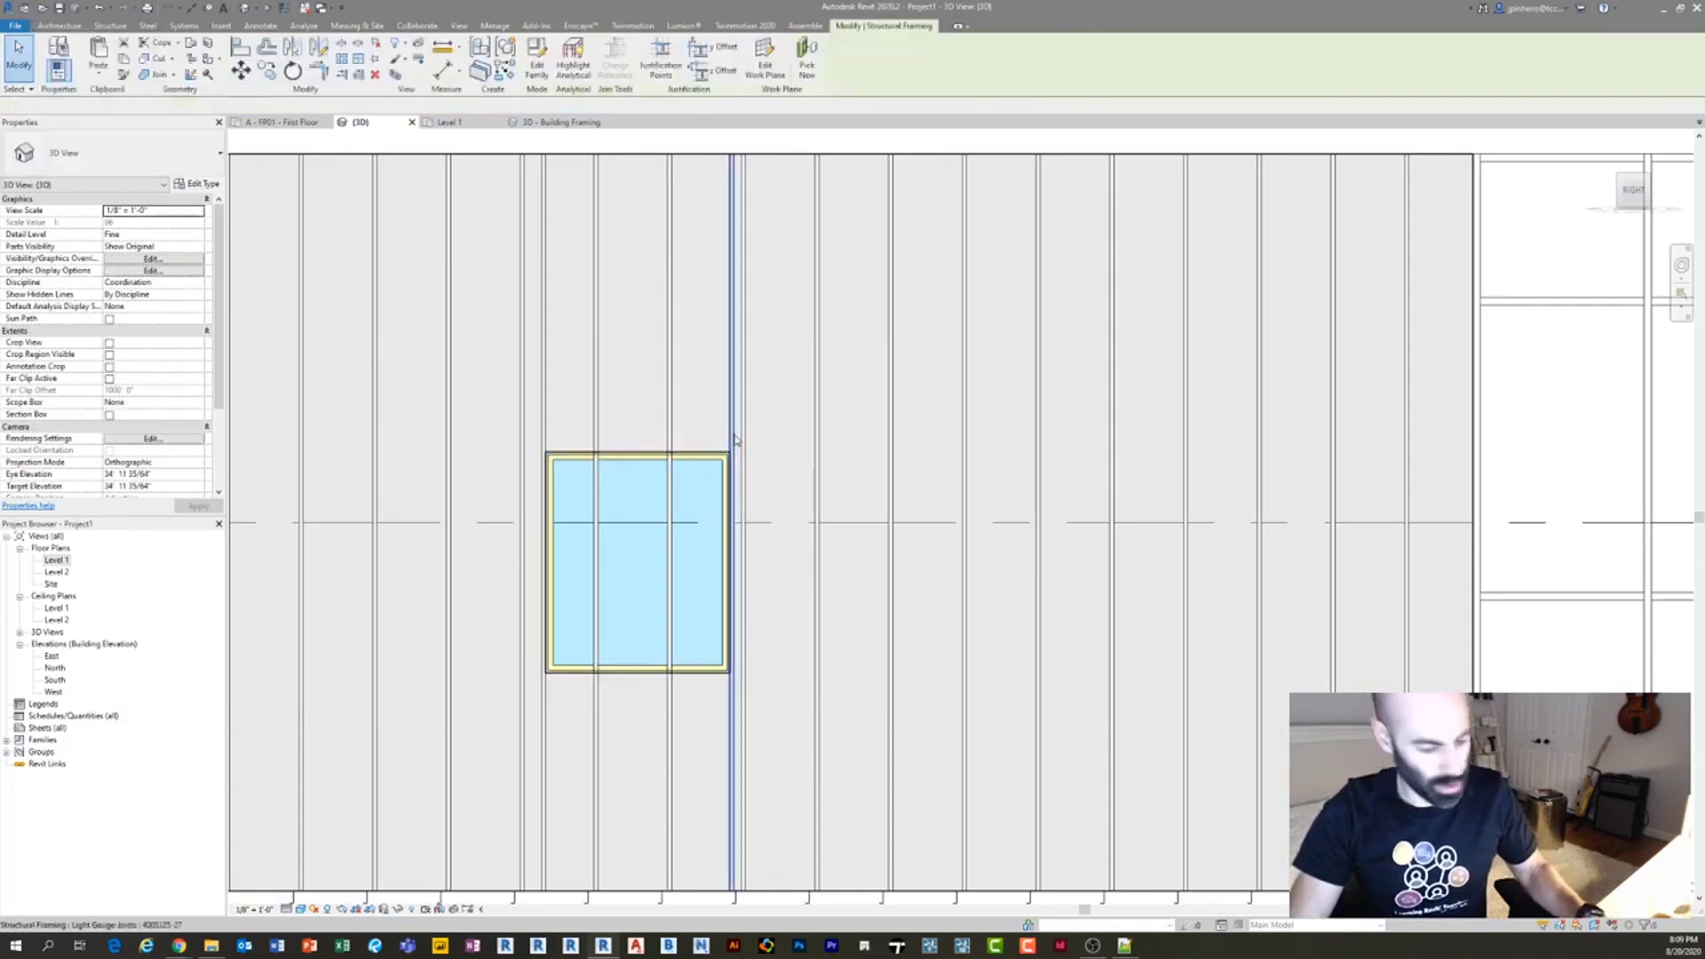
key("r")
key("o")
key("Escape")
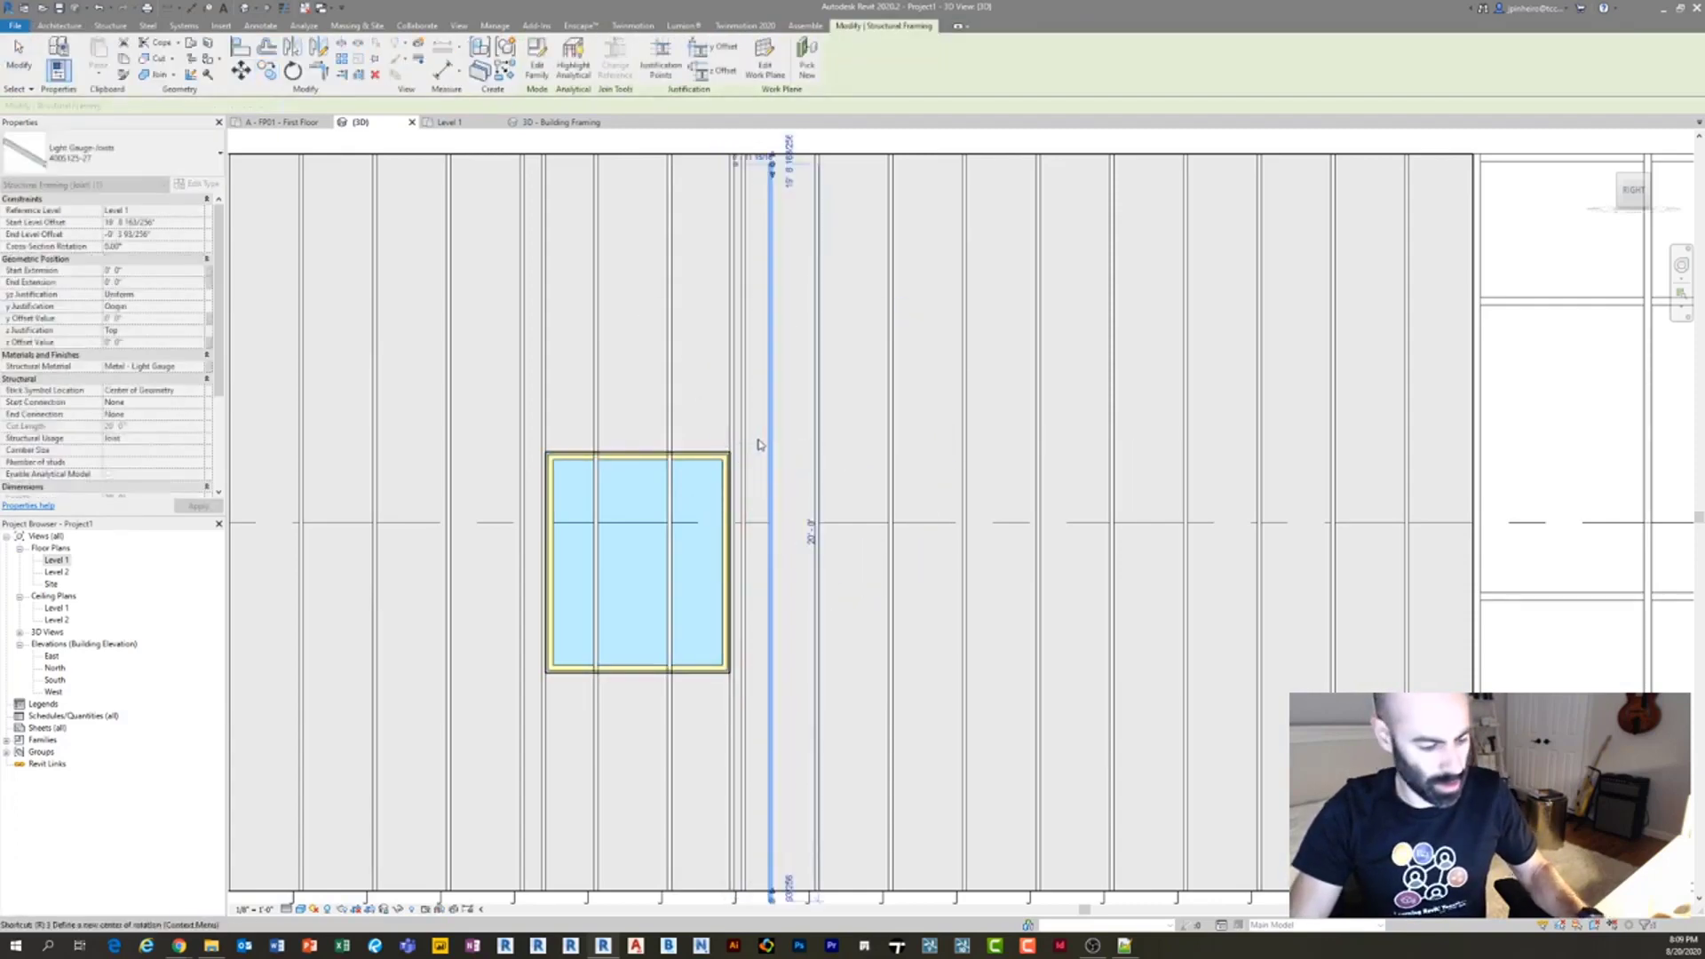
key("r")
key("o")
left_click(938, 402)
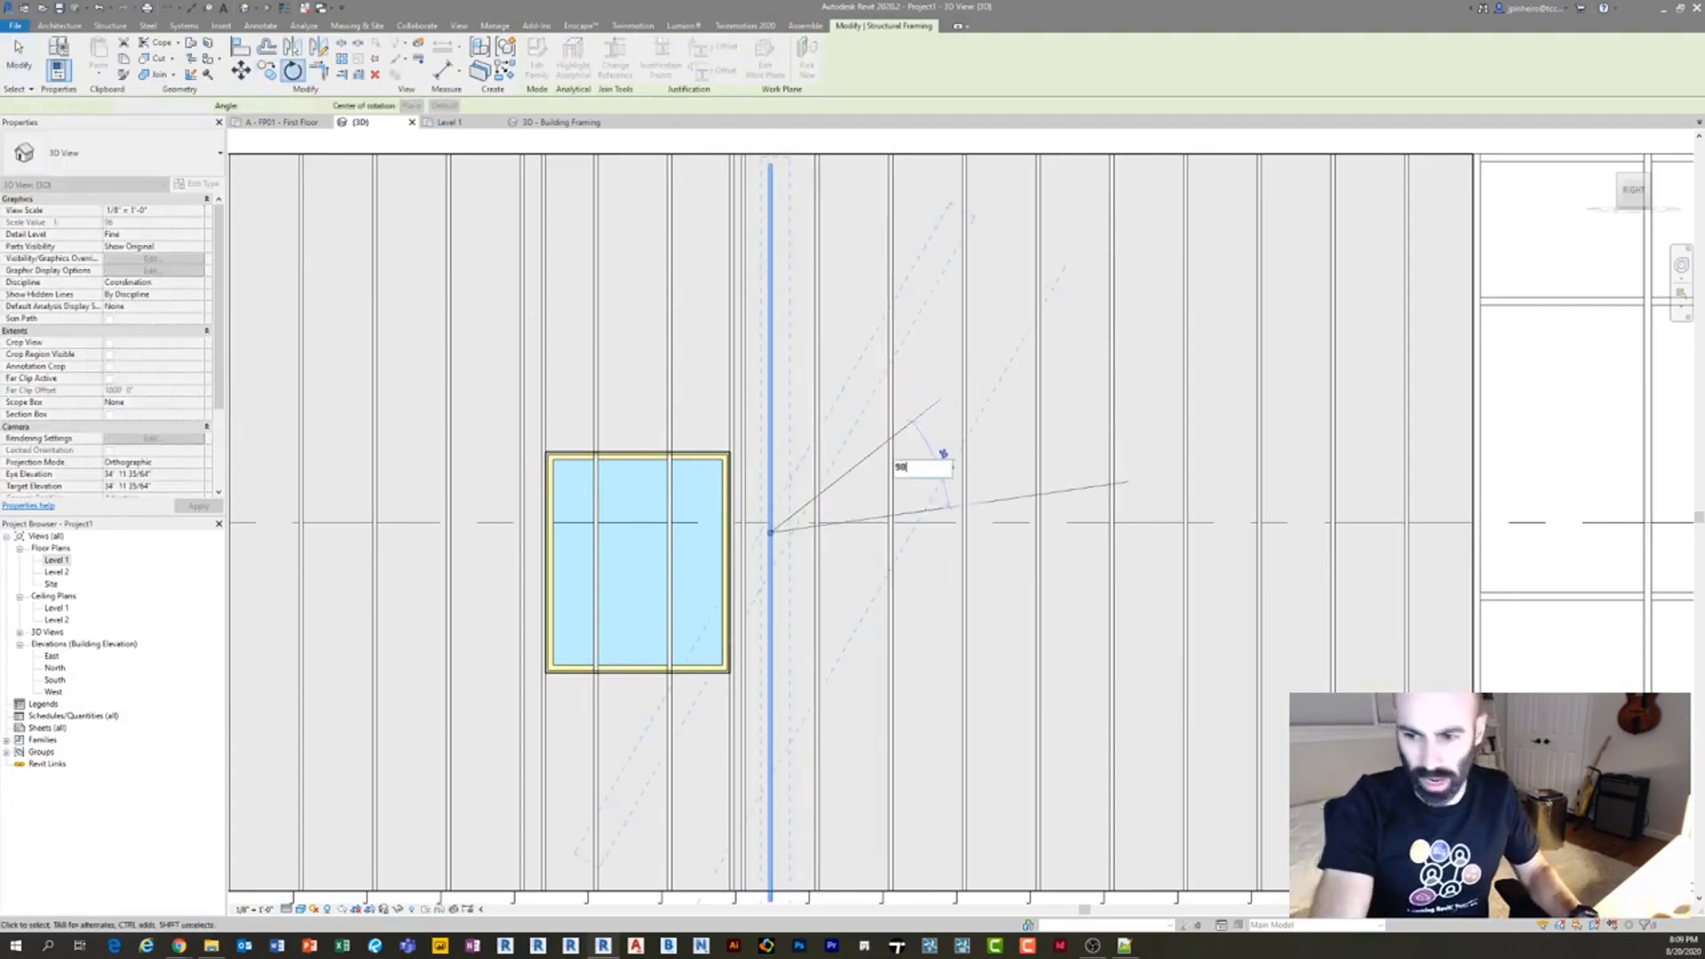
key("Return")
Move the horizontal joist above the window so its underside rests on the top of the window frame.
left_click_drag(703, 542, 703, 454)
scroll(684, 446, "up", 4)
key("m")
key("v")
left_click(662, 404)
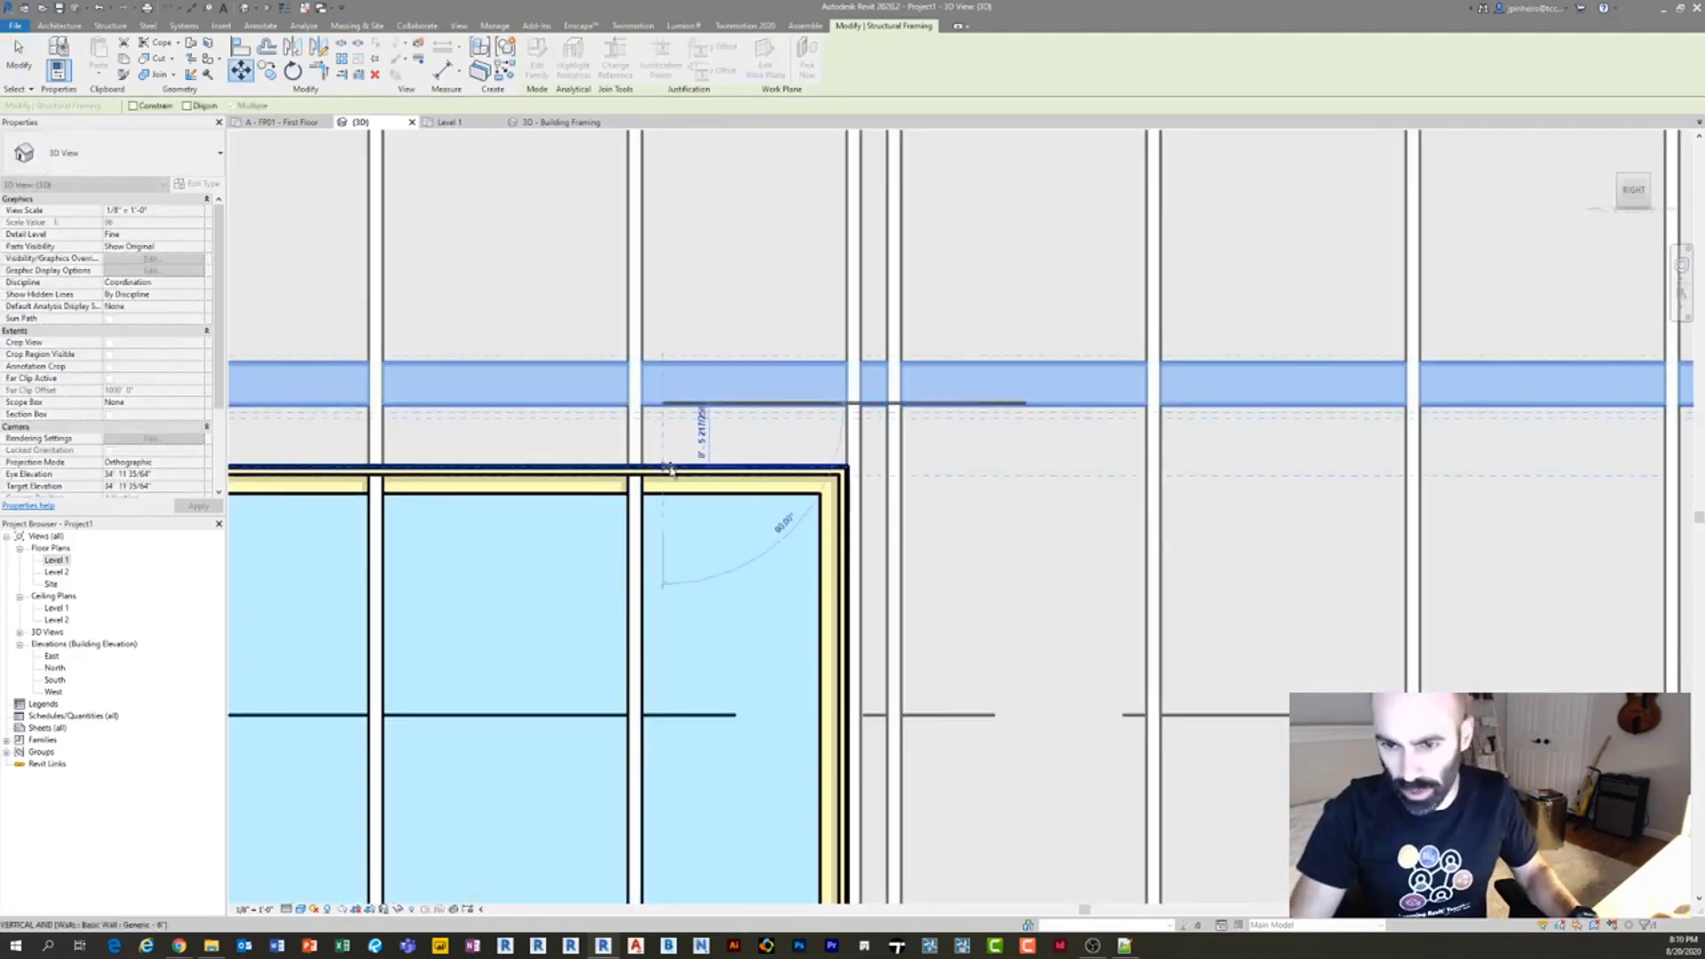
left_click(672, 480)
Shorten both ends of the horizontal header joist to line up with the window's side edges.
scroll(674, 476, "down", 4)
middle_click_drag(764, 498, 822, 571, "shift")
scroll(742, 506, "up", 4)
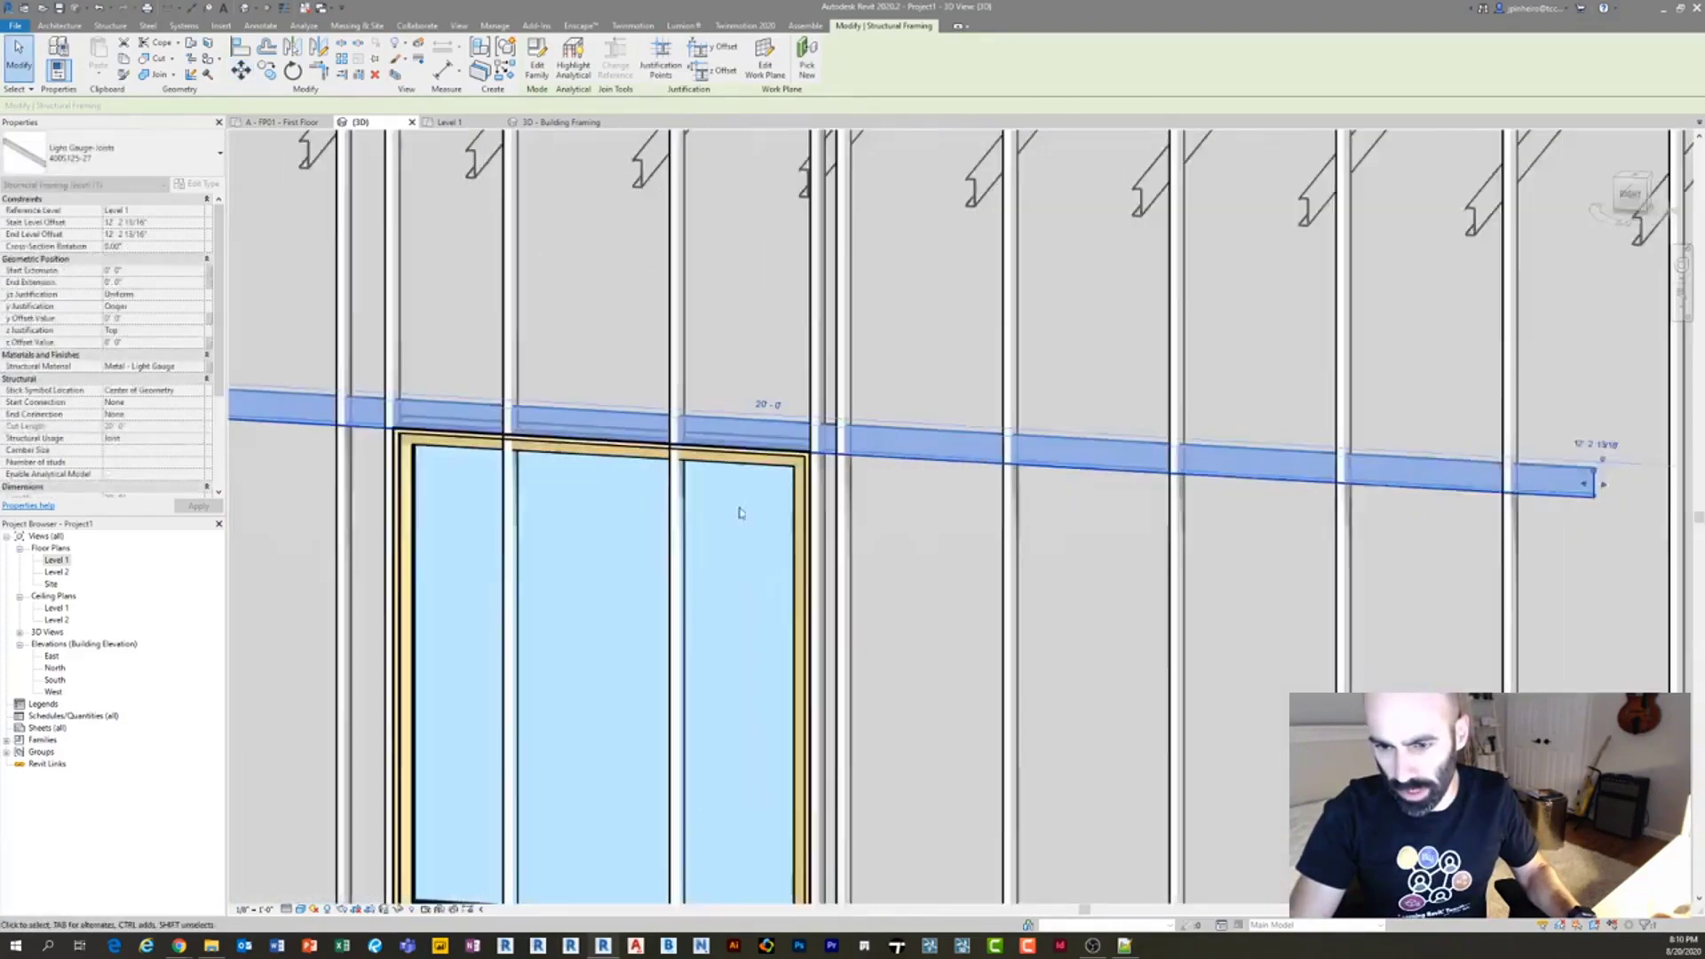
scroll(923, 530, "down", 3)
middle_click_drag(1114, 392, 560, 443, "shift")
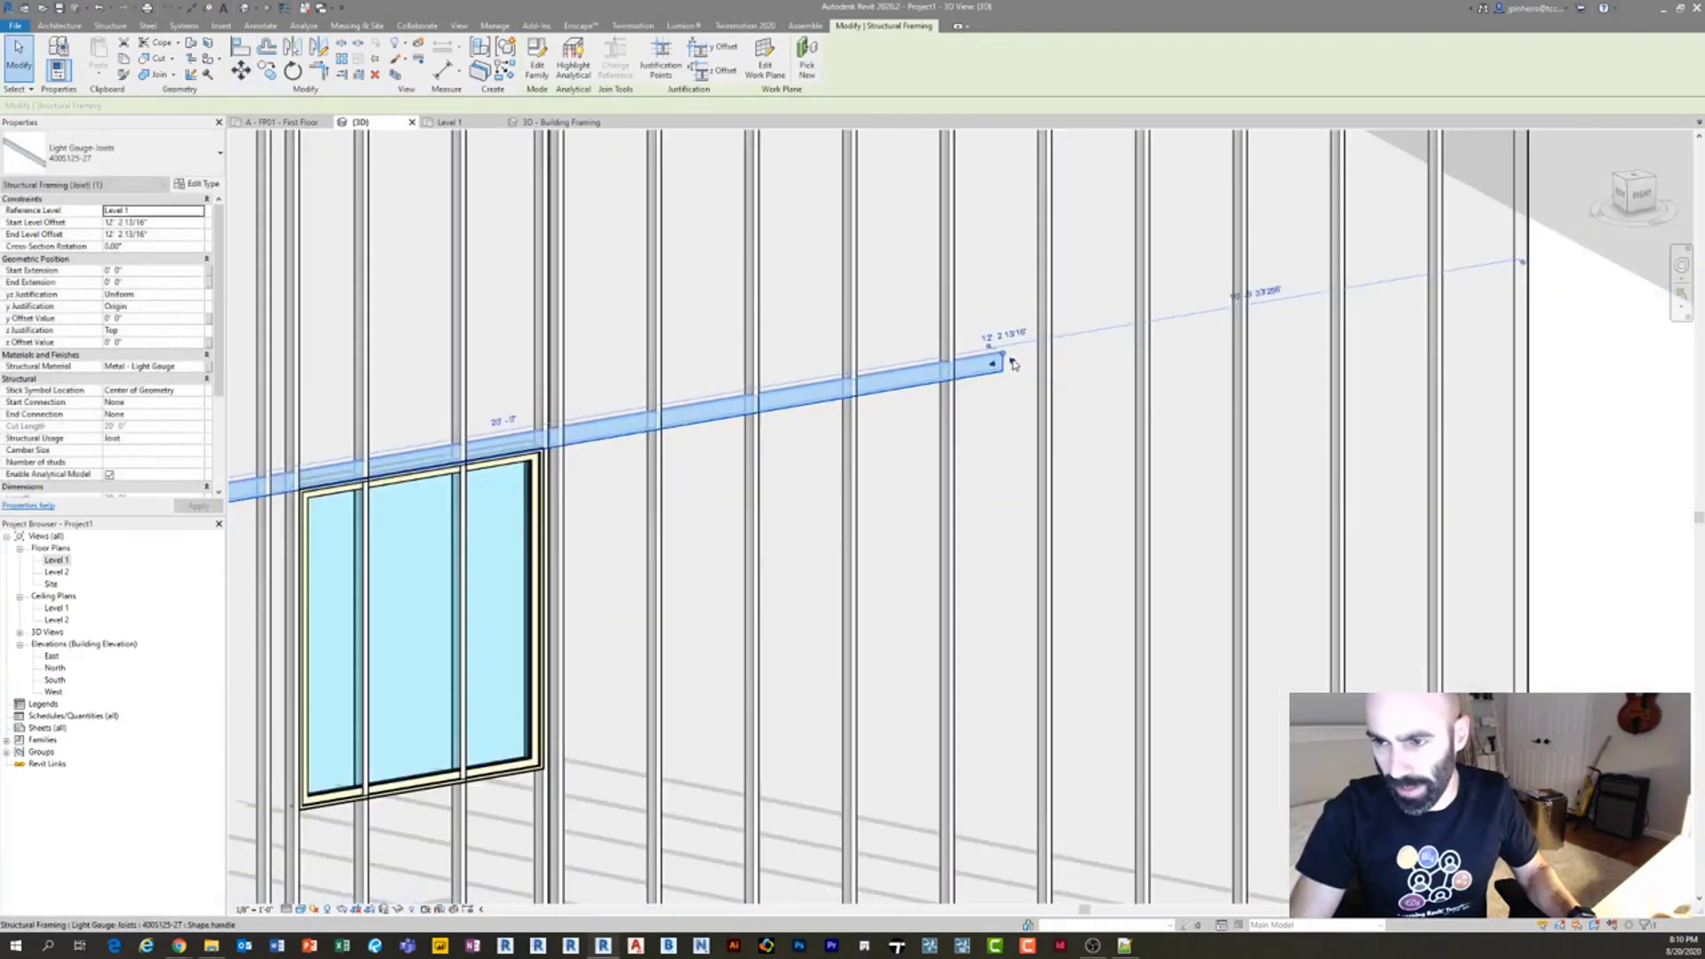
left_click_drag(559, 442, 549, 441)
scroll(948, 465, "down", 1)
middle_click_drag(948, 464, 1464, 416)
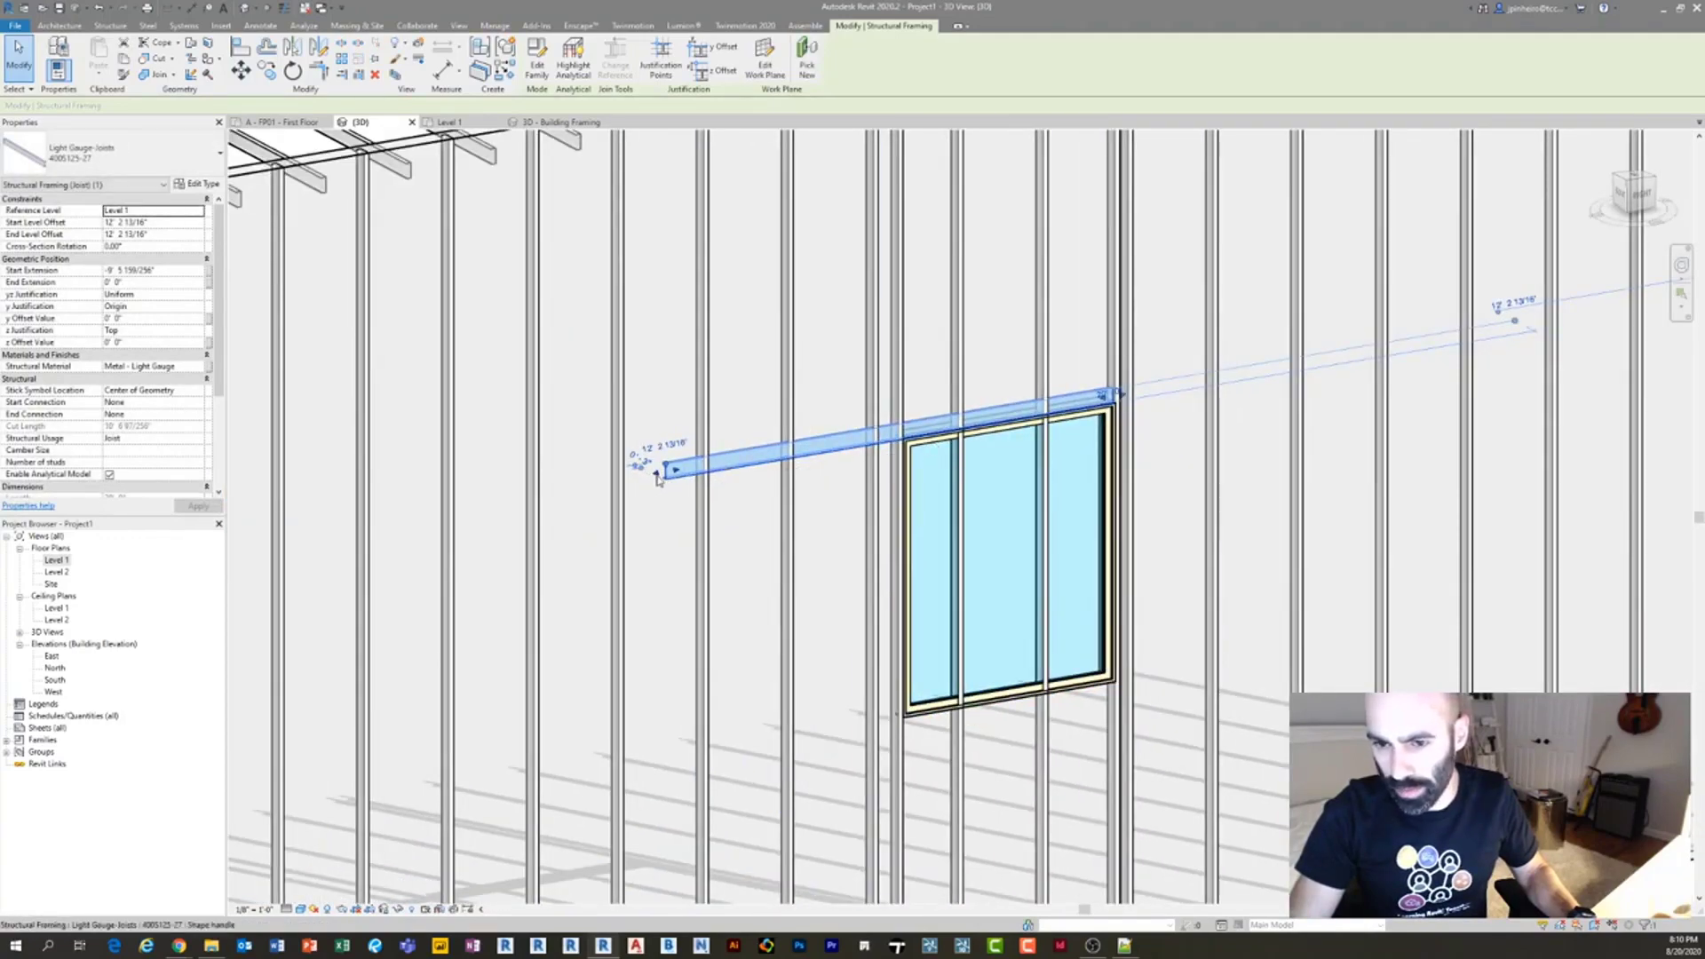
left_click_drag(910, 444, 905, 439)
Unpin the two studs that cross the window opening.
scroll(959, 506, "down", 2)
middle_click_drag(958, 506, 947, 529, "shift")
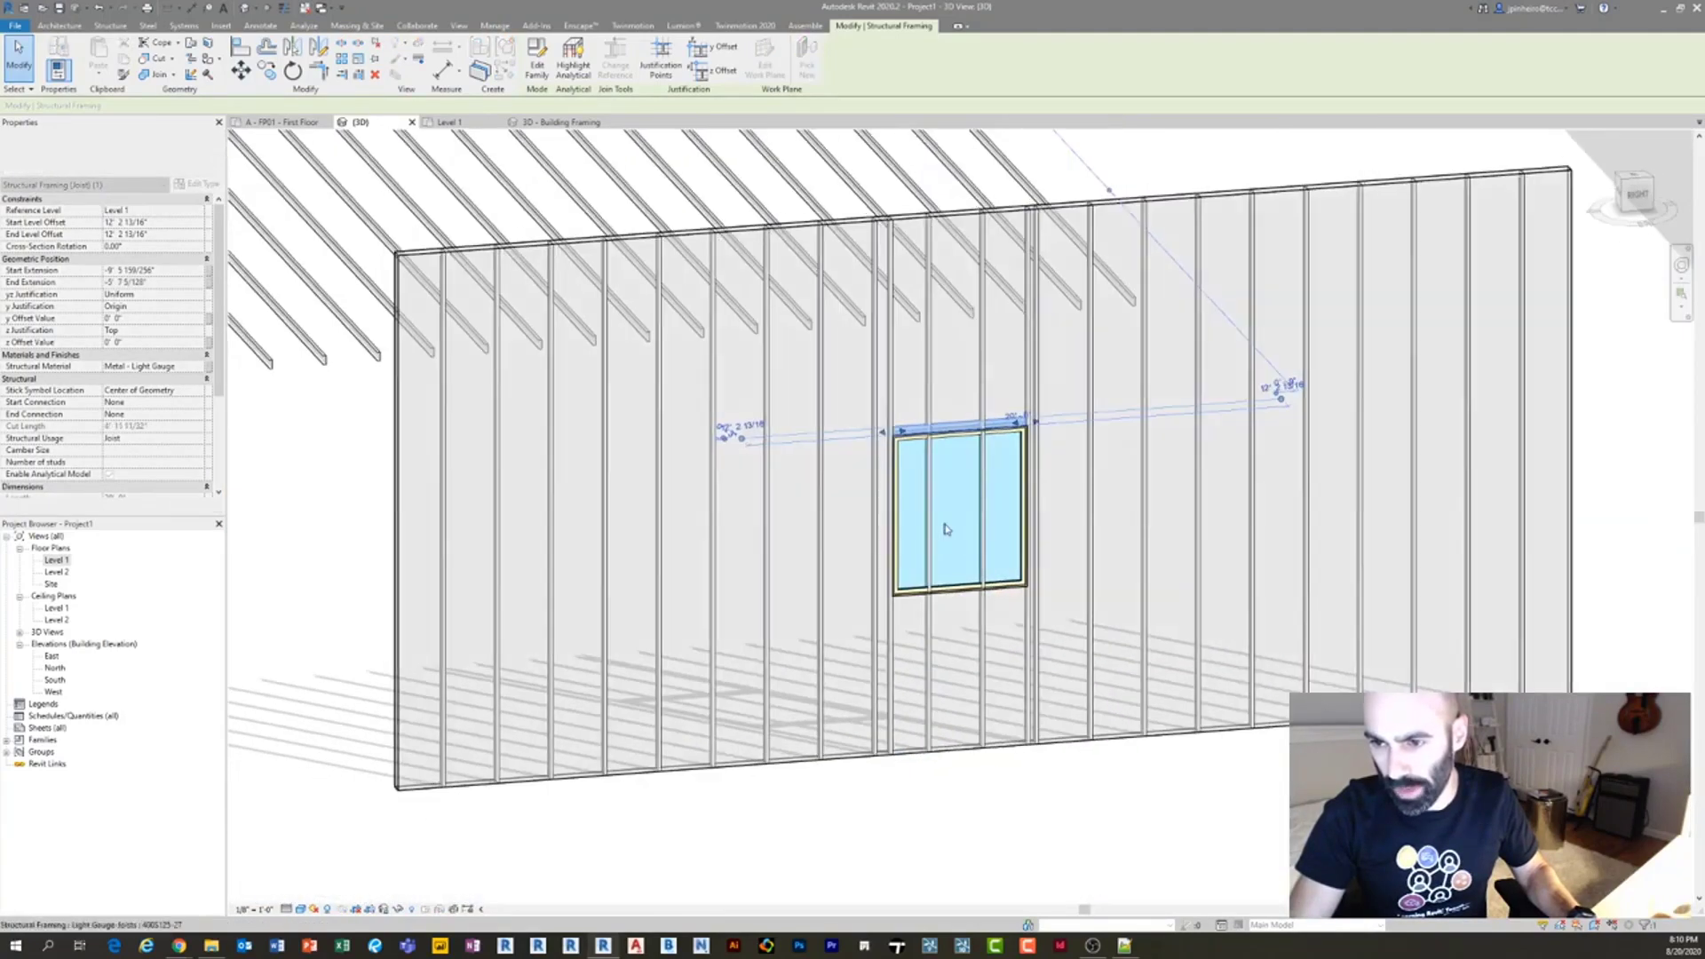
left_click(1632, 198)
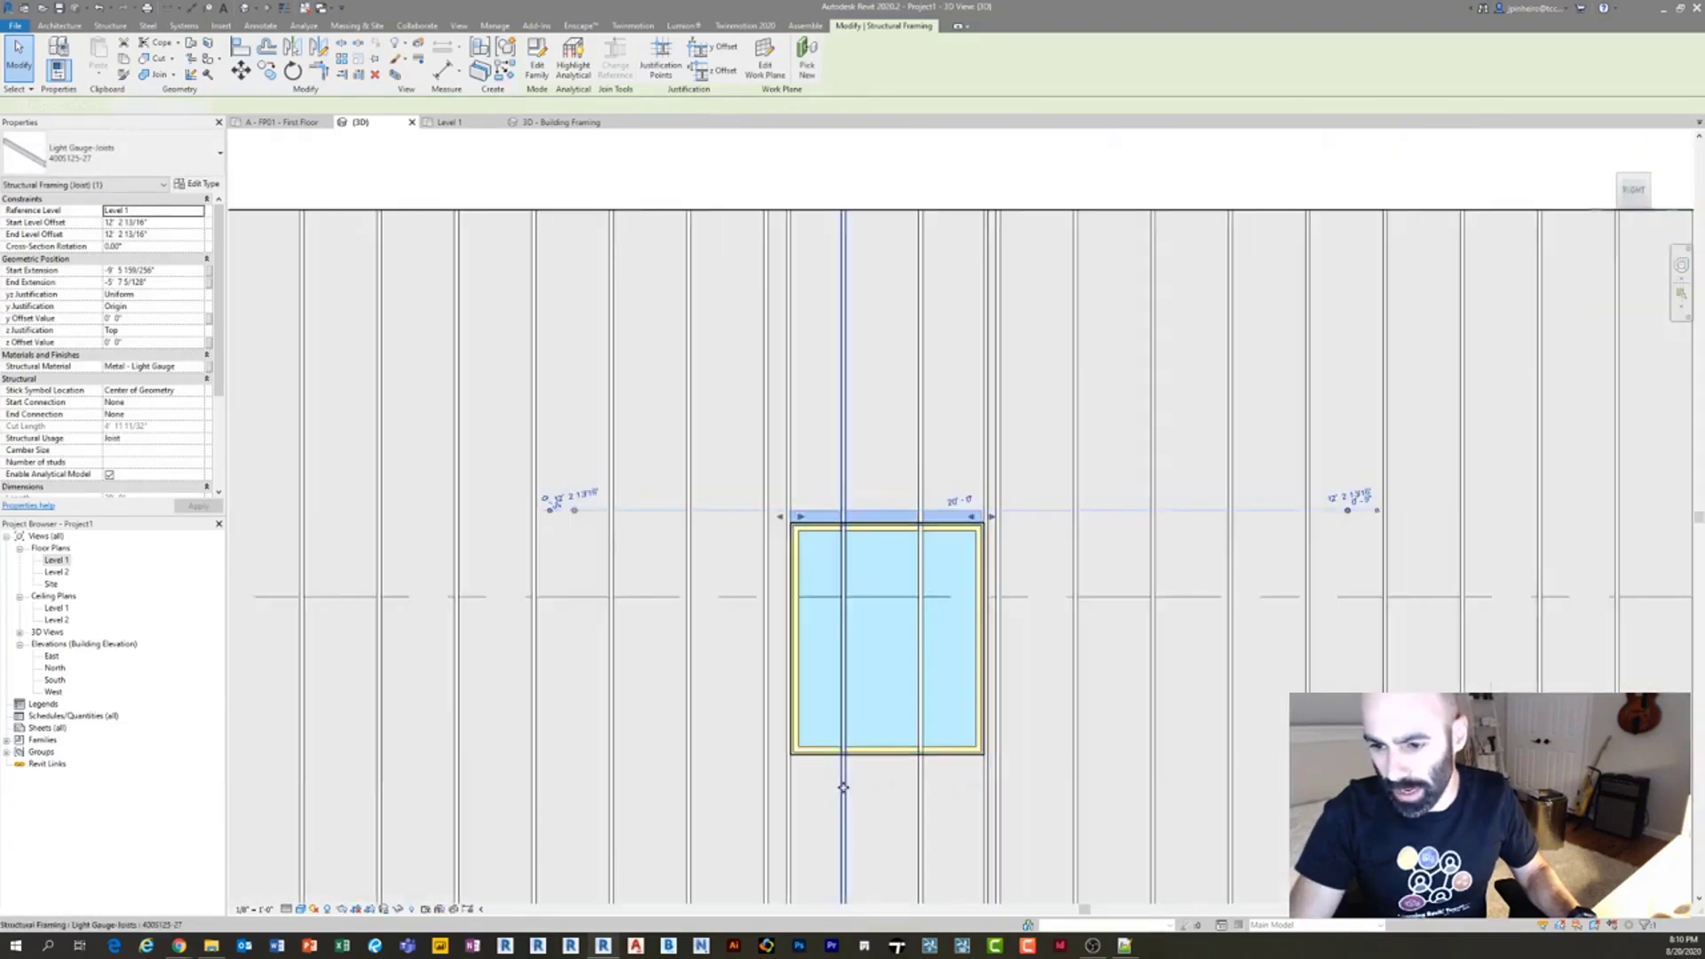
middle_click_drag(843, 787, 669, 595)
left_click(666, 761)
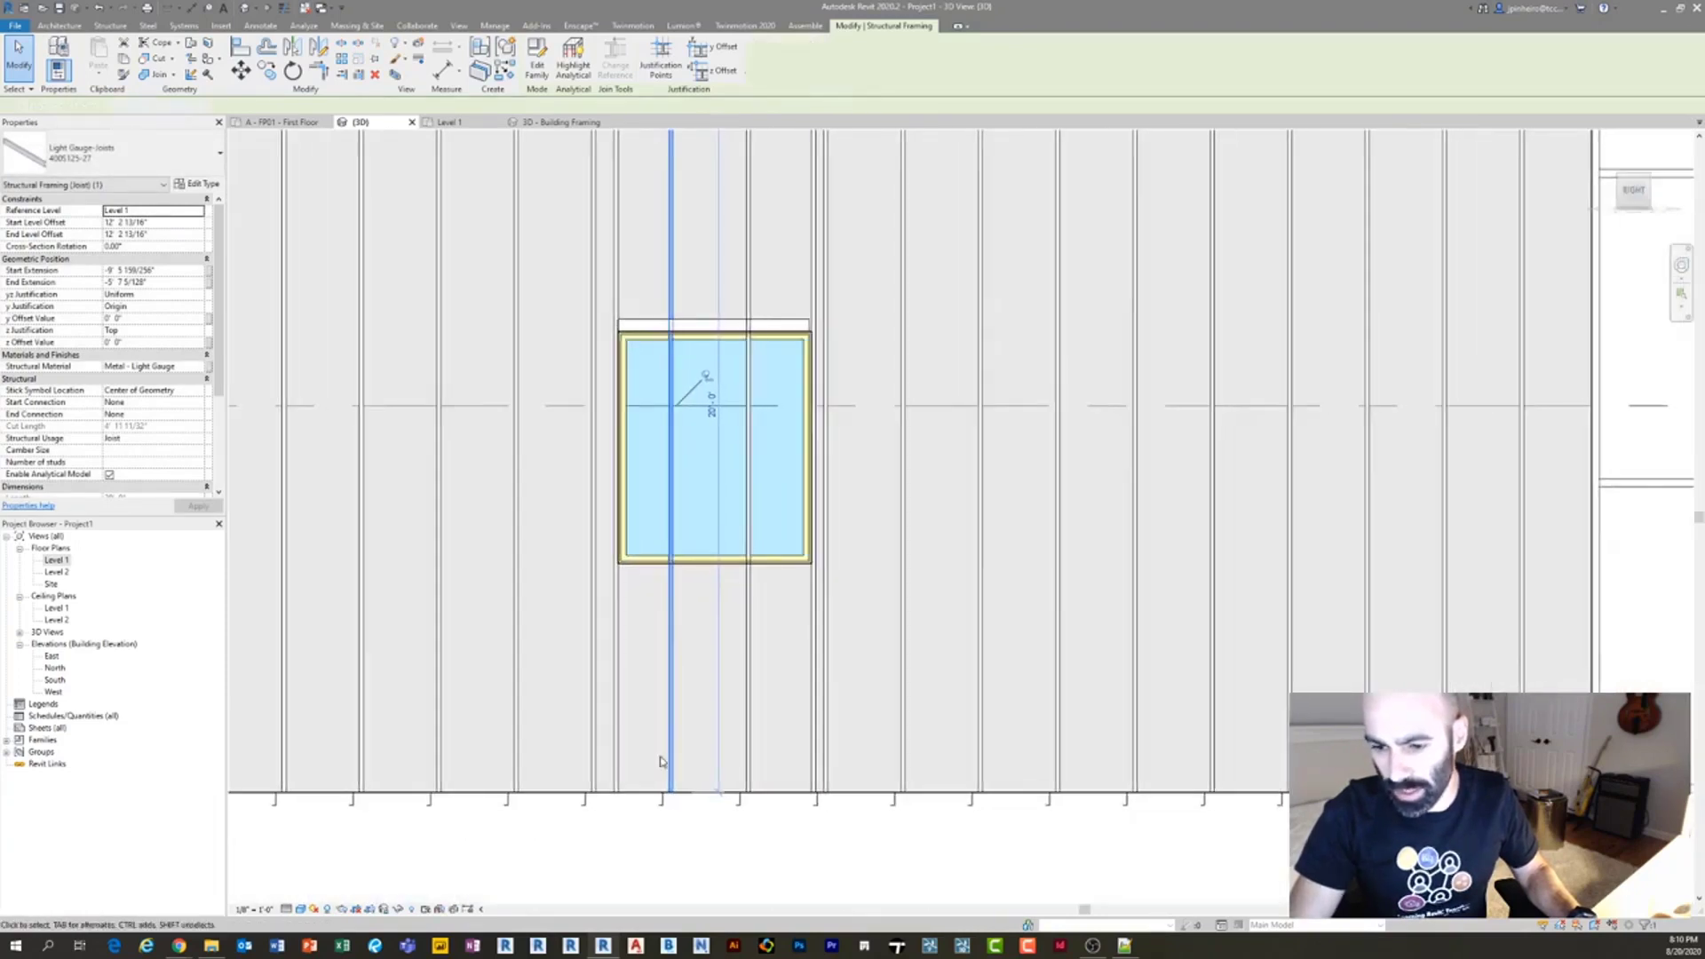
middle_click_drag(684, 668, 724, 703)
key("u")
left_click(724, 703)
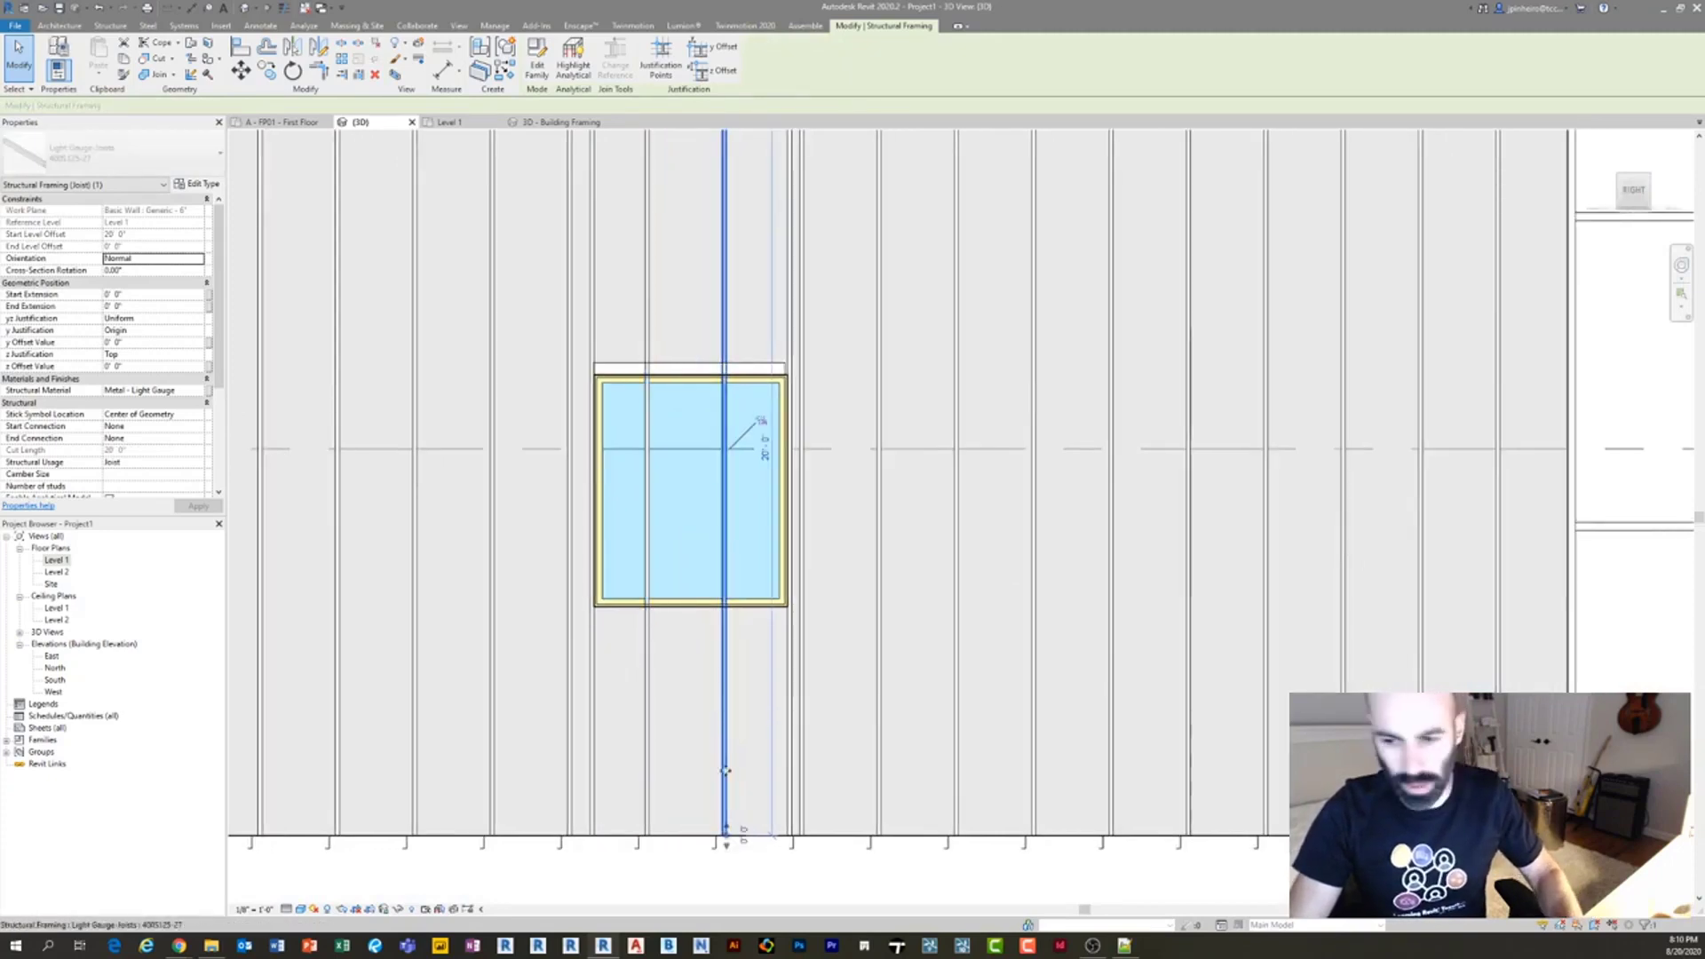
Split both studs crossing the window at points a little below the window frame.
key("s")
key("l")
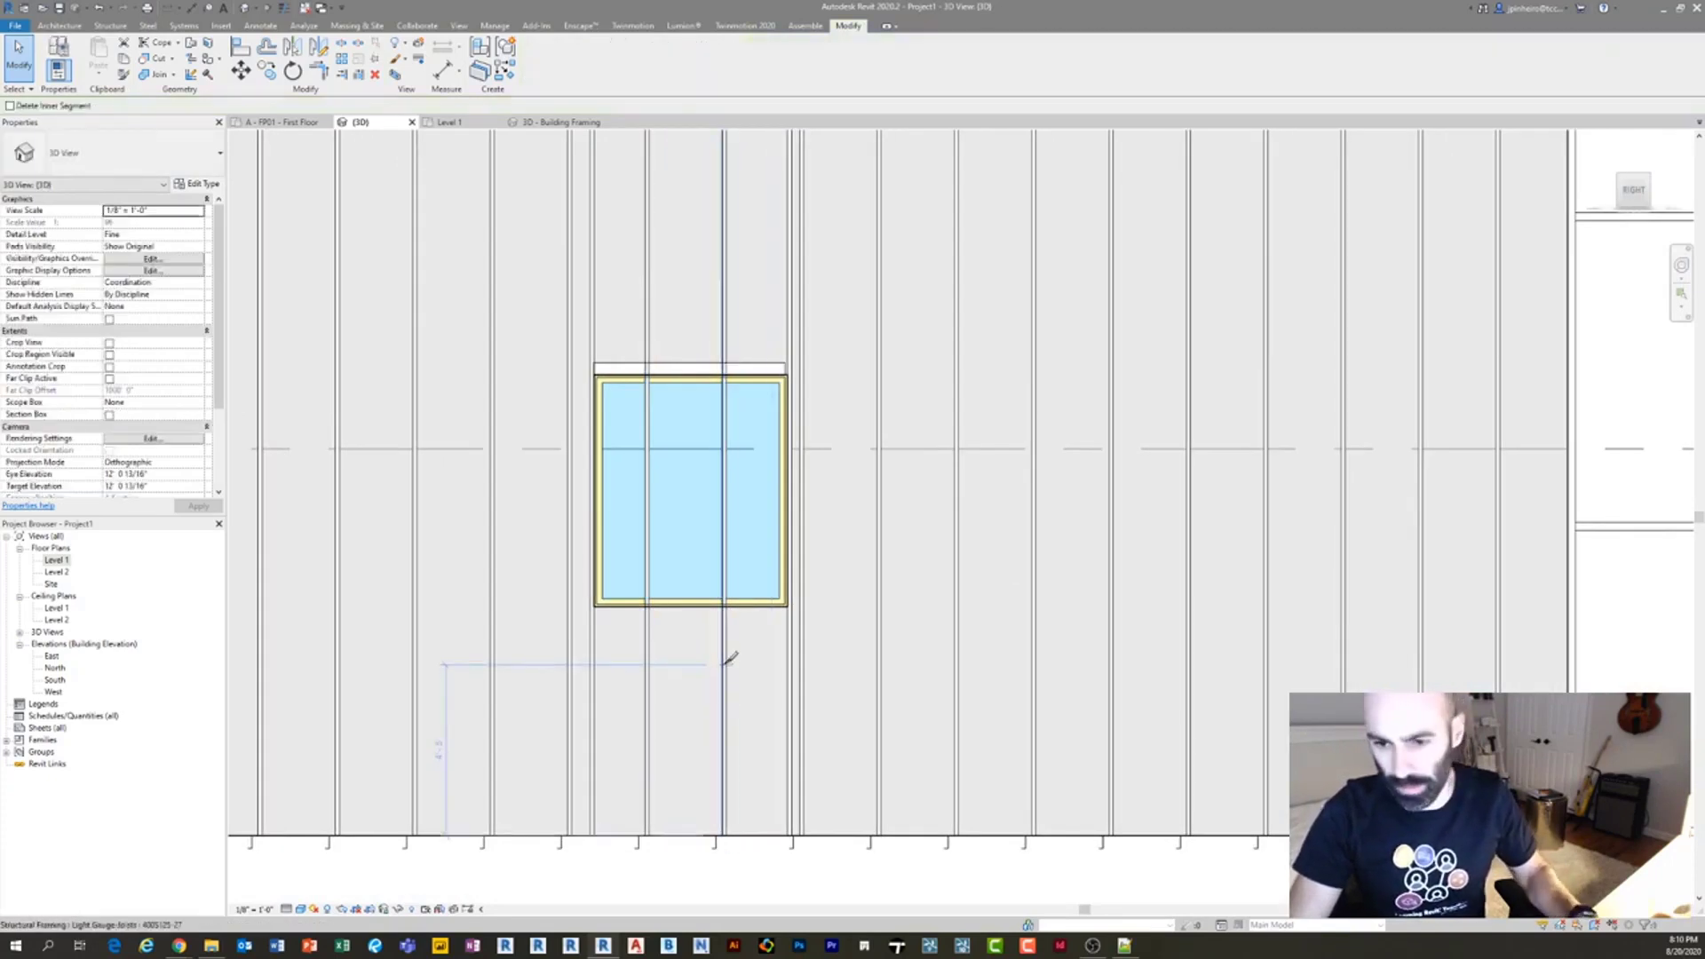
left_click(724, 664)
left_click(649, 646)
key("Escape")
Pull the lower ends of the two upper stud segments up to the top of the header joist.
left_click(647, 640)
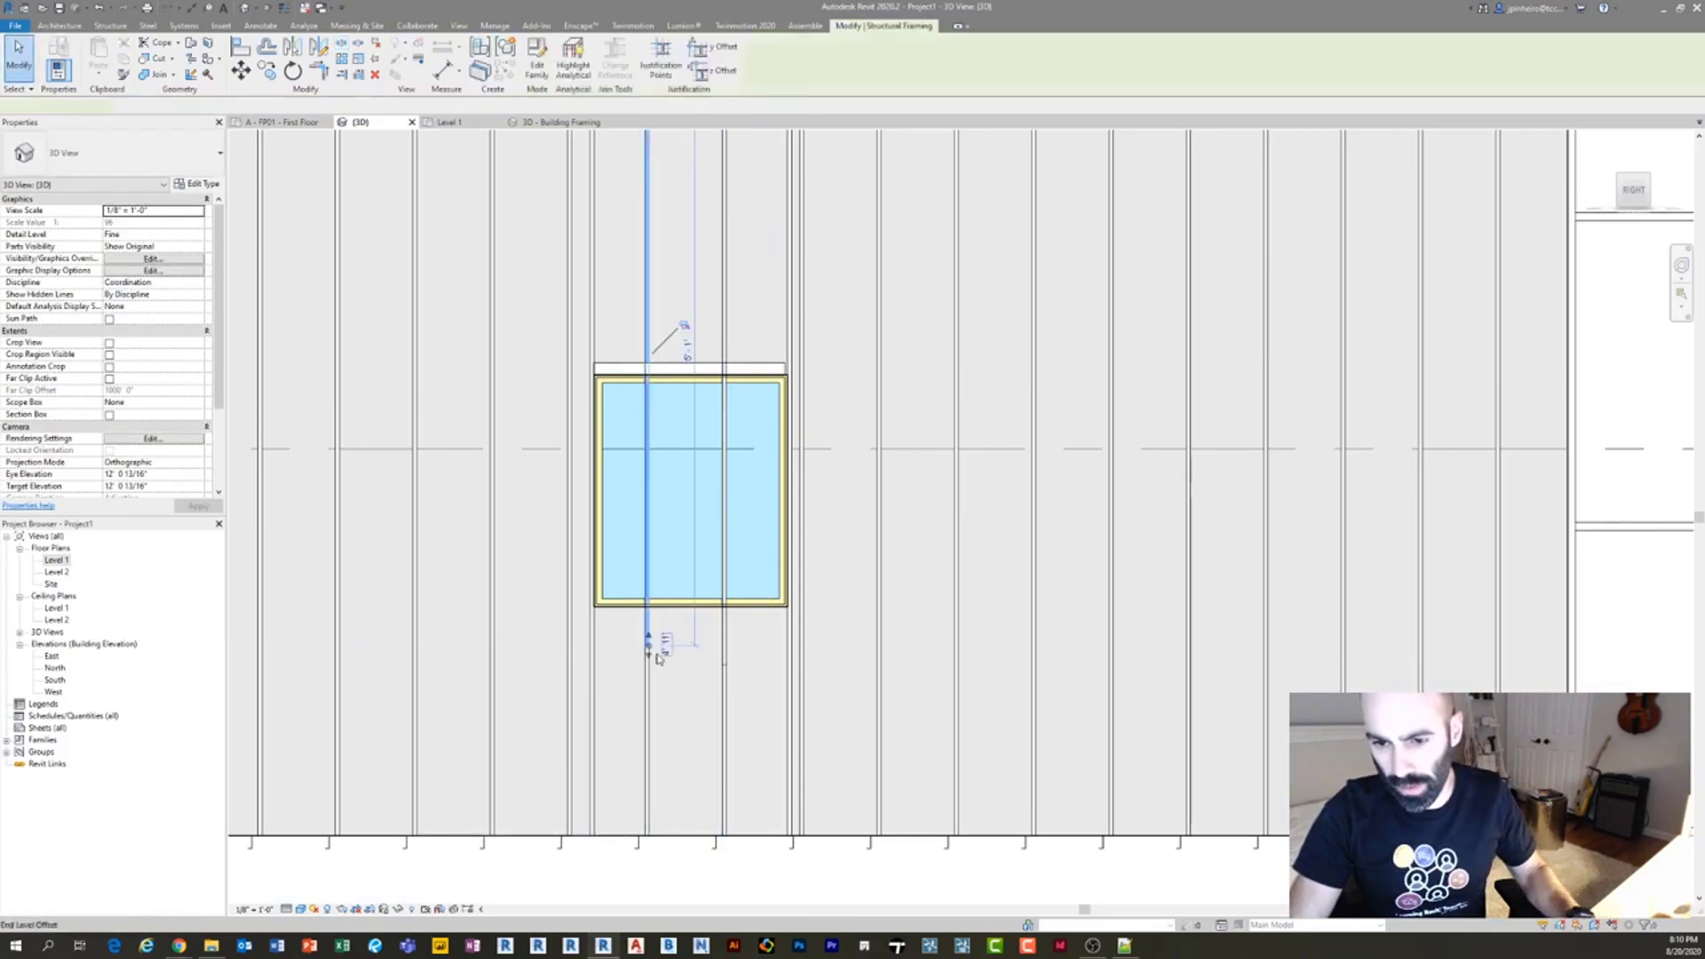
left_click_drag(648, 646, 659, 463)
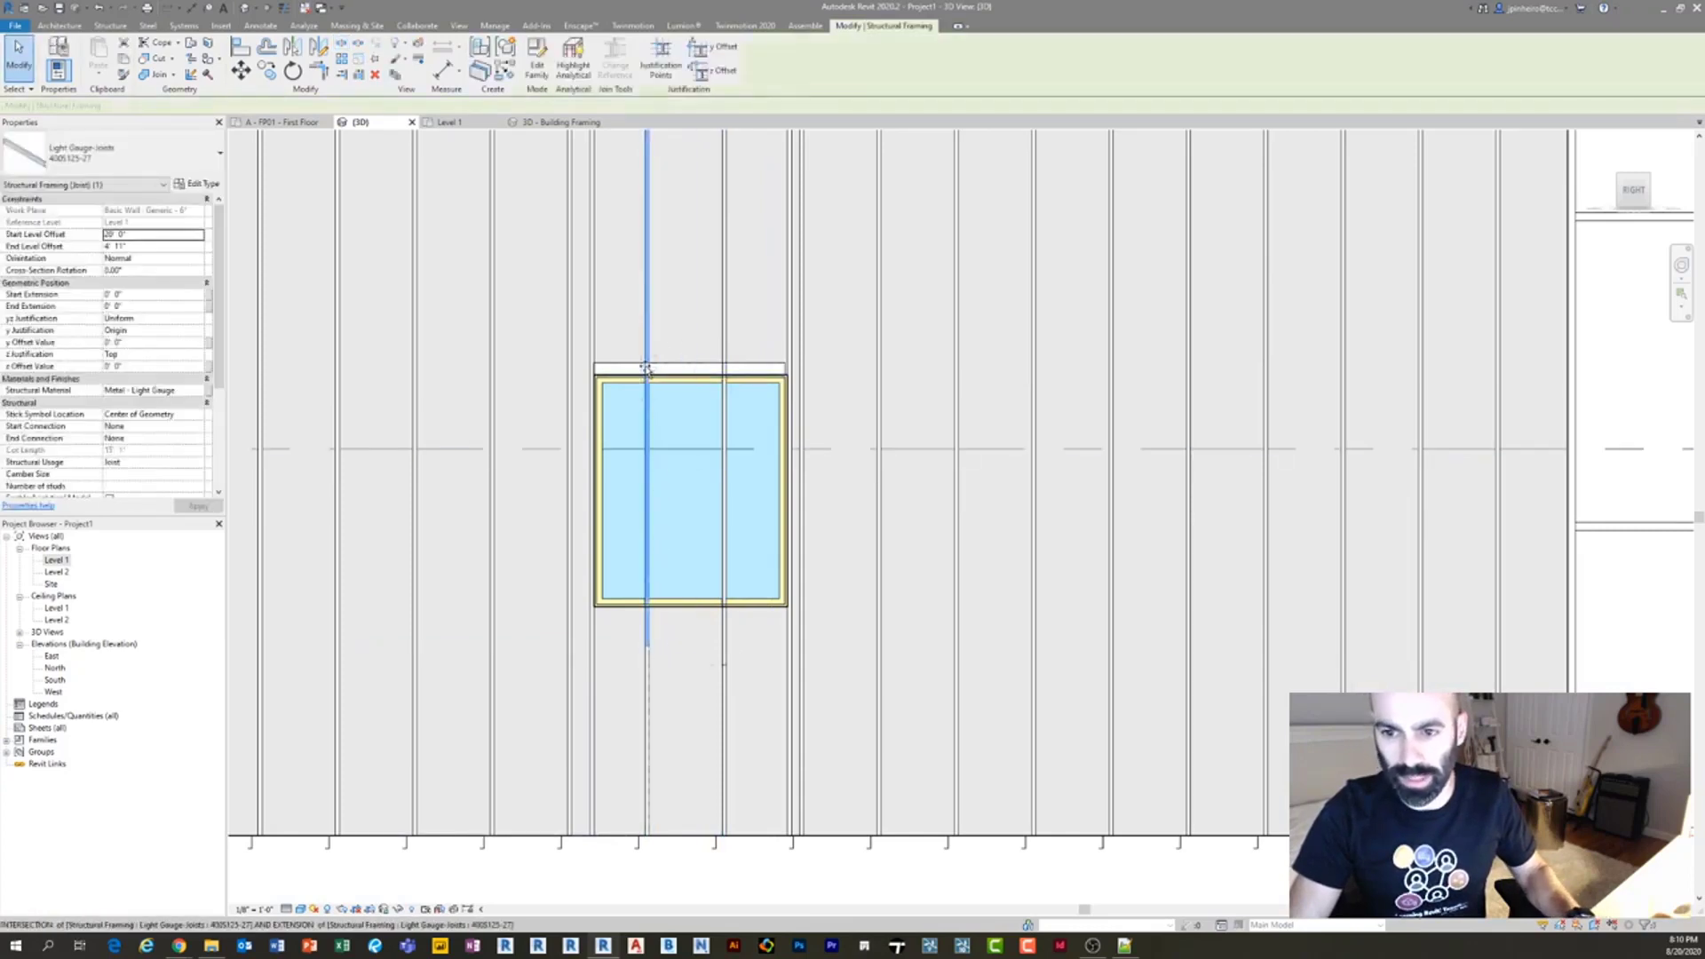
left_click(724, 585)
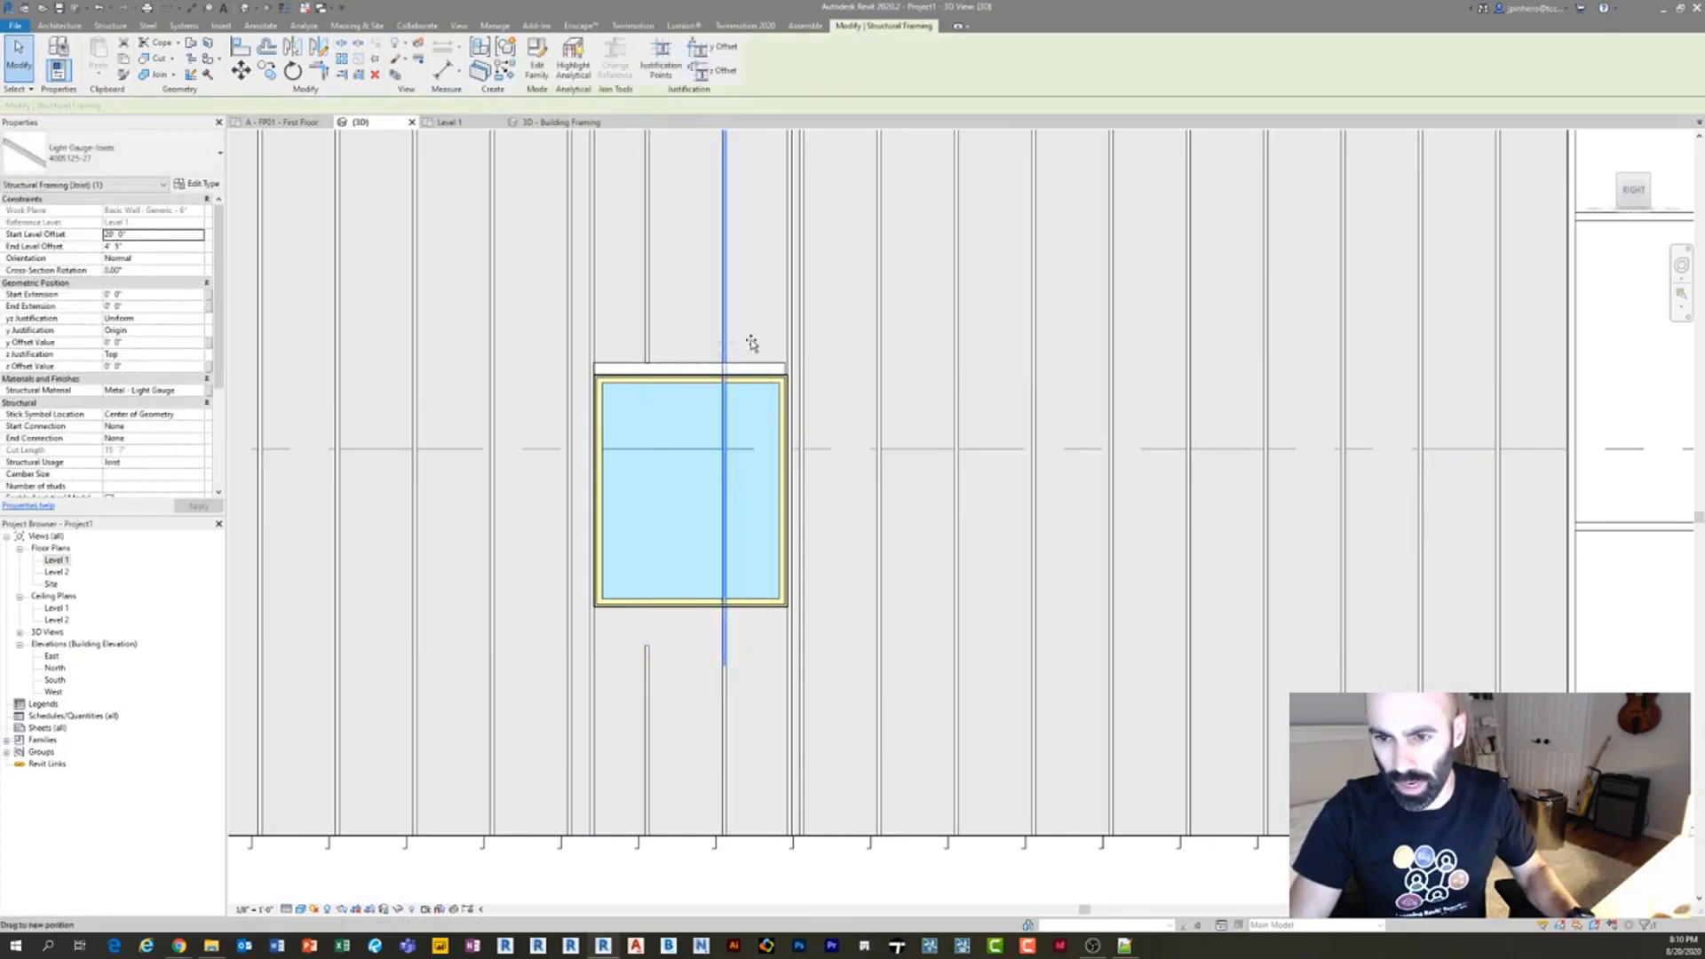
Extend the upper ends of the two lower stud segments up to the bottom of the window frame.
left_click(649, 657)
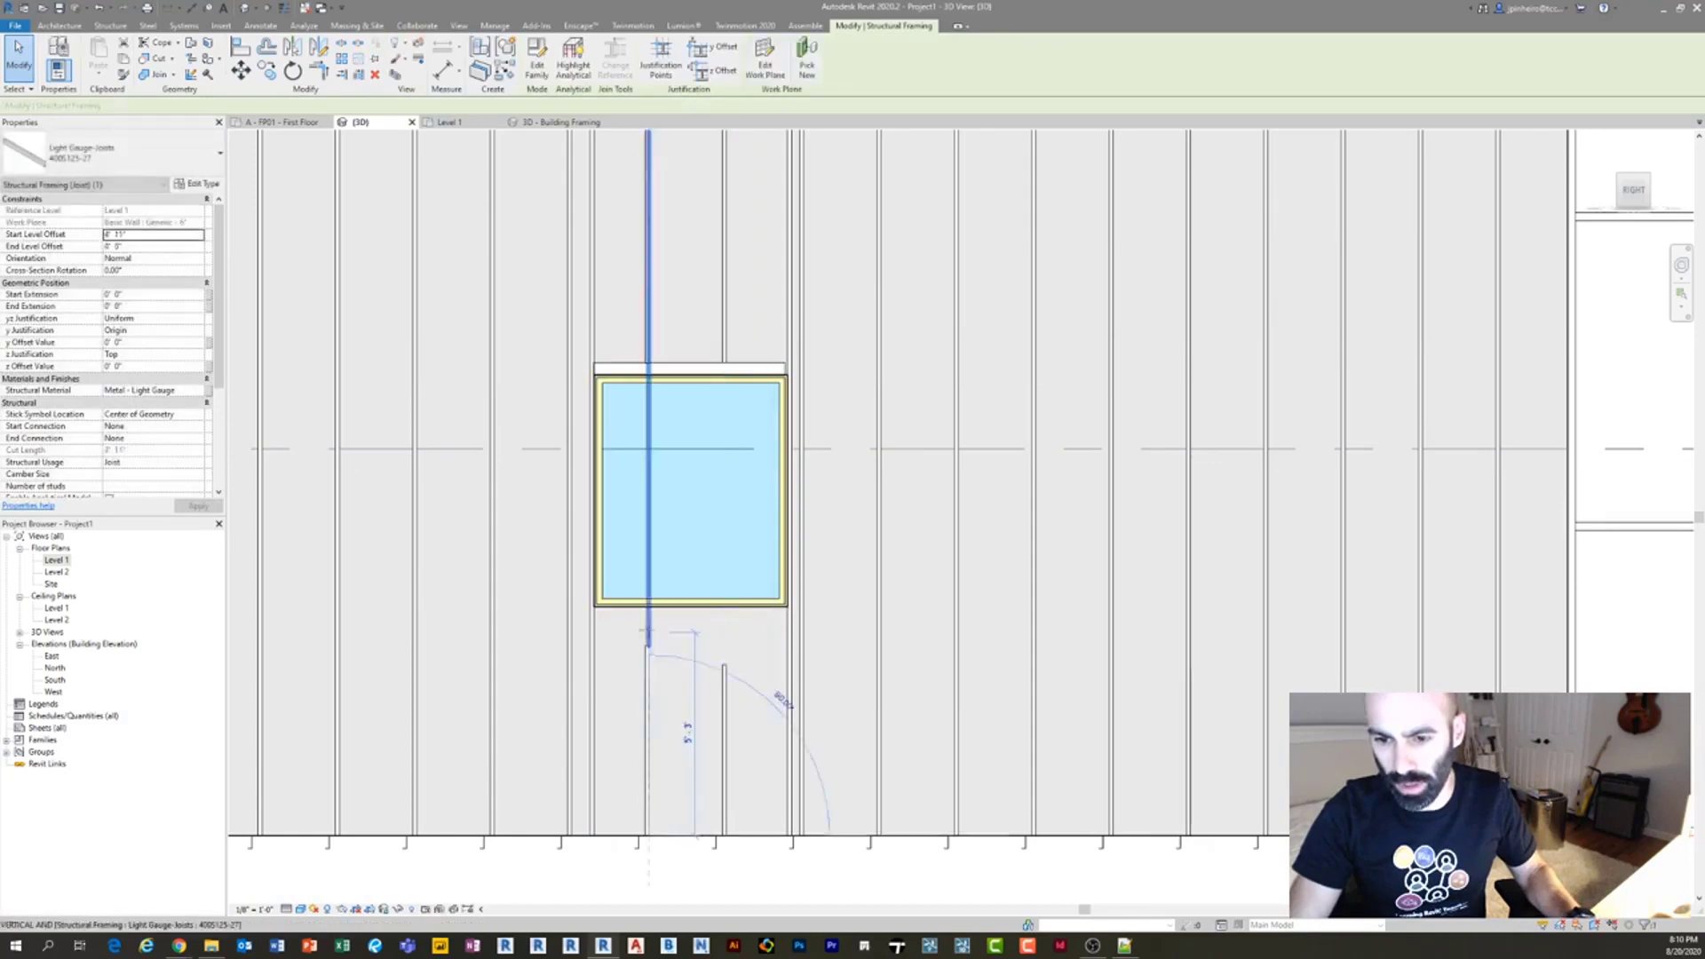
left_click_drag(648, 632, 647, 606)
left_click(725, 704)
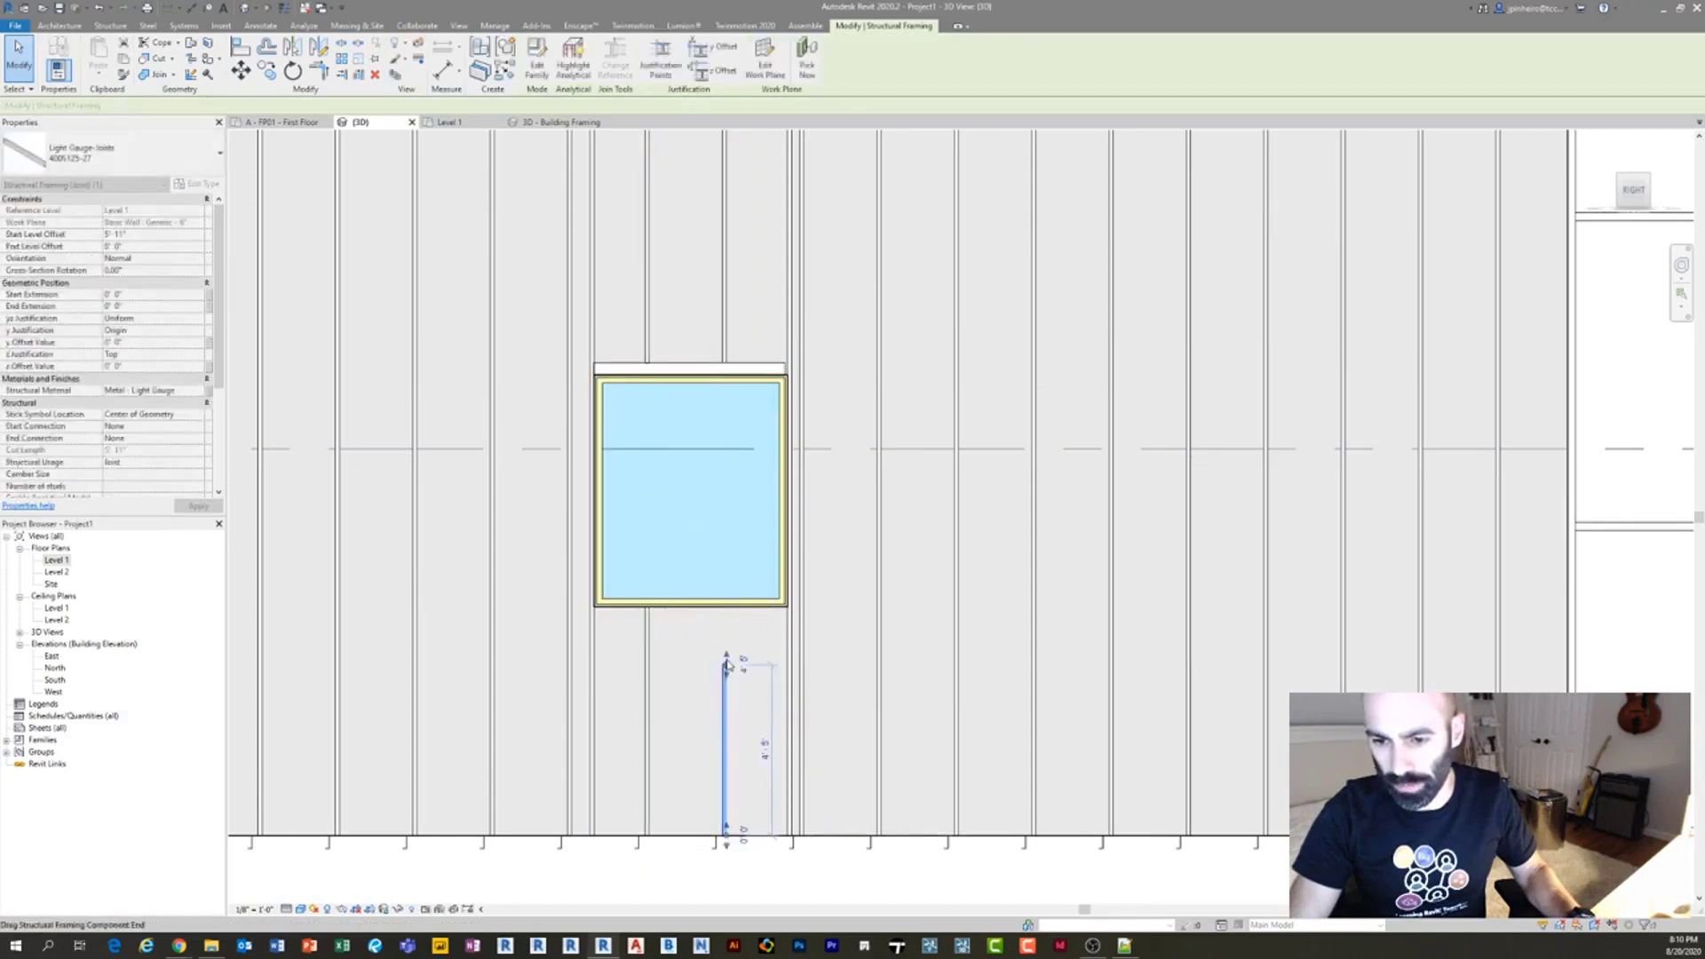
left_click_drag(724, 665, 723, 611)
key("Escape")
Move the window to the right along the wall by about its own width, out of the manually framed opening.
scroll(722, 612, "down", 2)
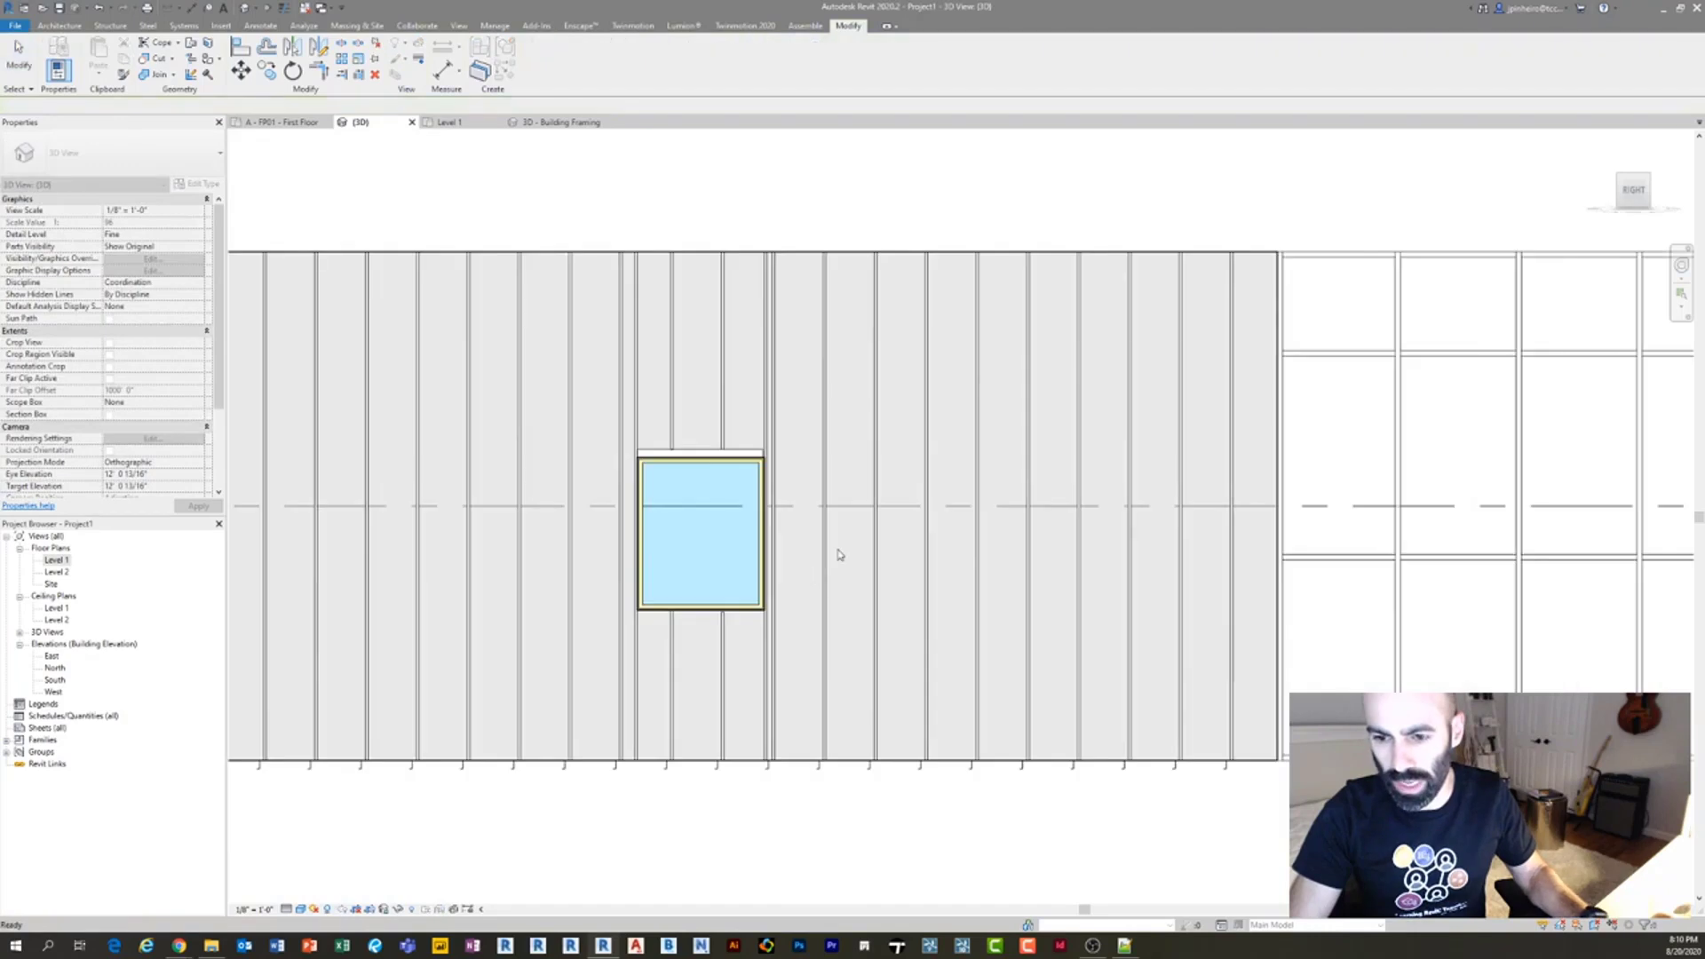
middle_click_drag(838, 551, 742, 714, "shift")
scroll(690, 496, "up", 3)
middle_click_drag(753, 545, 772, 483, "shift")
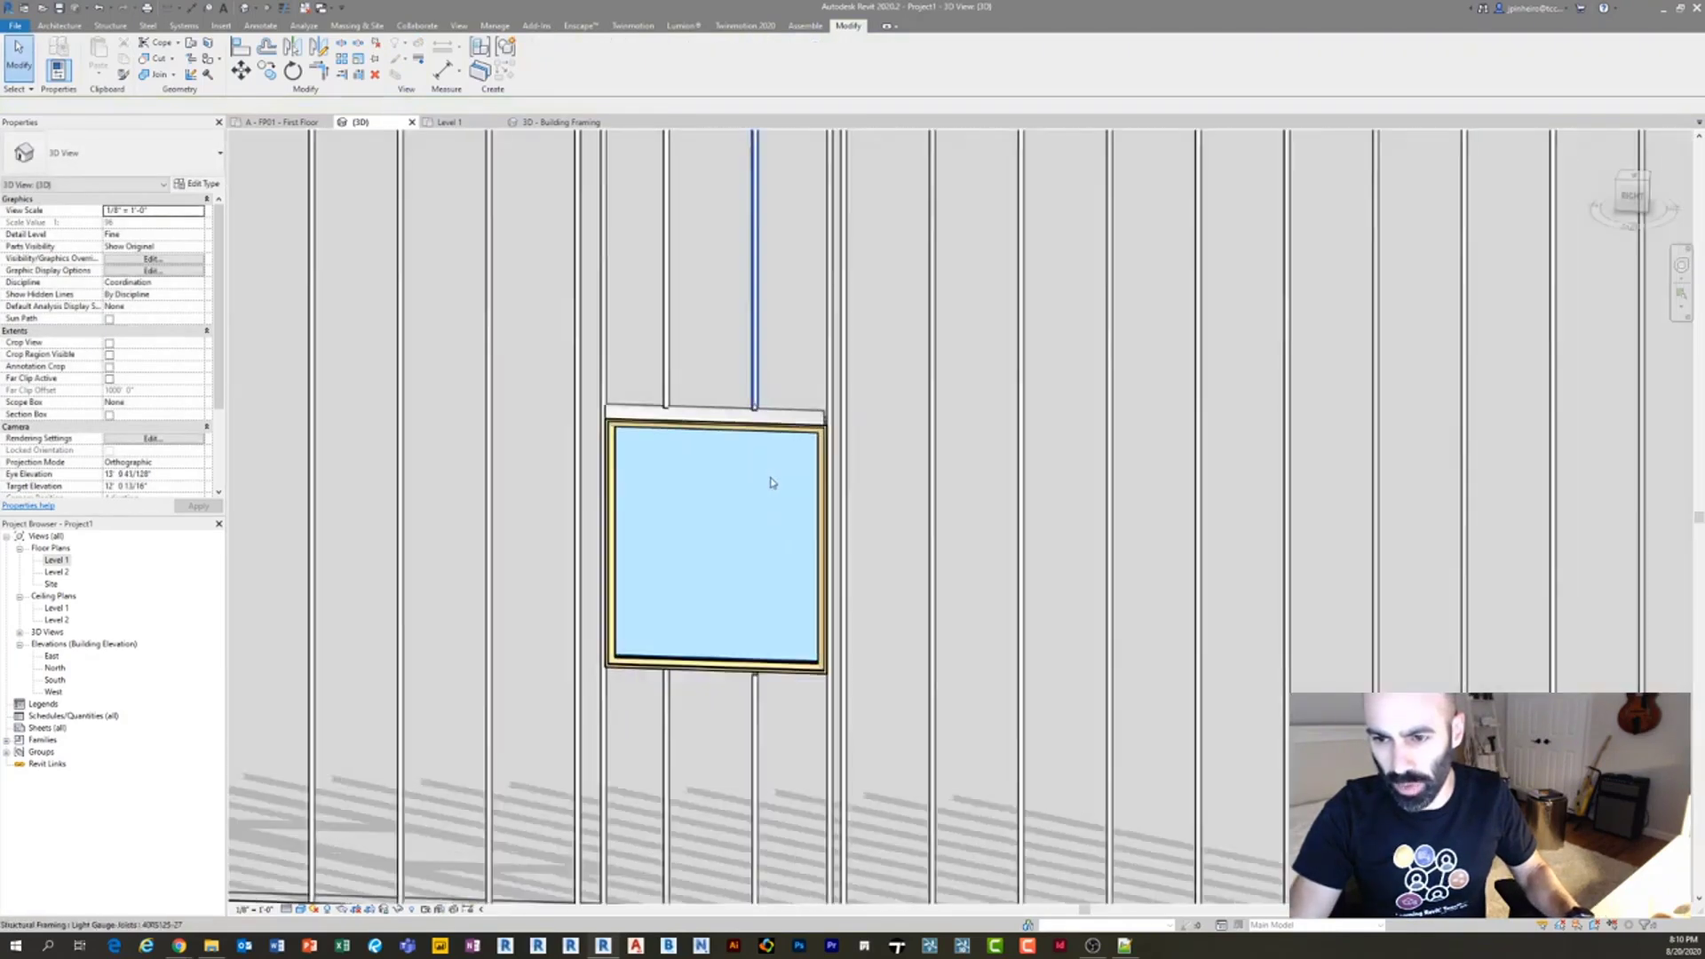
scroll(770, 472, "down", 1)
left_click(763, 445)
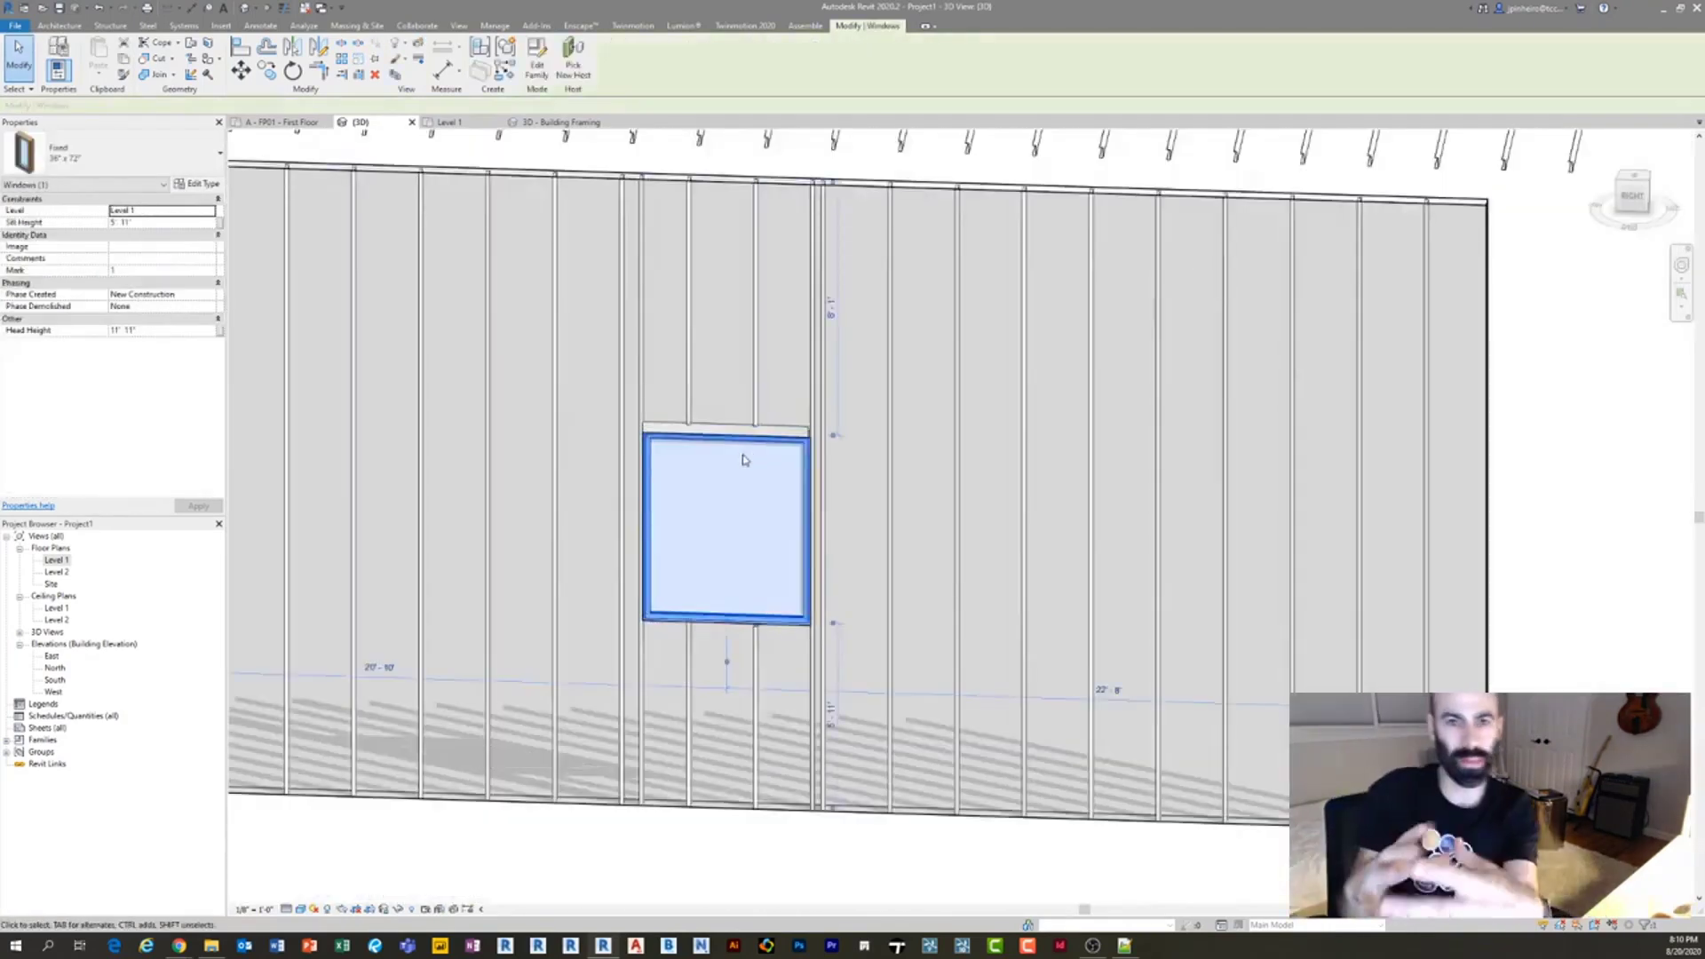
left_click_drag(694, 479, 849, 501)
left_click(759, 823)
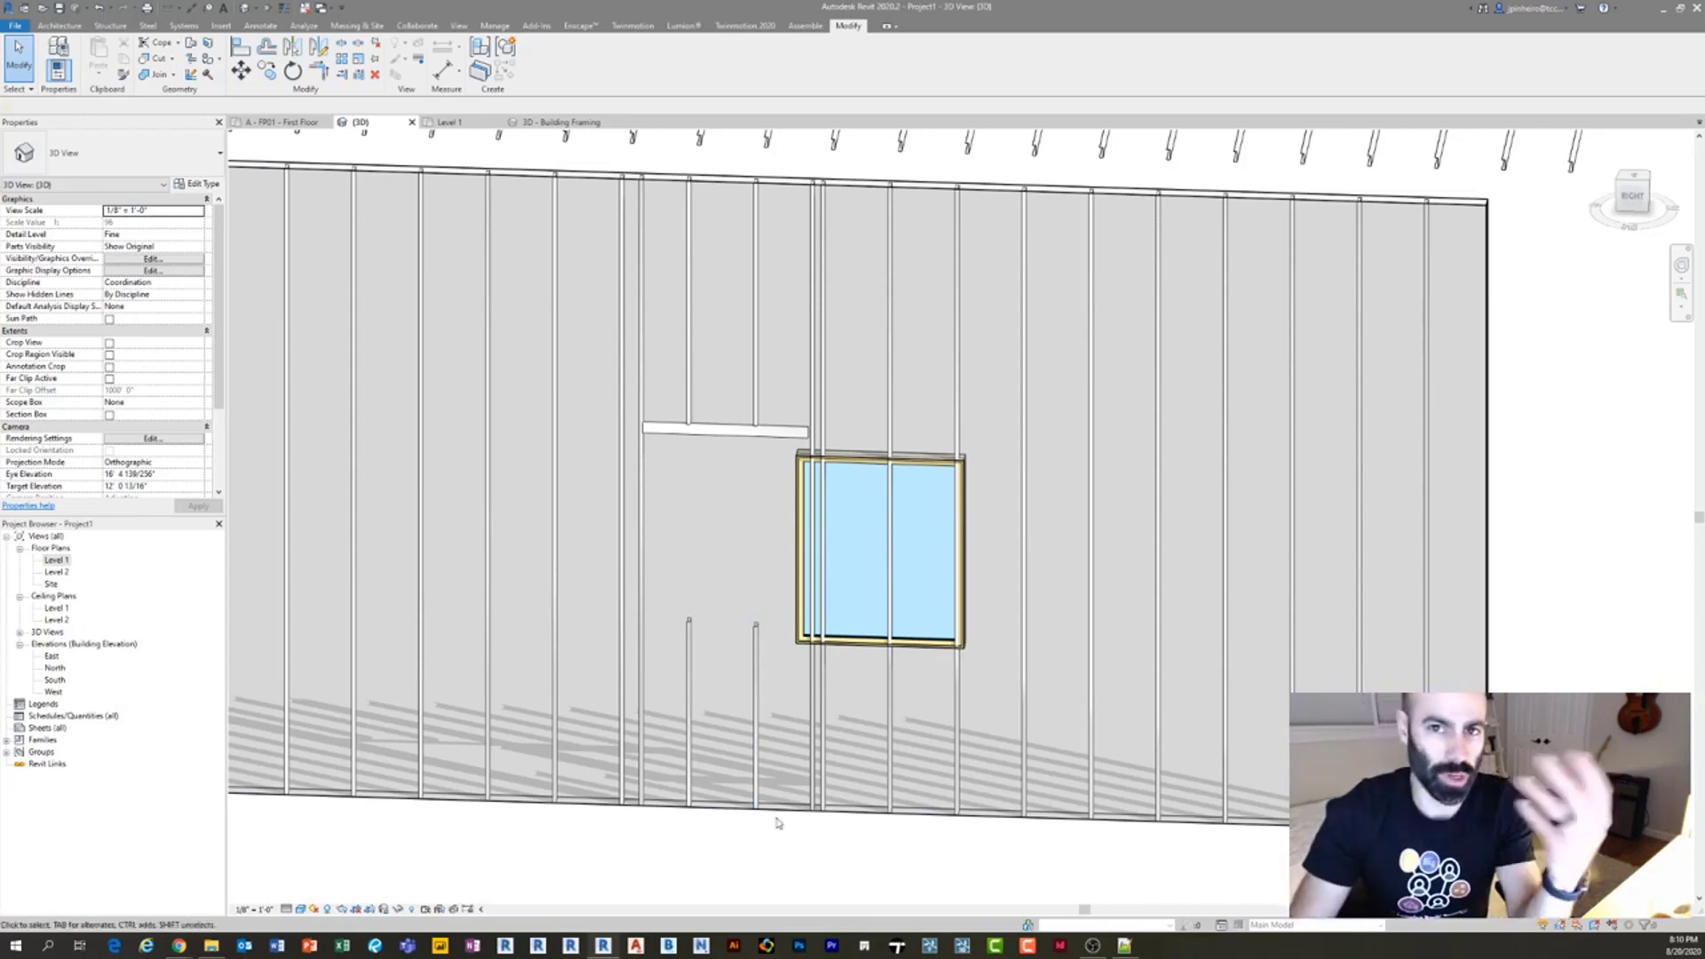
middle_click_drag(760, 875, 703, 871)
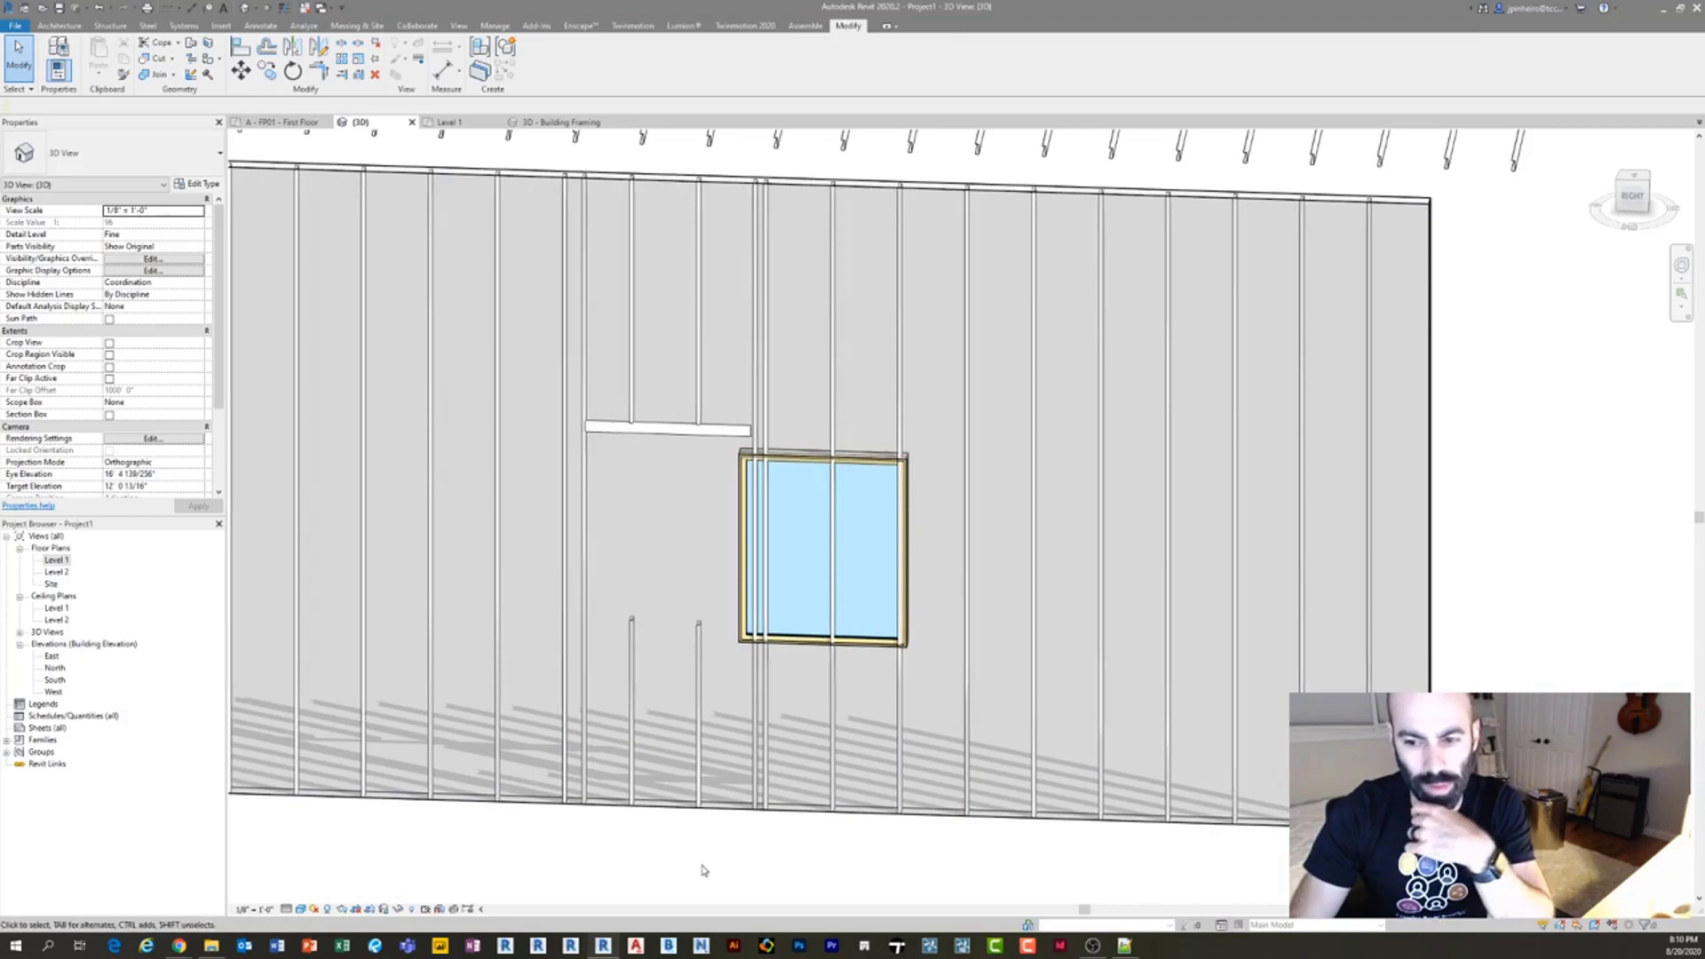